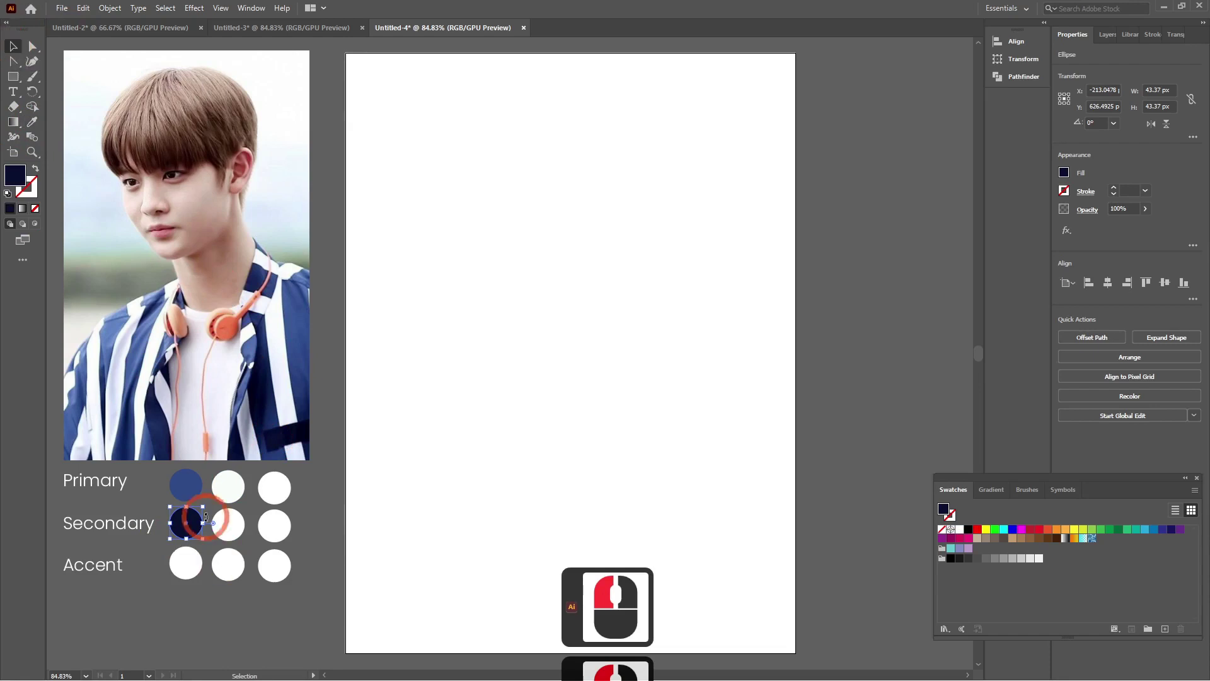
# Fill the first Accent circle with the red-orange sampled from the headphones in the photo.
pyautogui.click(181, 563)
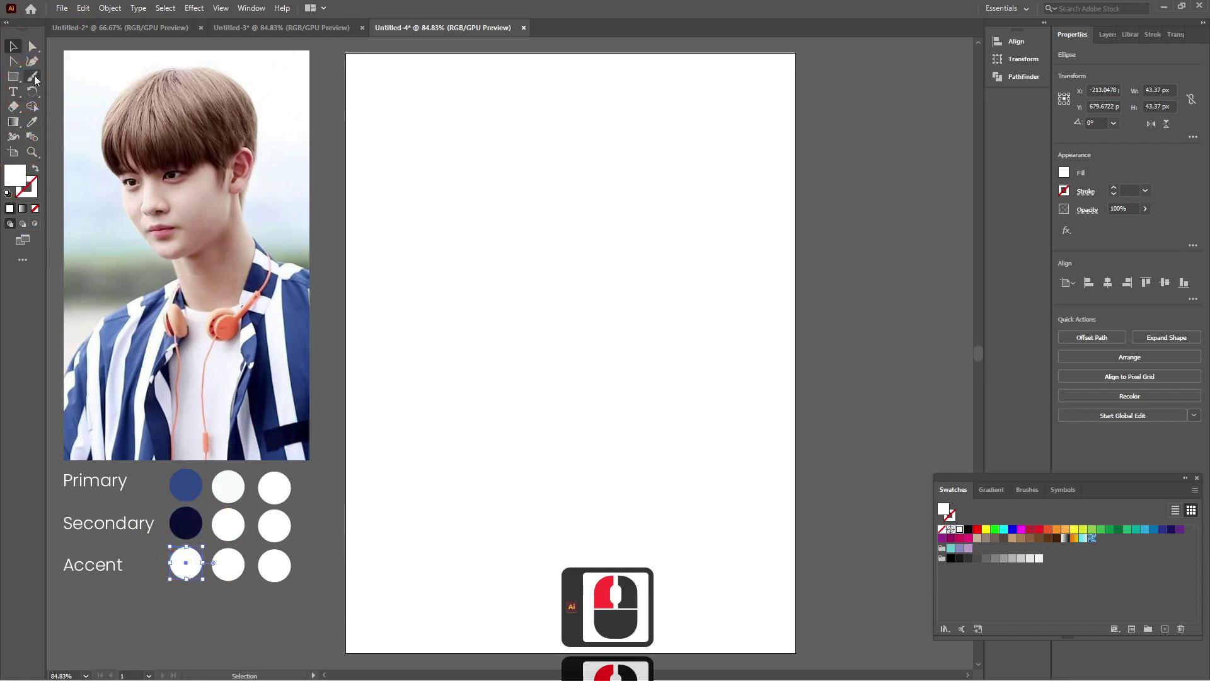
pyautogui.click(32, 121)
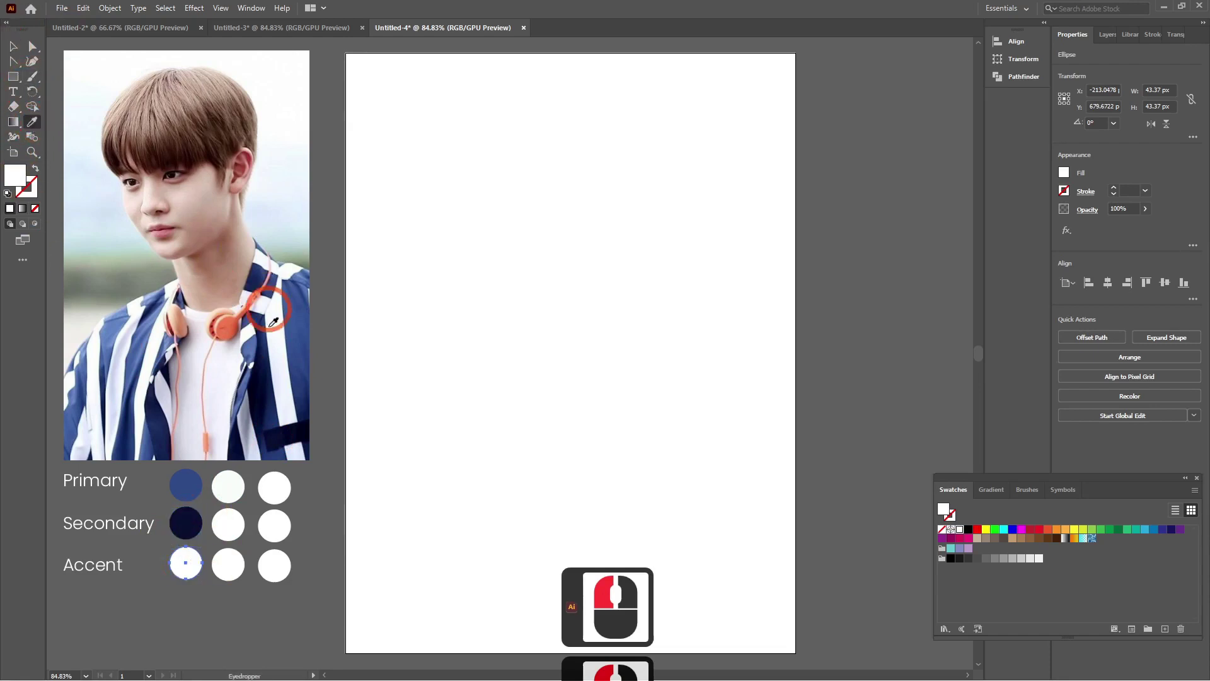
pyautogui.click(232, 329)
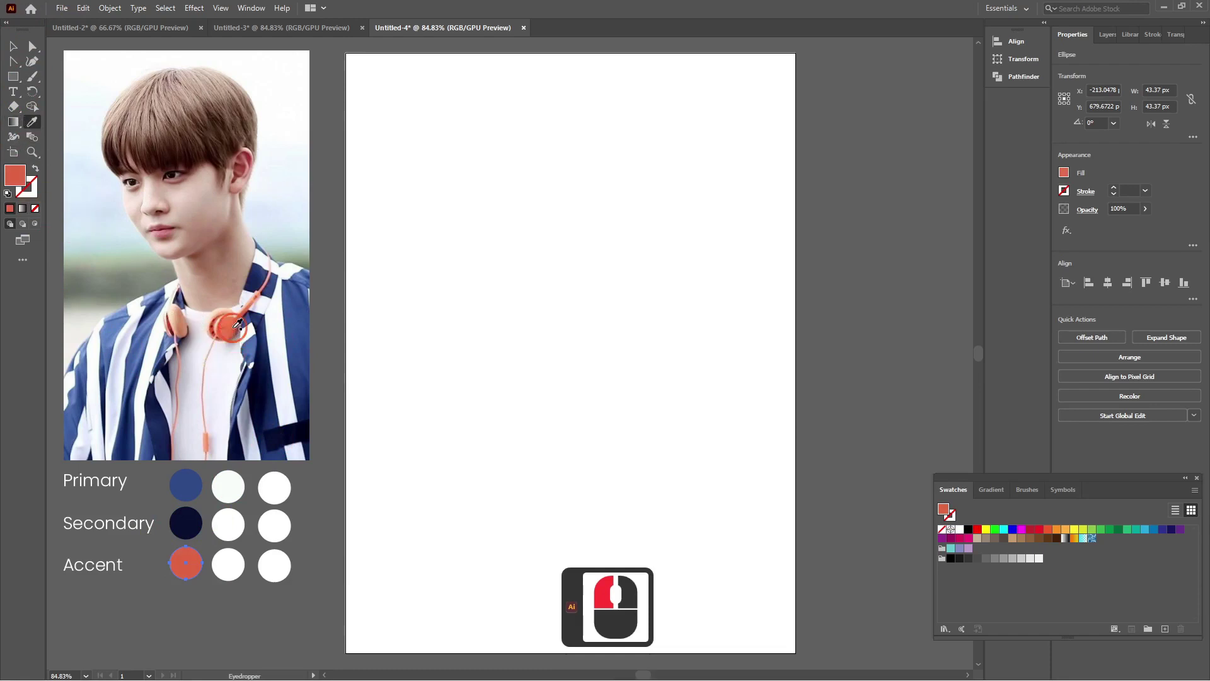
# Fill the second Accent circle with the light orange sampled from the headphone cable's remote.
pyautogui.click(13, 46)
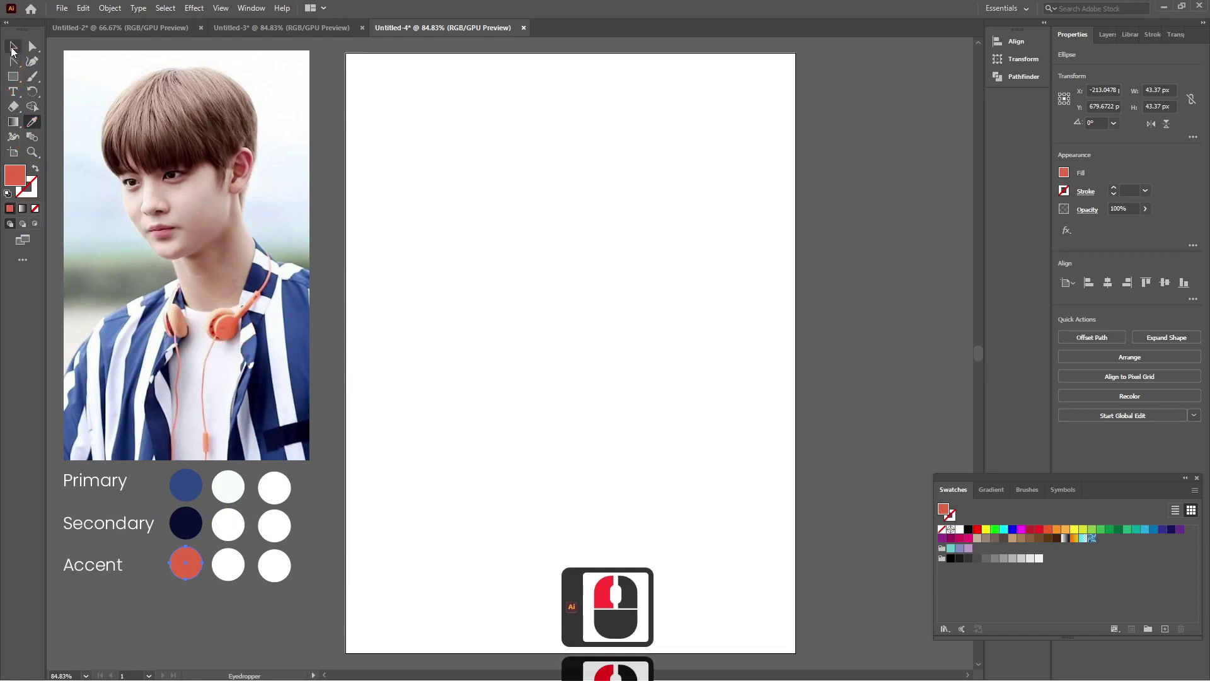
pyautogui.click(228, 564)
pyautogui.click(32, 122)
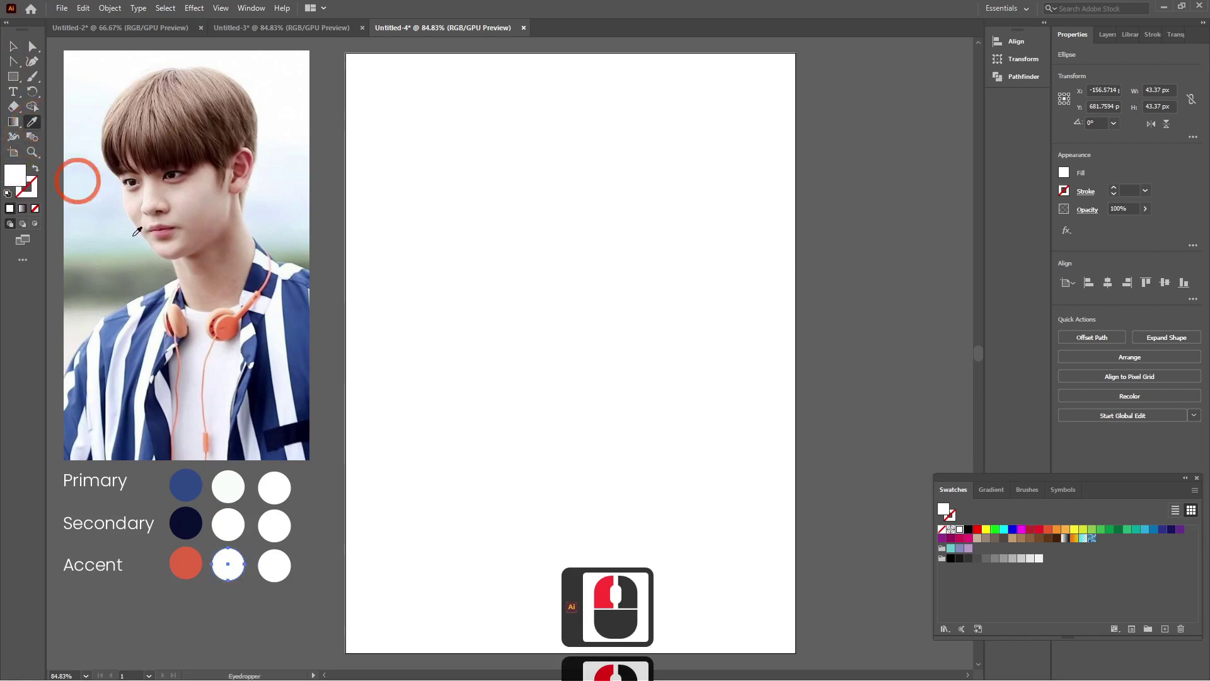
pyautogui.click(208, 441)
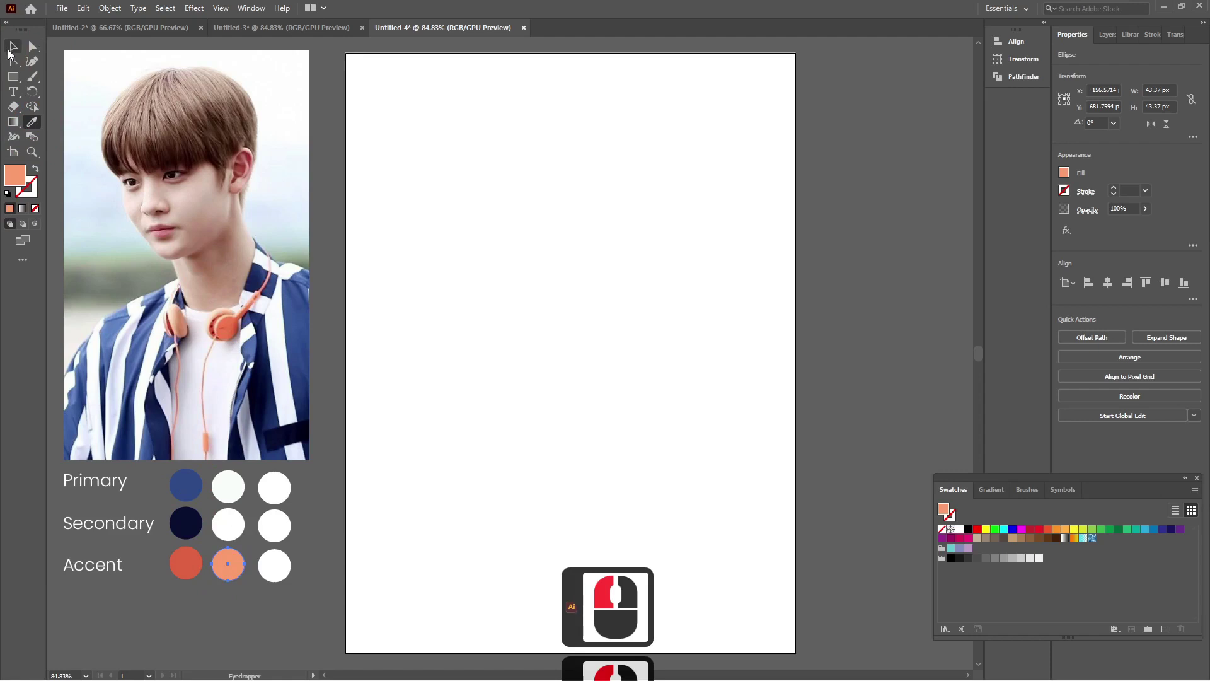
# Delete the unused white circles: the whole third column and the second one in the Secondary row.
pyautogui.click(11, 50)
pyautogui.click(273, 489)
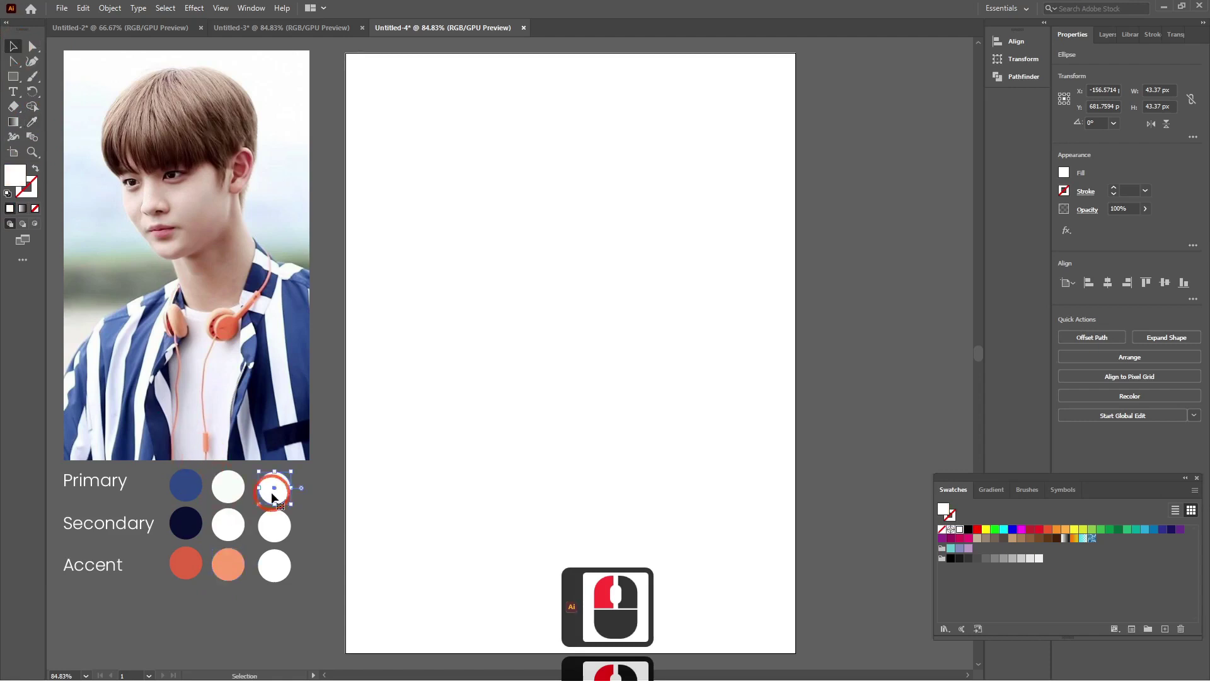
pyautogui.press('Delete')
pyautogui.click(274, 524)
pyautogui.press('Delete')
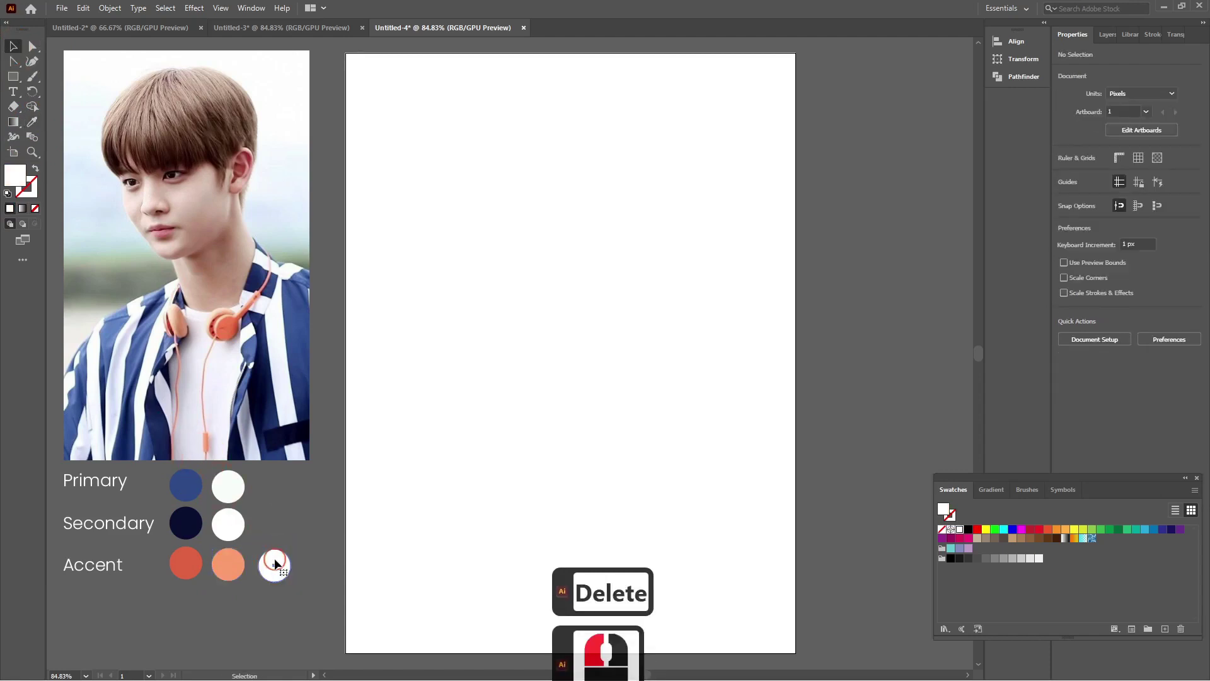
pyautogui.click(274, 561)
pyautogui.press('Delete')
pyautogui.press('Delete')
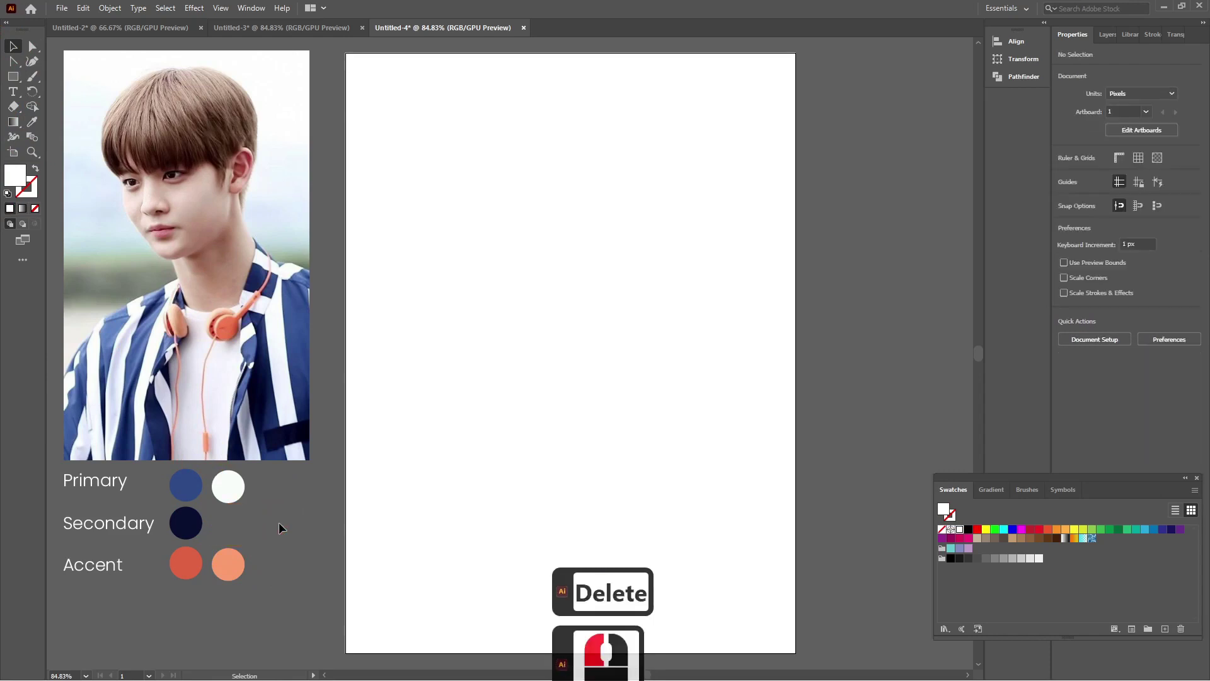
pyautogui.click(270, 533)
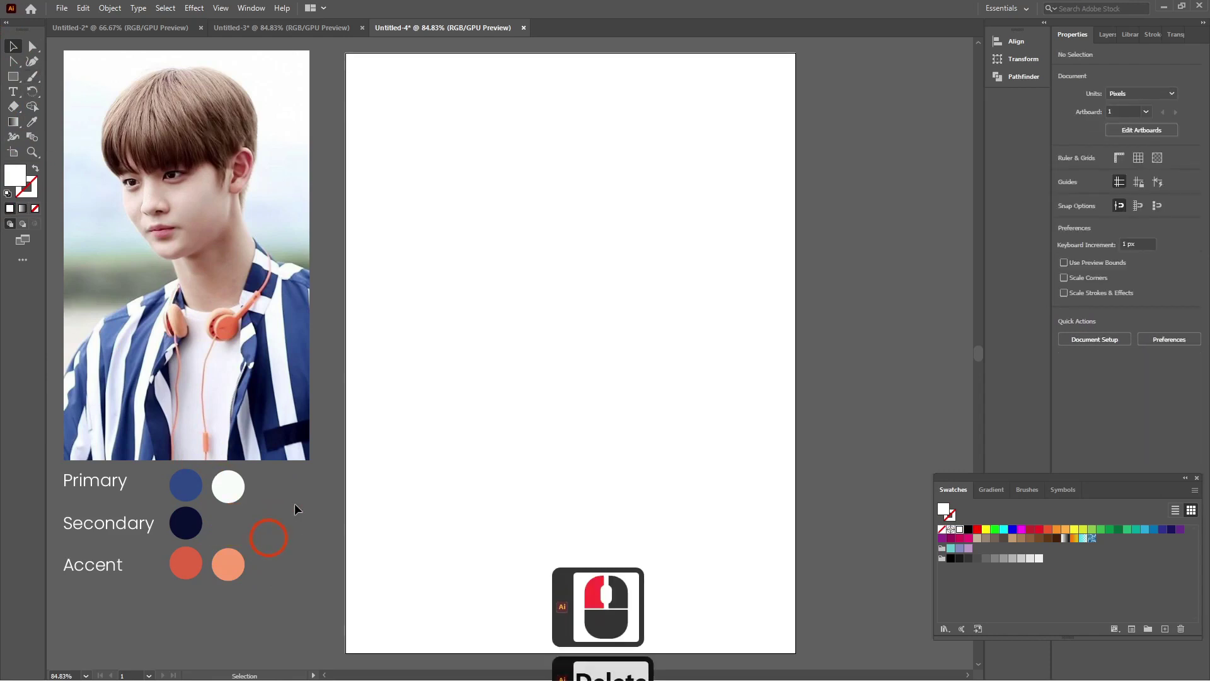
# Create a 600 × 800 px rectangle and fill it with the blue of the first Primary circle.
pyautogui.click(14, 76)
pyautogui.click(63, 80)
pyautogui.click(386, 262)
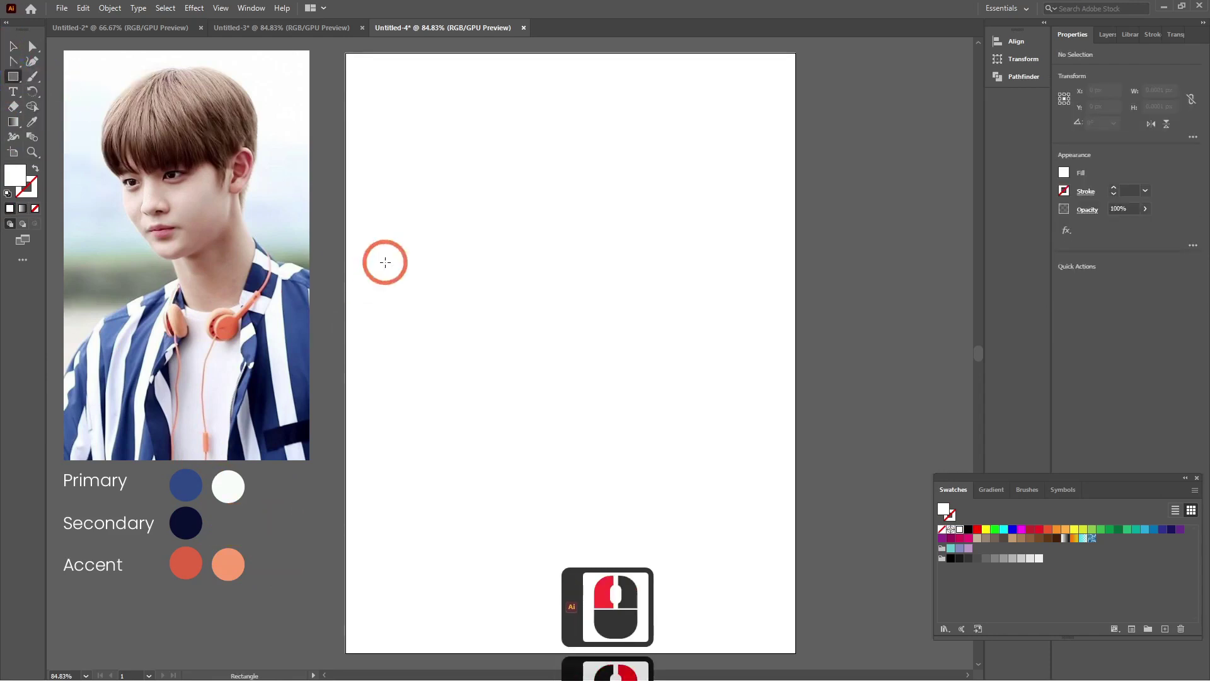
pyautogui.click(574, 355)
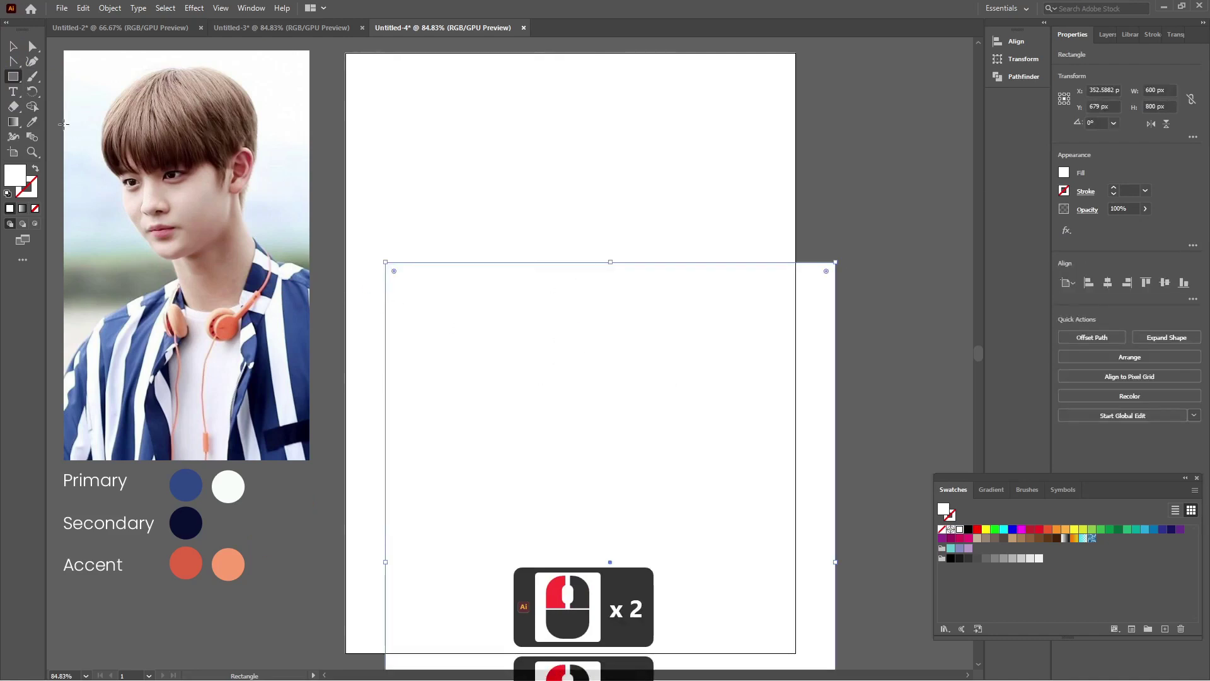
pyautogui.click(32, 121)
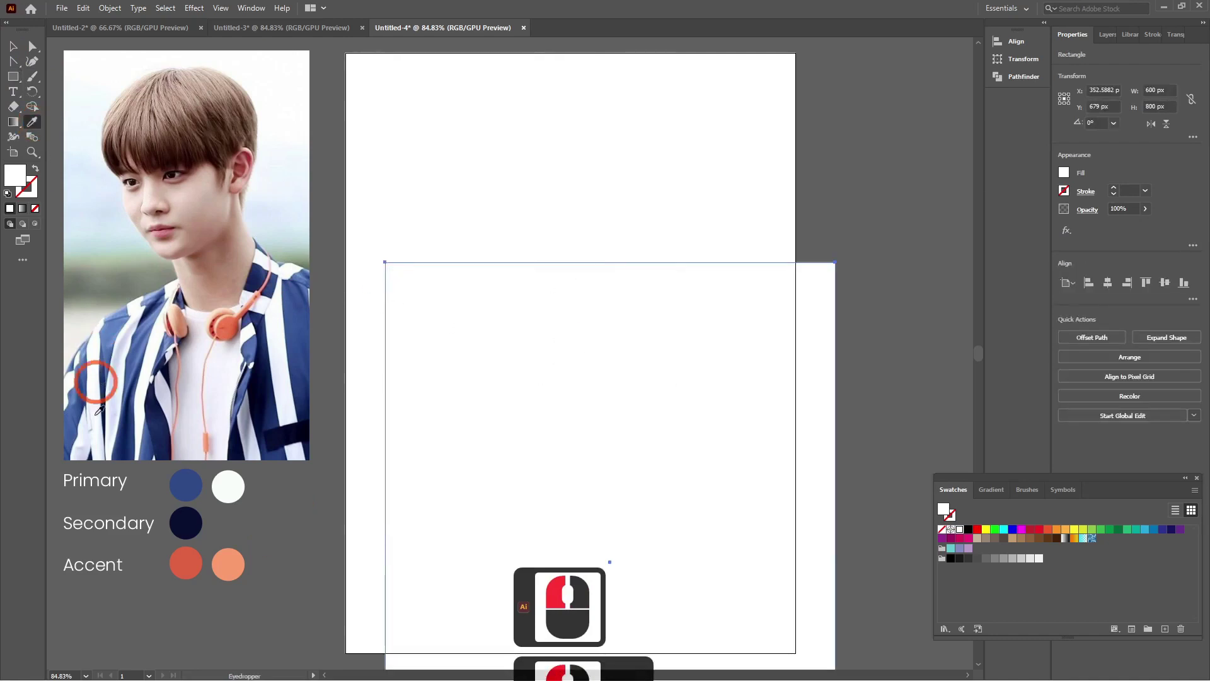
pyautogui.click(193, 486)
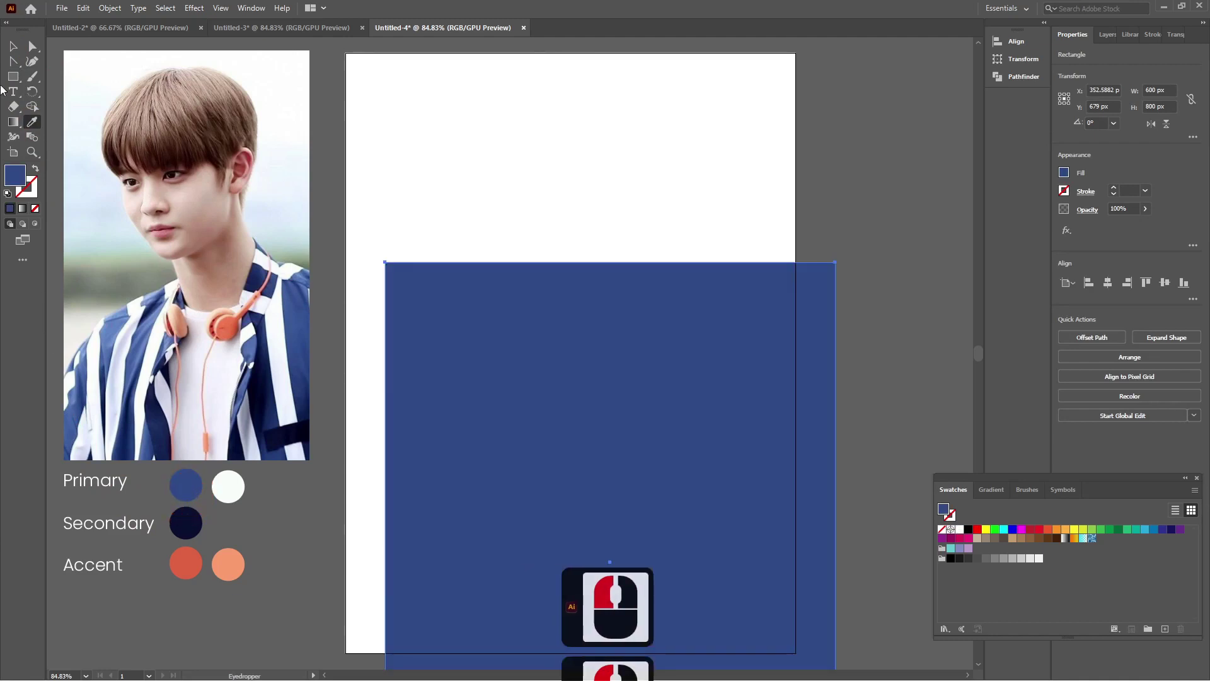
# Align the rectangle to the artboard so that it covers it exactly.
pyautogui.click(13, 46)
pyautogui.click(1016, 44)
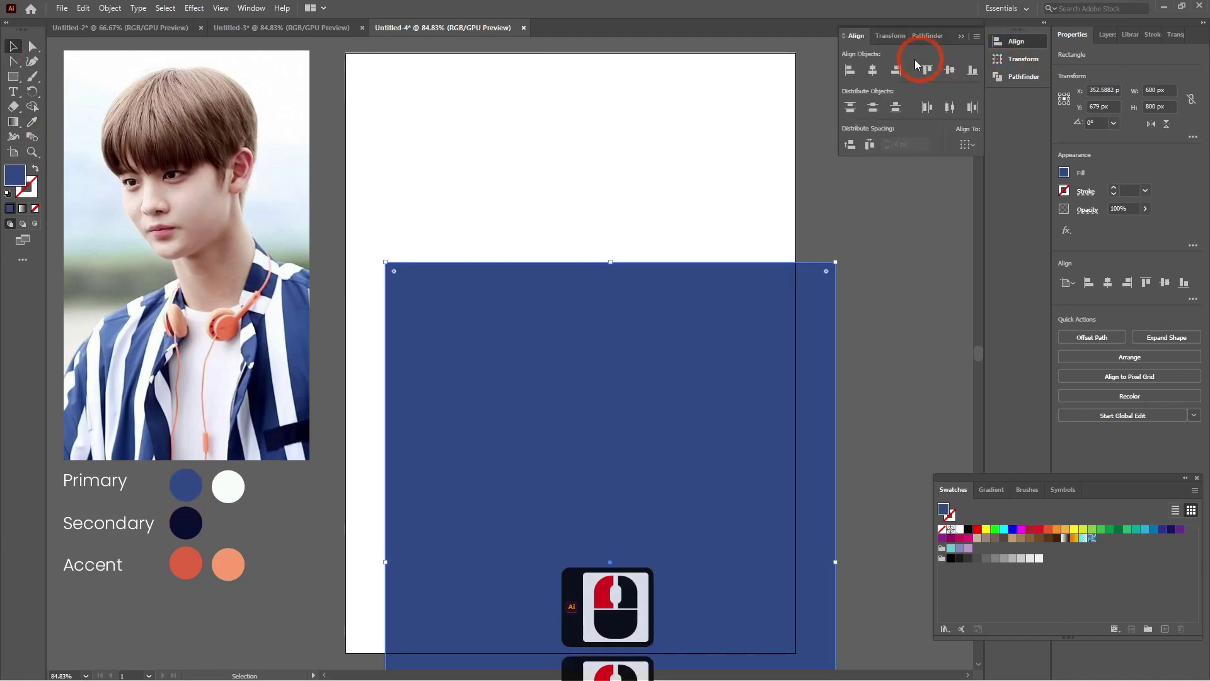
pyautogui.click(927, 70)
pyautogui.click(873, 70)
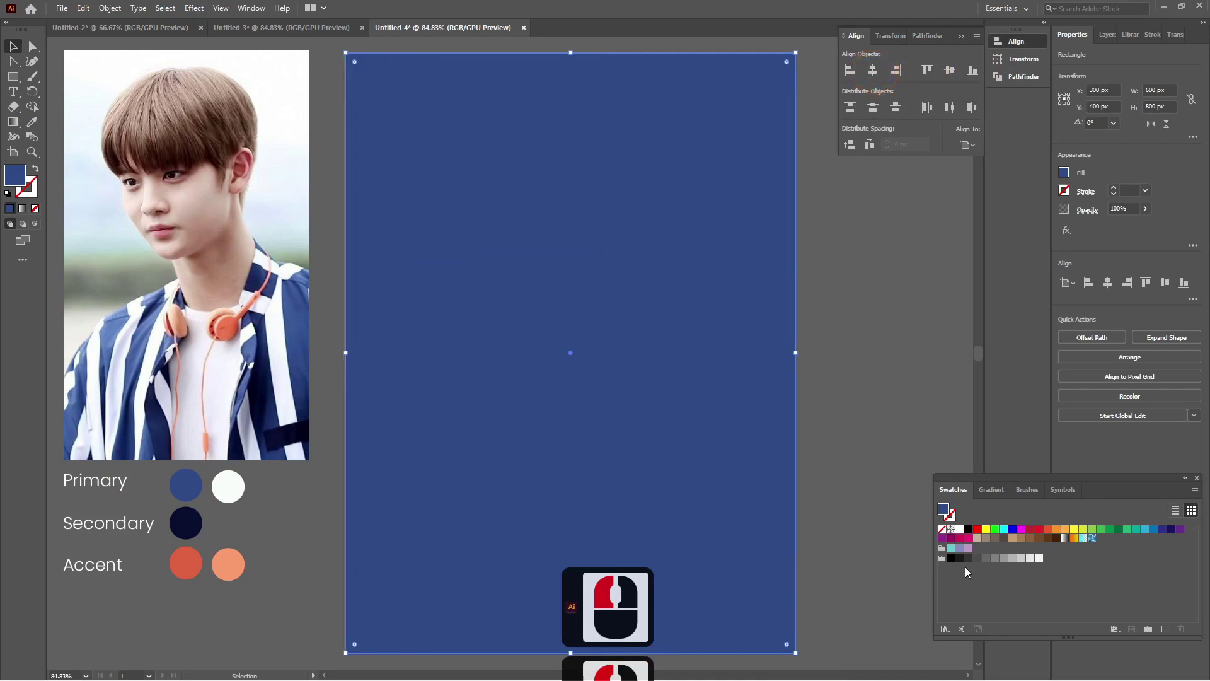
# Apply a radial gradient to the rectangle and set its centre colour stop to the Primary blue.
pyautogui.click(991, 490)
pyautogui.click(991, 594)
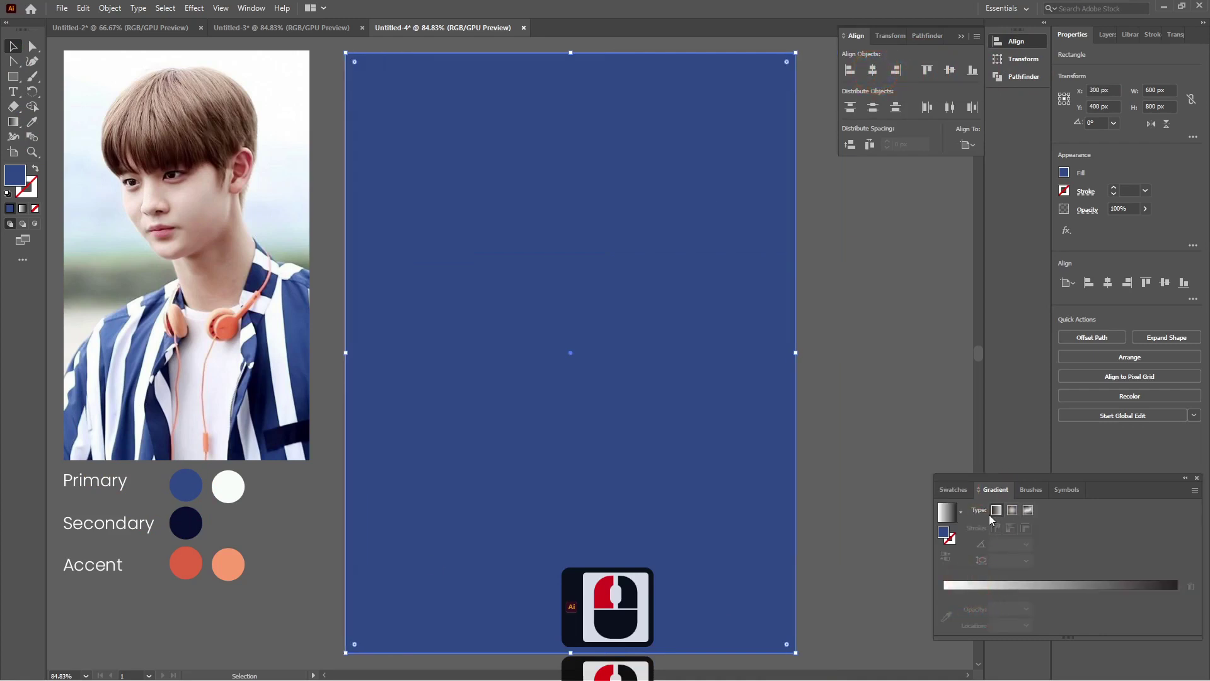
pyautogui.click(1012, 510)
pyautogui.click(944, 608)
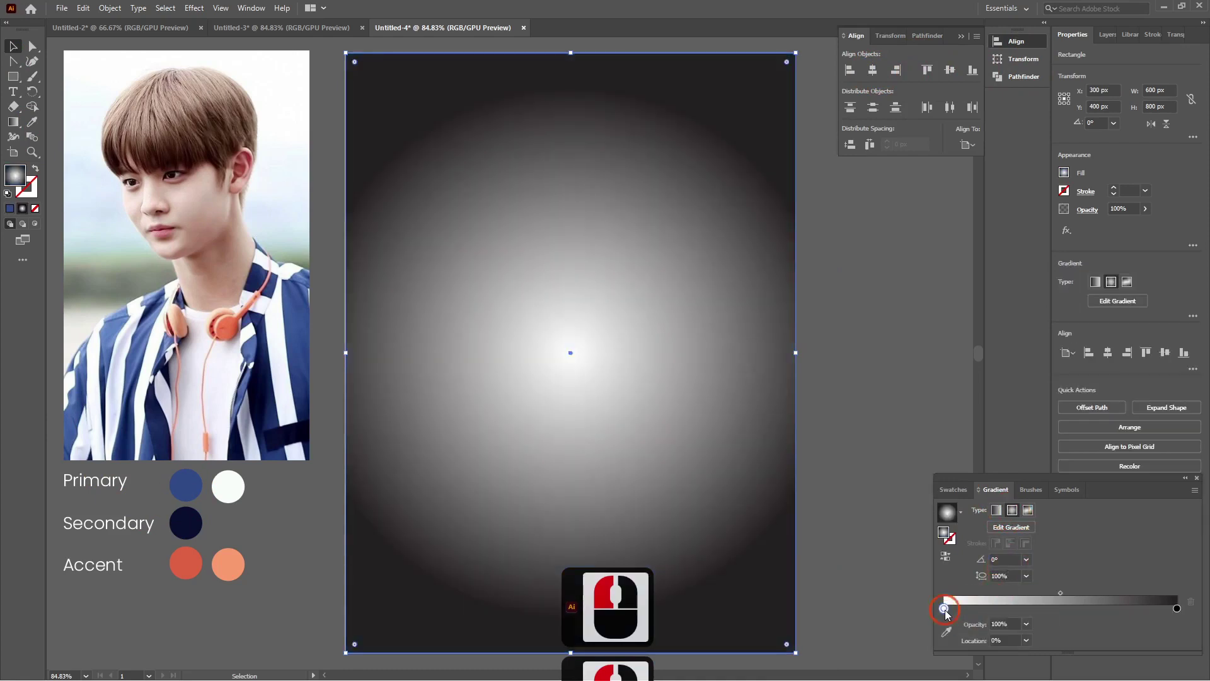
pyautogui.doubleClick(944, 609)
pyautogui.click(1015, 535)
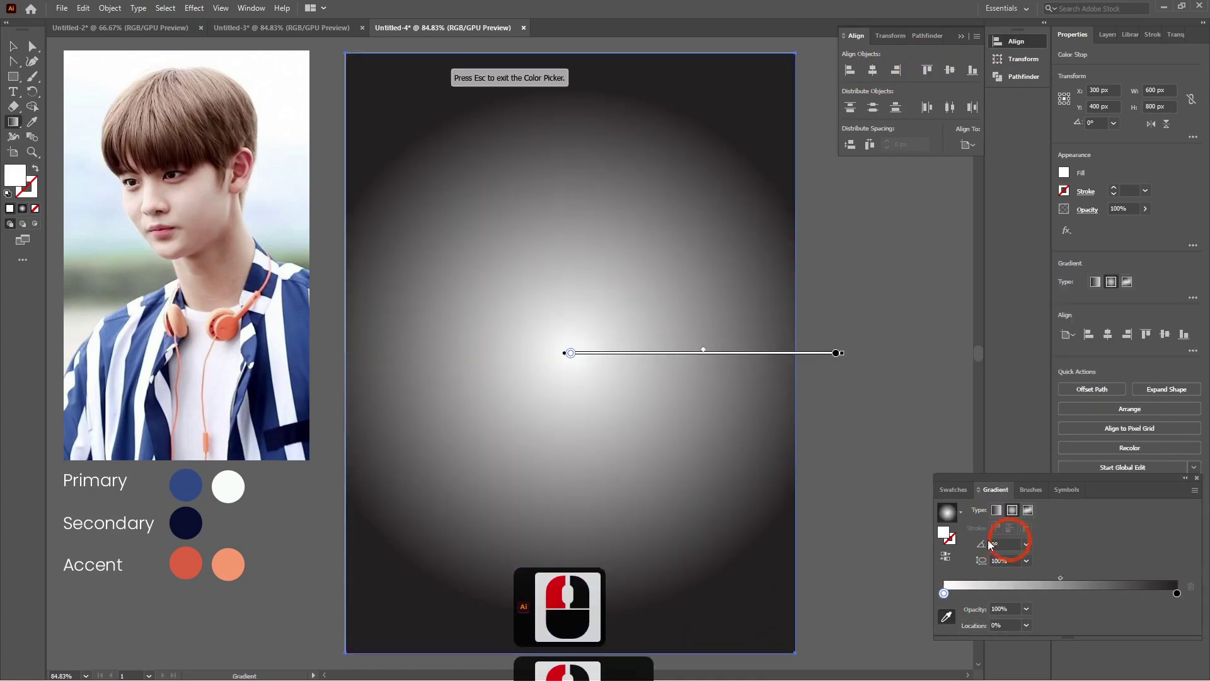
pyautogui.click(190, 476)
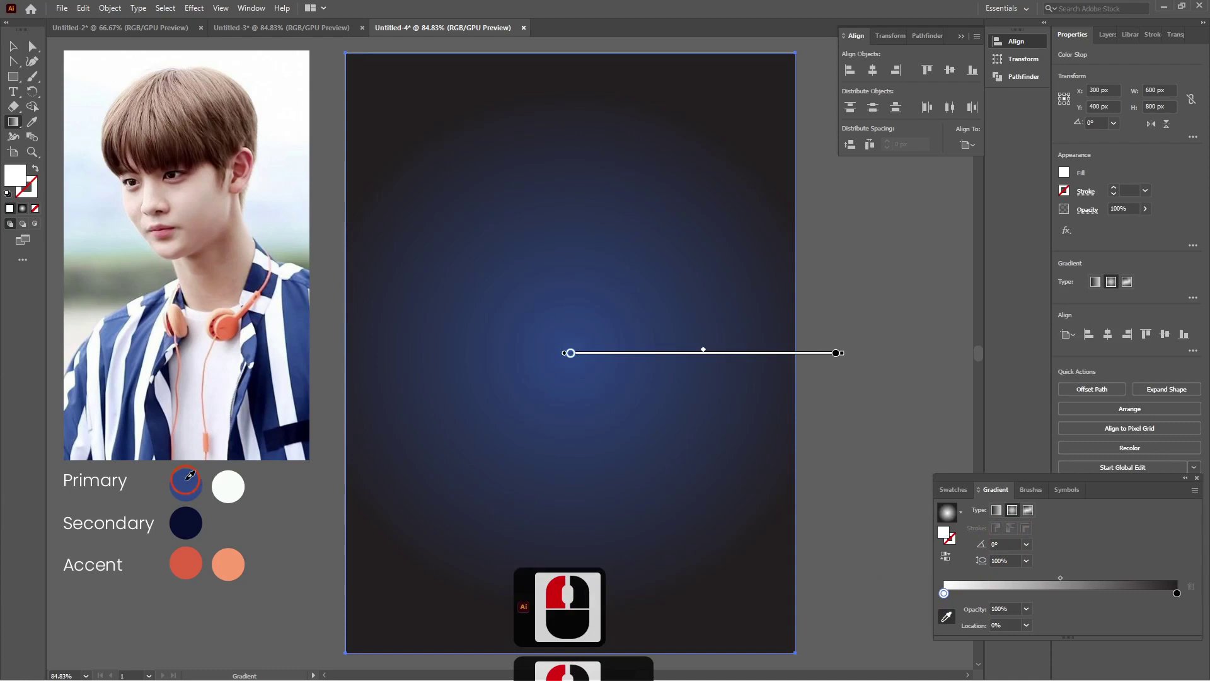
# Set the gradient's outer colour stop to the dark navy of the Secondary circle.
pyautogui.doubleClick(1176, 593)
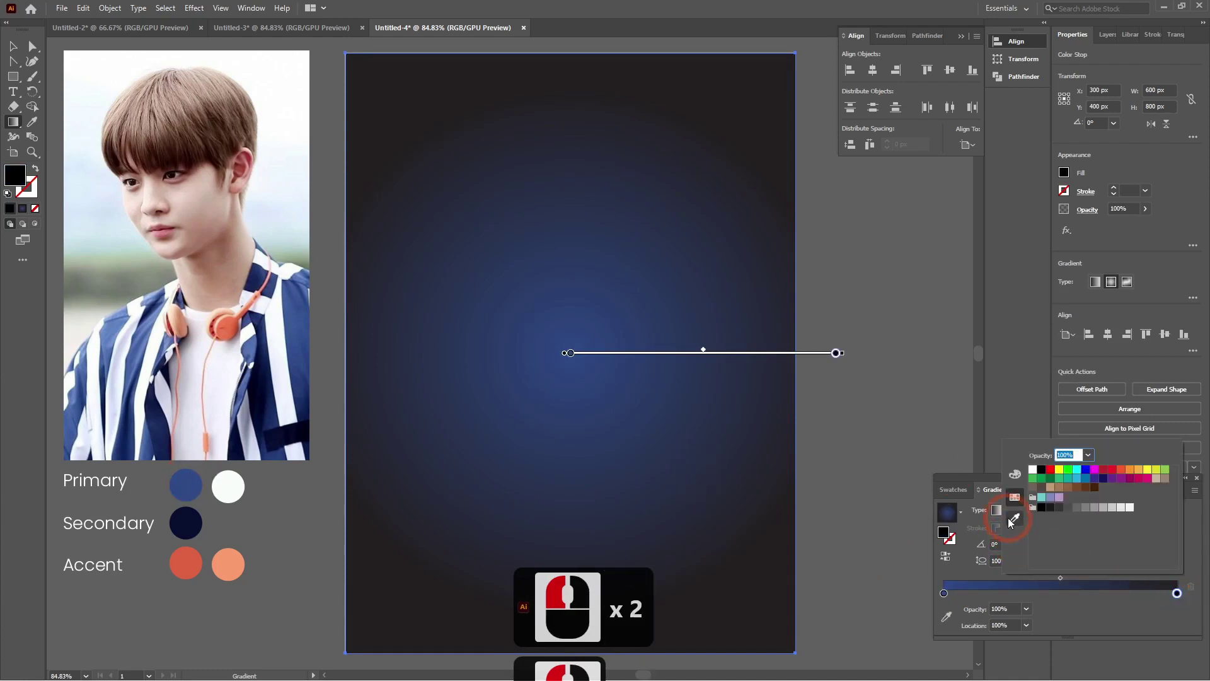
pyautogui.click(1015, 535)
pyautogui.click(187, 522)
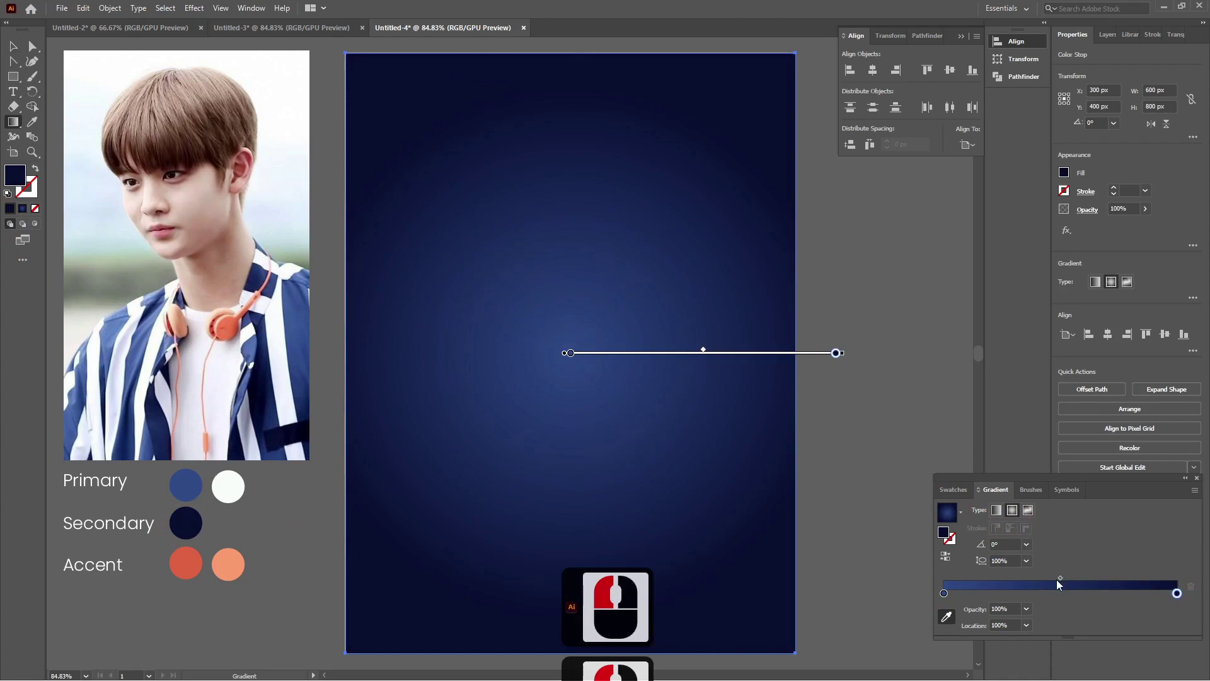
# Try moving the gradient's outer stop inward, shifting its midpoint to about 63%, and reversing the gradient.
pyautogui.moveTo(1057, 584)
pyautogui.mouseDown()
pyautogui.moveTo(1208, 585)
pyautogui.moveTo(1061, 582)
pyautogui.mouseUp()
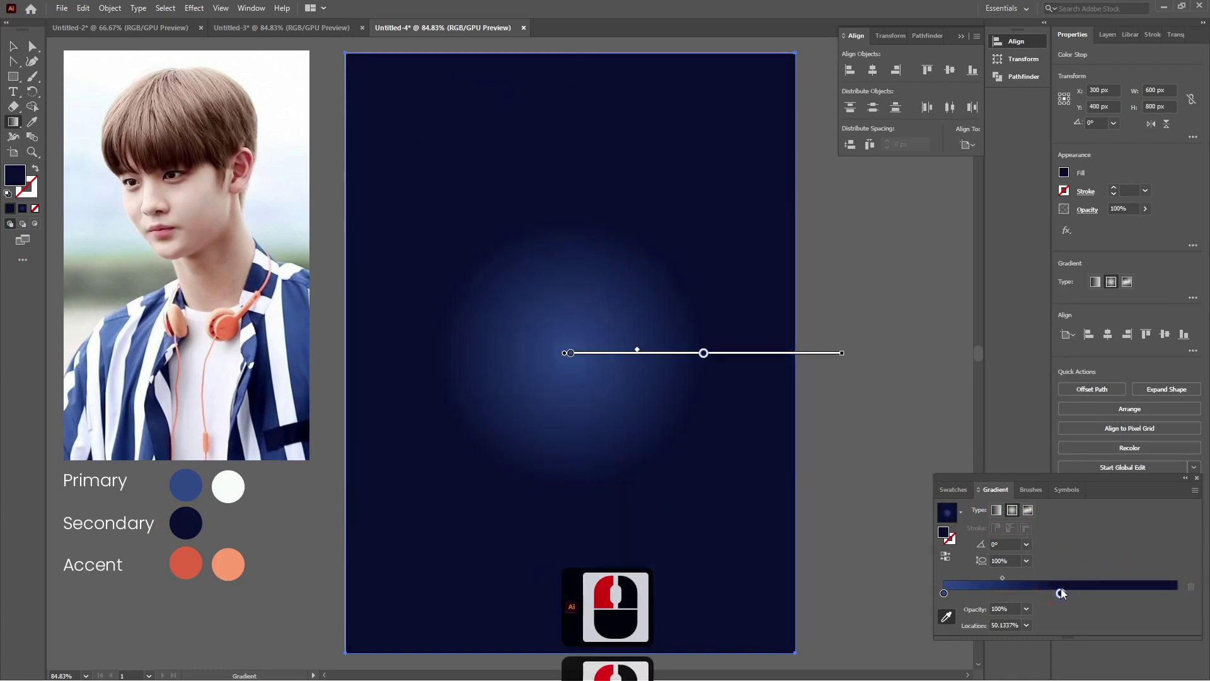
pyautogui.hotkey('ctrl', 'z')
pyautogui.moveTo(1061, 576)
pyautogui.mouseDown()
pyautogui.moveTo(1115, 574)
pyautogui.moveTo(1091, 576)
pyautogui.mouseUp()
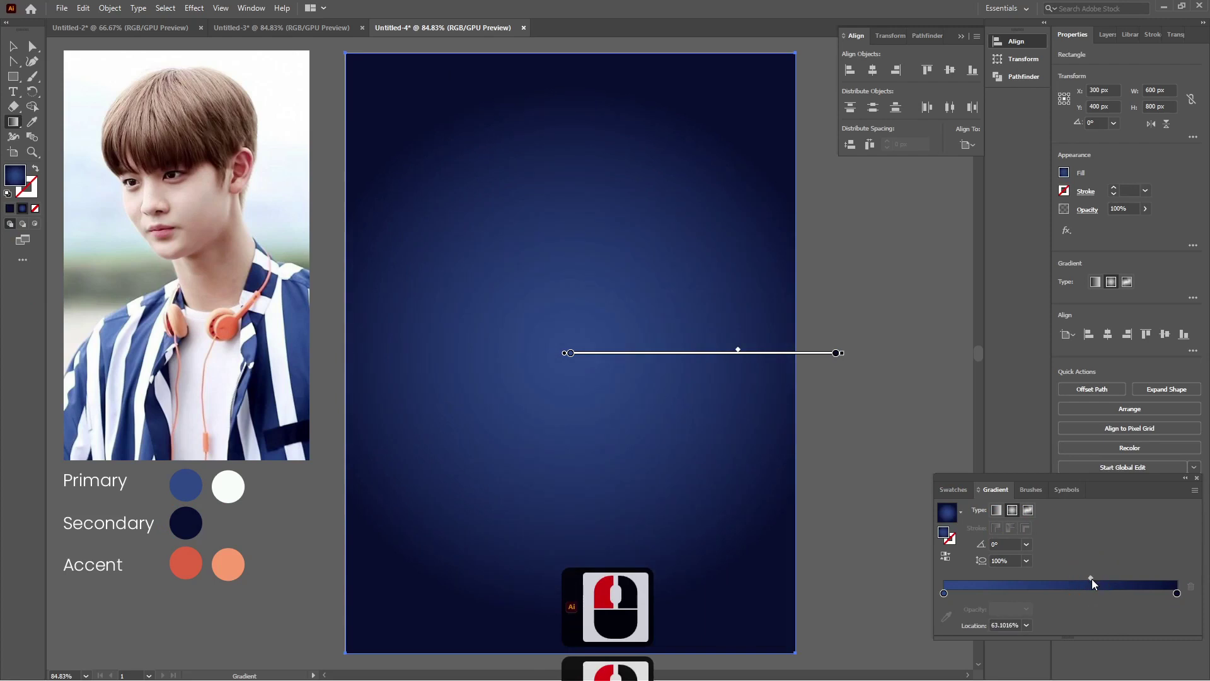
pyautogui.click(943, 554)
pyautogui.click(945, 555)
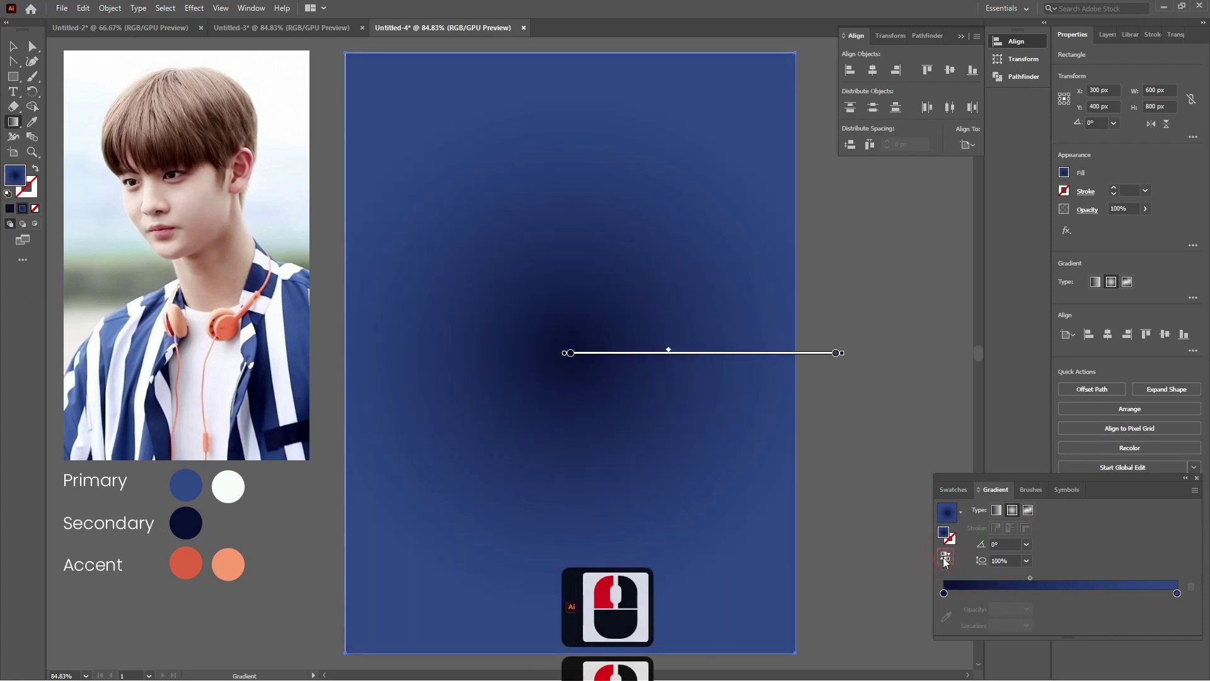
# Set the gradient's midpoint to about 51% and deselect the rectangle.
pyautogui.moveTo(1090, 577); pyautogui.dragTo(1062, 578)
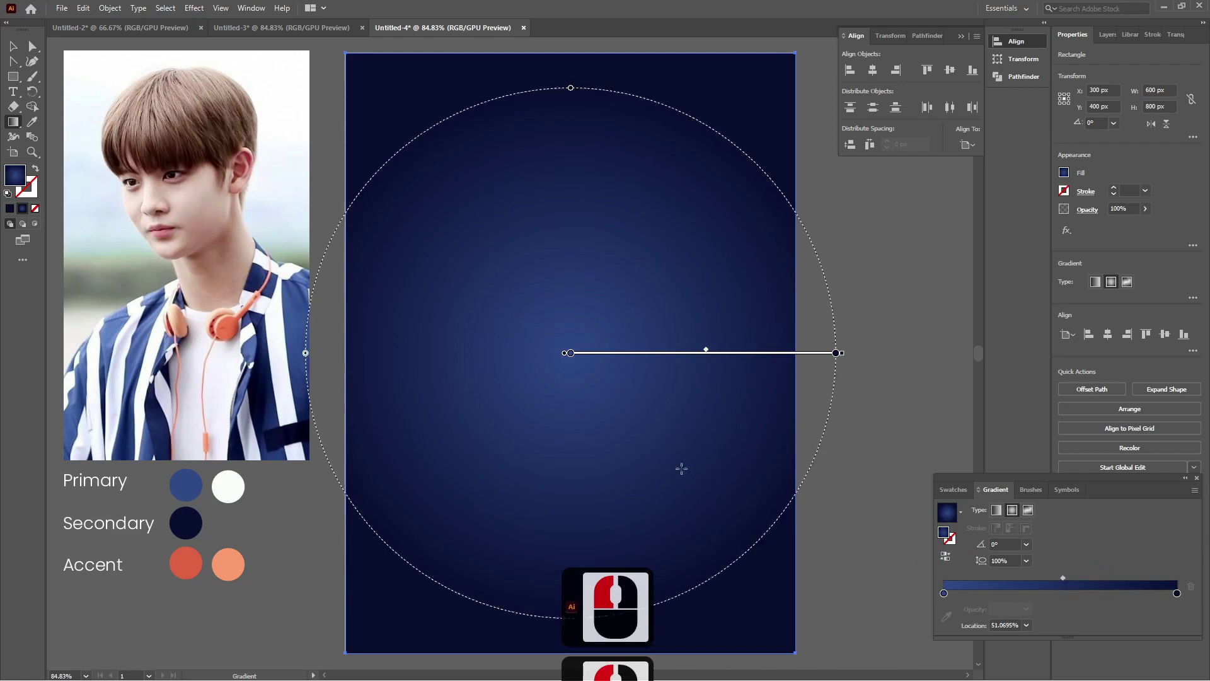
pyautogui.click(15, 54)
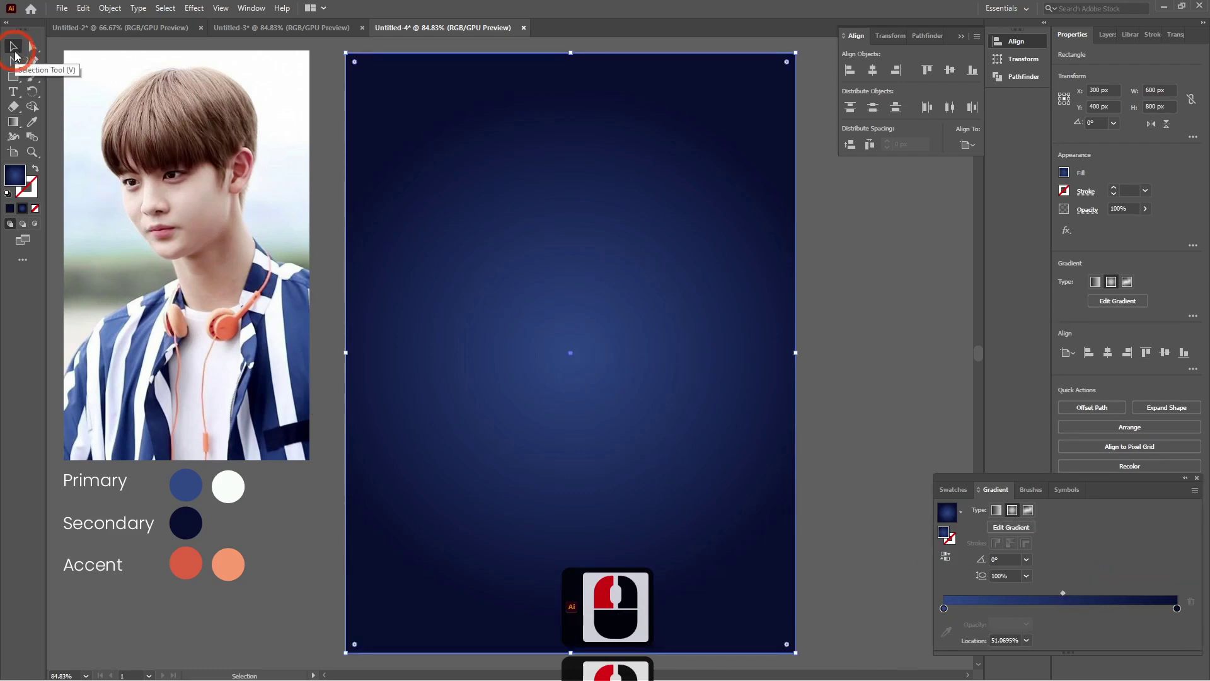
pyautogui.click(867, 286)
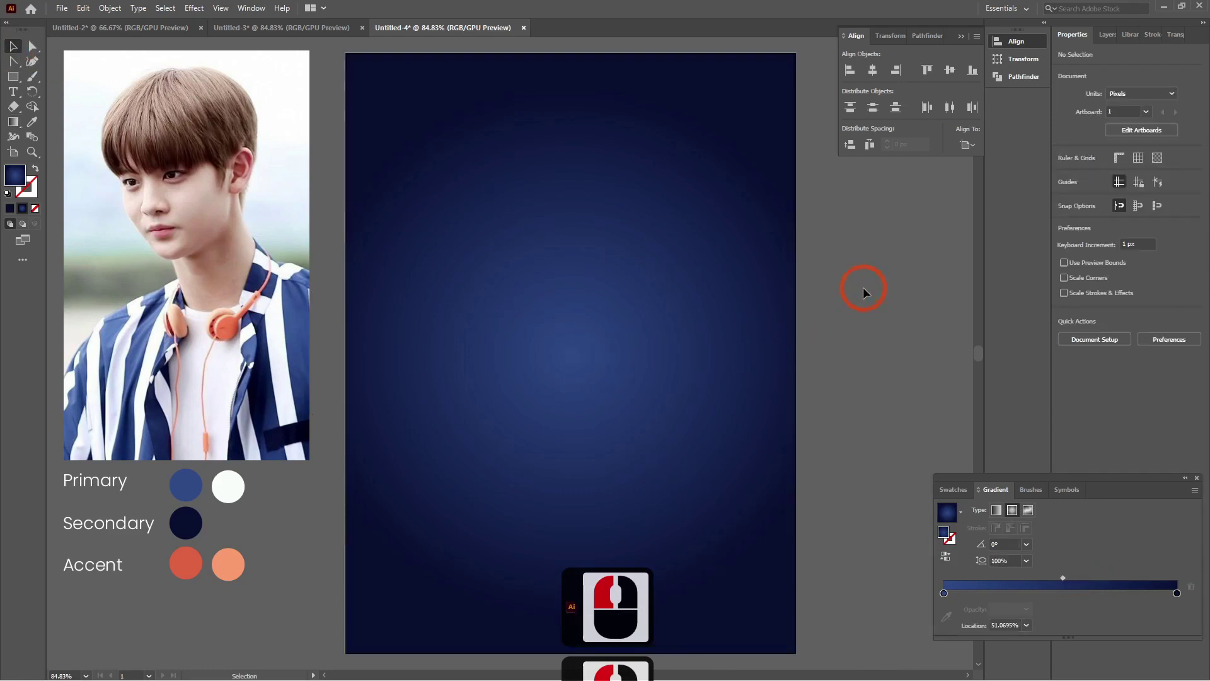
# Lock the gradient background rectangle inside Layer 1 and check that it can no longer be selected.
pyautogui.click(1107, 34)
pyautogui.click(693, 204)
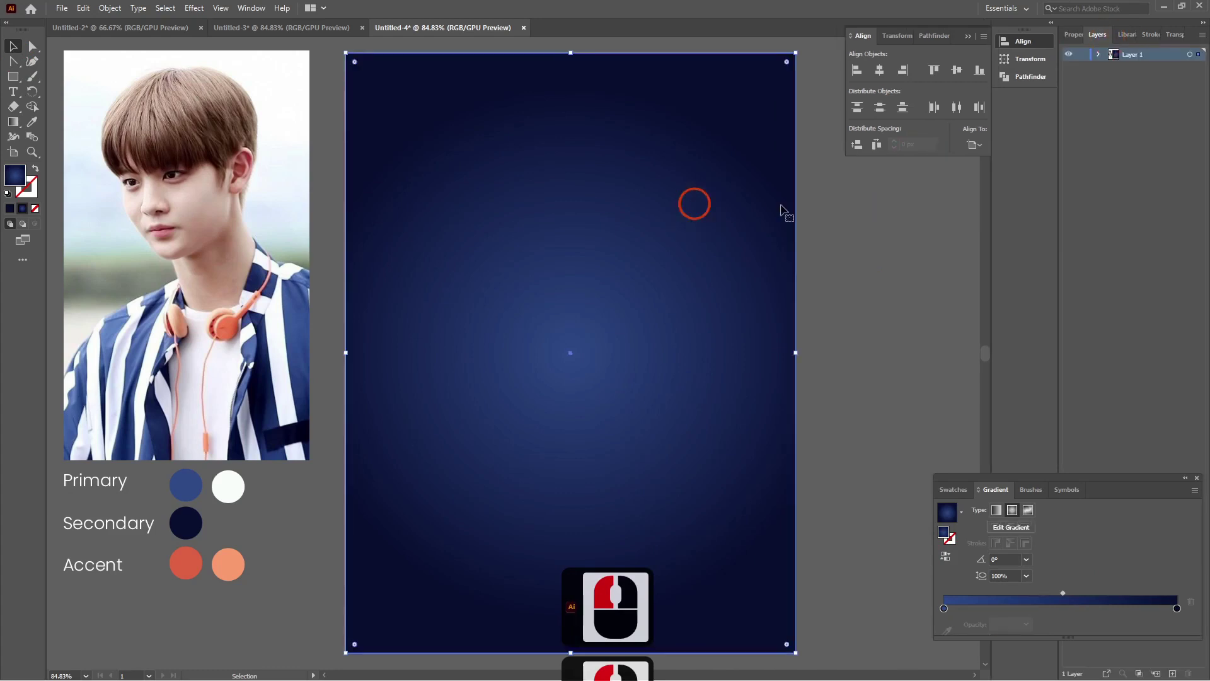
pyautogui.click(1097, 54)
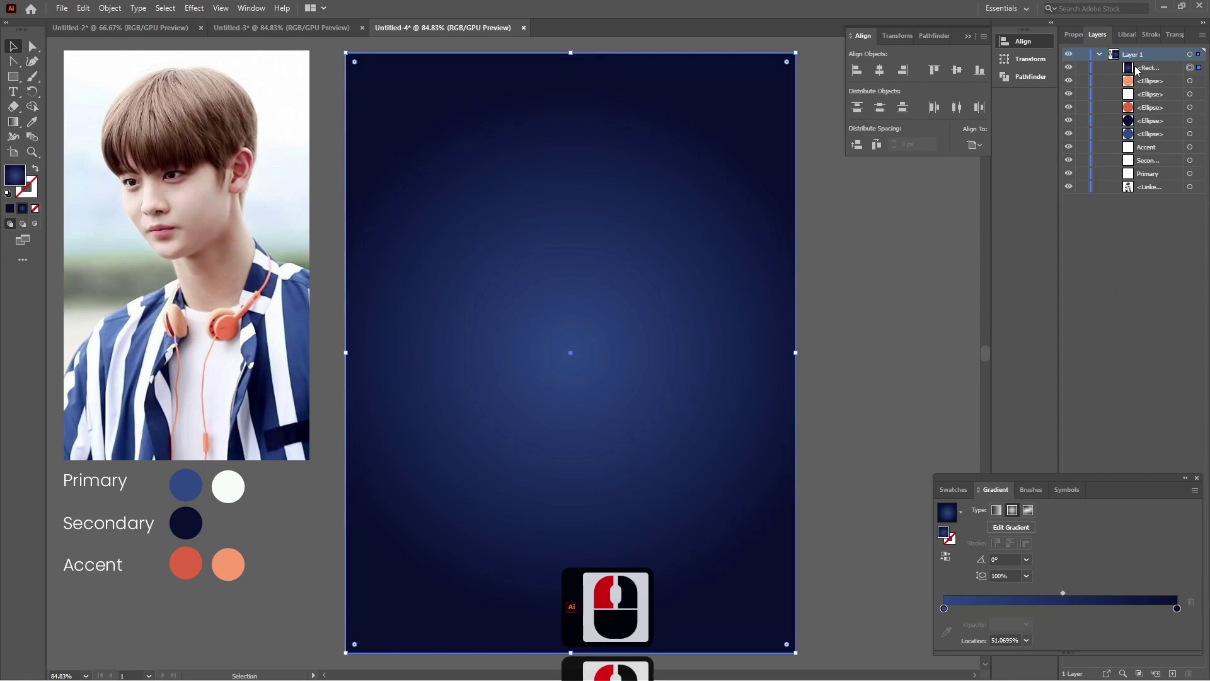
pyautogui.click(1081, 68)
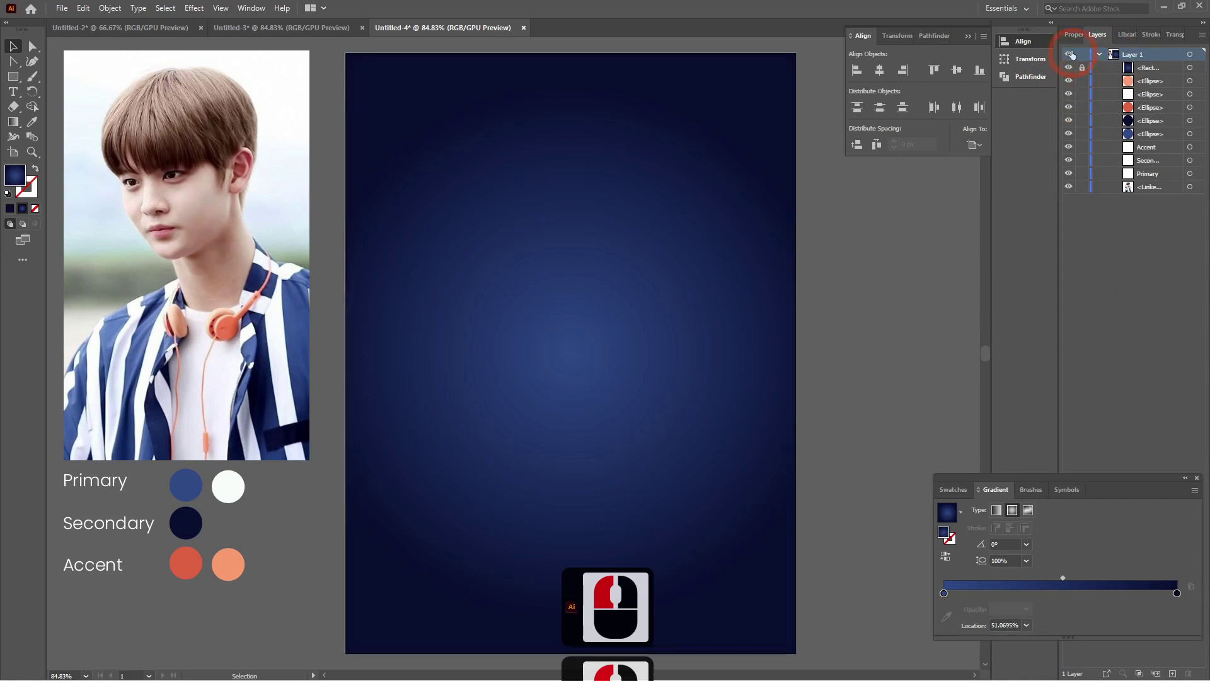
pyautogui.click(1071, 35)
pyautogui.click(883, 269)
pyautogui.doubleClick(451, 402)
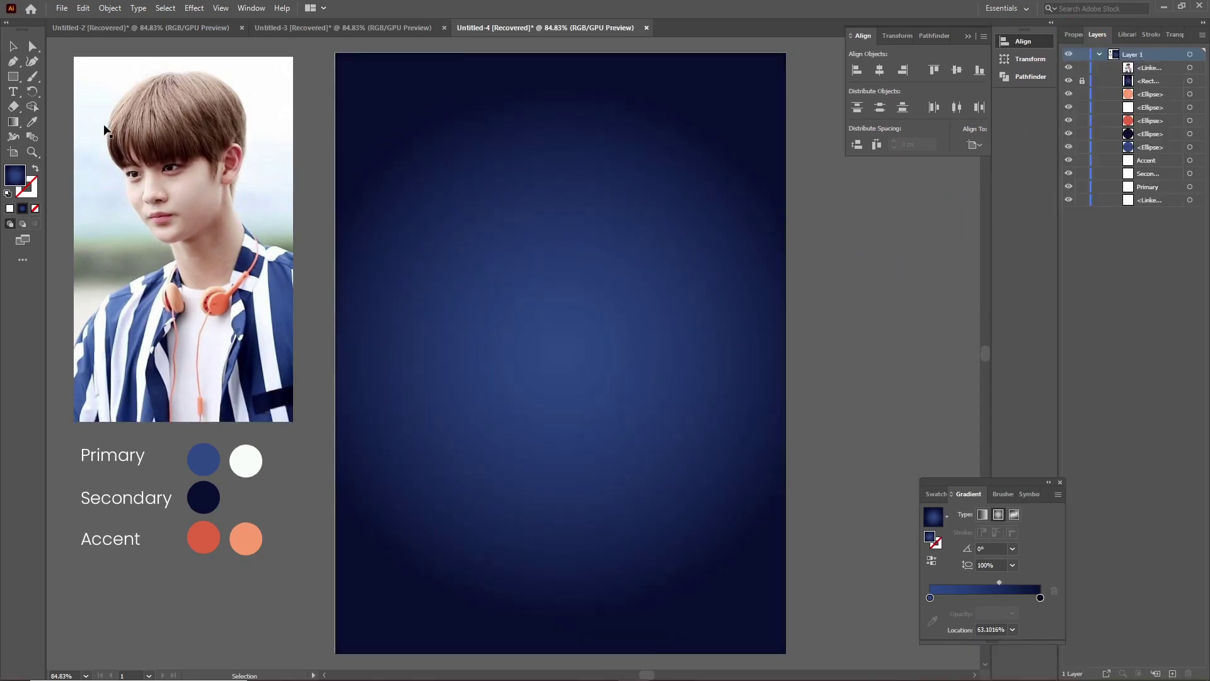
# Draw a vertical line segment about 471 px long, from just above the artboard's top centre down past its middle.
pyautogui.click(13, 46)
pyautogui.moveTo(13, 77); pyautogui.dragTo(61, 140)
pyautogui.moveTo(562, 43); pyautogui.dragTo(565, 328)
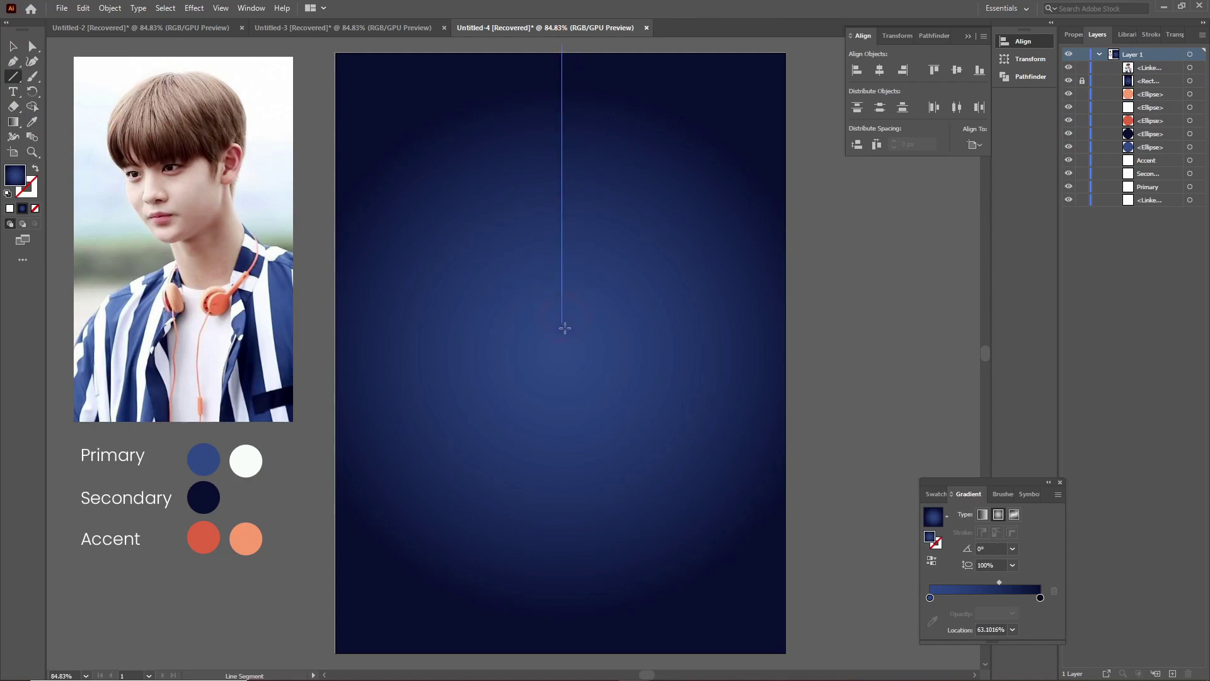
pyautogui.moveTo(565, 396); pyautogui.dragTo(562, 395)
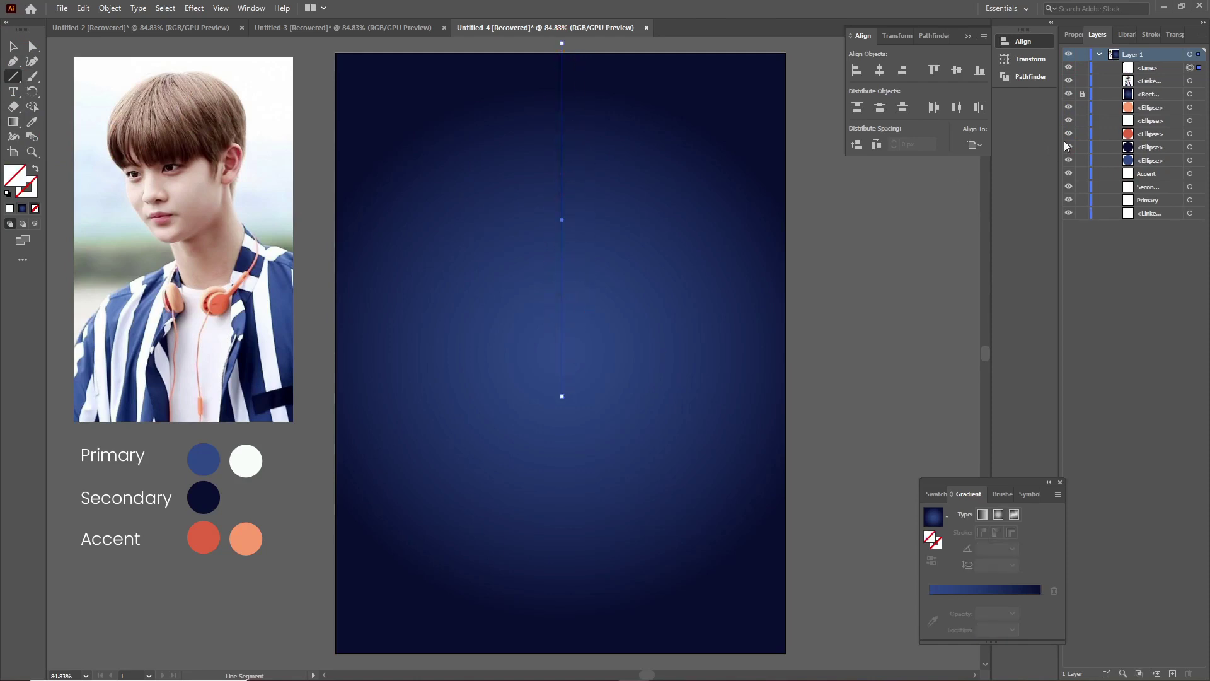
# Set the vertical line's stroke weight to 14 pt.
pyautogui.click(1077, 39)
pyautogui.click(1145, 191)
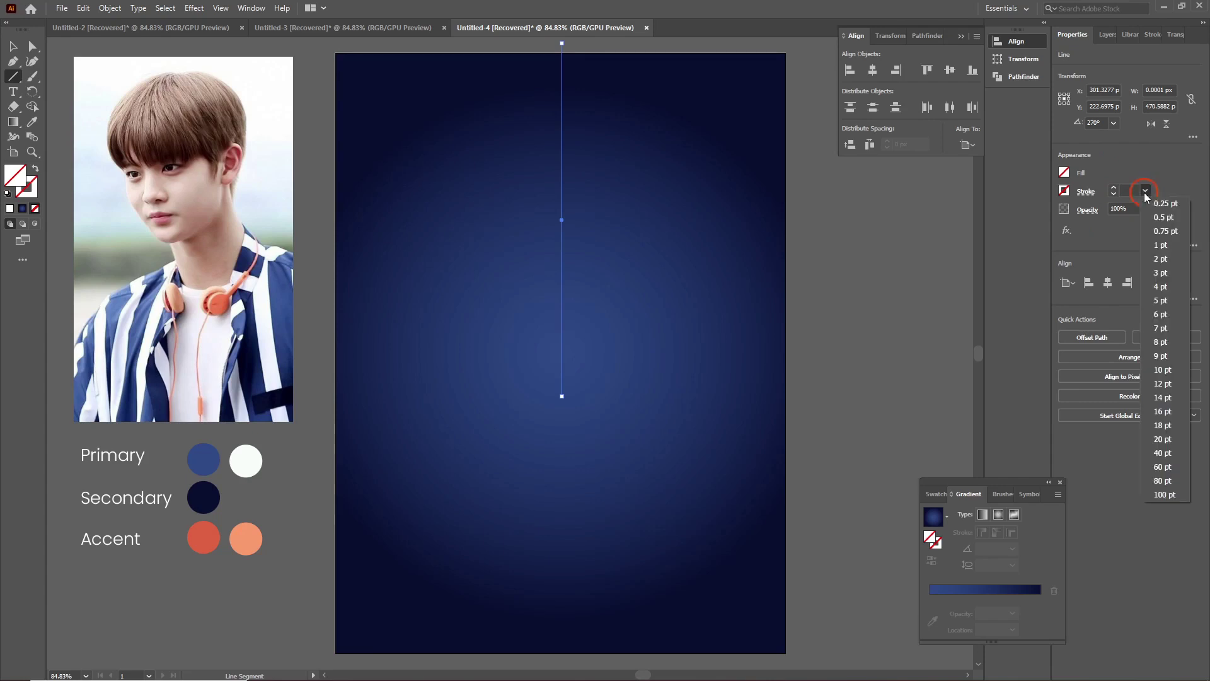
pyautogui.click(1158, 398)
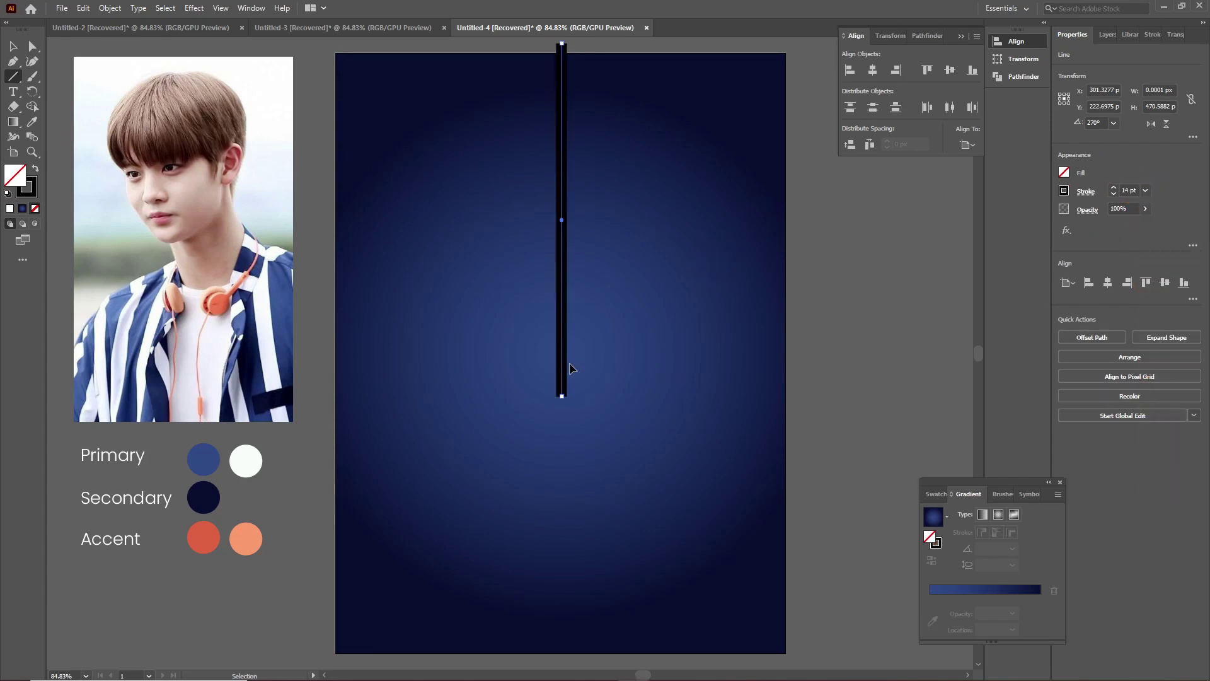
# Taper the vertical line to a narrow point at its lower end with the Width tool.
pyautogui.hotkey('ctrl', '=')
pyautogui.hotkey('ctrl', '=')
pyautogui.hotkey('ctrl', '=')
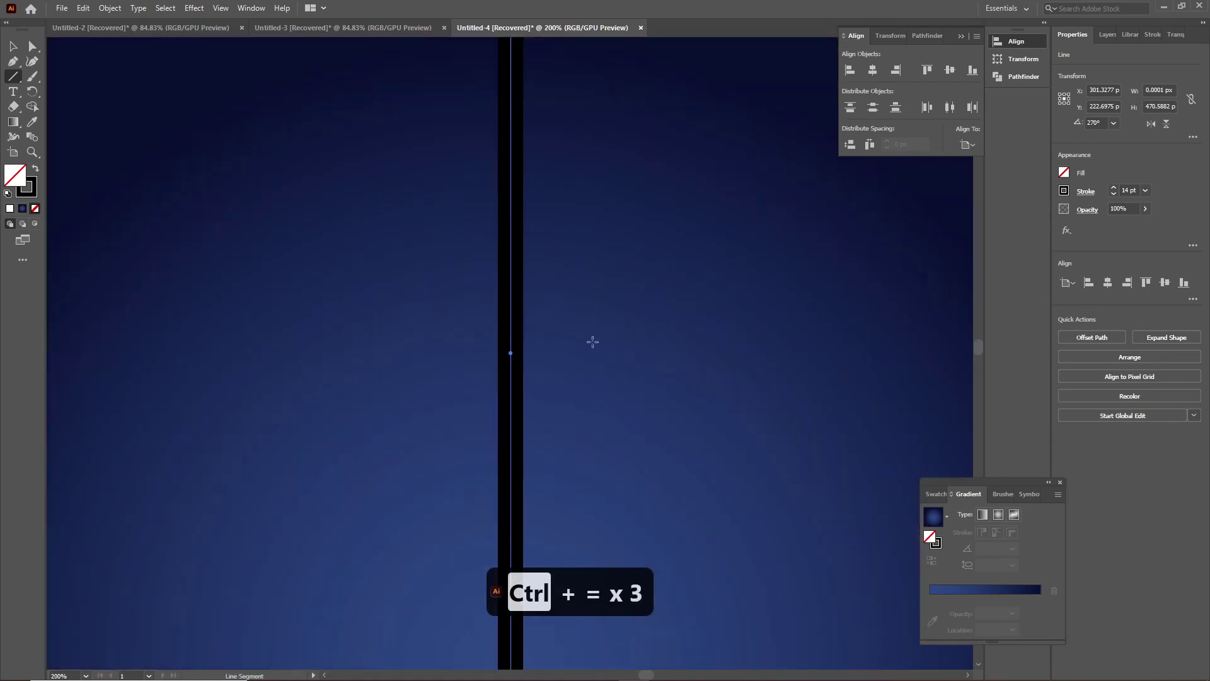
pyautogui.scroll(-5, 598, 343)
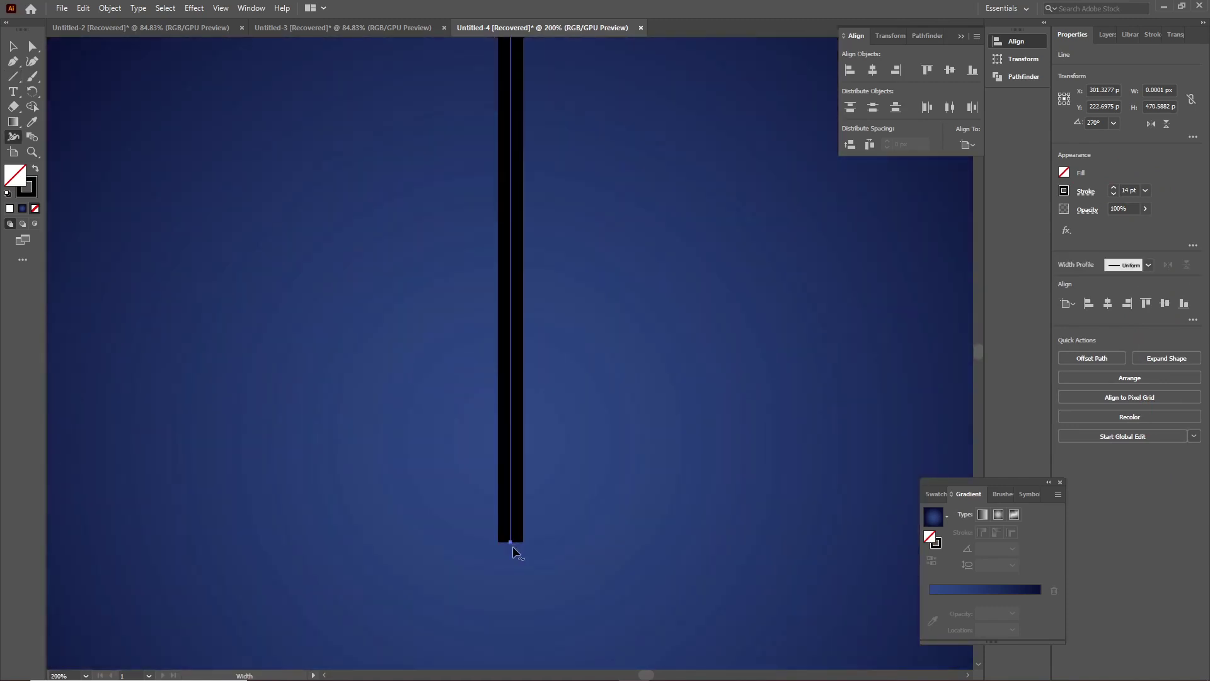
pyautogui.moveTo(511, 542); pyautogui.dragTo(512, 544)
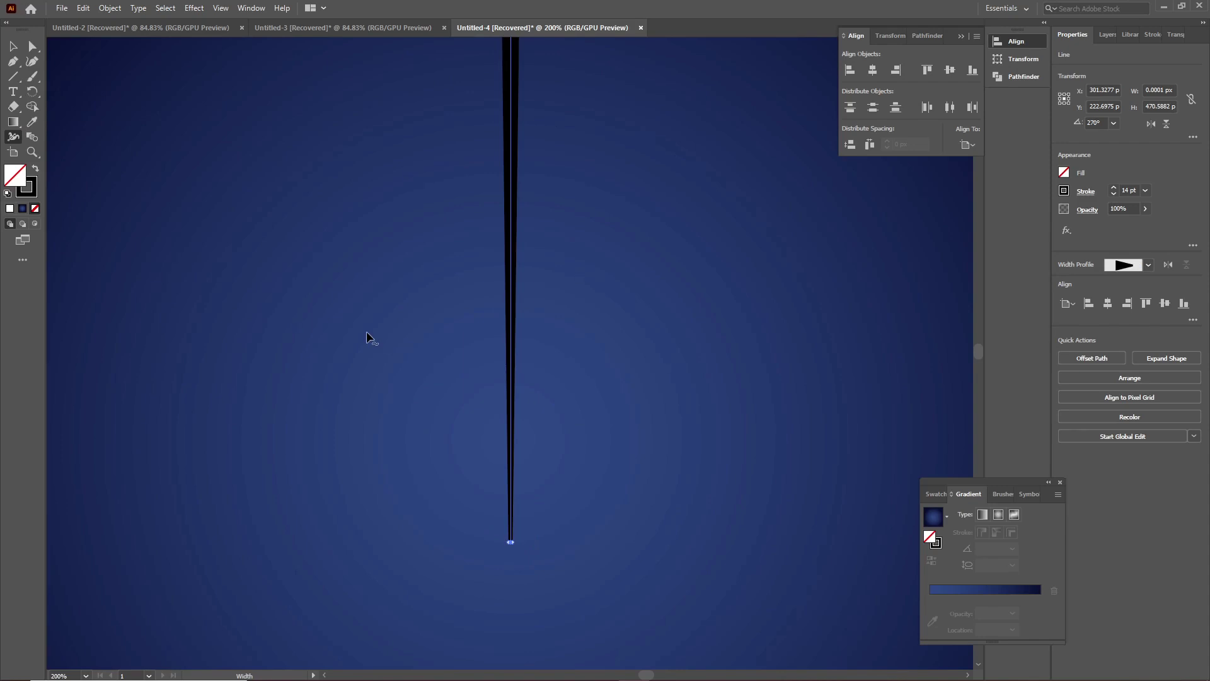
# Make a copy of the tapered line rotated about 5° counterclockwise around its lower tip.
pyautogui.hotkey('ctrl', '-')
pyautogui.hotkey('ctrl', '-')
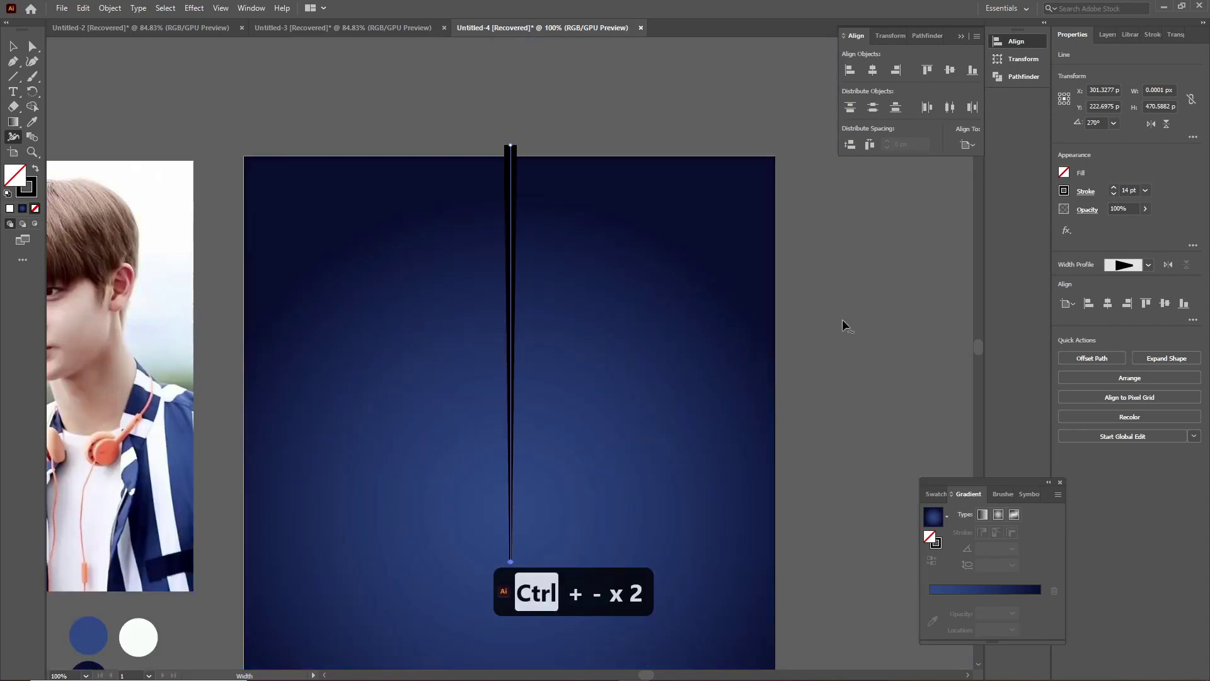
pyautogui.scroll(-3, 842, 319)
pyautogui.hotkey('ctrl', '-')
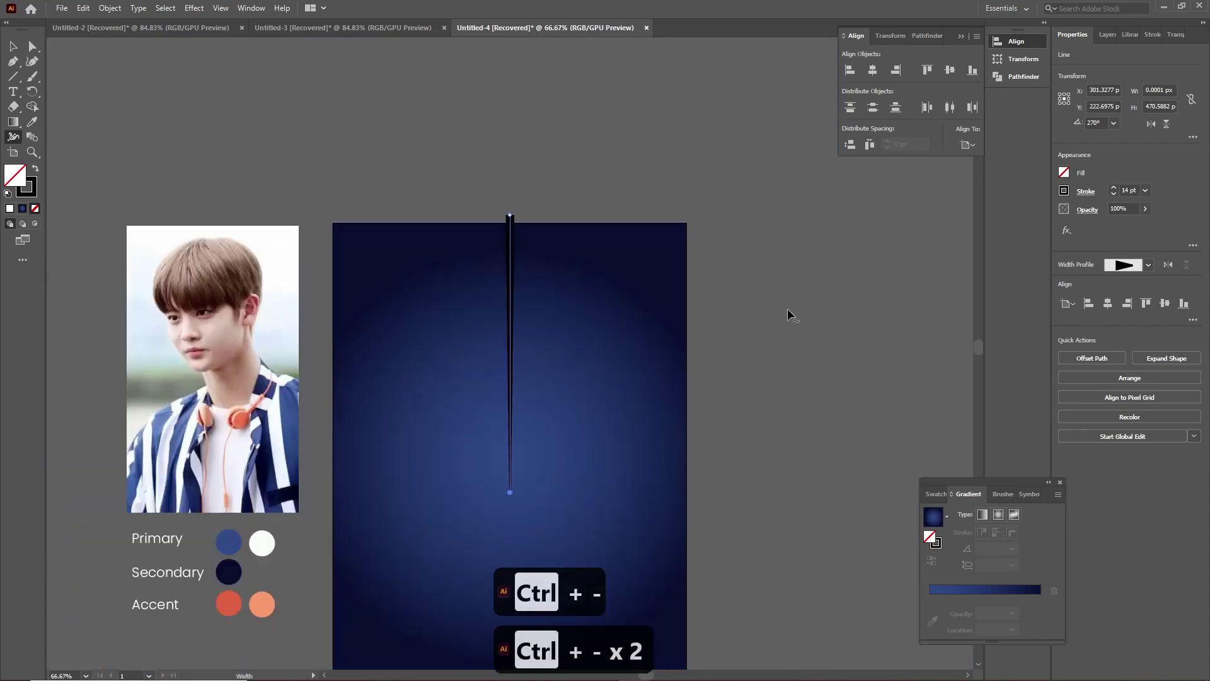
pyautogui.scroll(-3, 713, 244)
pyautogui.click(12, 46)
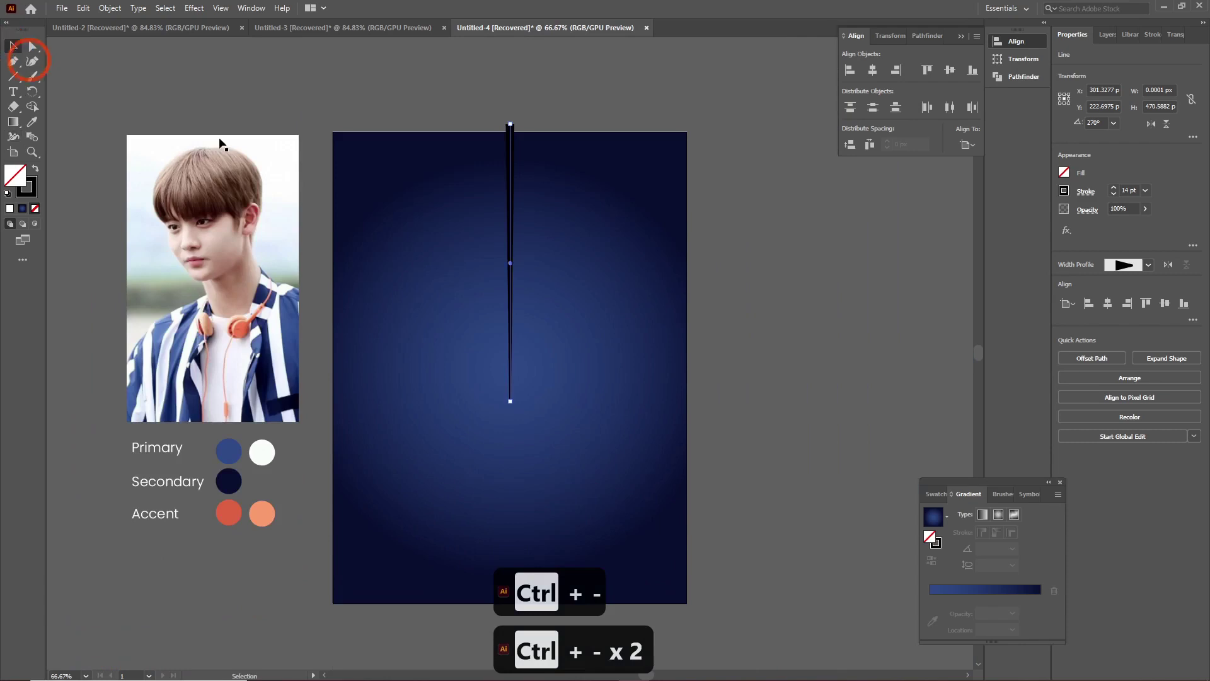
pyautogui.click(32, 91)
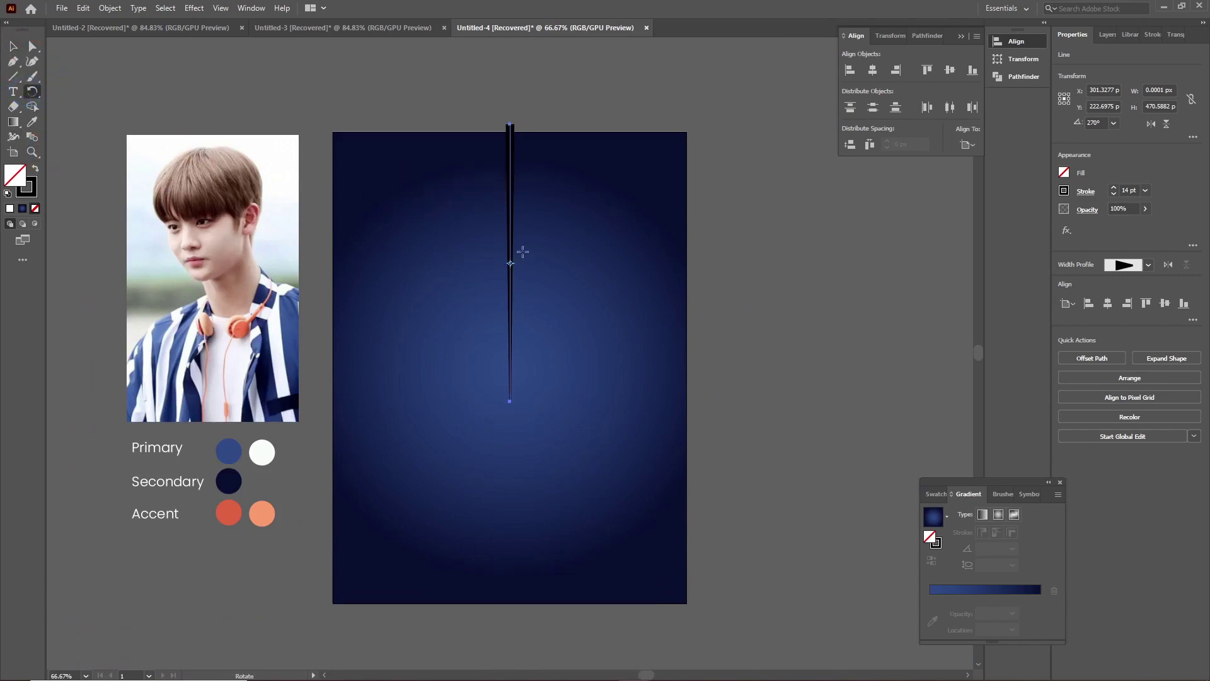
pyautogui.keyDown('alt'); pyautogui.click(509, 404); pyautogui.keyUp('alt')
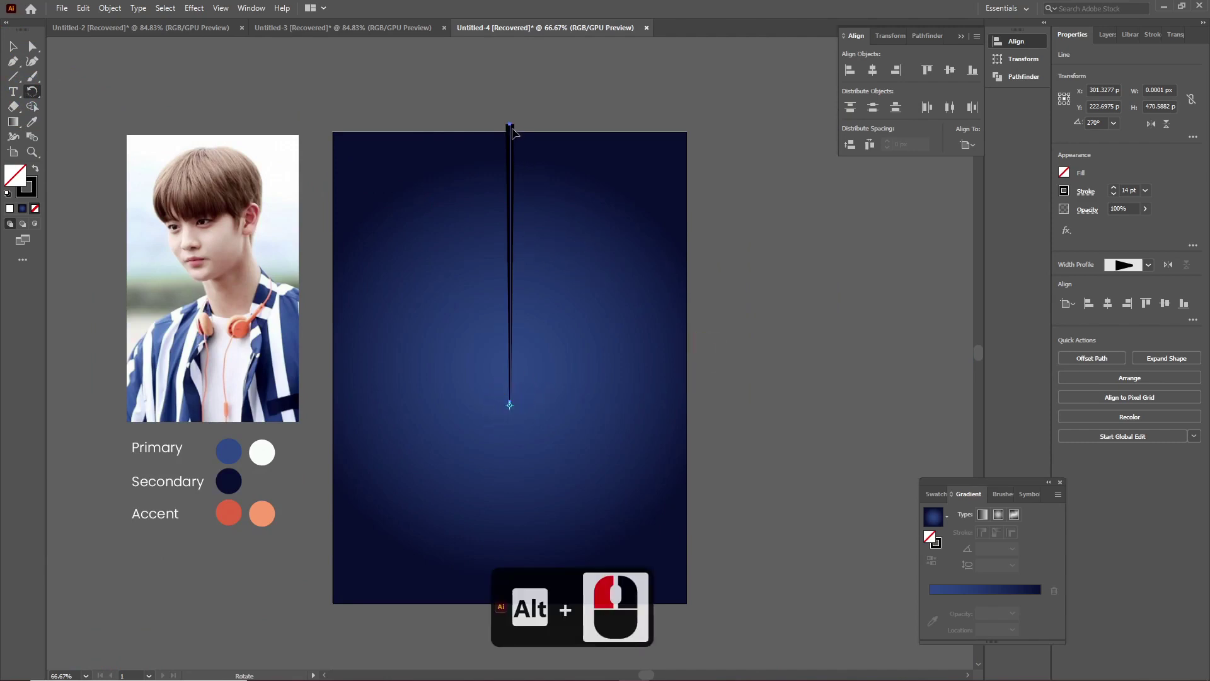
pyautogui.moveTo(511, 129); pyautogui.dragTo(486, 128)
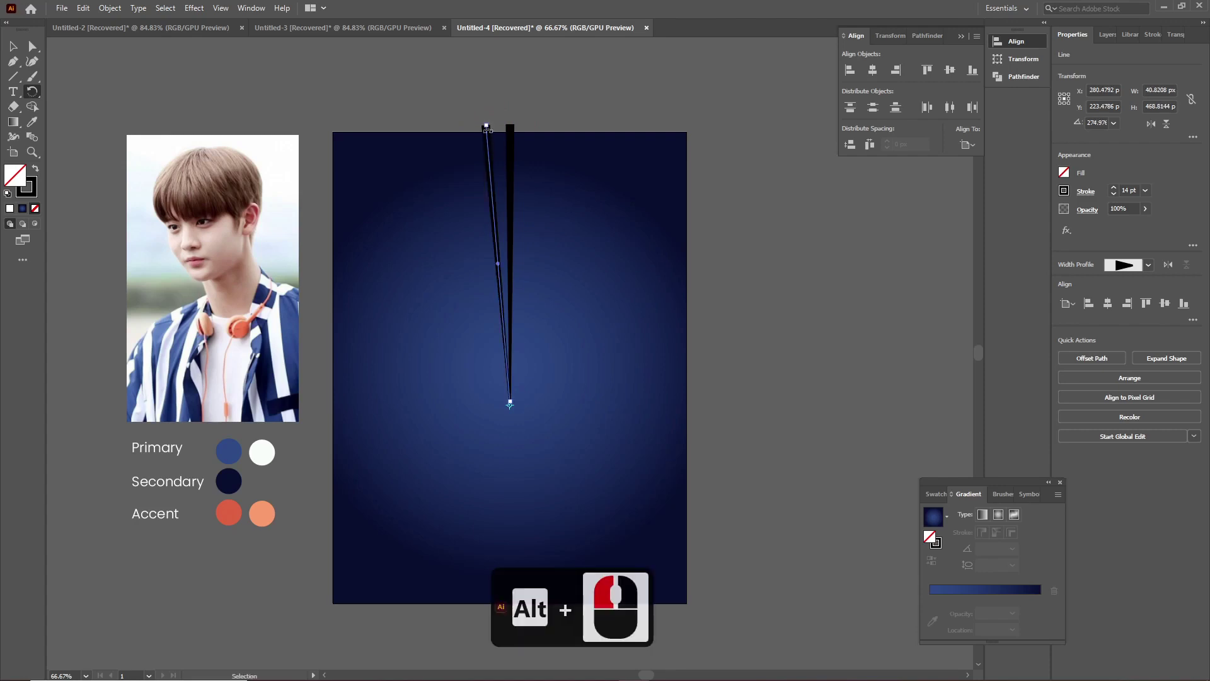
# Repeat the rotated copy about 70 times until the tapered rays form a full circular burst.
pyautogui.hotkey('ctrl', 'd')
pyautogui.hotkey('ctrl', 'd')
pyautogui.hotkey('ctrl', 'd')
pyautogui.hotkey('ctrl', 'd')
pyautogui.hotkey('ctrl', 'd')
pyautogui.hotkey('ctrl', 'd')
pyautogui.hotkey('ctrl', 'd')
pyautogui.hotkey('ctrl', 'd')
pyautogui.hotkey('ctrl', 'd')
pyautogui.hotkey('ctrl', 'd')
pyautogui.hotkey('ctrl', 'd')
pyautogui.hotkey('ctrl', 'd')
pyautogui.hotkey('ctrl', 'd')
pyautogui.hotkey('ctrl', 'd')
pyautogui.hotkey('ctrl', 'd')
pyautogui.hotkey('ctrl', 'd')
pyautogui.hotkey('ctrl', 'd')
pyautogui.hotkey('ctrl', 'd')
pyautogui.hotkey('ctrl', 'd')
pyautogui.hotkey('ctrl', 'd')
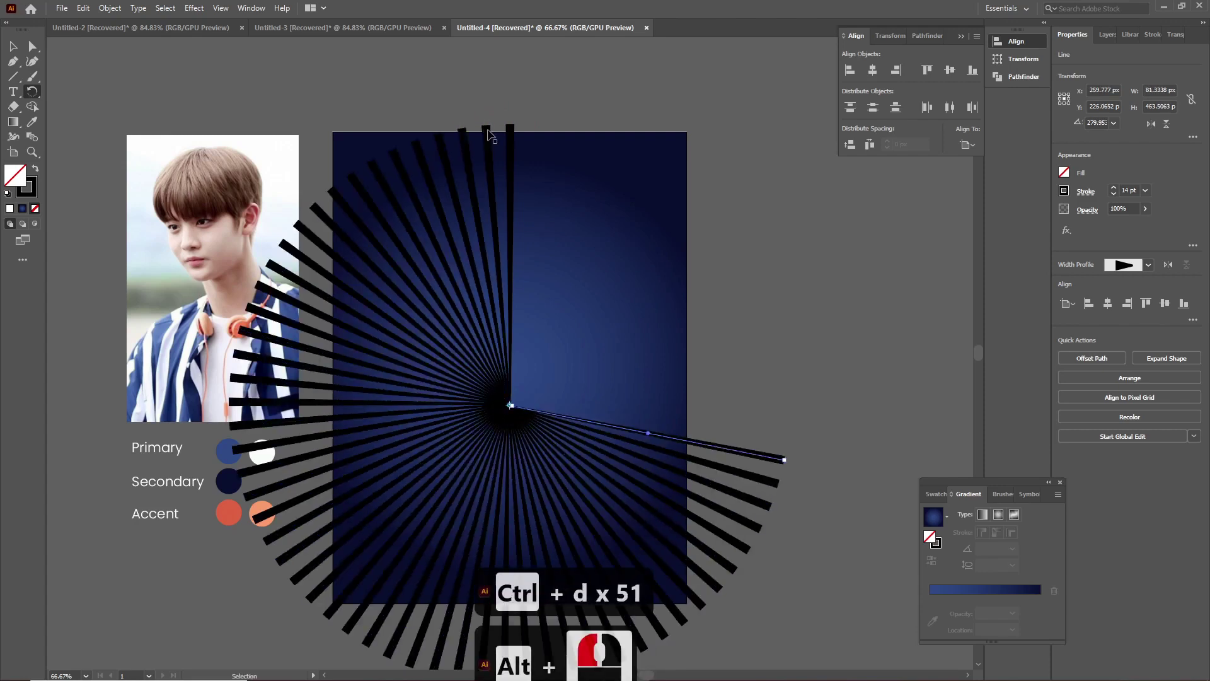
pyautogui.hotkey('ctrl', 'd')
pyautogui.hotkey('ctrl', 'd')
pyautogui.hotkey('ctrl', 'd')
pyautogui.hotkey('ctrl', 'd')
pyautogui.hotkey('ctrl', 'd')
pyautogui.hotkey('ctrl', 'd')
pyautogui.hotkey('ctrl', 'd')
pyautogui.hotkey('ctrl', 'd')
pyautogui.hotkey('ctrl', 'd')
pyautogui.hotkey('ctrl', 'd')
pyautogui.hotkey('ctrl', 'd')
pyautogui.hotkey('ctrl', 'd')
pyautogui.hotkey('ctrl', 'd')
pyautogui.hotkey('ctrl', 'd')
pyautogui.hotkey('ctrl', 'd')
pyautogui.hotkey('ctrl', 'd')
pyautogui.hotkey('ctrl', 'd')
pyautogui.hotkey('ctrl', 'd')
pyautogui.hotkey('ctrl', 'd')
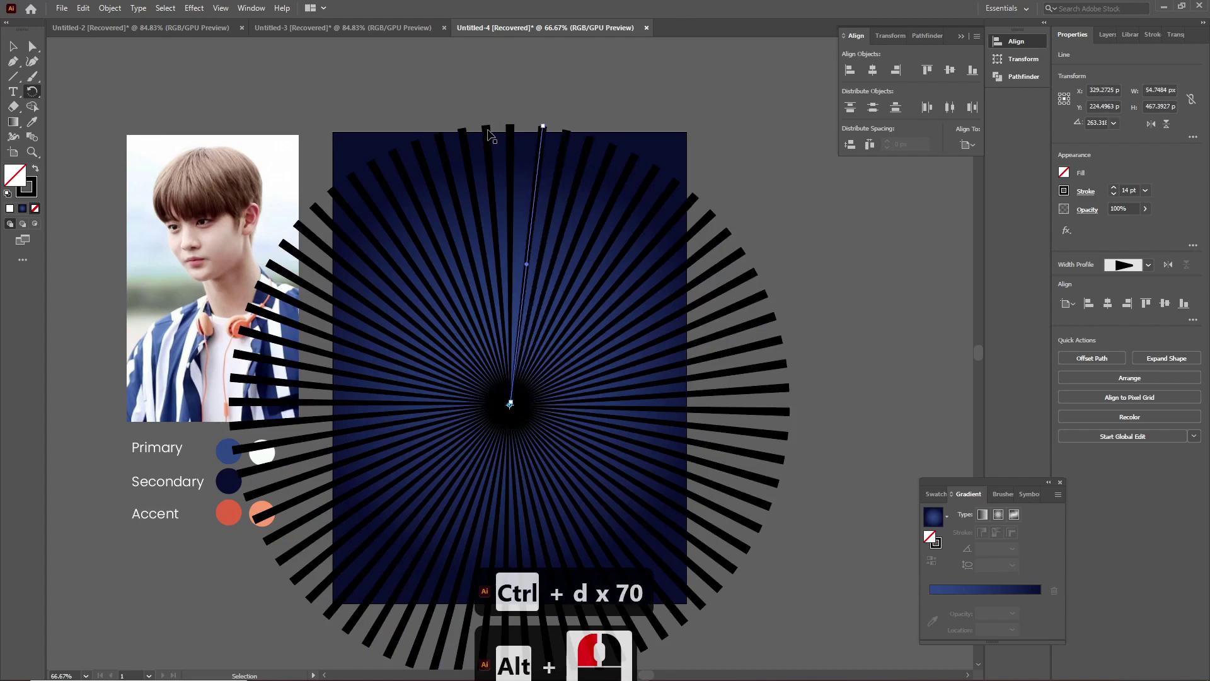
# Rotate the last ray copy about 0.5° counterclockwise around the burst's centre to even out the spacing beside the vertical ray.
pyautogui.click(13, 46)
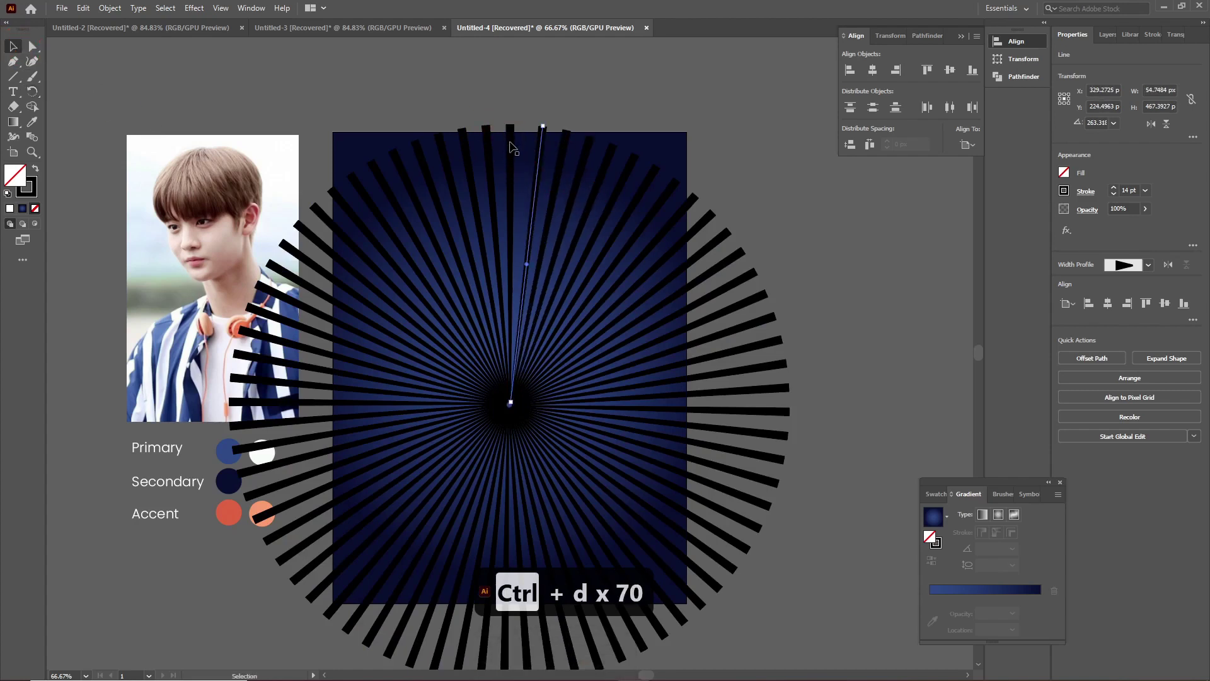
pyautogui.moveTo(33, 91); pyautogui.dragTo(66, 93)
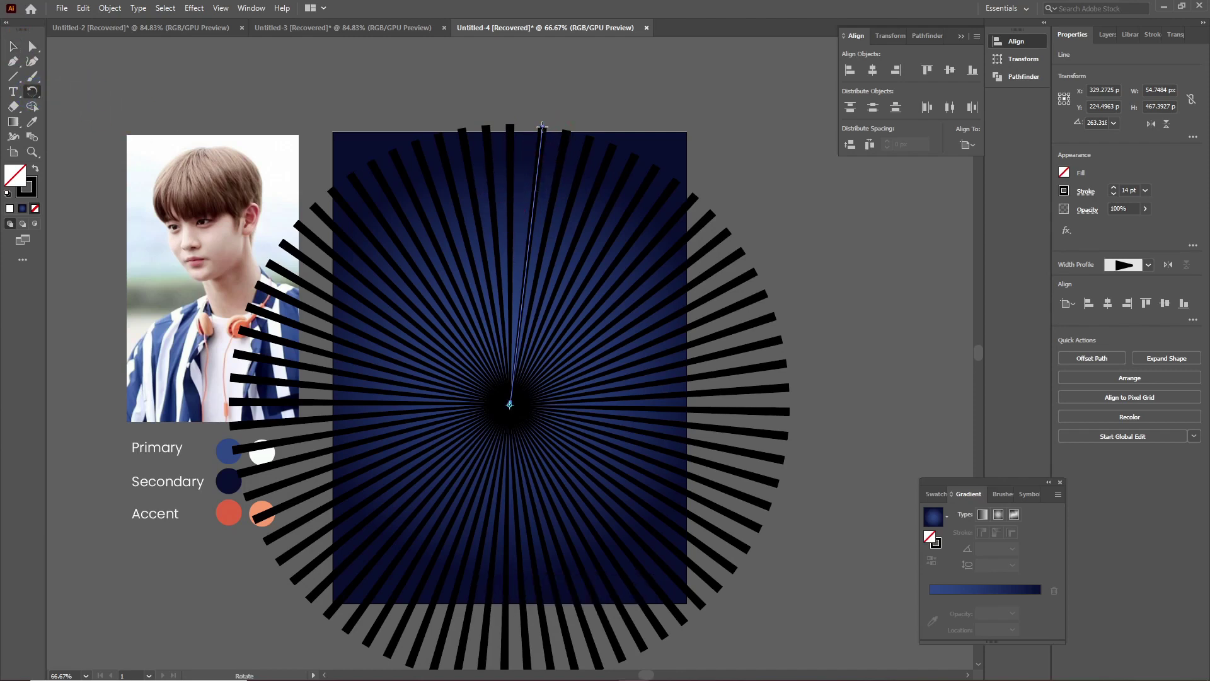
pyautogui.moveTo(542, 126); pyautogui.dragTo(543, 131)
pyautogui.hotkey('ctrl', 'z')
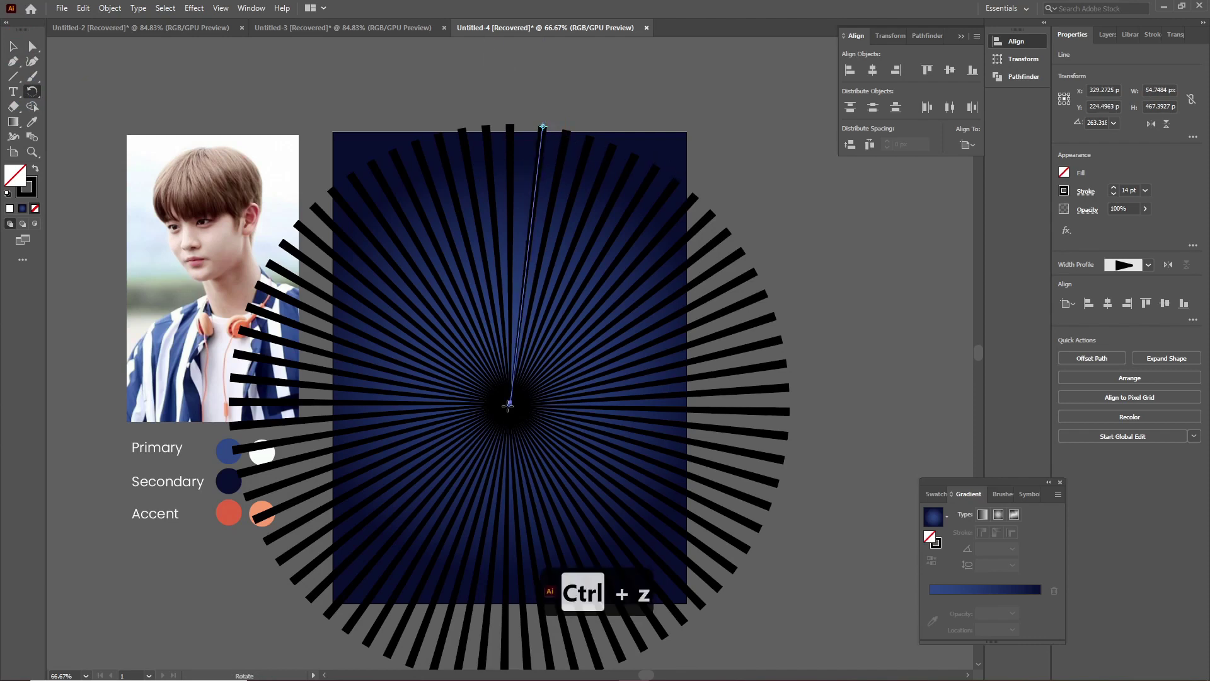
pyautogui.click(509, 403)
pyautogui.moveTo(543, 131); pyautogui.dragTo(534, 129)
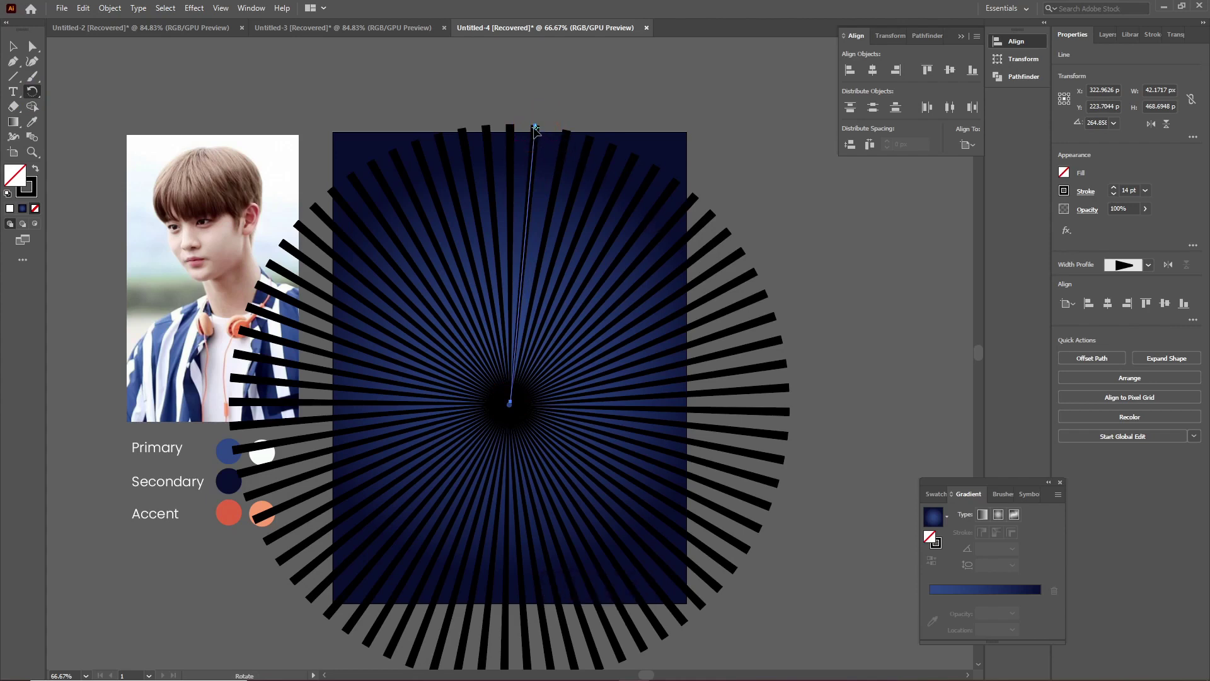
pyautogui.hotkey('ctrl', 'z')
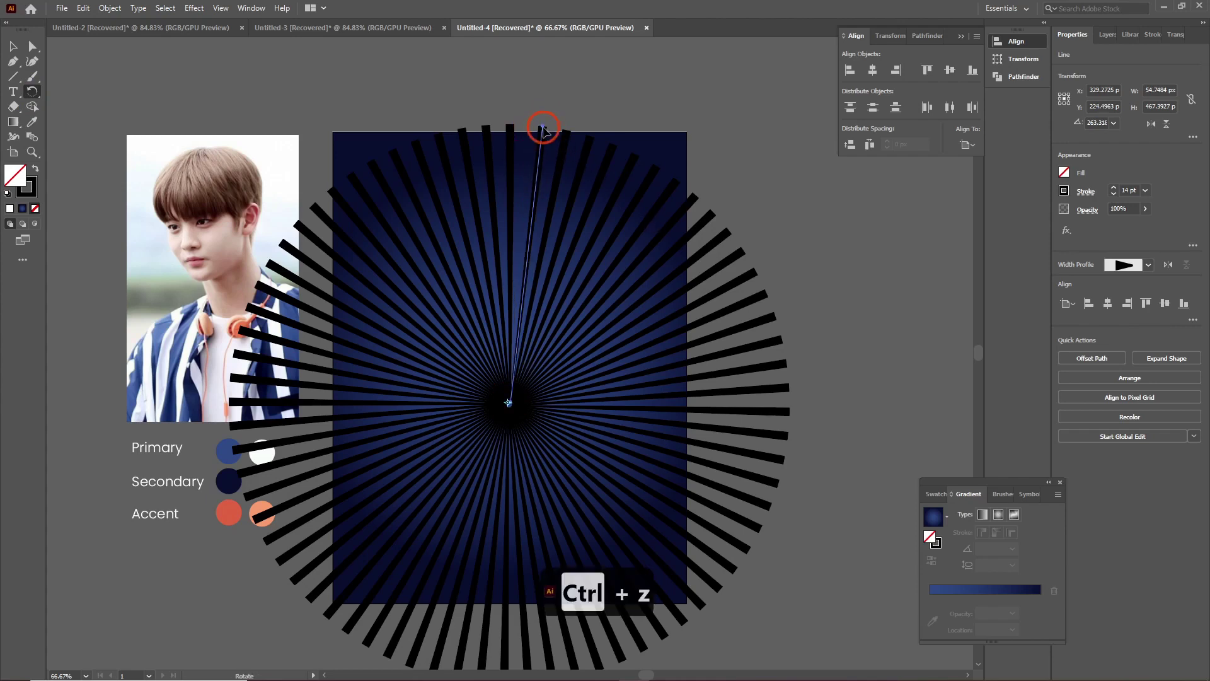
pyautogui.moveTo(543, 129); pyautogui.dragTo(541, 125)
pyautogui.press('v')
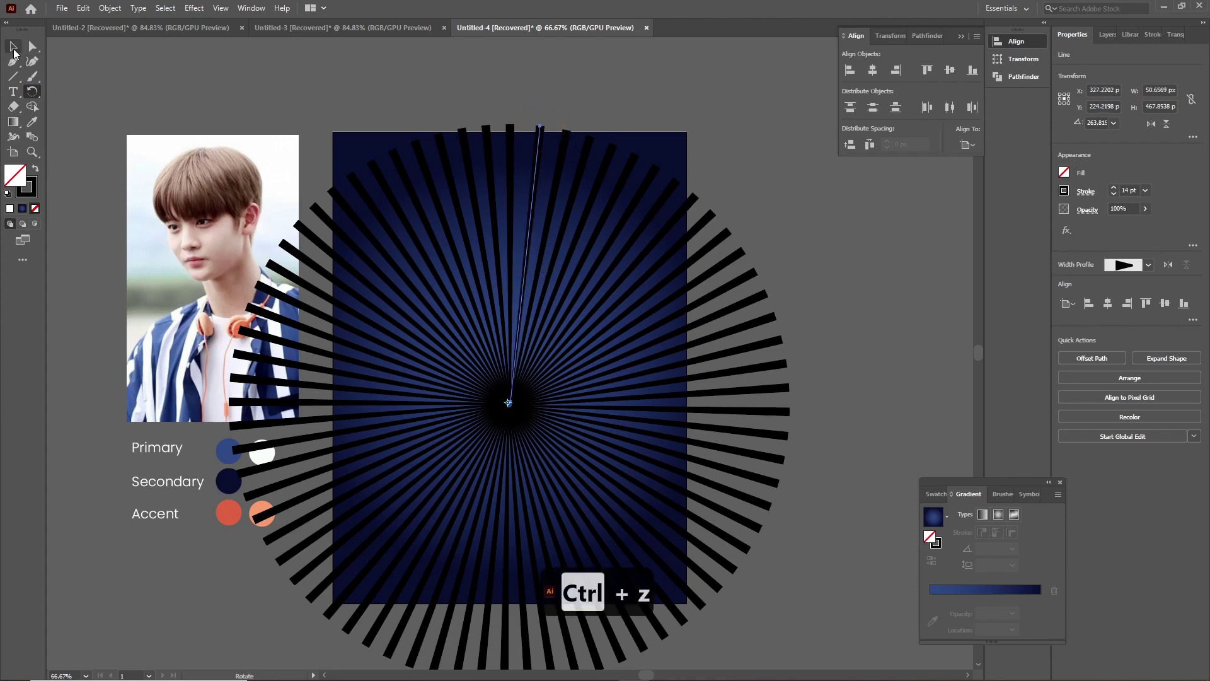
# Rotate the original vertical ray about 0.8° clockwise around the burst's centre to balance its gaps, and deselect it.
pyautogui.click(486, 168)
pyautogui.click(498, 267)
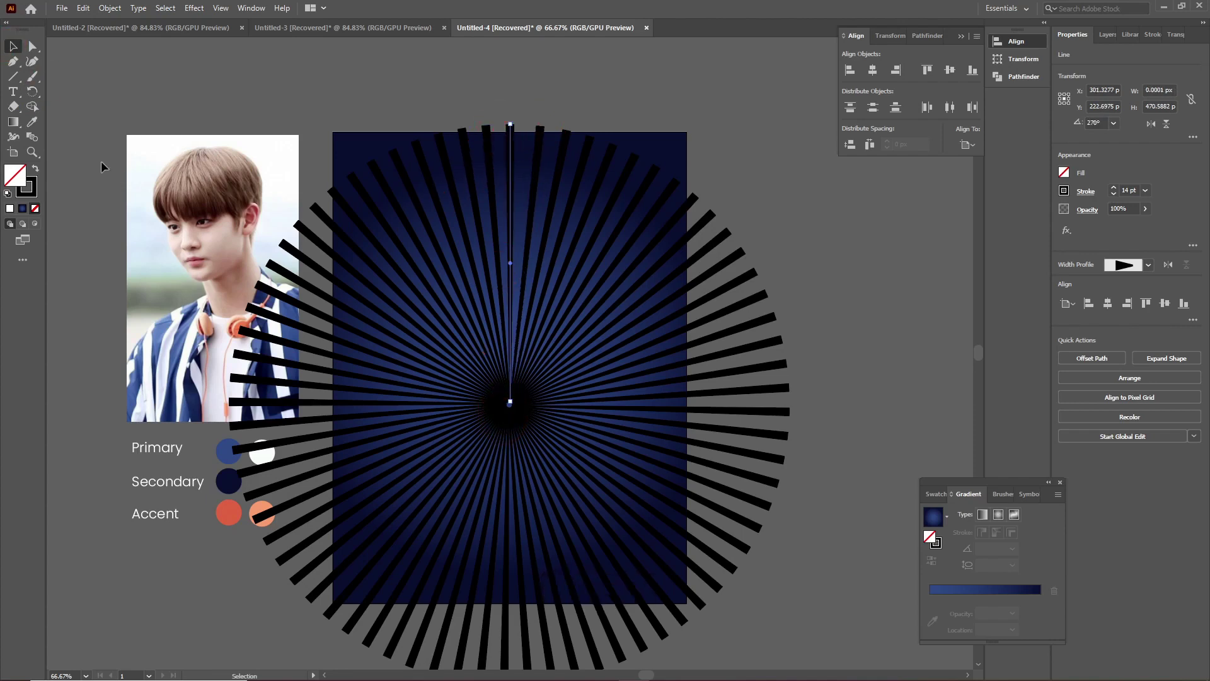
pyautogui.moveTo(37, 99); pyautogui.dragTo(76, 94)
pyautogui.click(510, 404)
pyautogui.click(510, 403)
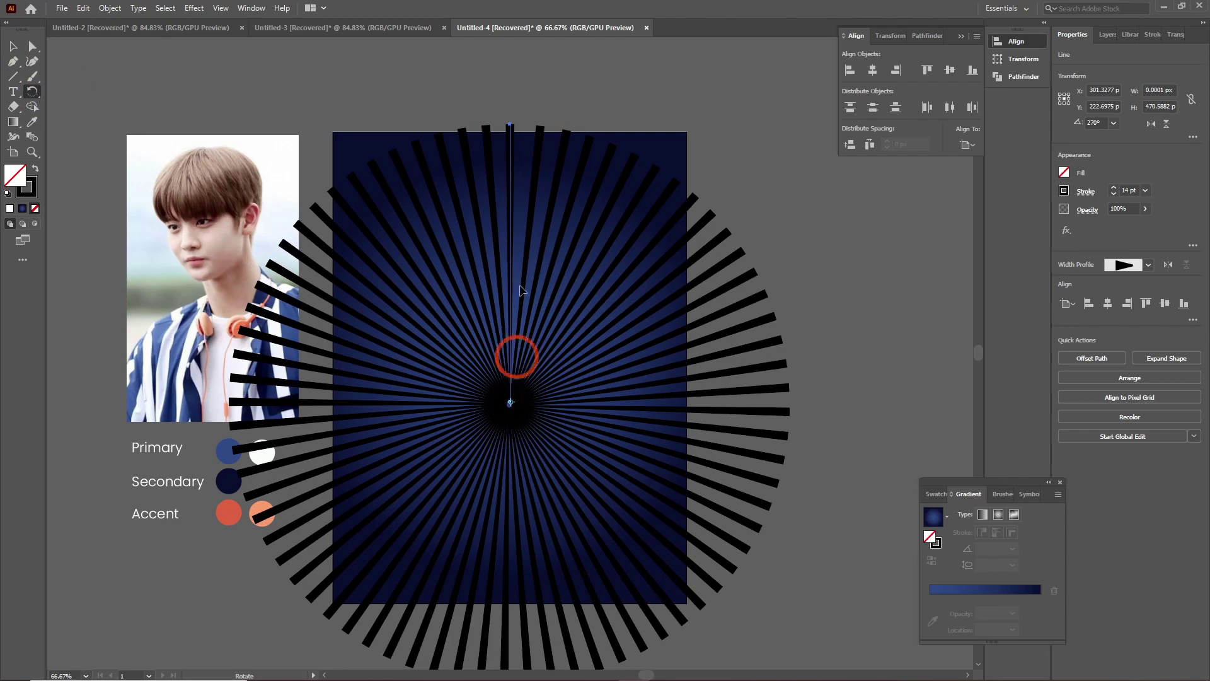
pyautogui.moveTo(510, 126); pyautogui.dragTo(515, 124)
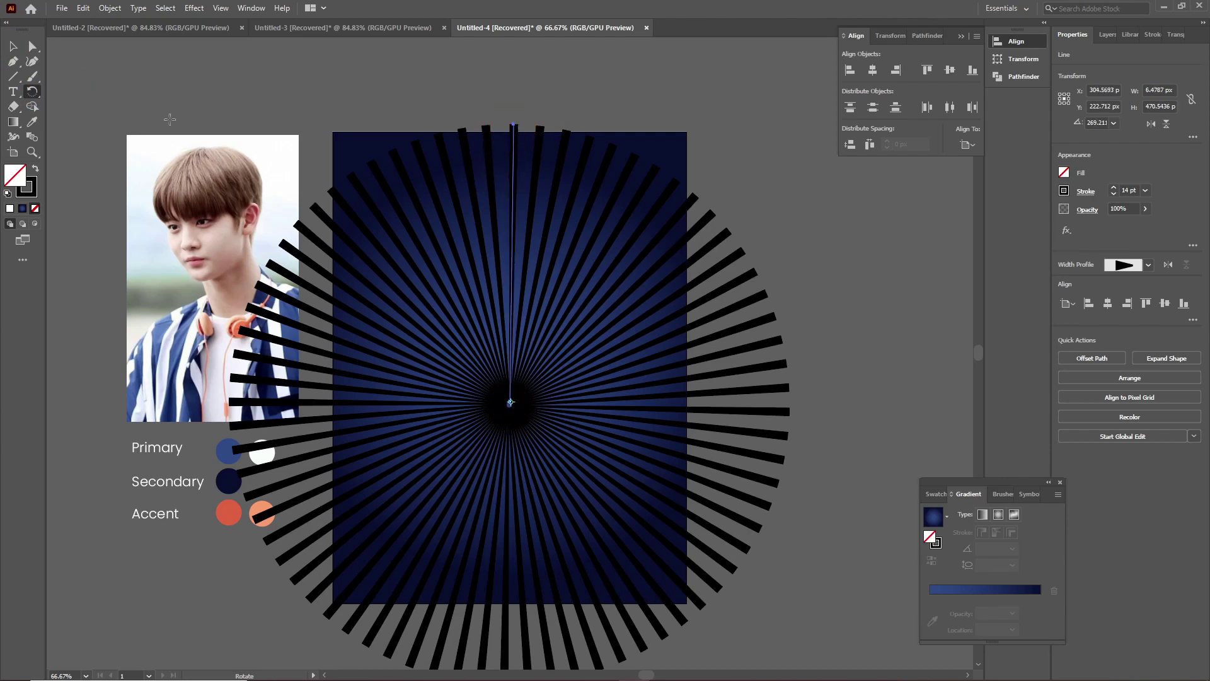
pyautogui.press('v')
pyautogui.click(867, 304)
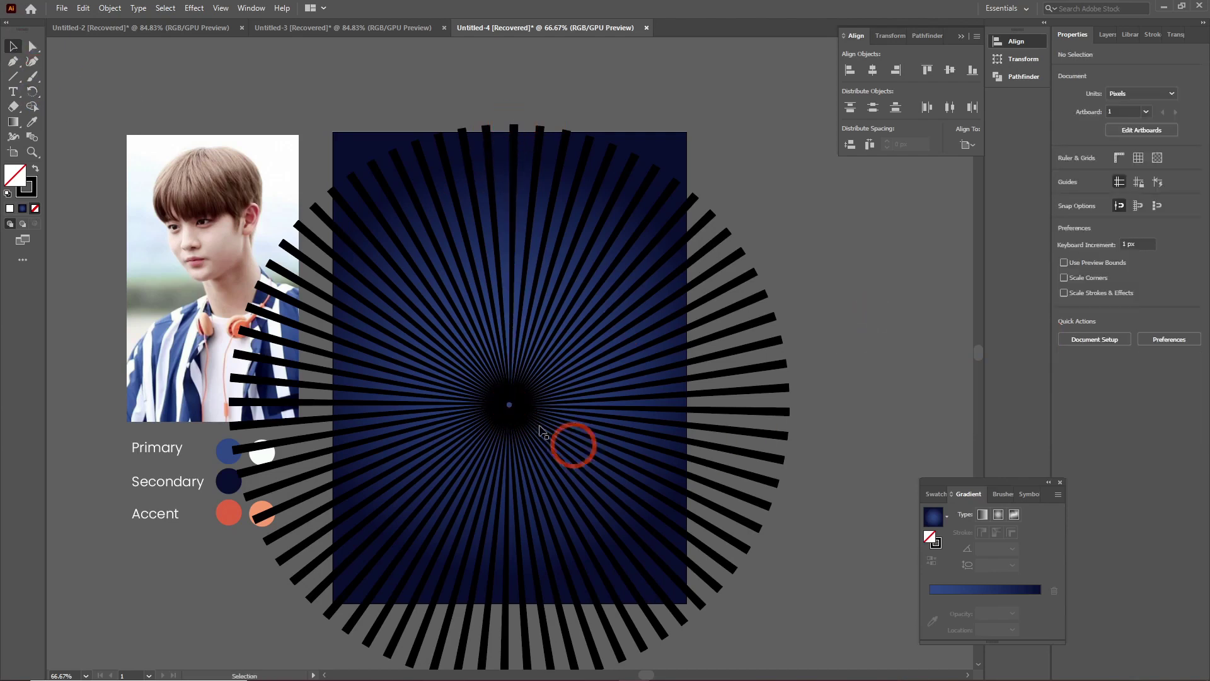
pyautogui.moveTo(411, 384); pyautogui.dragTo(450, 430)
pyautogui.hotkey('ctrl', 'z')
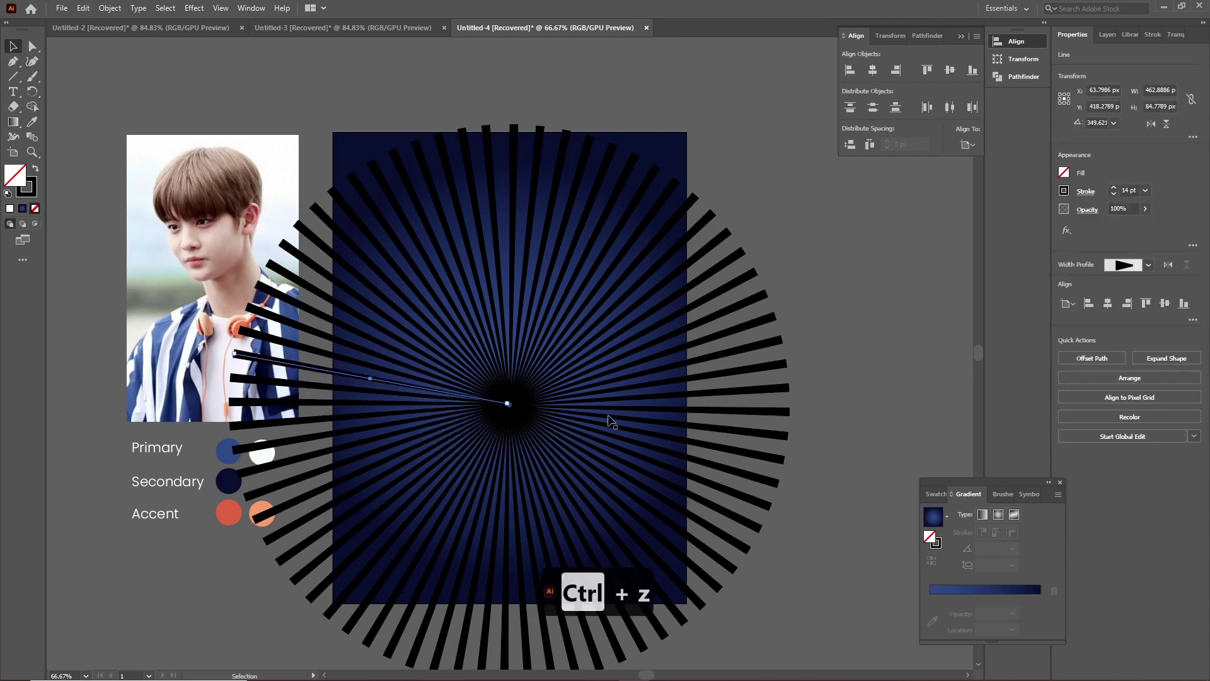
pyautogui.click(857, 286)
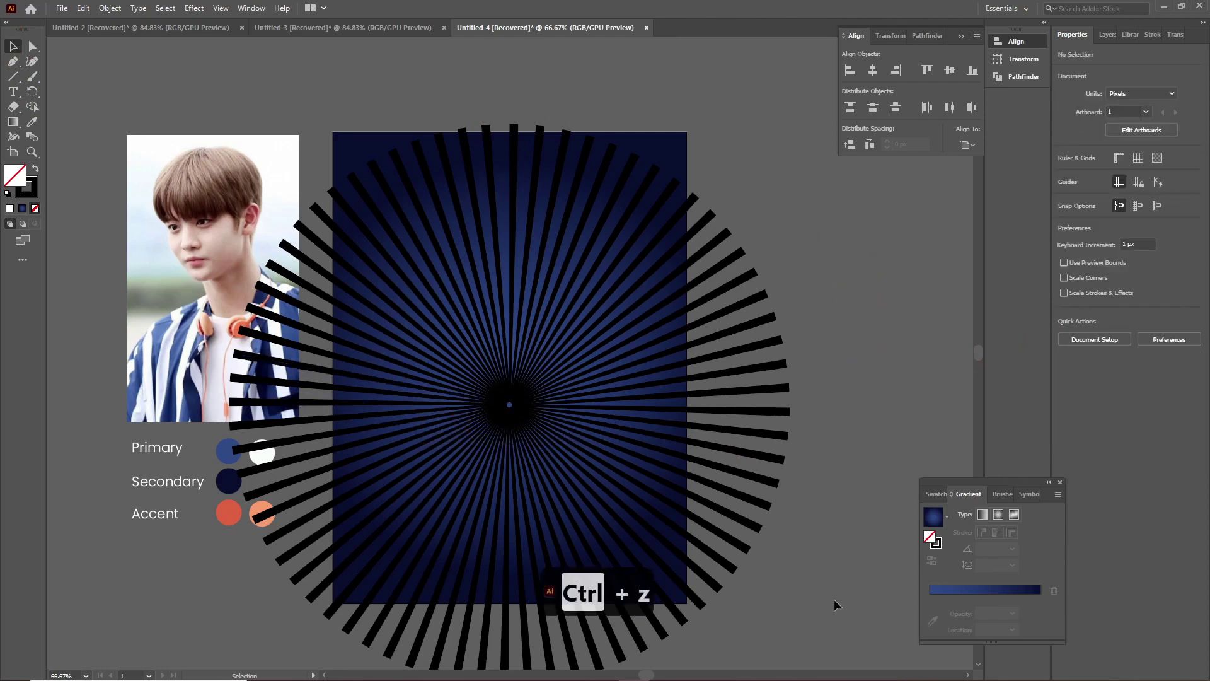
# Group all the rays of the burst and expand their appearance into filled shapes.
pyautogui.click(449, 315)
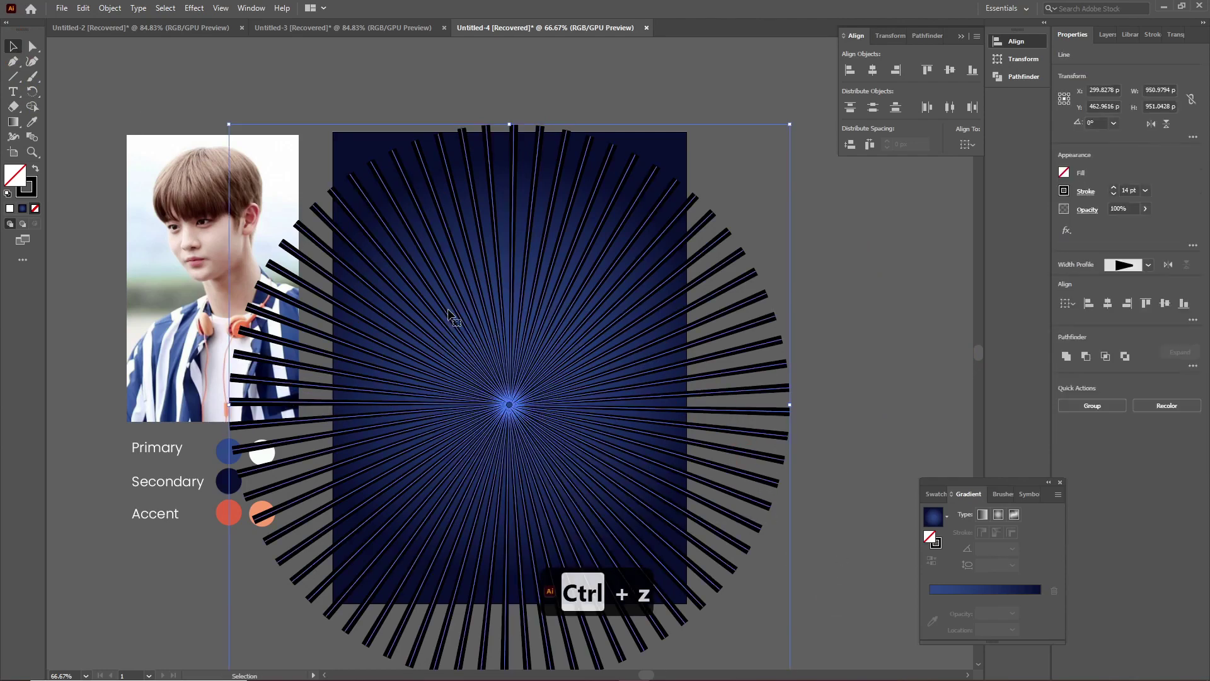
pyautogui.hotkey('ctrl', 'g')
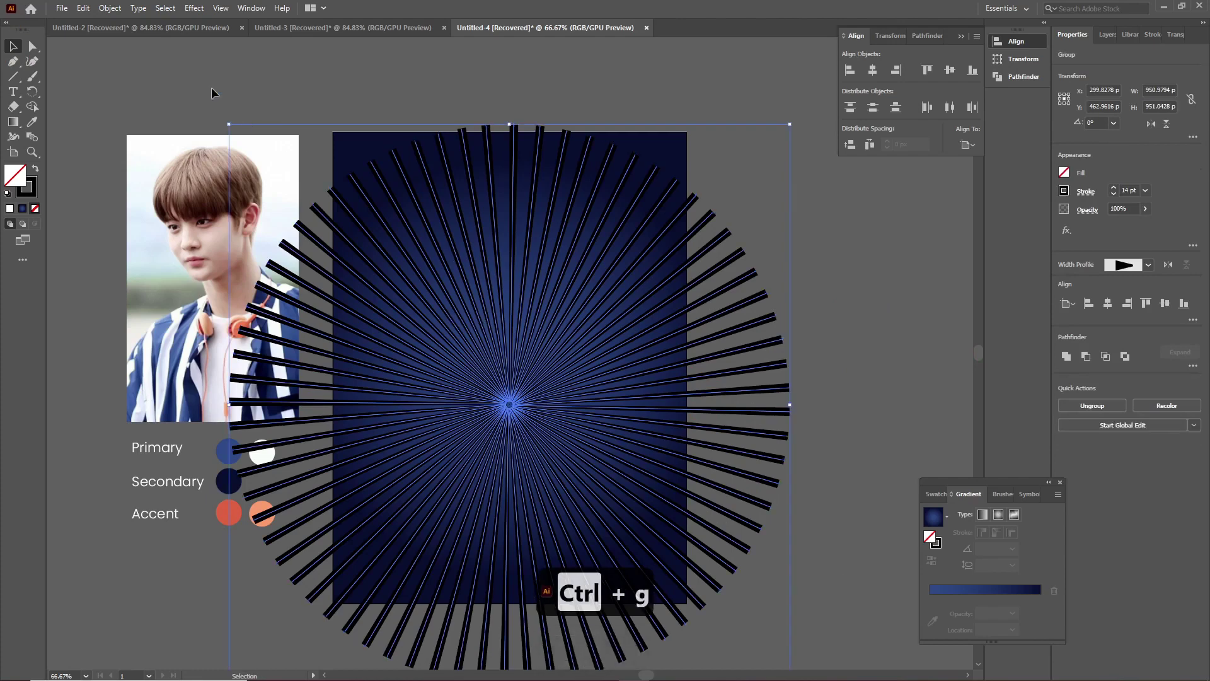
pyautogui.click(110, 8)
pyautogui.click(157, 168)
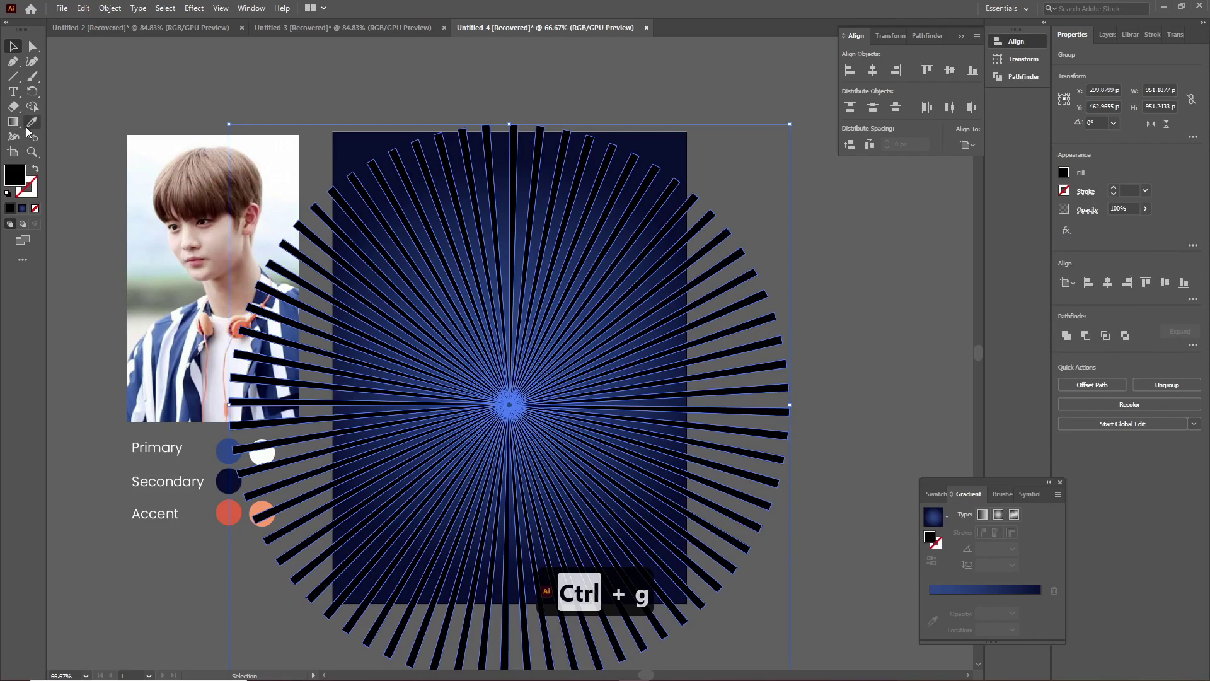
# Fill the ray group with the white sampled from the primary palette circle and deselect it.
pyautogui.click(32, 122)
pyautogui.click(261, 454)
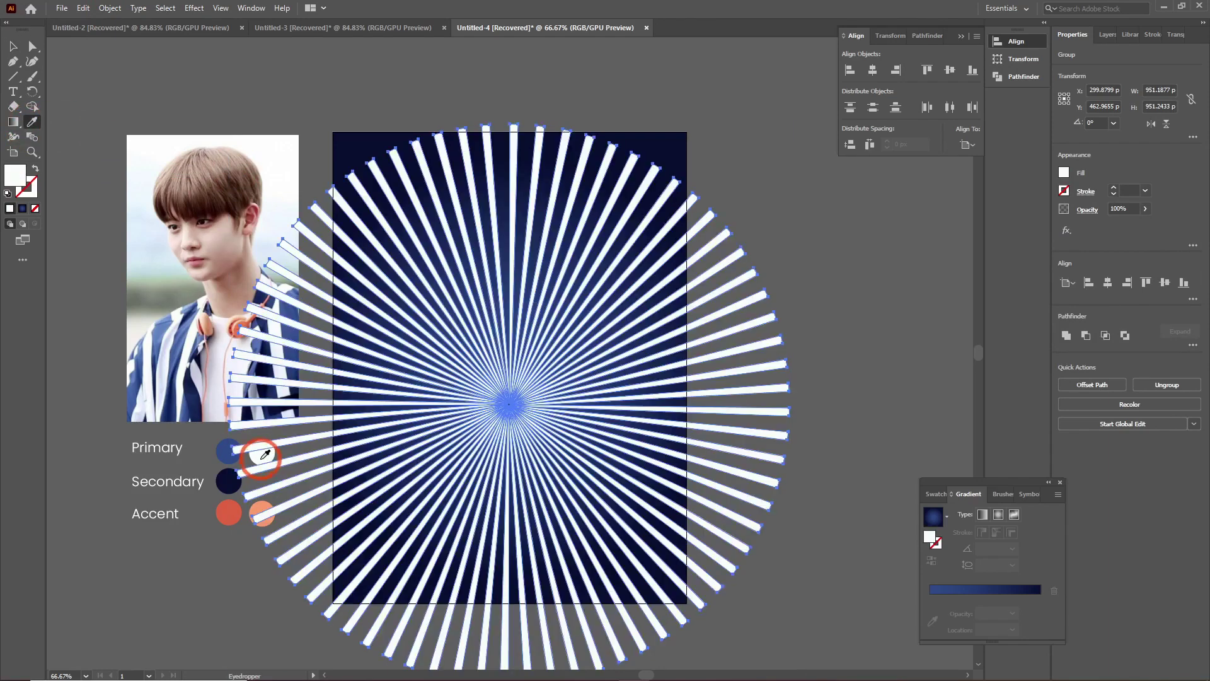
pyautogui.click(12, 47)
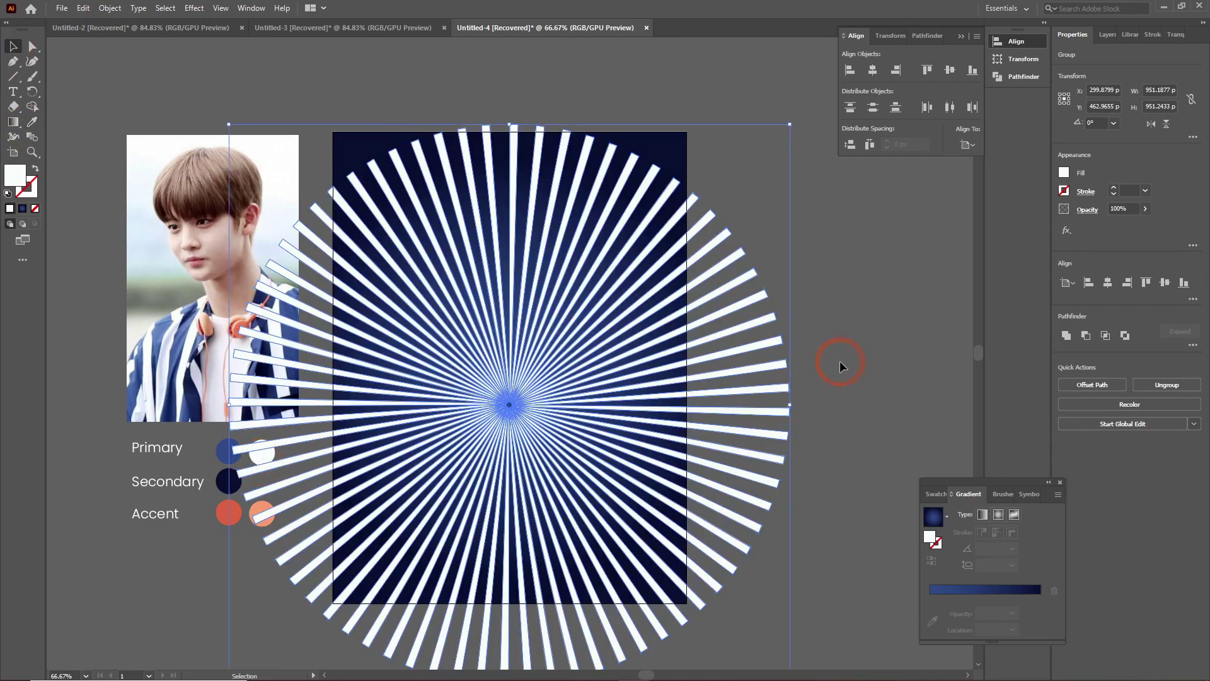
pyautogui.click(870, 332)
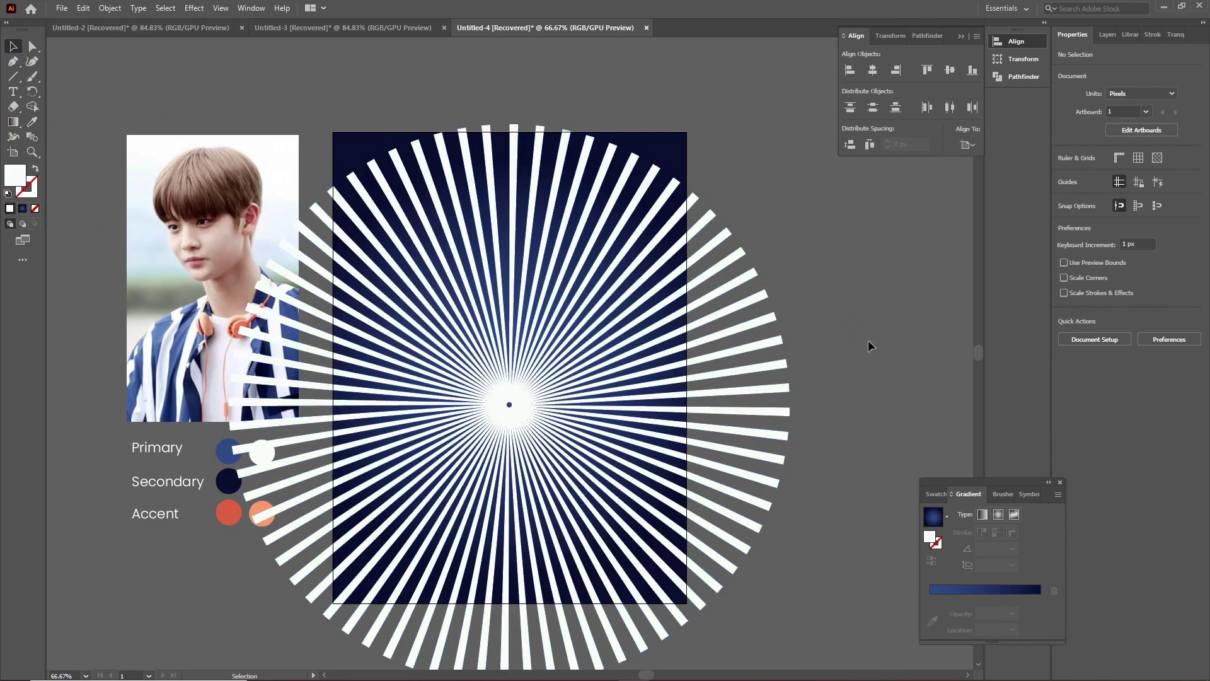
# Create a white rectangle 600 px wide and 800 px high over the sunburst.
pyautogui.click(12, 76)
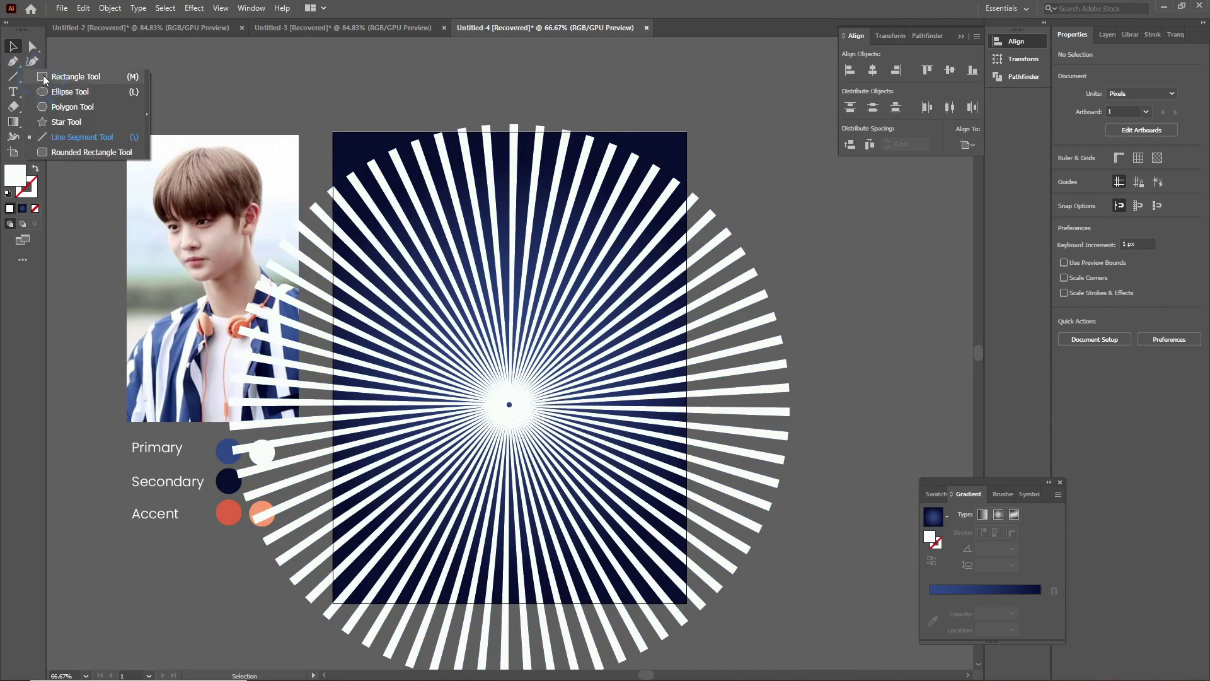
pyautogui.click(70, 74)
pyautogui.click(603, 285)
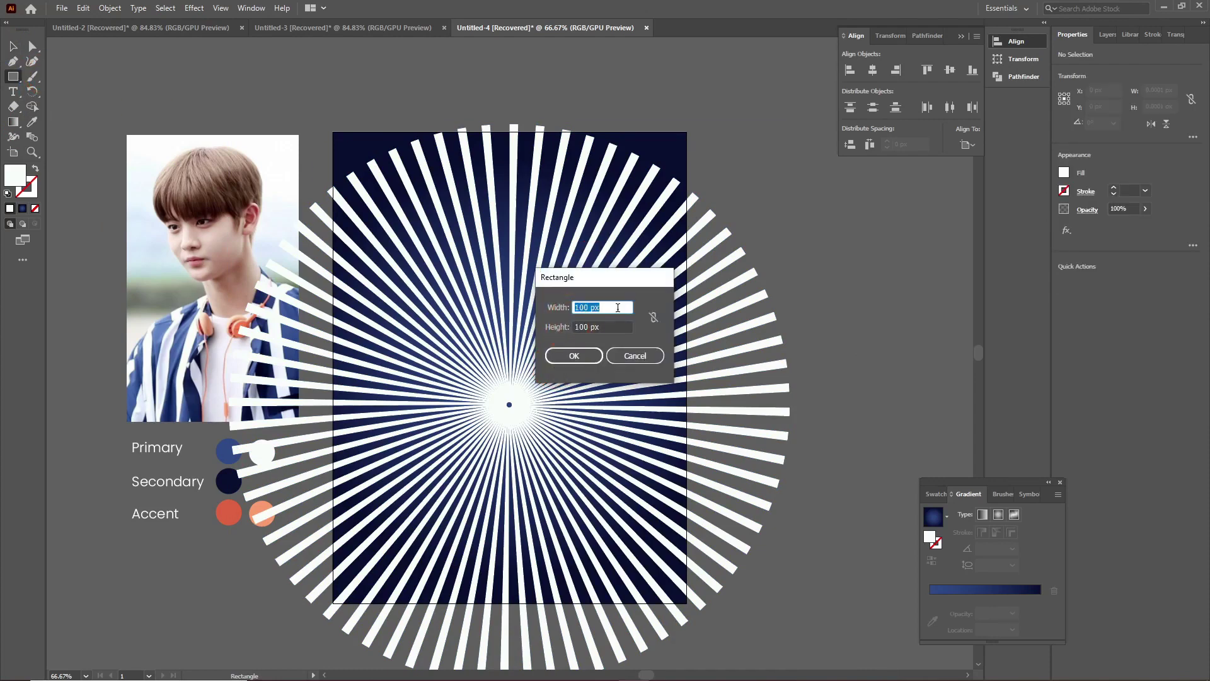
pyautogui.press('Tab')
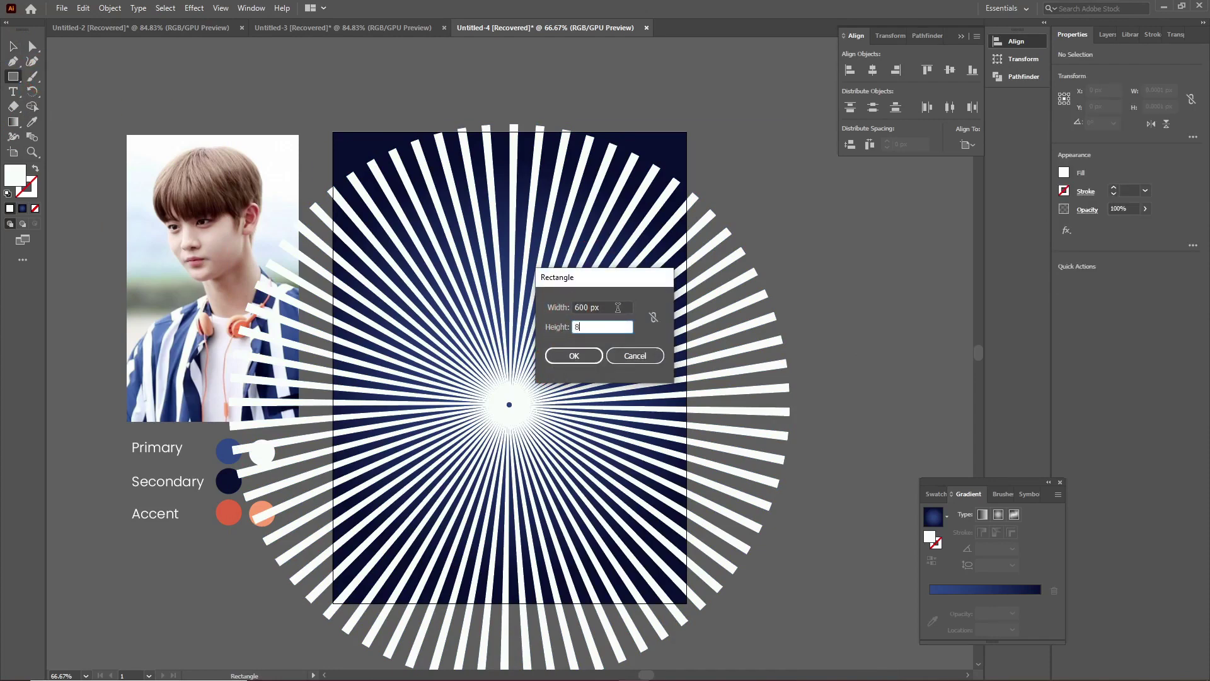
pyautogui.click(558, 355)
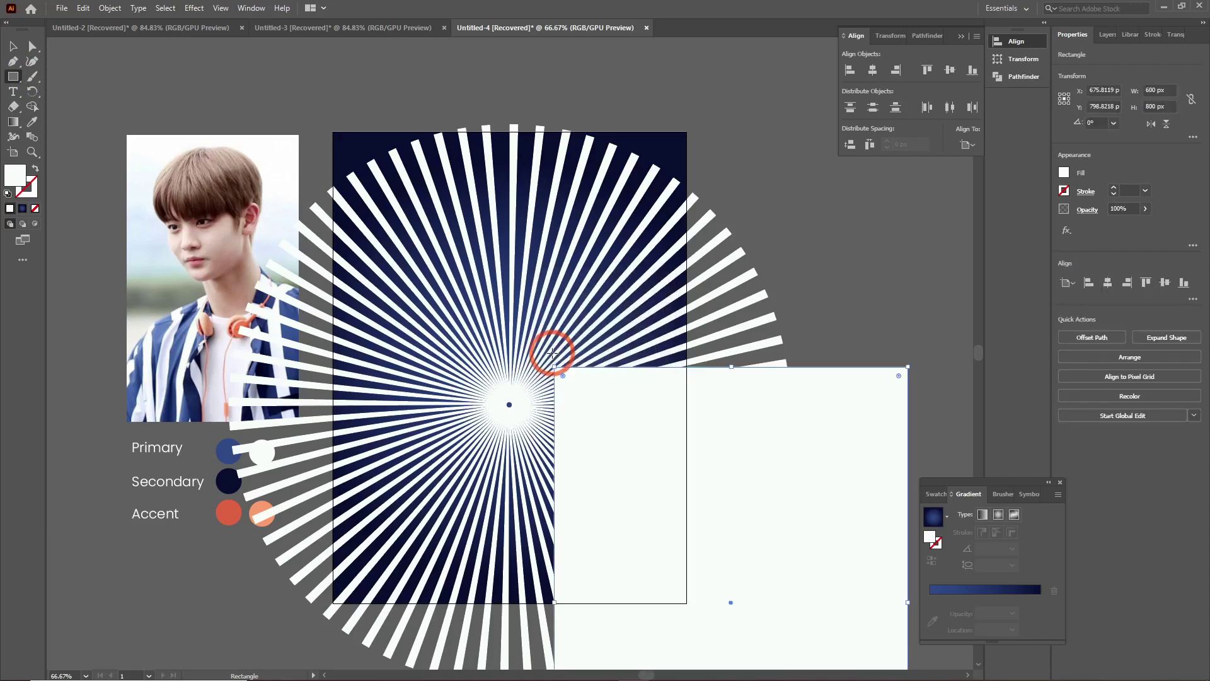
# Undo the last two edits and centre the white rectangle and the sunburst on each other horizontally and vertically.
pyautogui.hotkey('ctrl', 'z')
pyautogui.hotkey('ctrl', 'z')
pyautogui.click(826, 208)
pyautogui.click(574, 217)
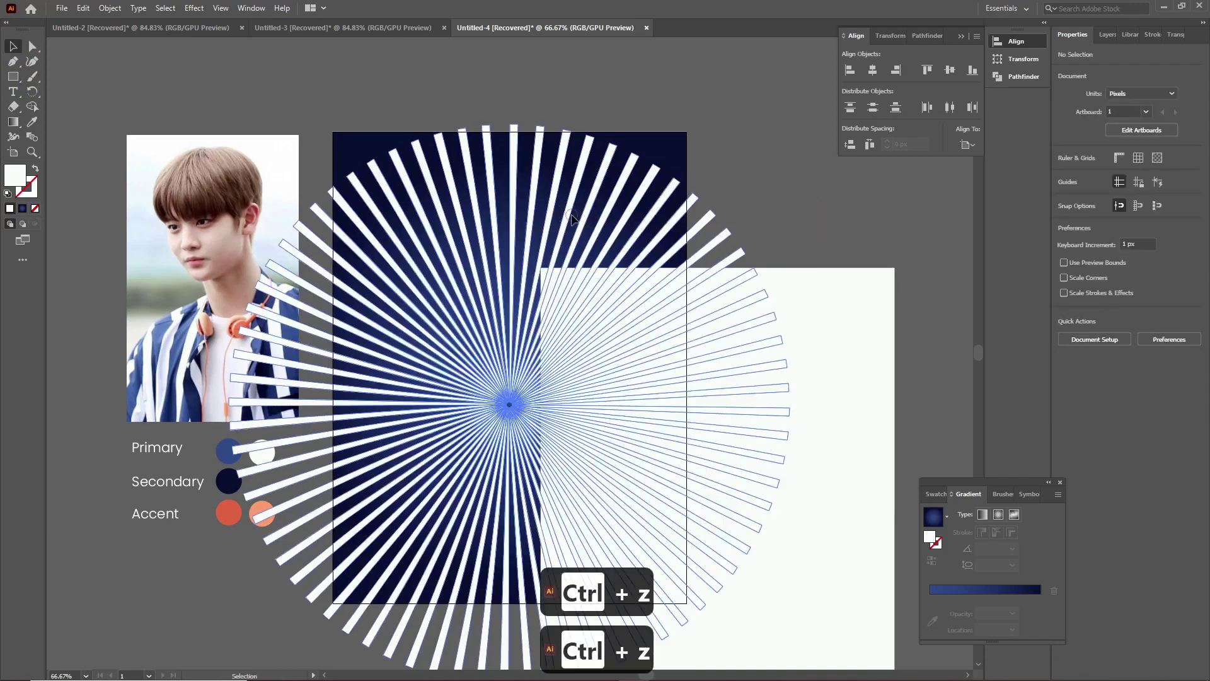
pyautogui.keyDown('shift'); pyautogui.click(873, 376); pyautogui.keyUp('shift')
pyautogui.click(872, 69)
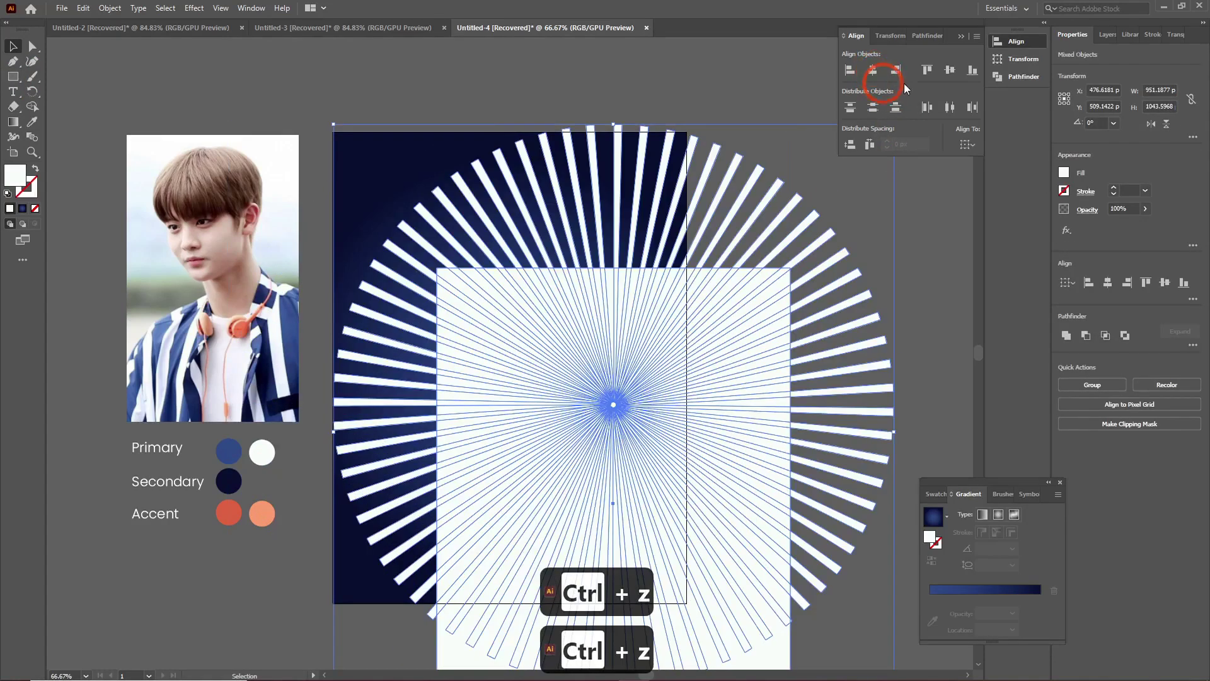
pyautogui.click(950, 71)
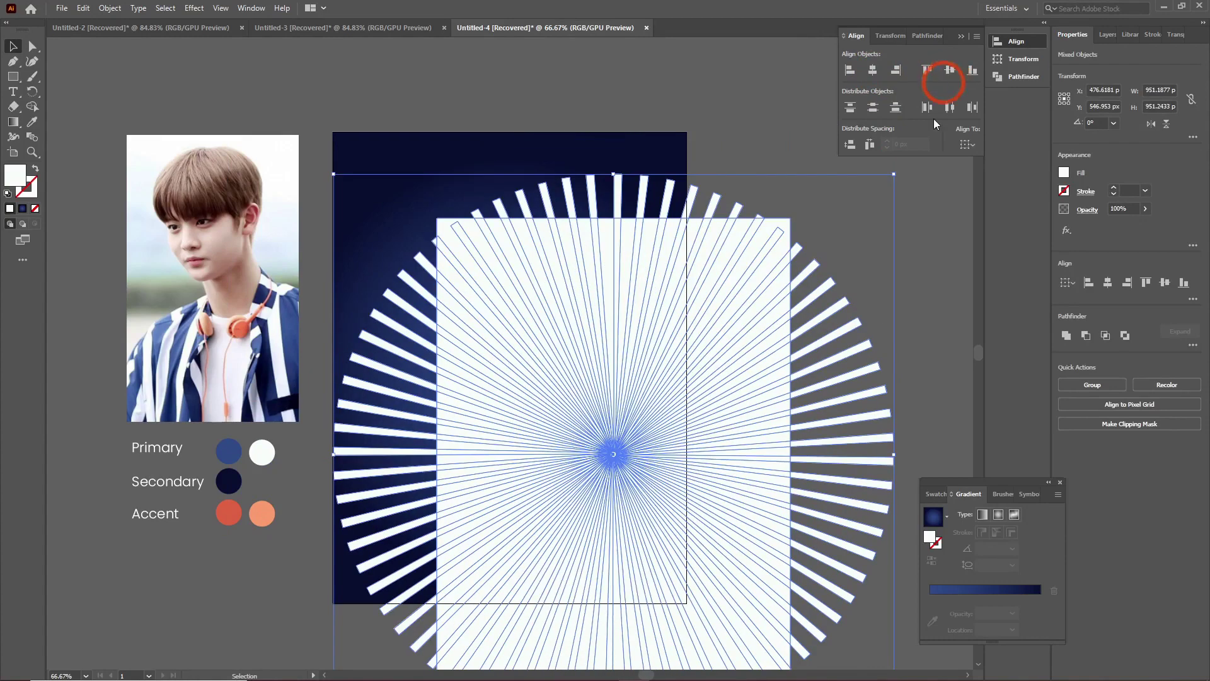
# Enlarge the sunburst group proportionally to about 1107 px wide and high so it extends beyond the rectangle.
pyautogui.click(926, 268)
pyautogui.click(851, 332)
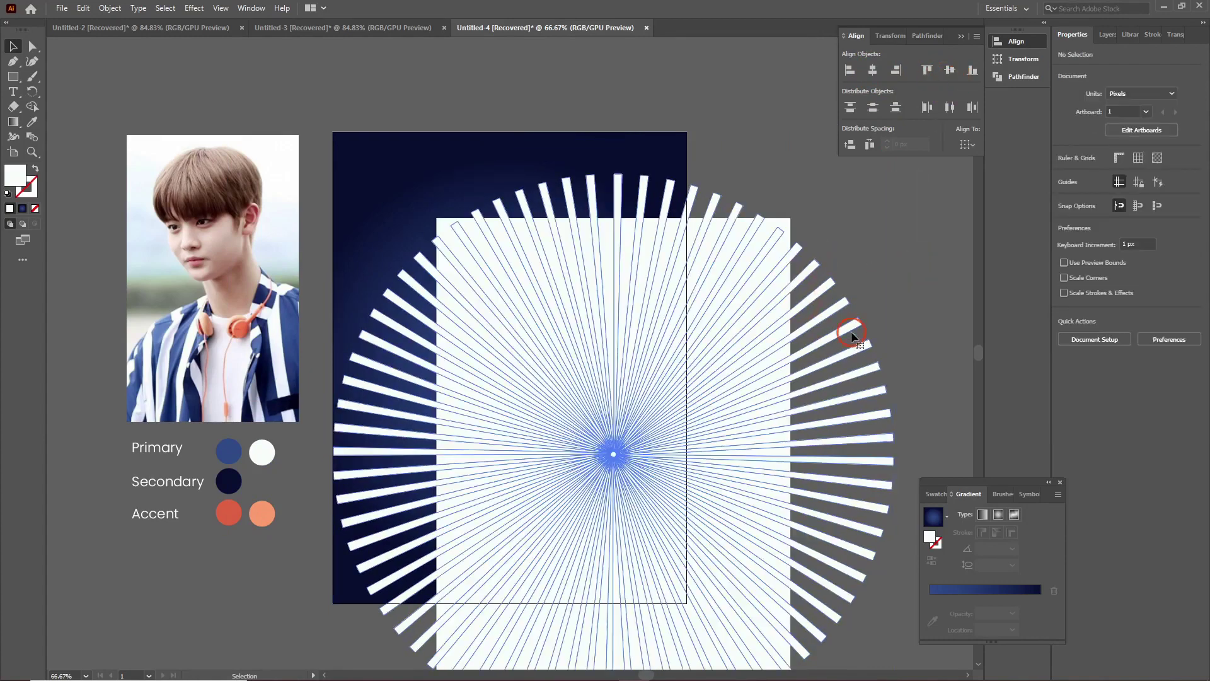
pyautogui.moveTo(302, 172); pyautogui.dragTo(241, 82)
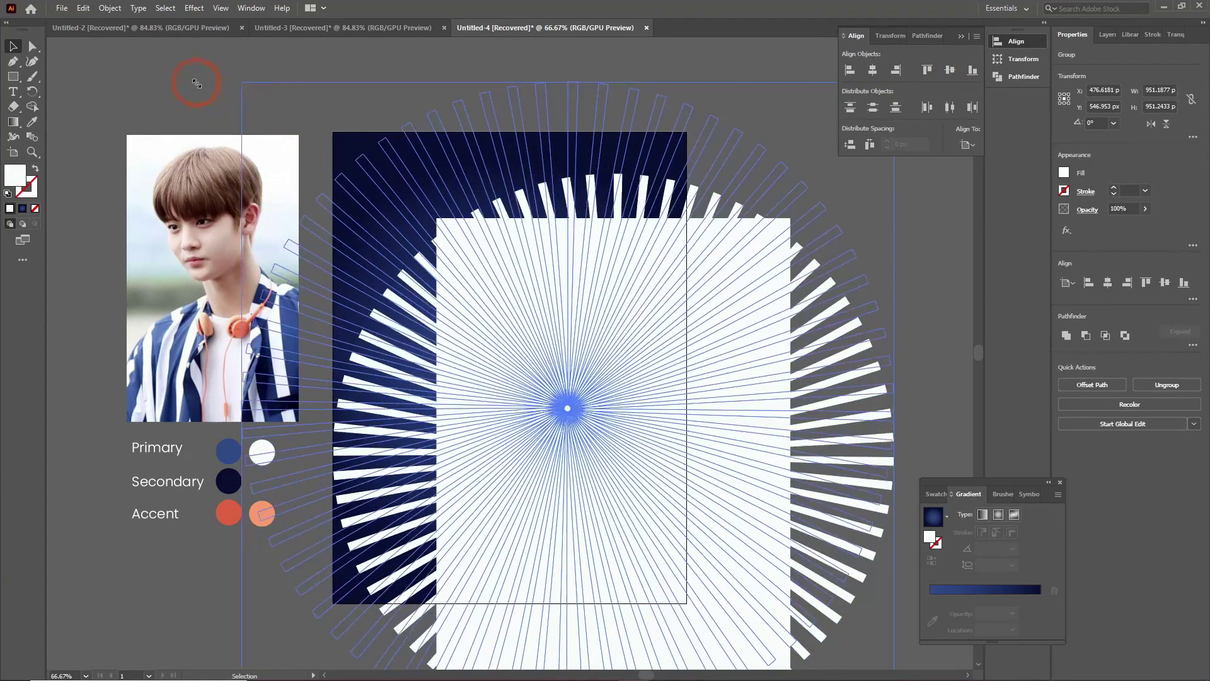
pyautogui.scroll(-3, 921, 377)
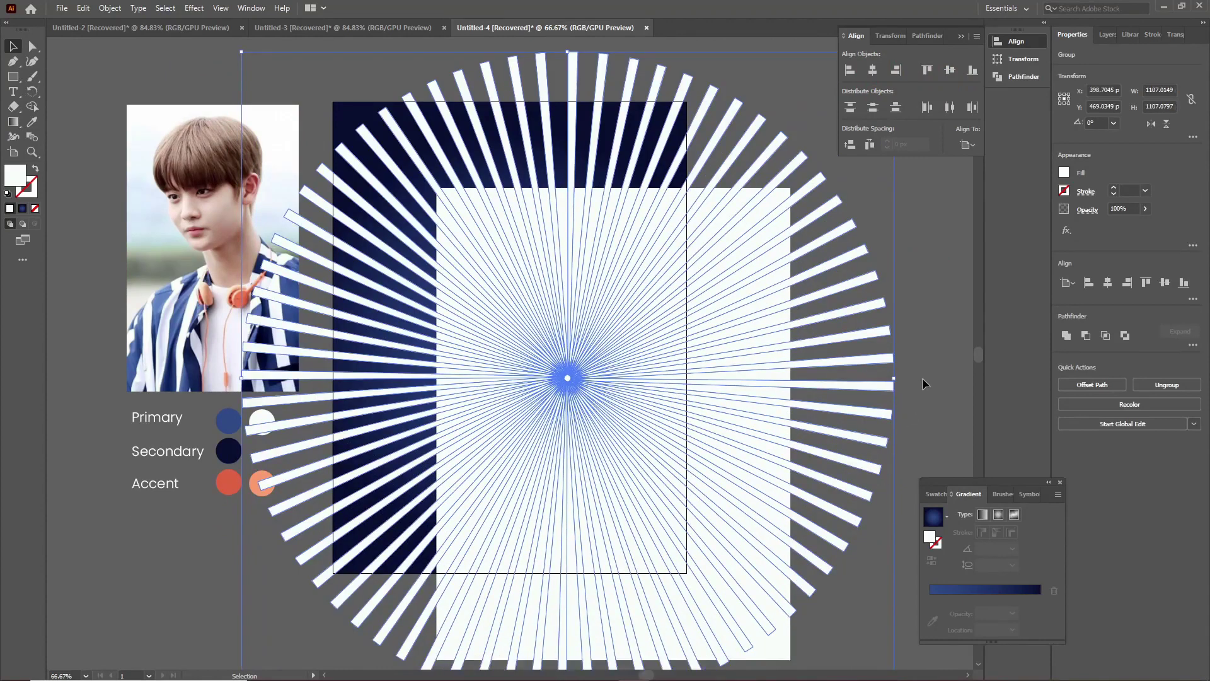
# Centre the white rectangle and the enlarged sunburst on each other horizontally and vertically.
pyautogui.click(789, 597)
pyautogui.keyDown('shift'); pyautogui.click(324, 500); pyautogui.keyUp('shift')
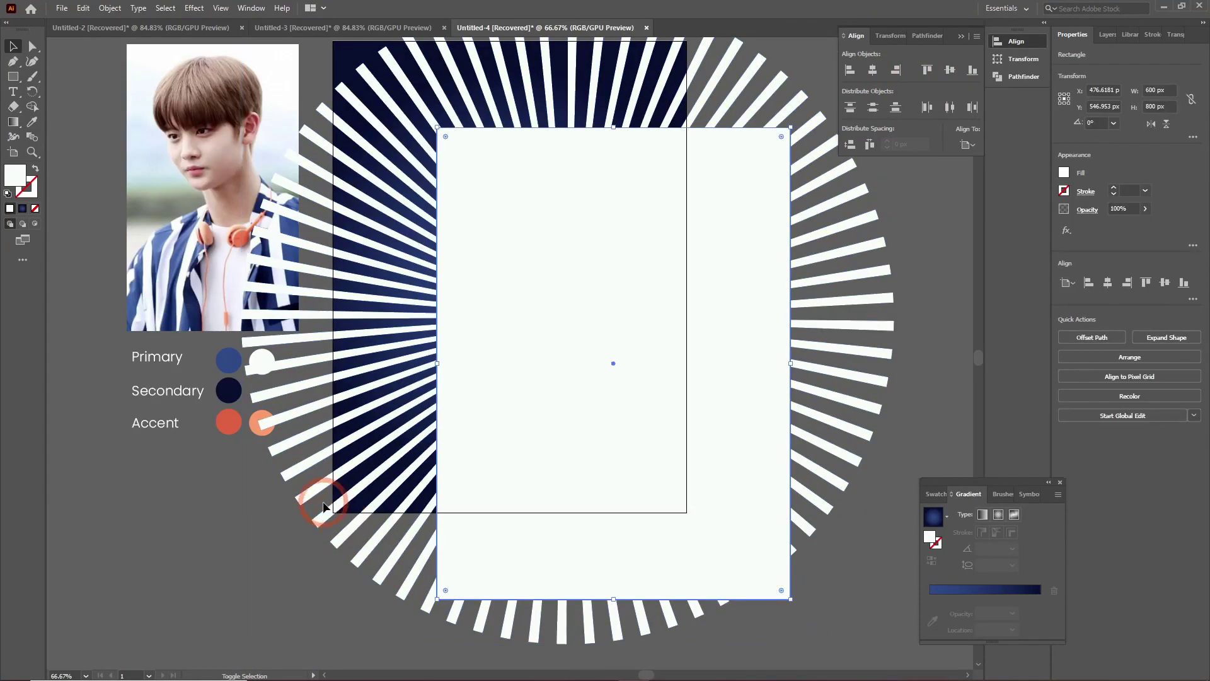
pyautogui.click(896, 69)
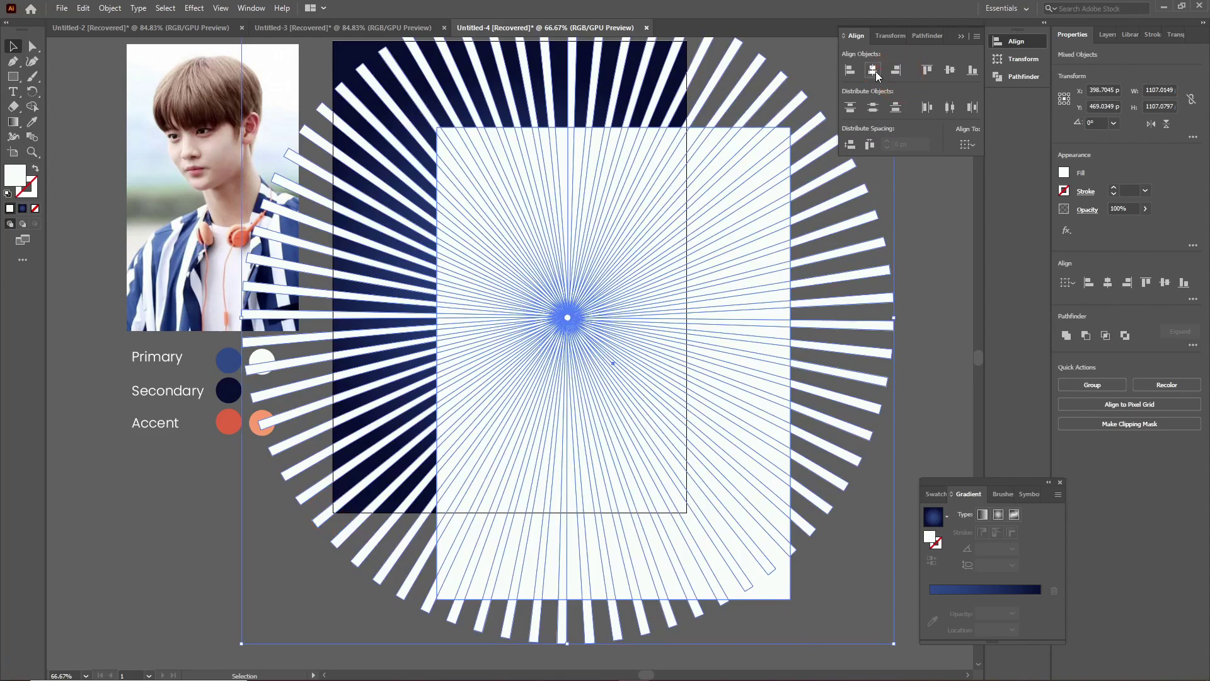
pyautogui.click(874, 70)
pyautogui.click(950, 71)
# Make a clipping mask from the white rectangle over the sunburst and deselect the result.
pyautogui.rightClick(867, 282)
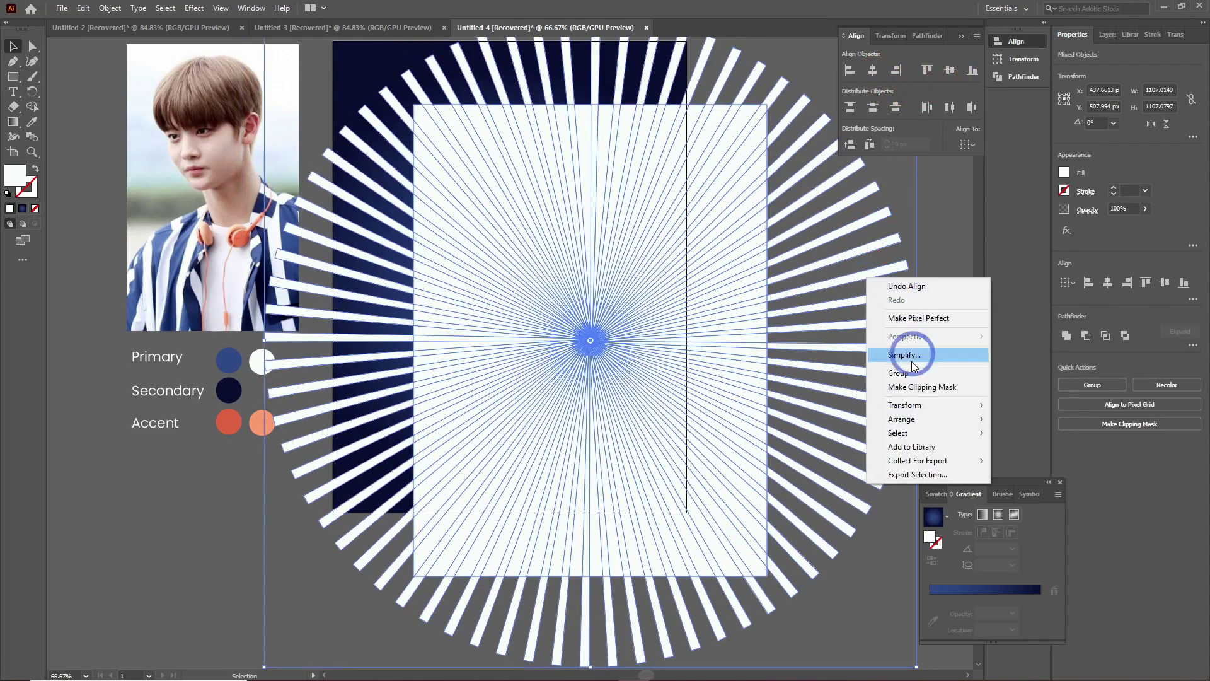
pyautogui.click(918, 386)
pyautogui.click(859, 323)
pyautogui.scroll(1, 860, 321)
pyautogui.scroll(1, 860, 320)
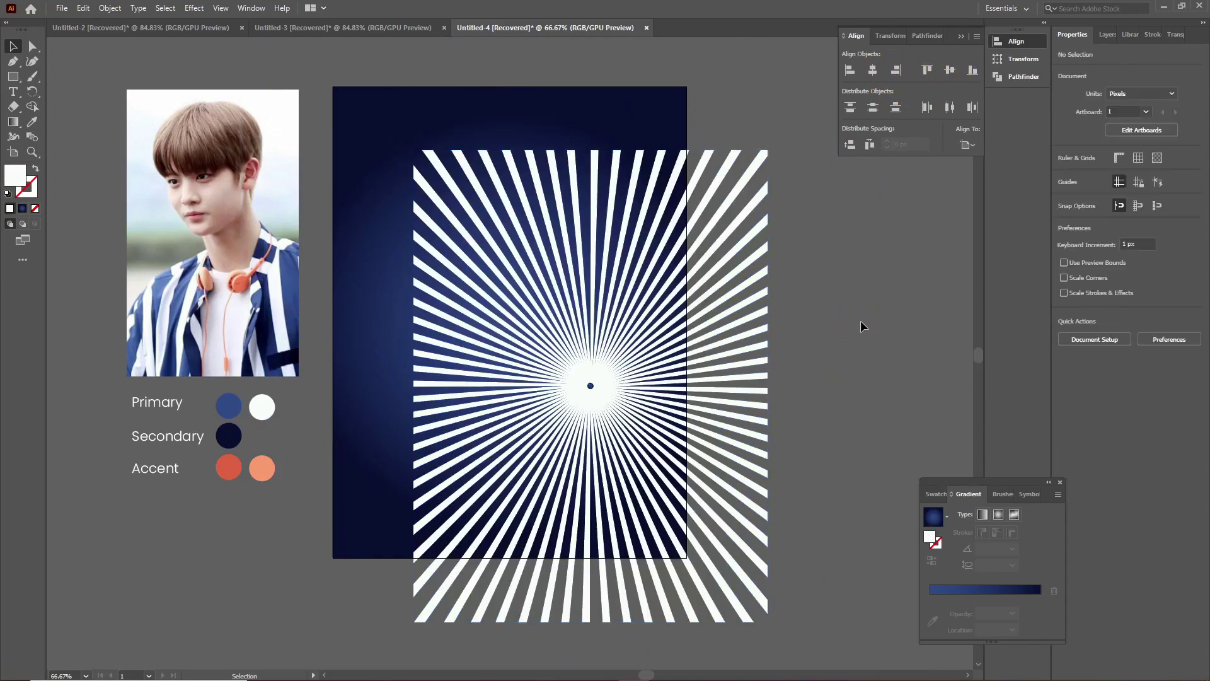
pyautogui.scroll(1, 860, 320)
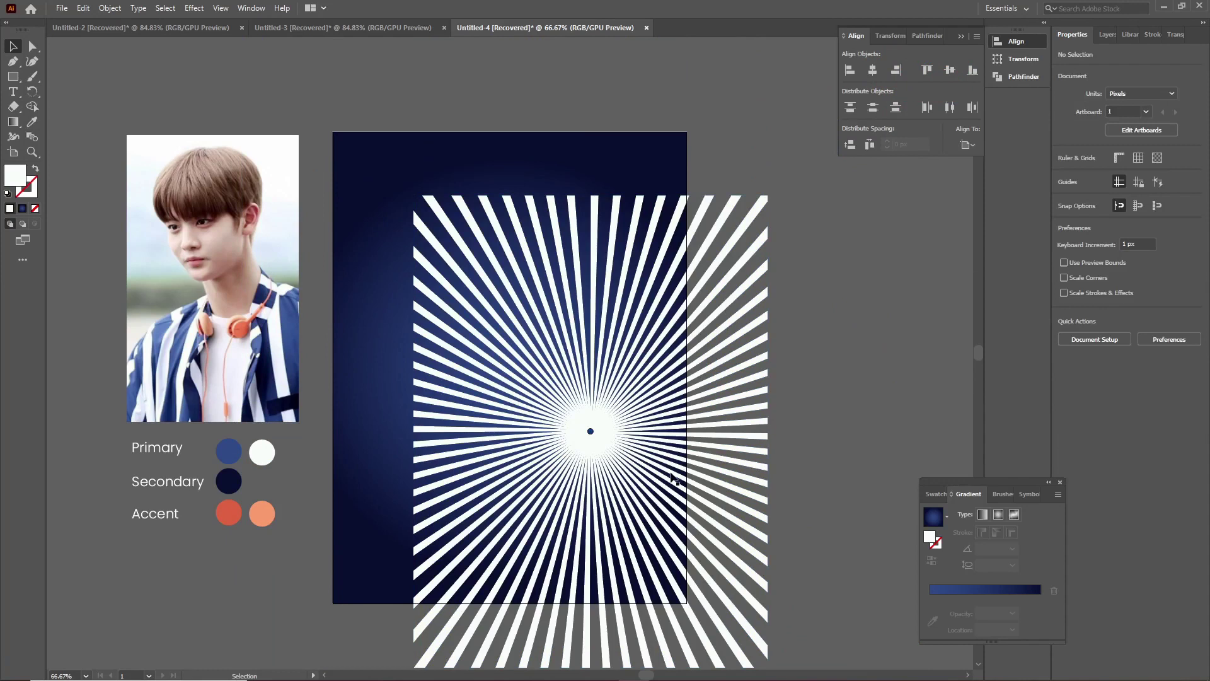
# Align the clipped sunburst with the artboard's left and top edges so it covers the gradient background.
pyautogui.scroll(-1, 669, 476)
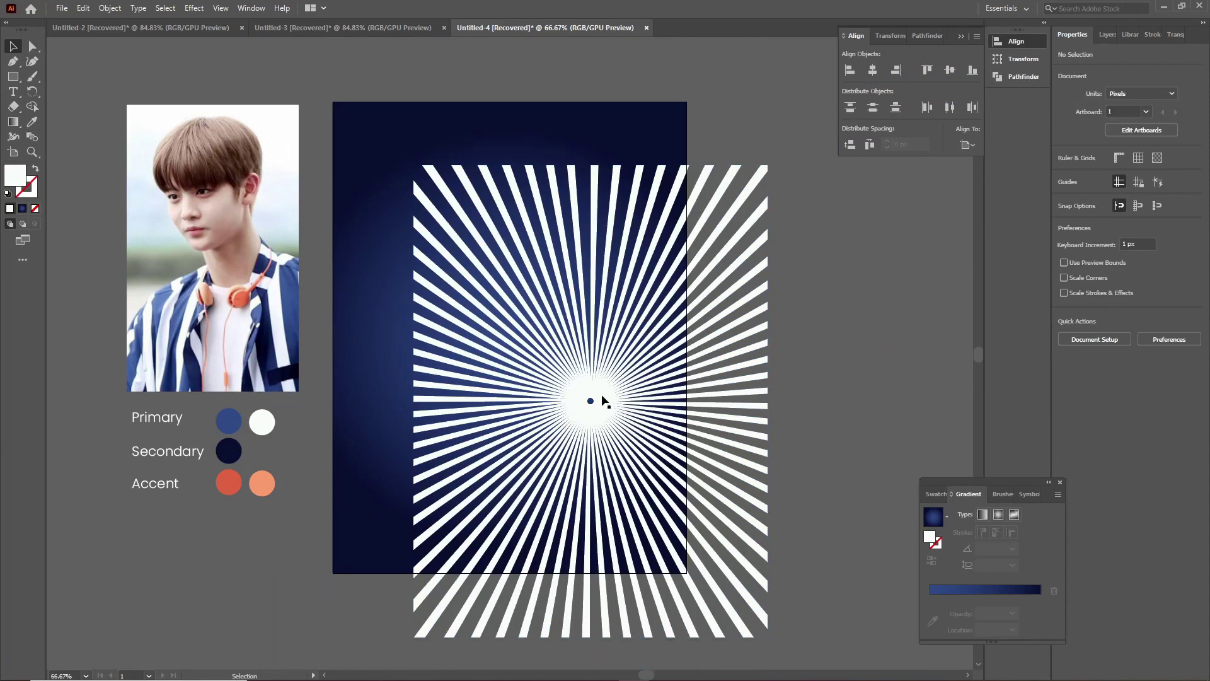
pyautogui.click(613, 403)
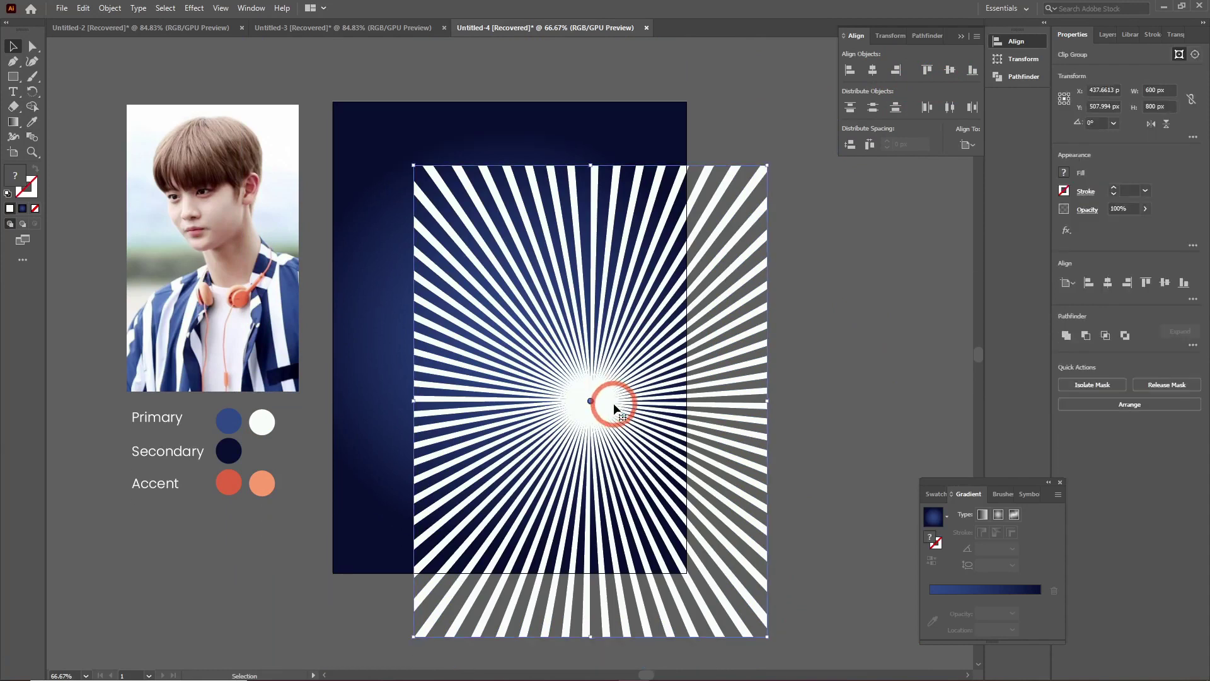
pyautogui.click(853, 74)
pyautogui.click(931, 74)
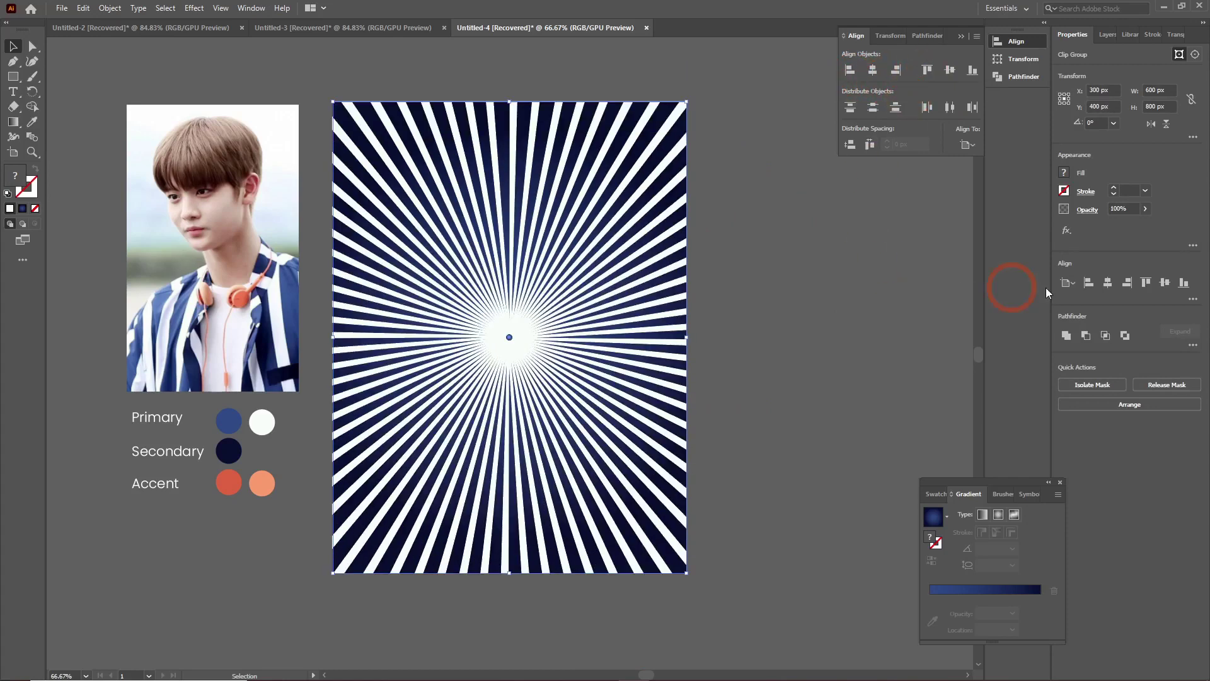
# Set the clipped sunburst's opacity to 50%.
pyautogui.click(1126, 210)
pyautogui.hotkey('ctrl', 'a')
pyautogui.write('5')
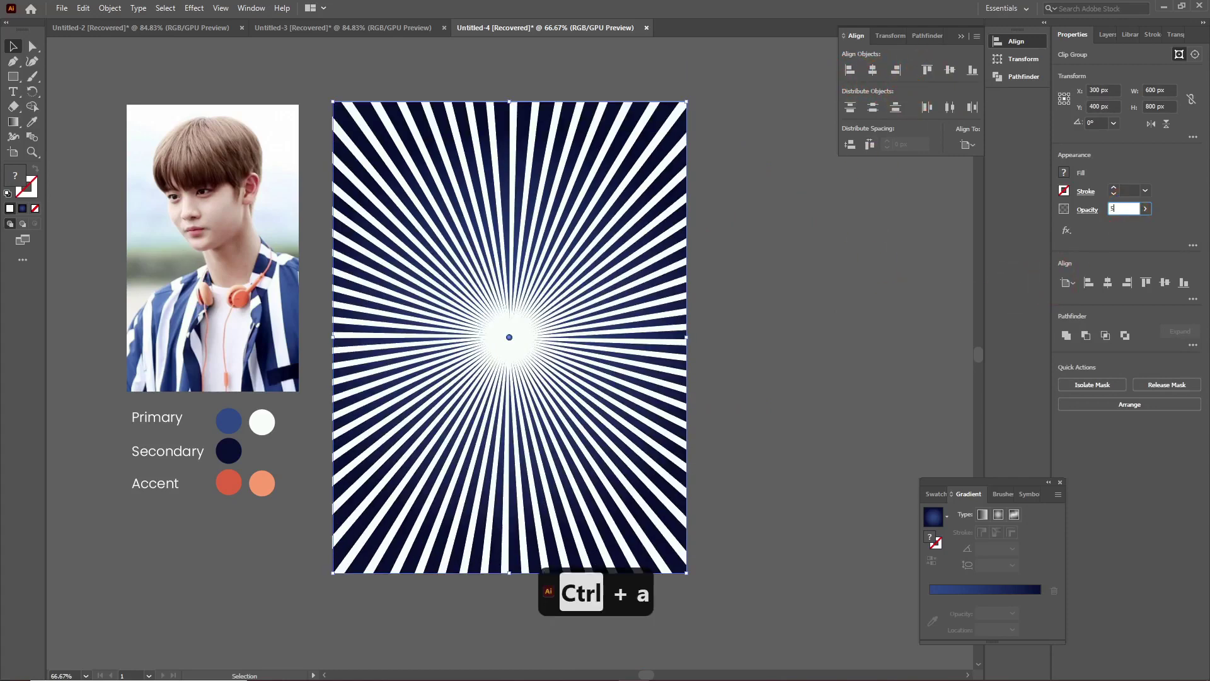
pyautogui.press('Return')
# Set the clipped sunburst's opacity to 75% and deselect it.
pyautogui.click(1125, 210)
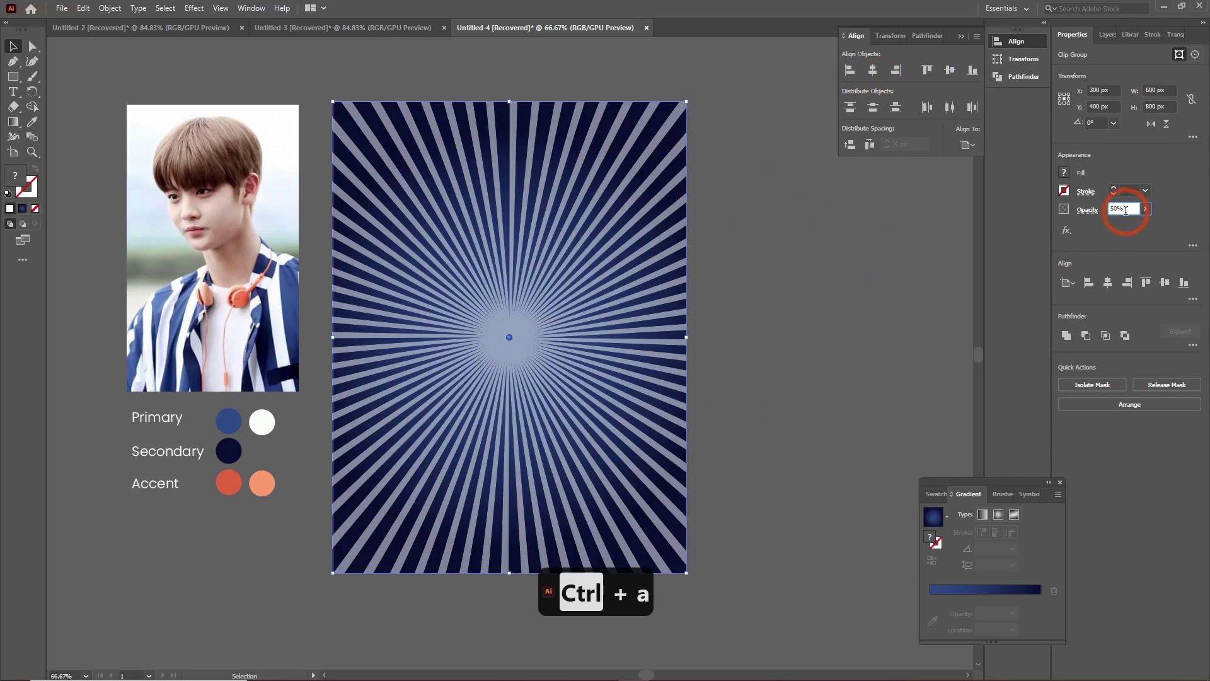
pyautogui.hotkey('ctrl', 'a')
pyautogui.write('75')
pyautogui.press('Return')
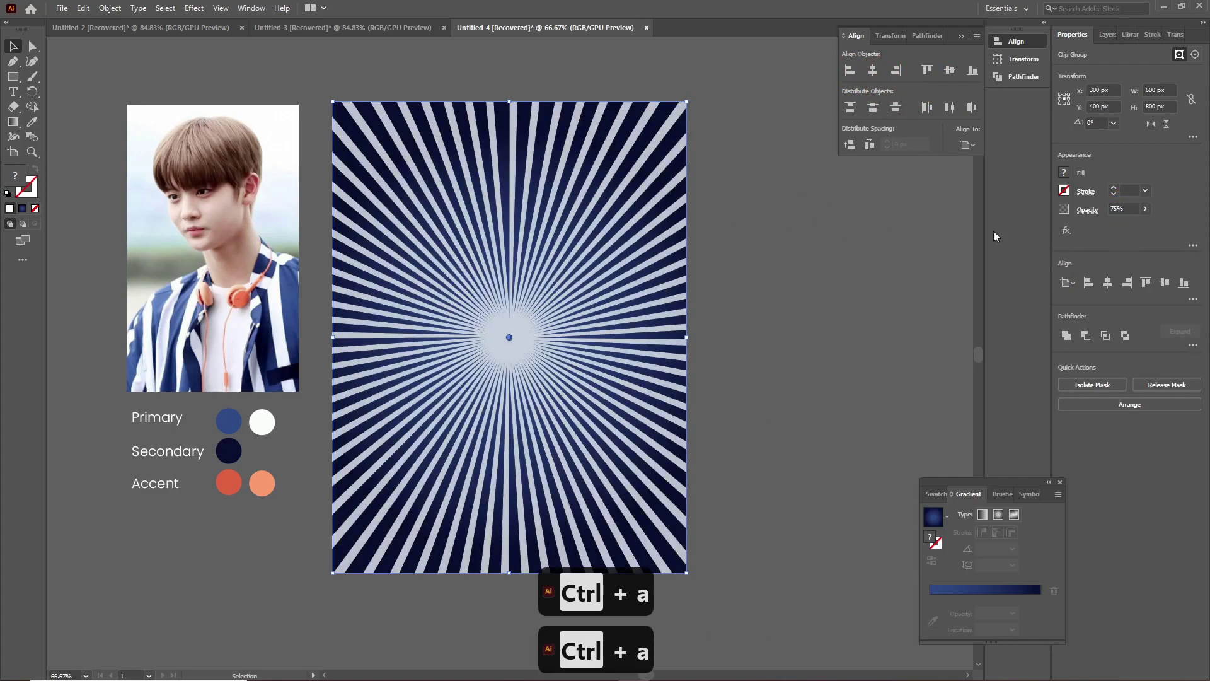
pyautogui.click(871, 227)
# Shift the midpoint of the background's radial gradient to about 80.85% and deselect the background.
pyautogui.click(672, 259)
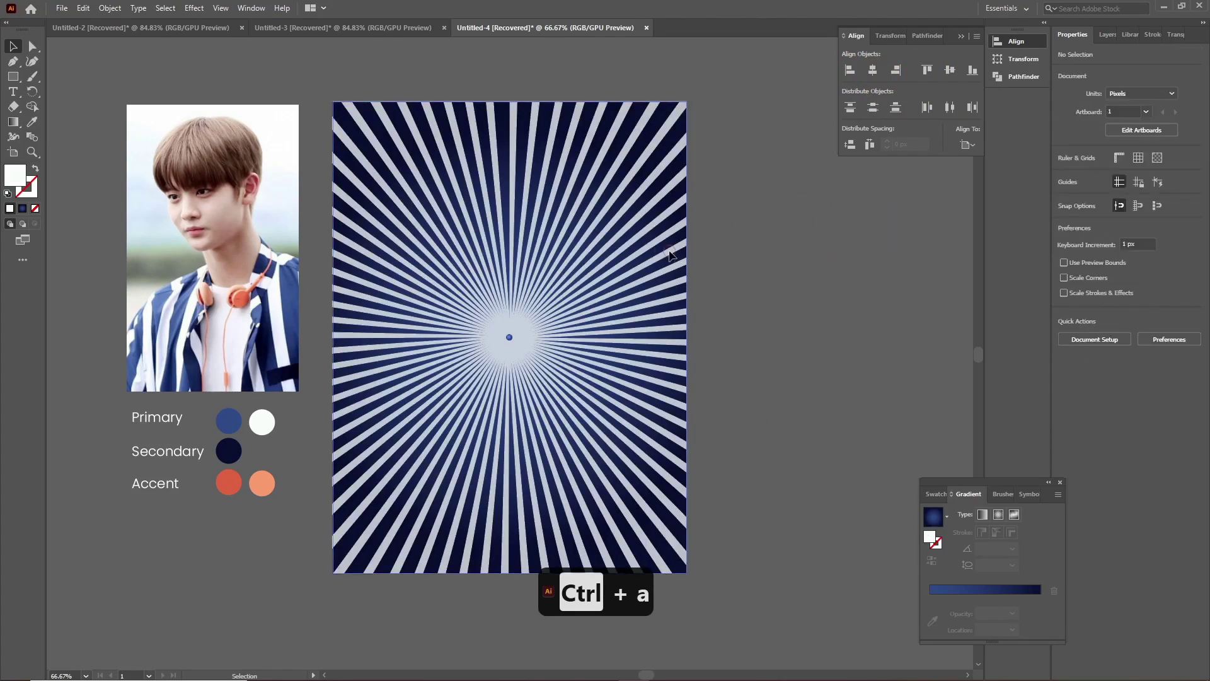
pyautogui.click(830, 313)
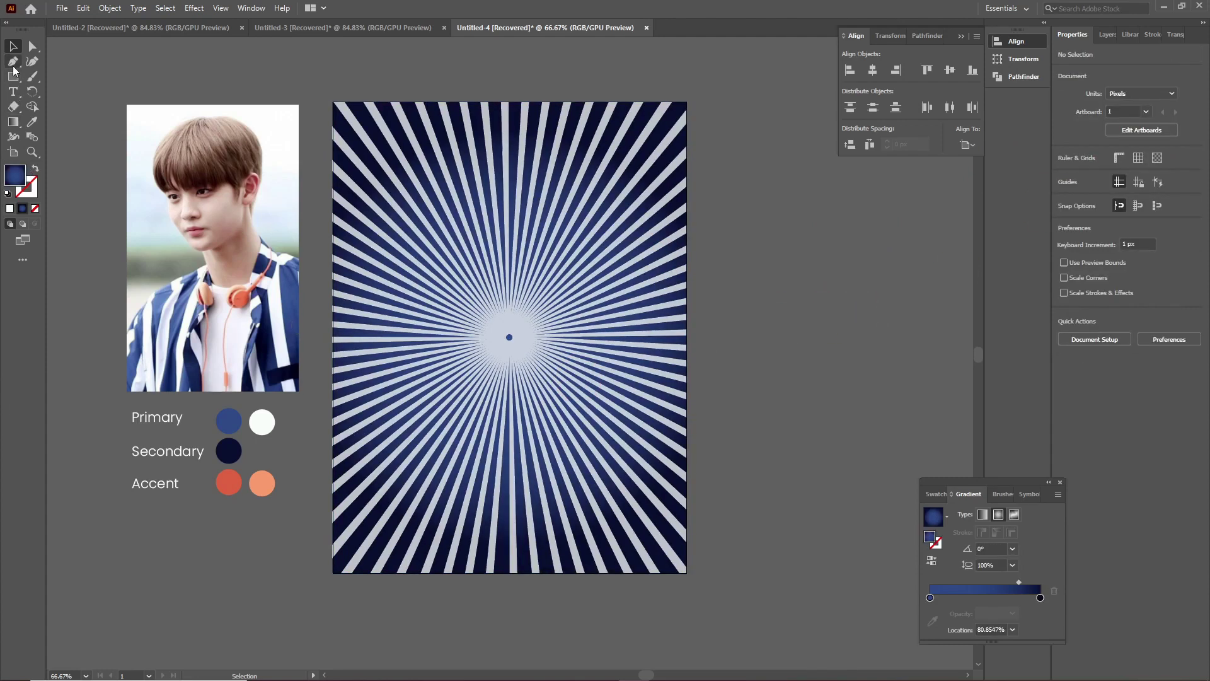
# Start a Pen tool path on the artboard's left edge at about Y 625 px.
pyautogui.moveTo(13, 62); pyautogui.dragTo(49, 63)
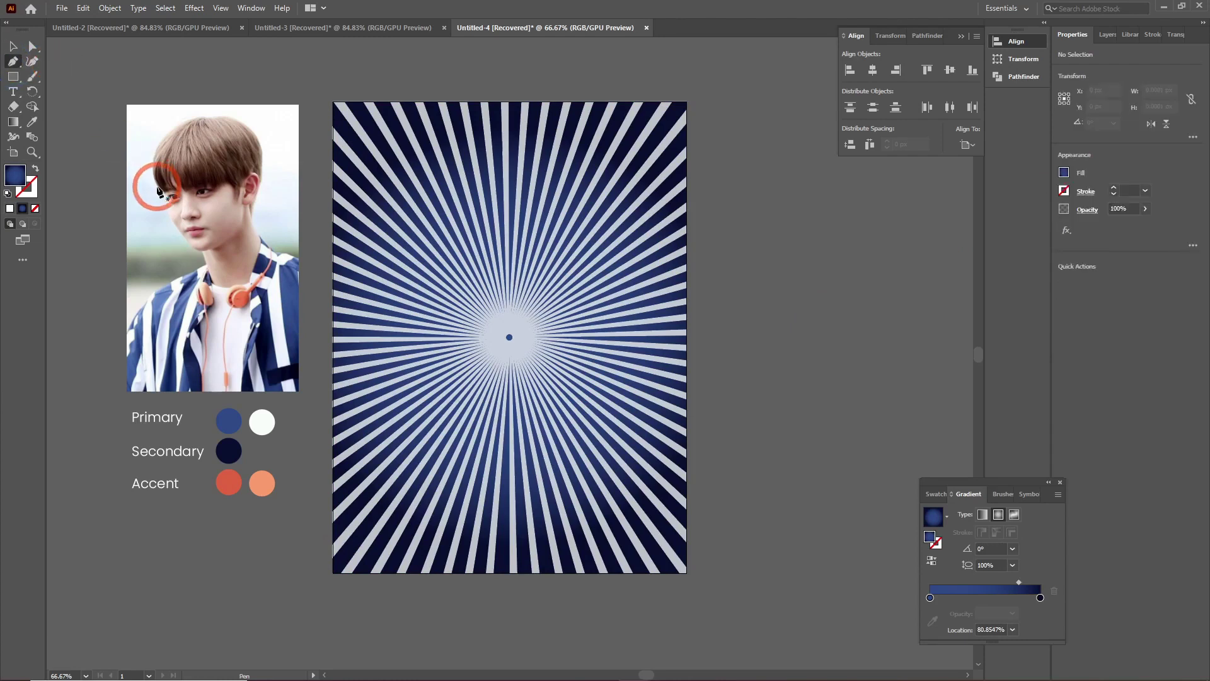
pyautogui.click(334, 470)
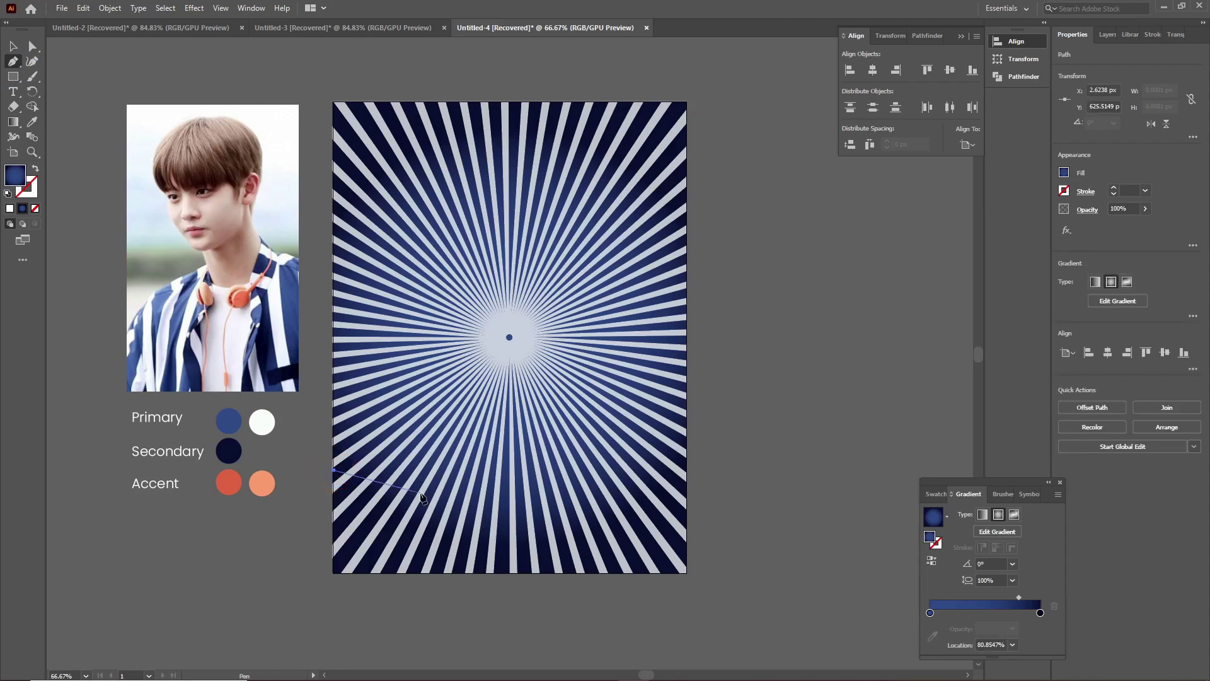
pyautogui.moveTo(441, 494); pyautogui.dragTo(426, 519)
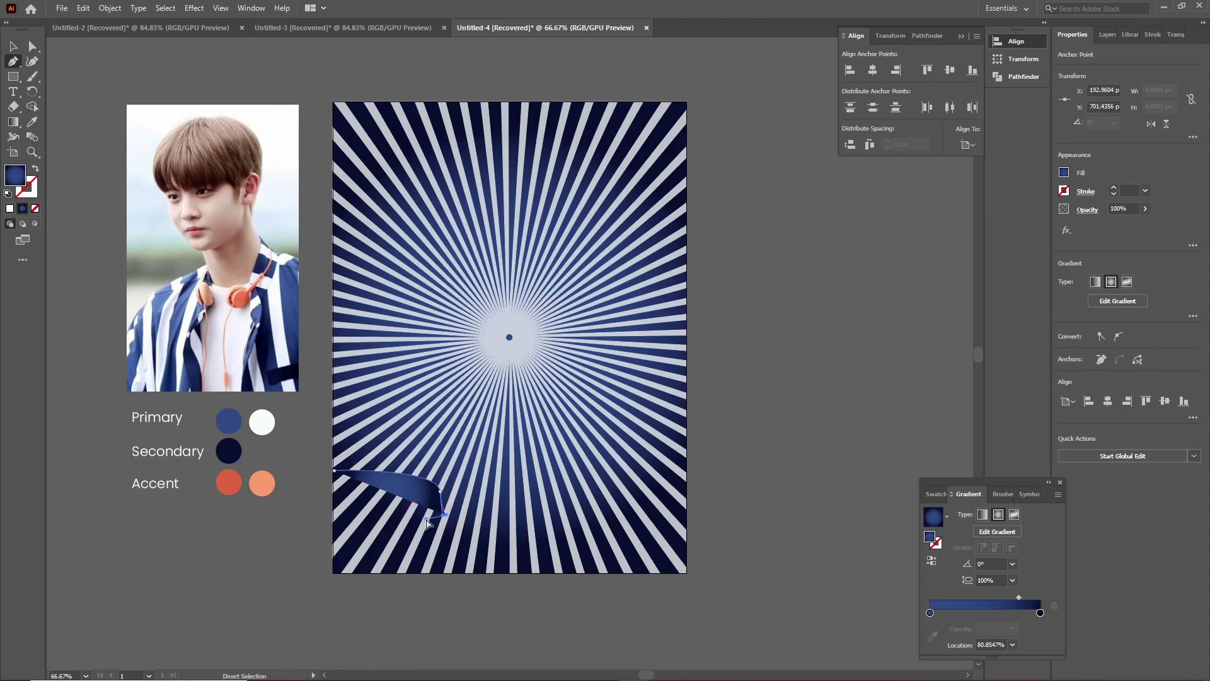
pyautogui.hotkey('ctrl', 'z')
pyautogui.hotkey('ctrl', 'z')
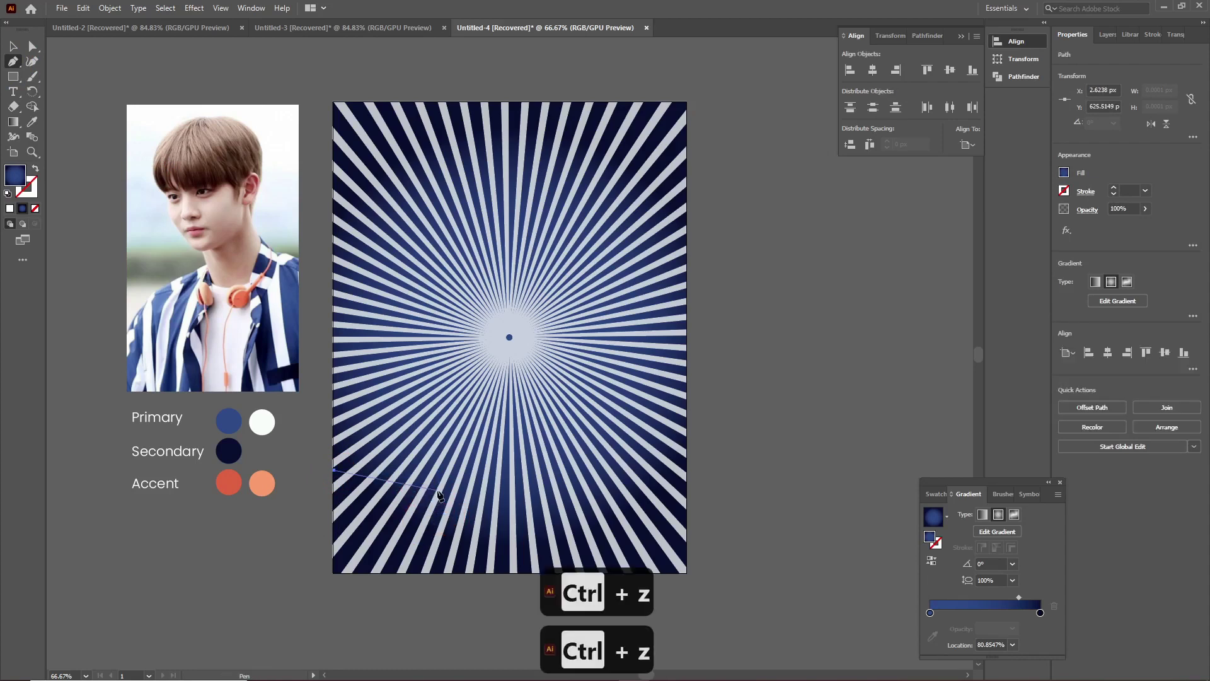
# Continue the path in smooth wave curves across the lower poster, ending at the artboard's right edge at about Y 672 px.
pyautogui.click(430, 508)
pyautogui.moveTo(429, 508); pyautogui.dragTo(468, 520)
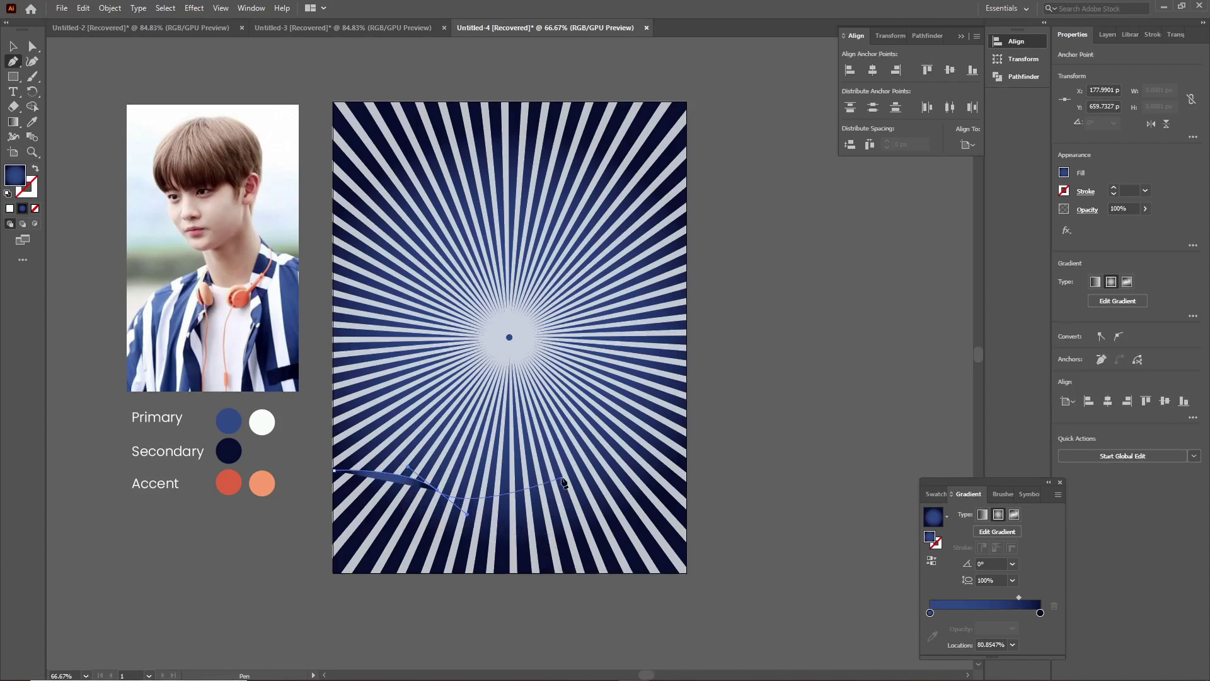
pyautogui.moveTo(561, 477); pyautogui.dragTo(611, 514)
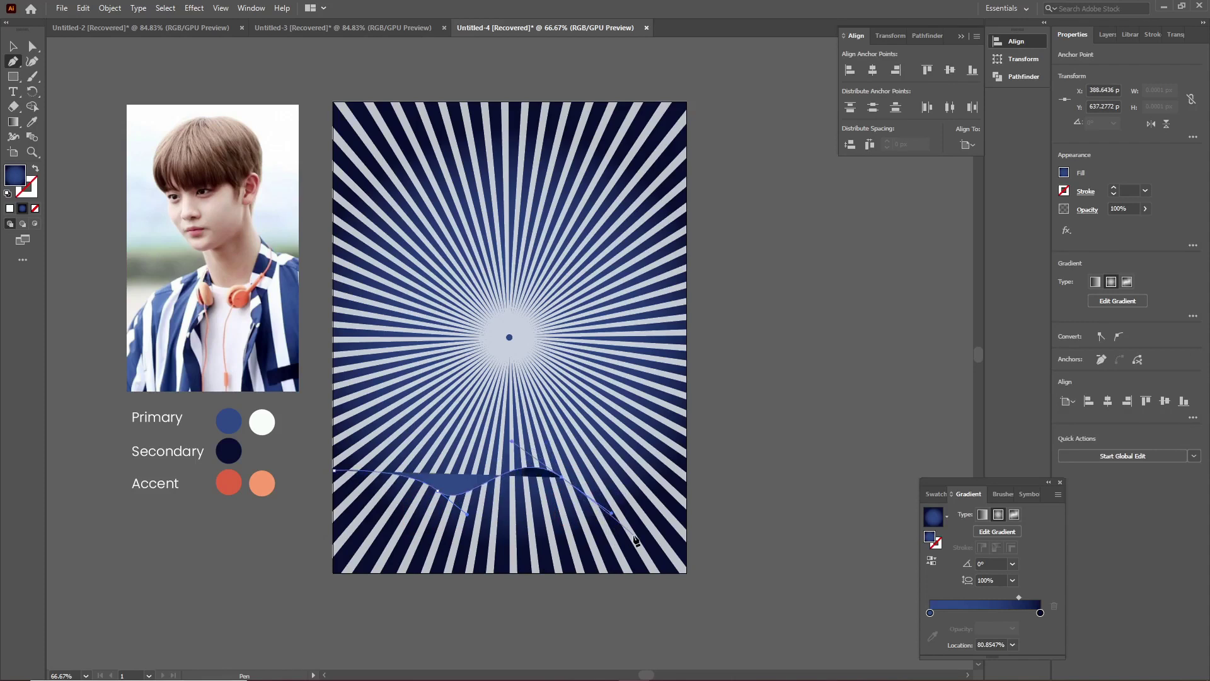
pyautogui.moveTo(634, 537); pyautogui.dragTo(692, 543)
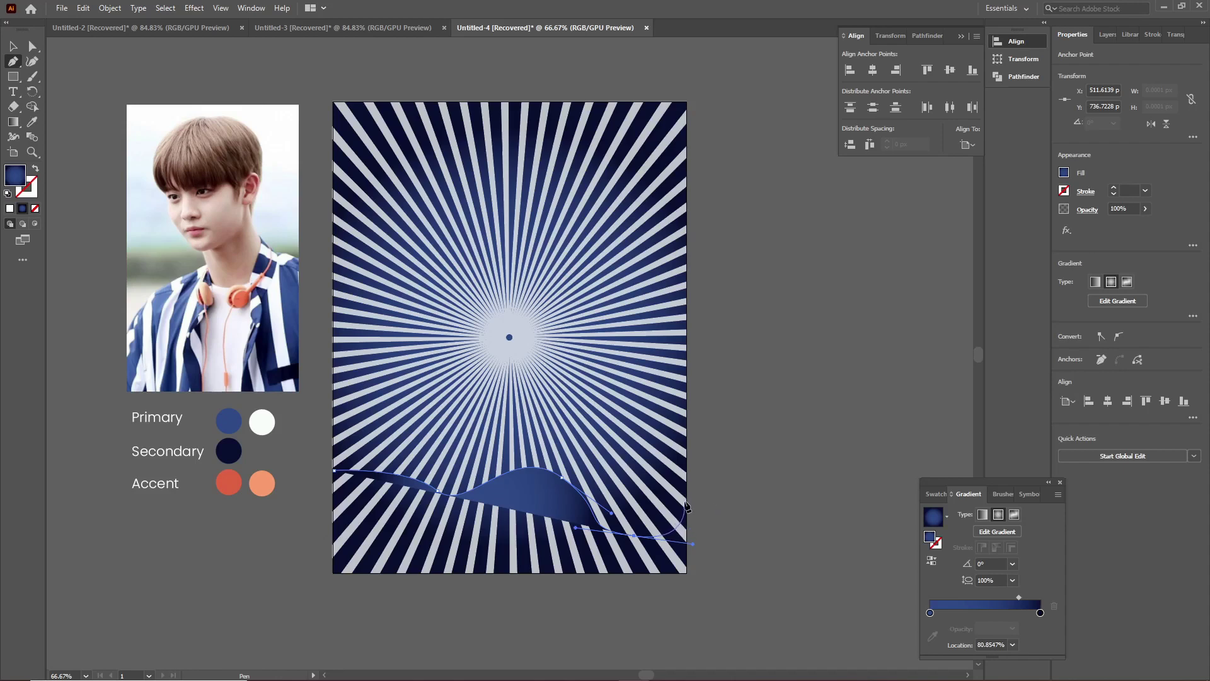
pyautogui.moveTo(686, 499)
pyautogui.mouseDown()
pyautogui.moveTo(748, 513)
pyautogui.moveTo(744, 446)
pyautogui.moveTo(781, 451)
pyautogui.moveTo(688, 505)
pyautogui.mouseUp()
pyautogui.moveTo(704, 503); pyautogui.dragTo(716, 492)
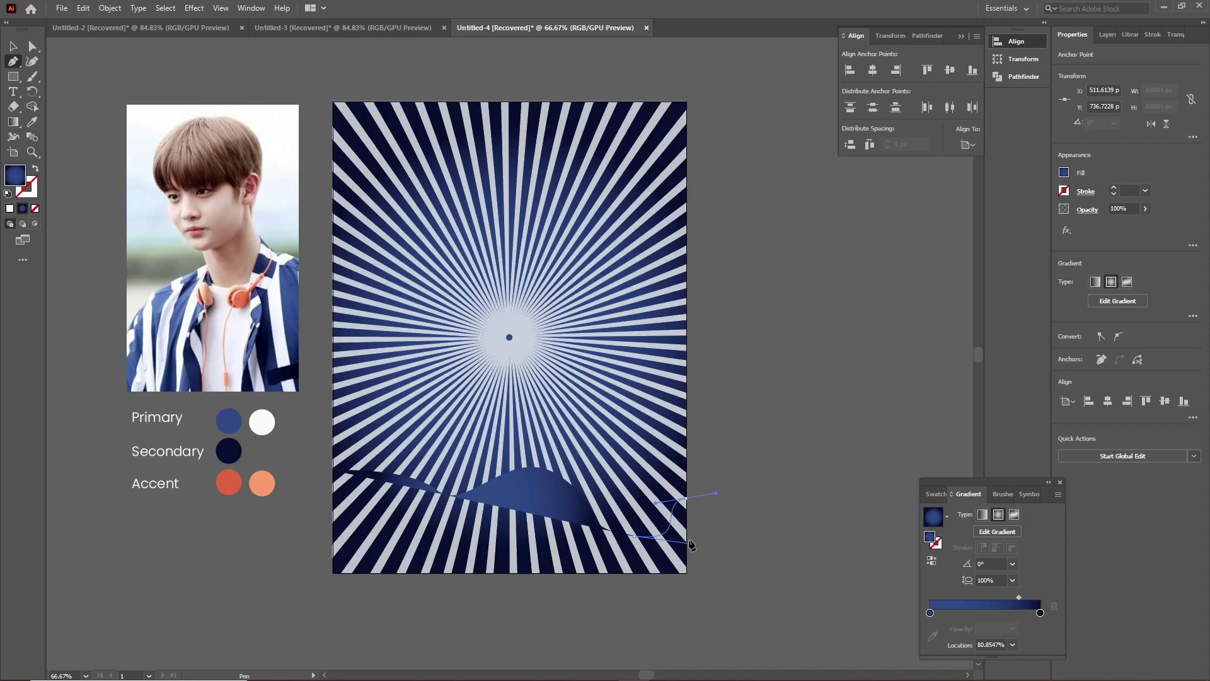
# Close the wave shape through the artboard's two bottom corners and back to its starting anchor.
pyautogui.click(687, 571)
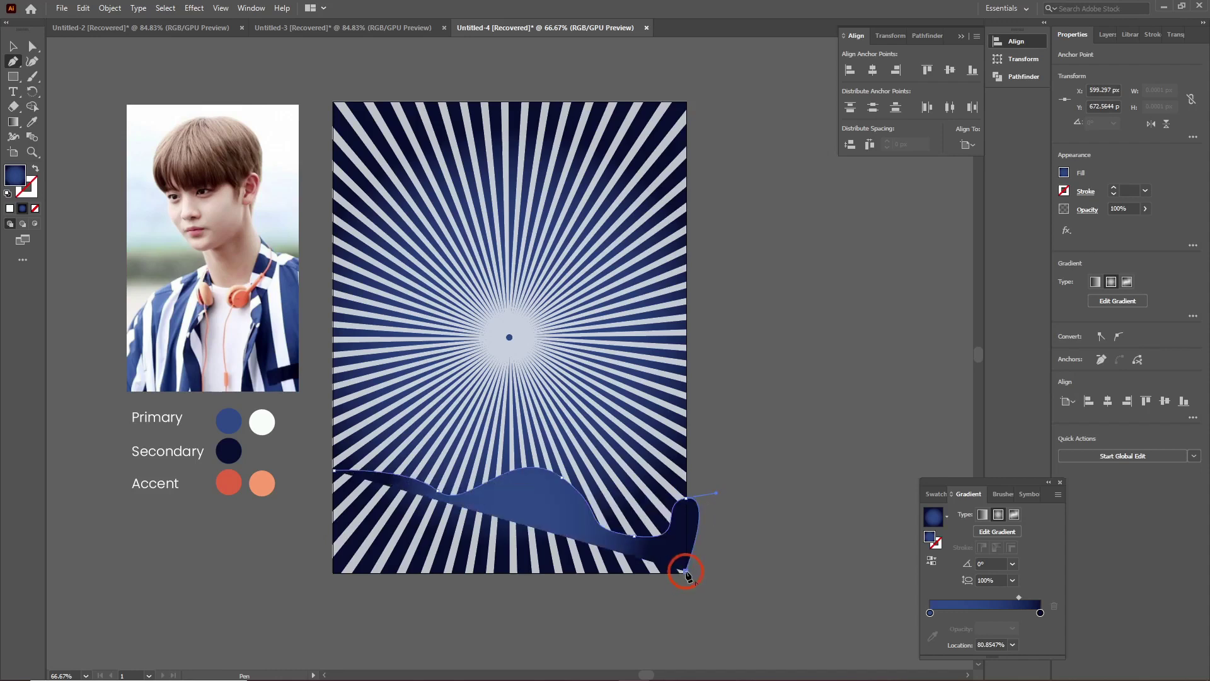
pyautogui.click(333, 572)
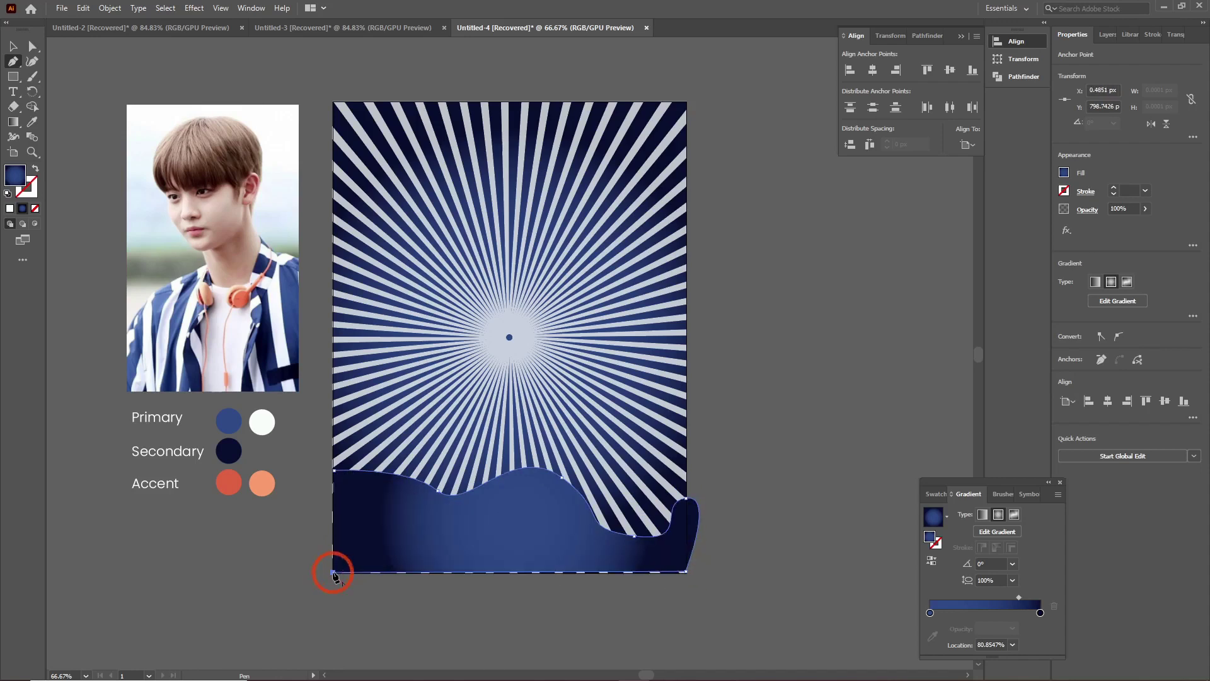
pyautogui.click(334, 470)
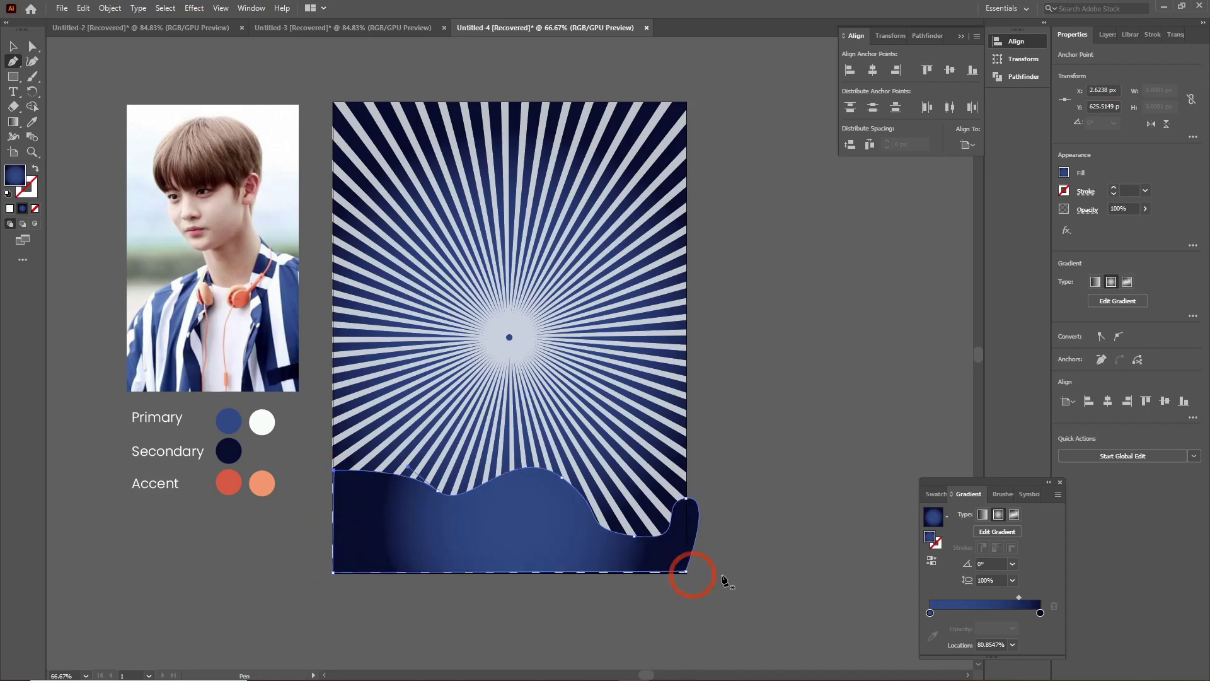
# Create a rectangle 600 px wide and 50 px high over the poster's lower-left area, and stretch it upward to about 133 px high.
pyautogui.click(13, 76)
pyautogui.click(220, 561)
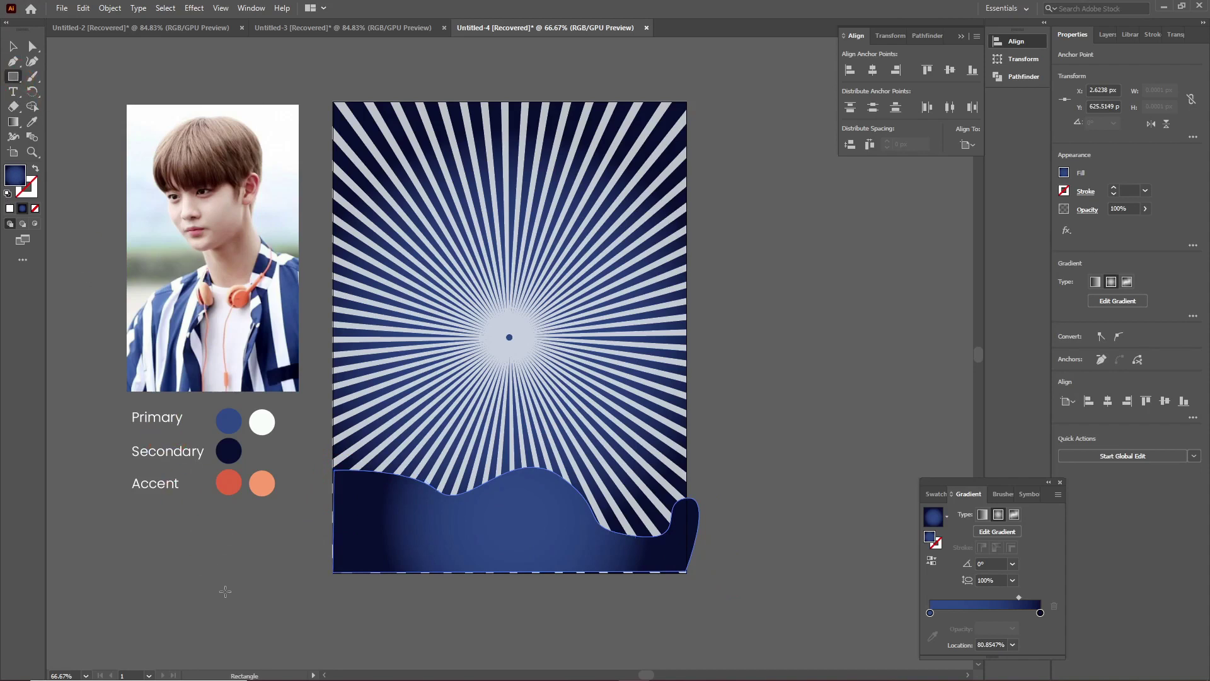
pyautogui.click(218, 577)
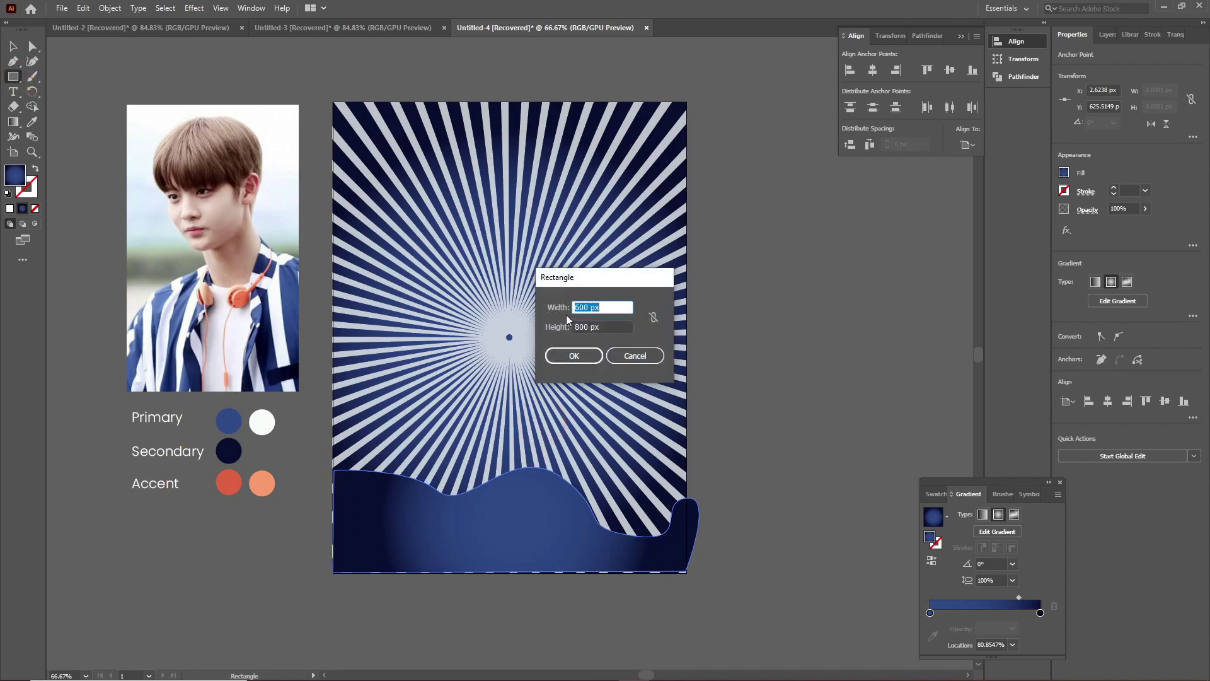
pyautogui.click(609, 327)
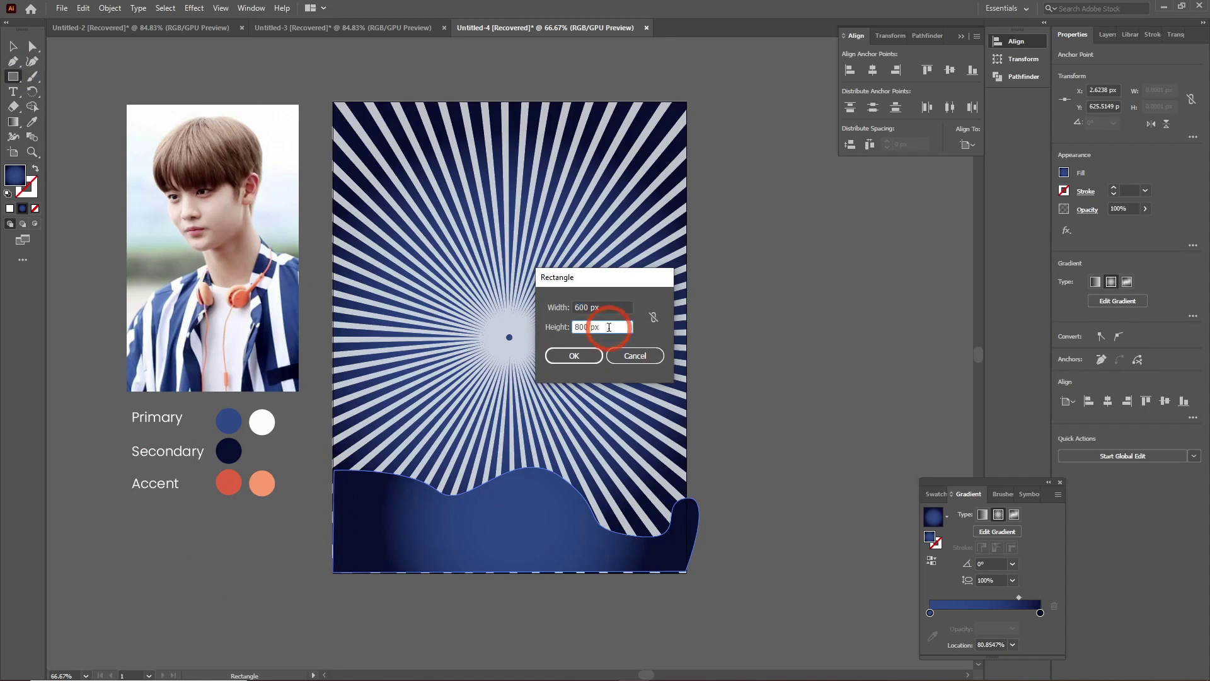
pyautogui.hotkey('ctrl', 'a')
pyautogui.write('5')
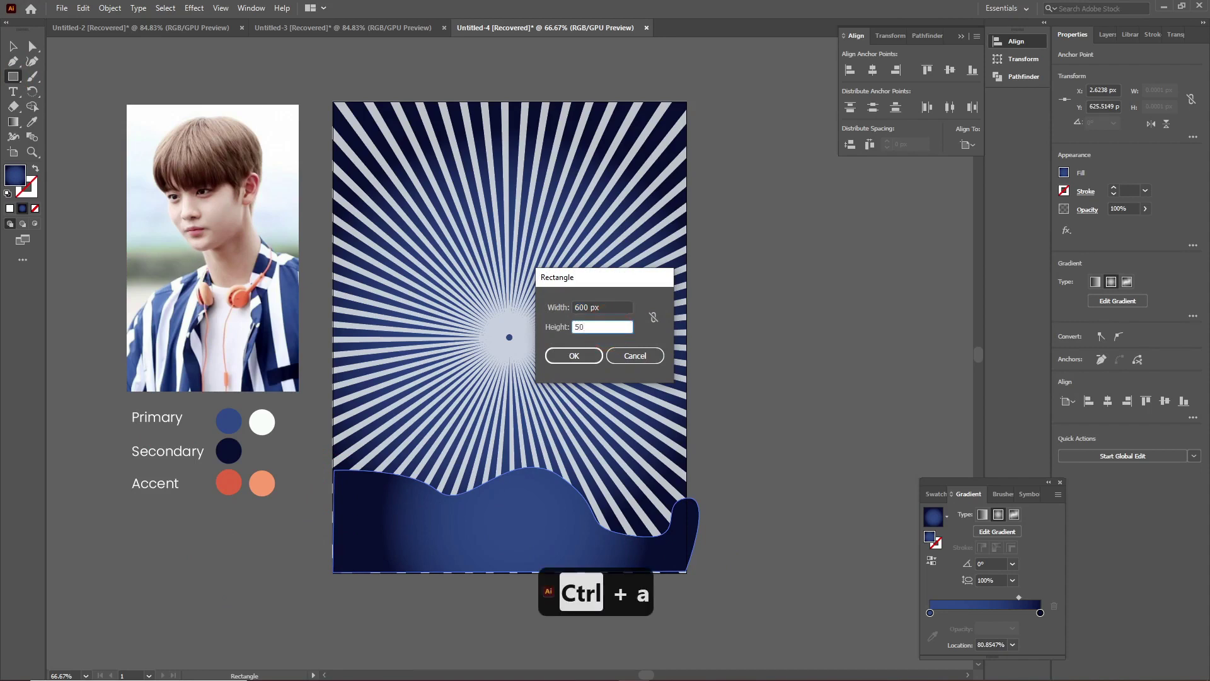
pyautogui.press('Return')
pyautogui.moveTo(394, 579); pyautogui.dragTo(394, 528)
pyautogui.click(13, 47)
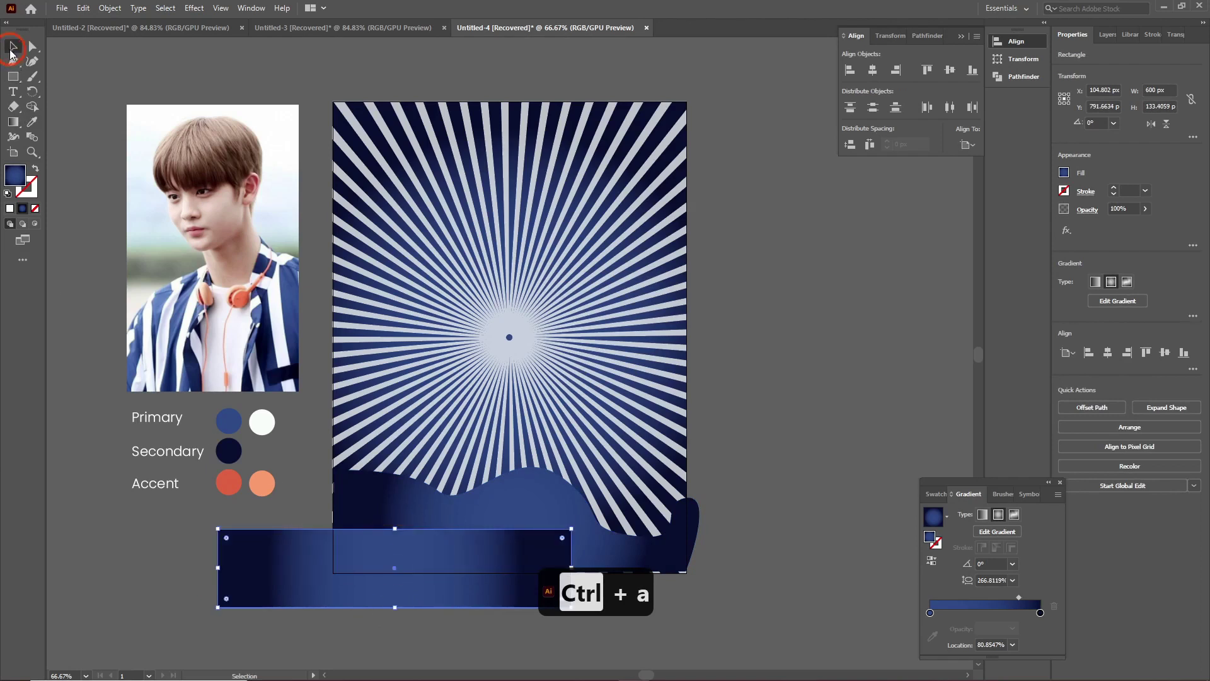
# Align the wave shape and the rectangle by their horizontal centres and bottom edges.
pyautogui.keyDown('shift'); pyautogui.click(496, 517); pyautogui.keyUp('shift')
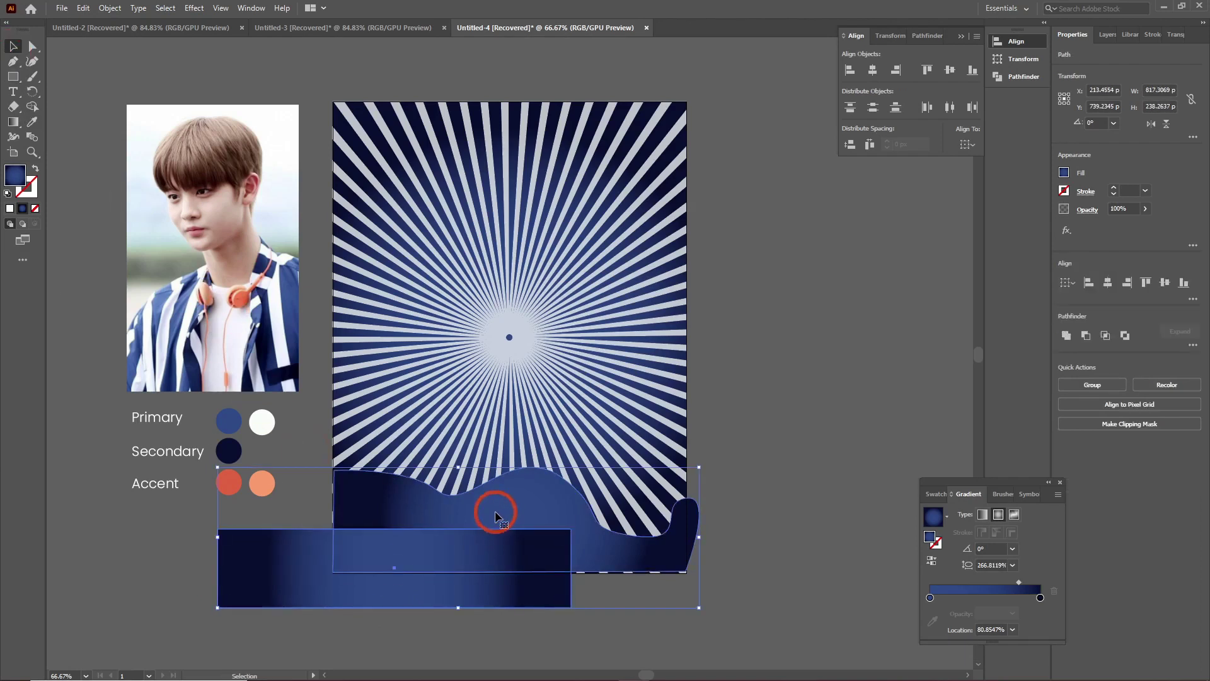
pyautogui.click(872, 70)
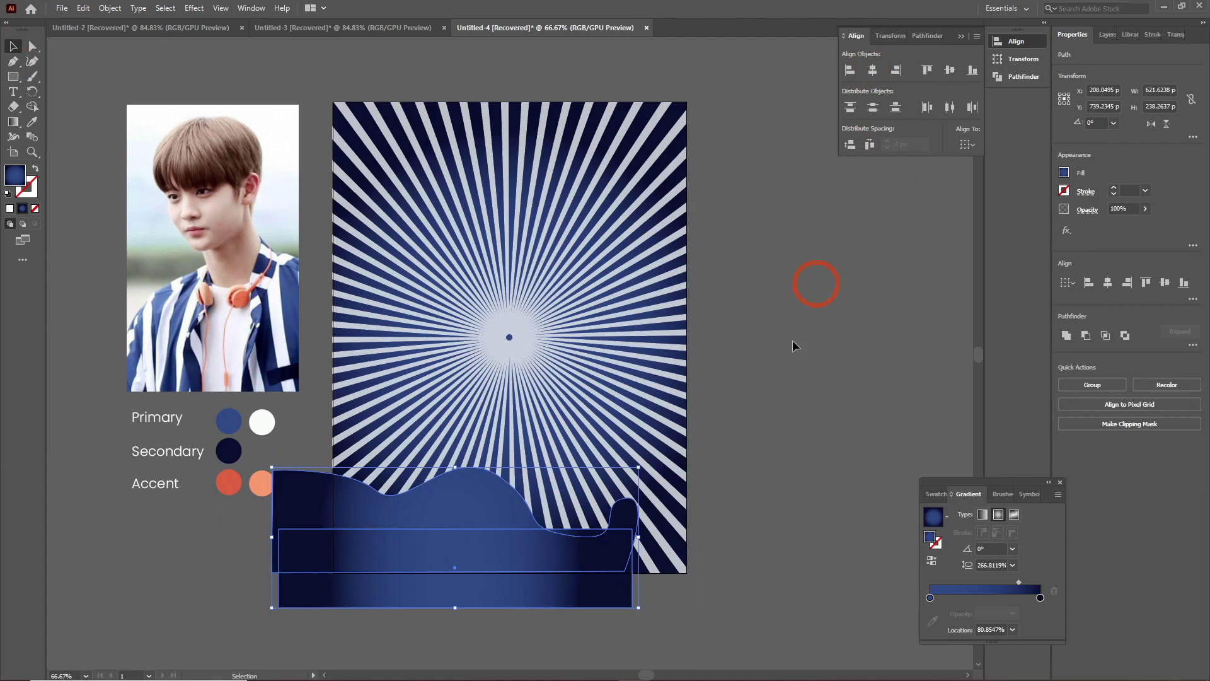
pyautogui.click(973, 70)
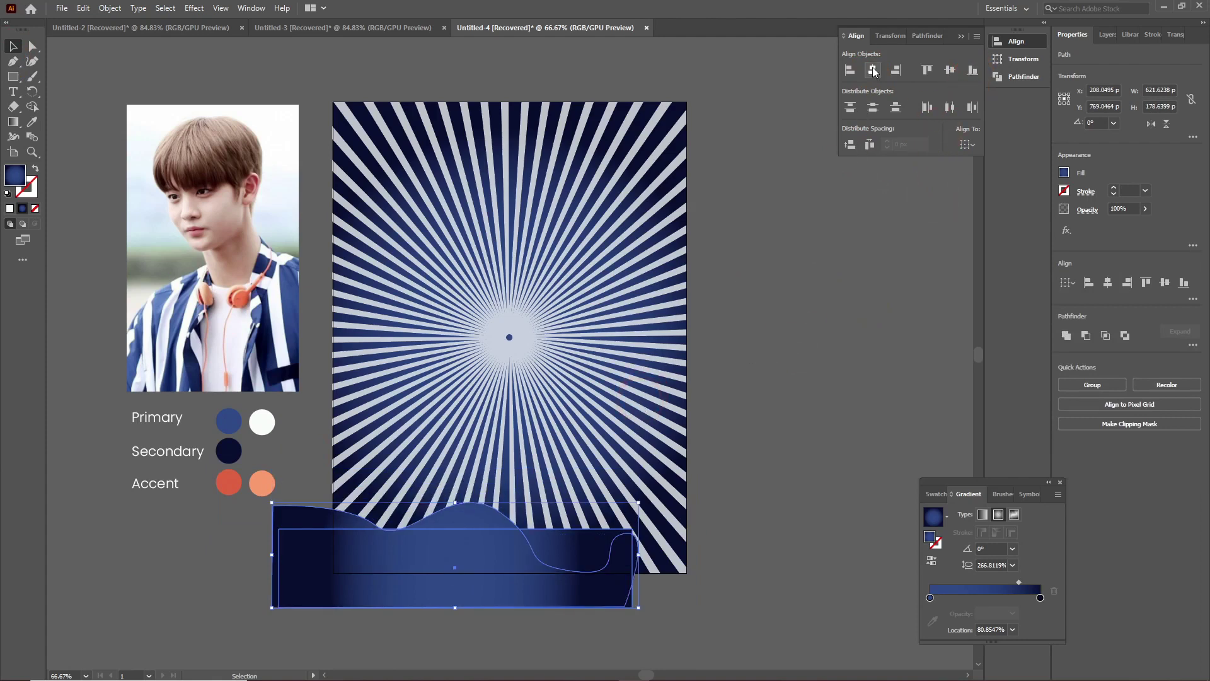
# Align the left edges of the wave shape and the rectangle.
pyautogui.click(678, 613)
pyautogui.click(460, 575)
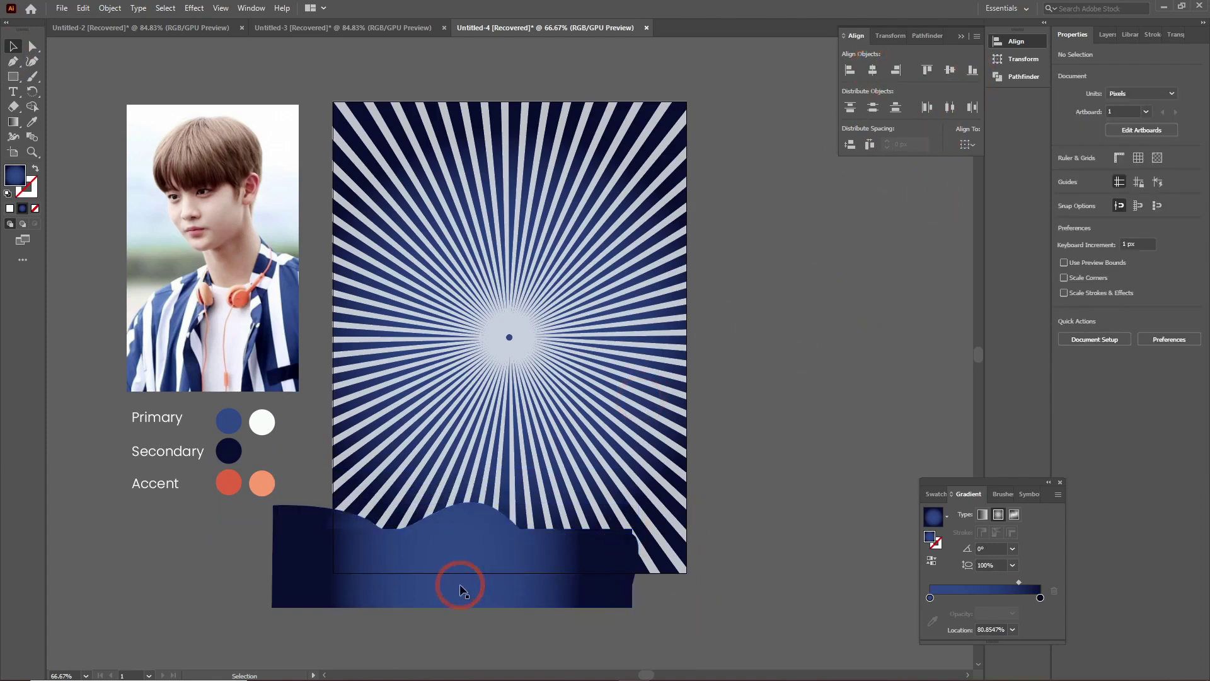
pyautogui.keyDown('shift'); pyautogui.click(294, 522); pyautogui.keyUp('shift')
pyautogui.click(848, 71)
pyautogui.click(756, 540)
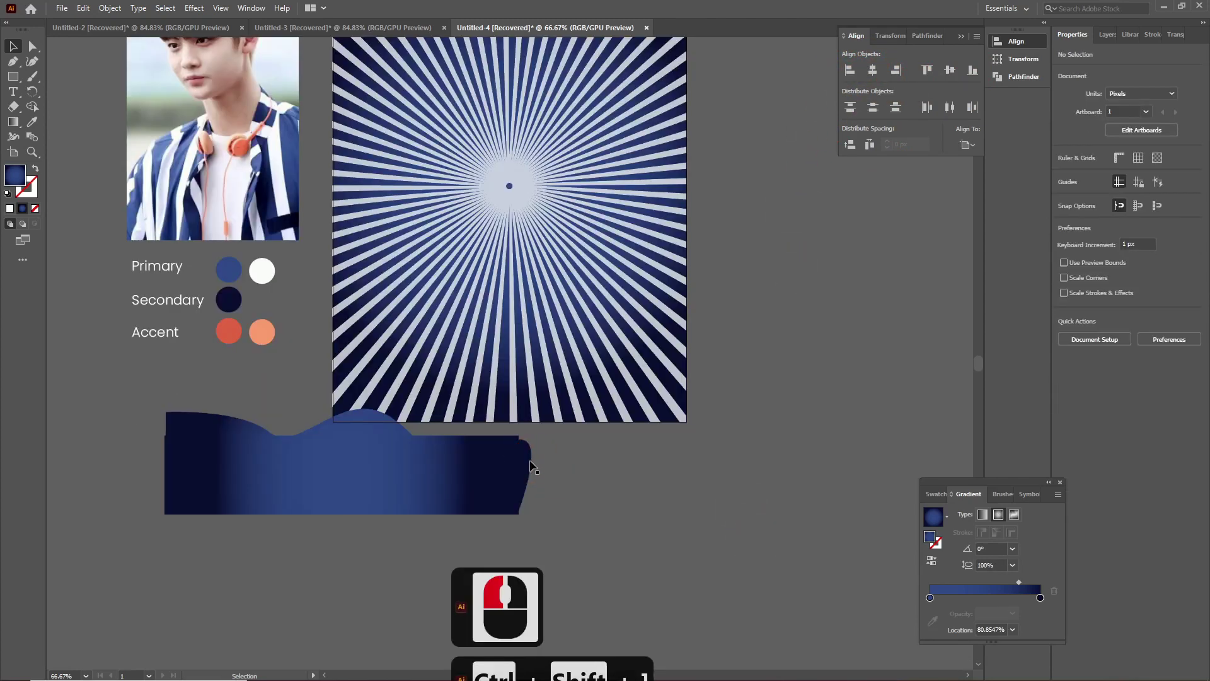
# Stretch the rectangle upward over the wave shape to about 172 px high.
pyautogui.click(397, 482)
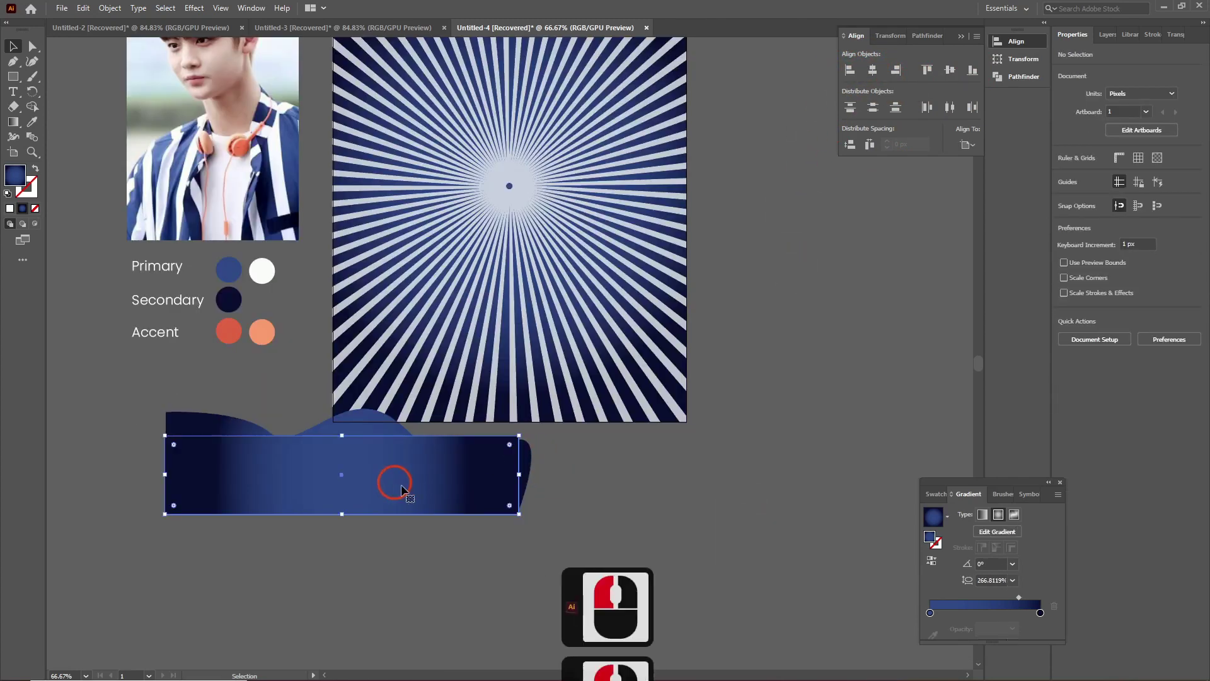
pyautogui.moveTo(343, 436); pyautogui.dragTo(338, 414)
pyautogui.doubleClick(337, 416)
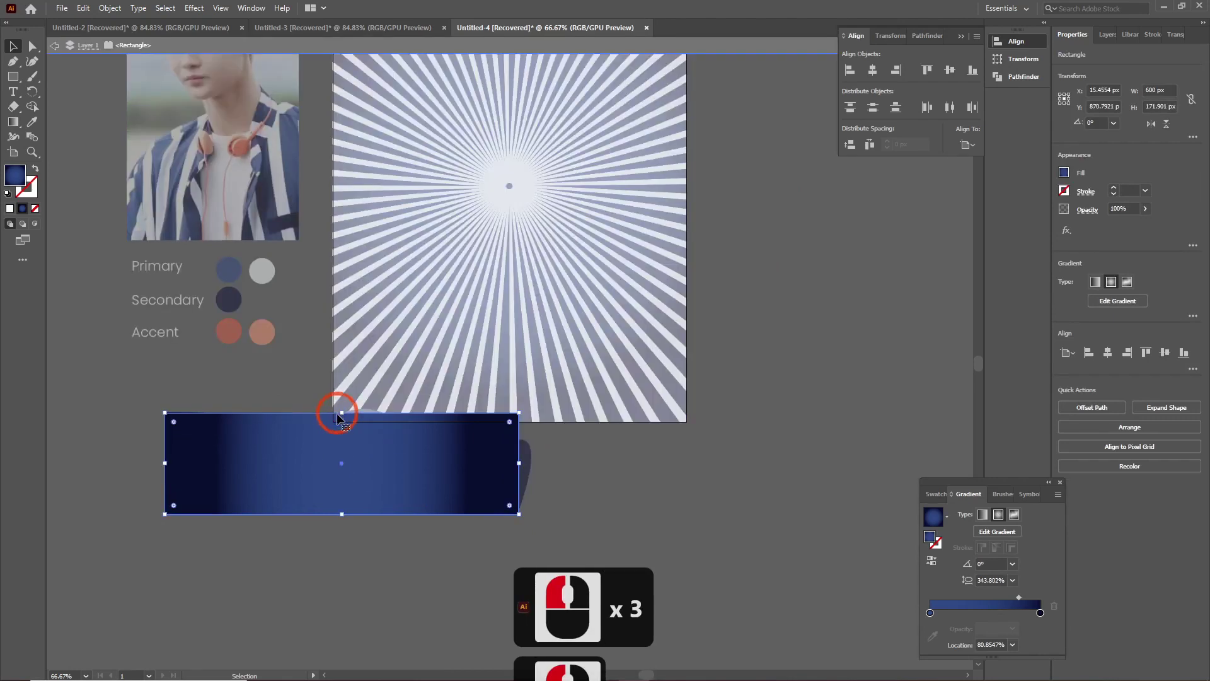
# Try to send the rectangle behind the wave shape.
pyautogui.click(602, 499)
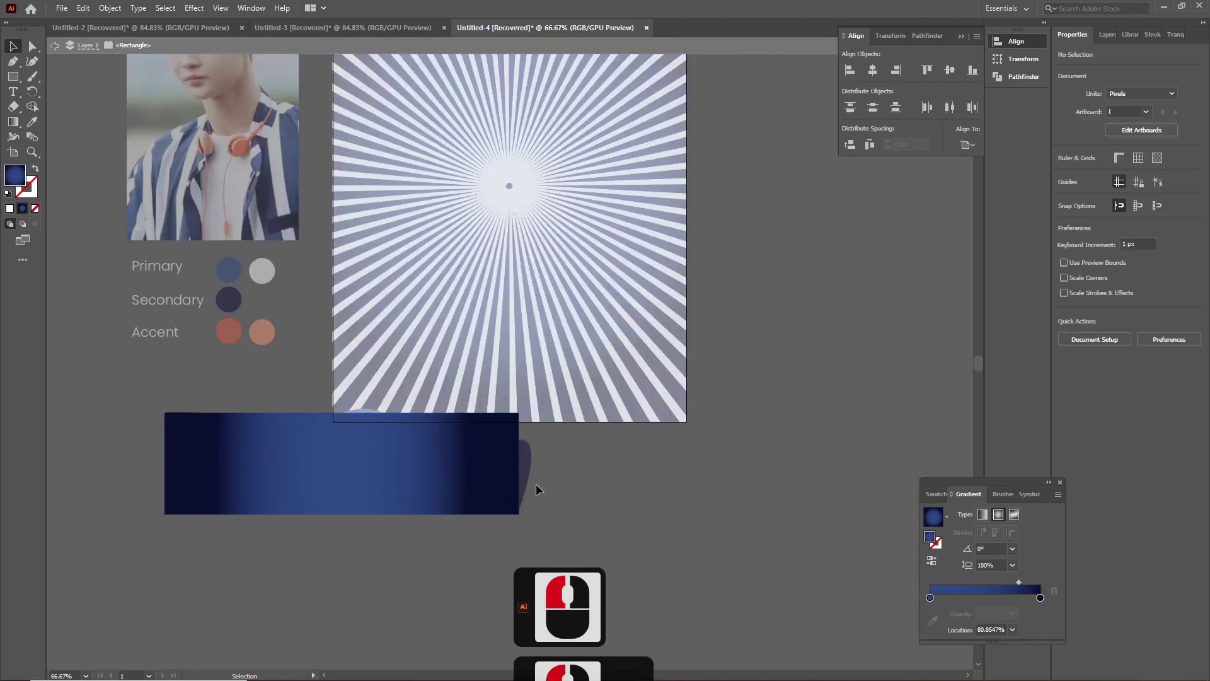
pyautogui.click(524, 467)
pyautogui.click(433, 466)
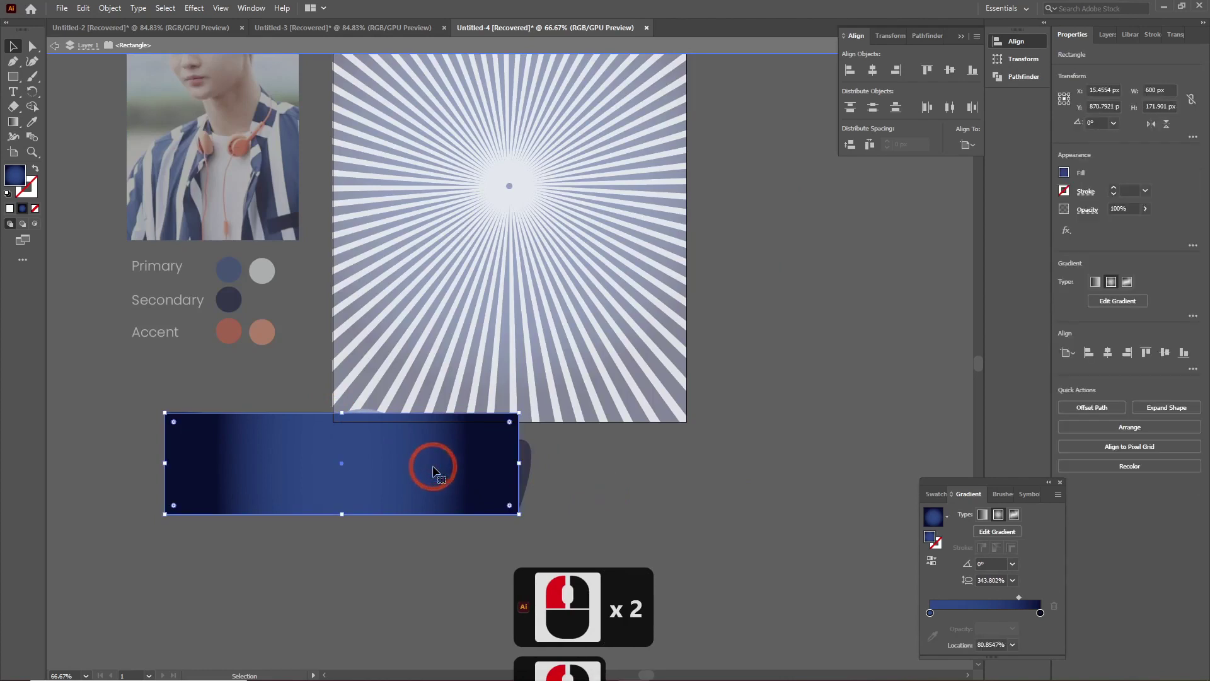
pyautogui.hotkey('ctrl', 'shift', '[')
pyautogui.click(535, 472)
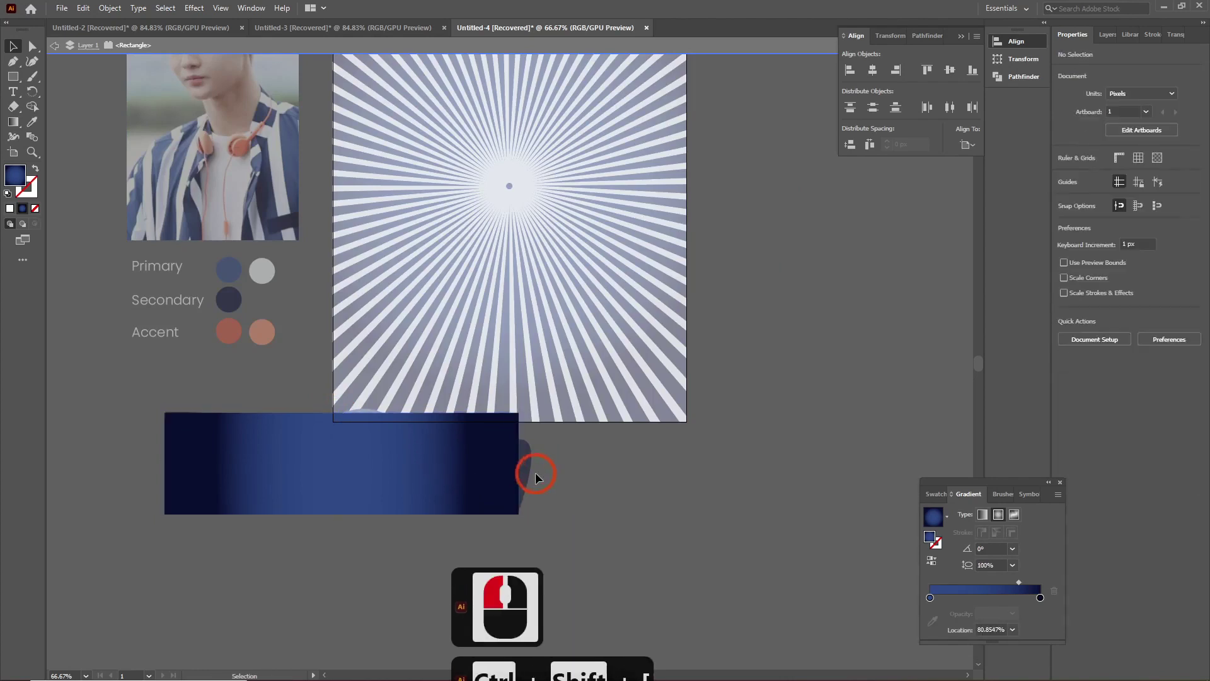
pyautogui.doubleClick(537, 473)
# Split the overlapping wave shape and rectangle with the Divide pathfinder.
pyautogui.click(452, 450)
pyautogui.keyDown('shift'); pyautogui.click(448, 446); pyautogui.keyUp('shift')
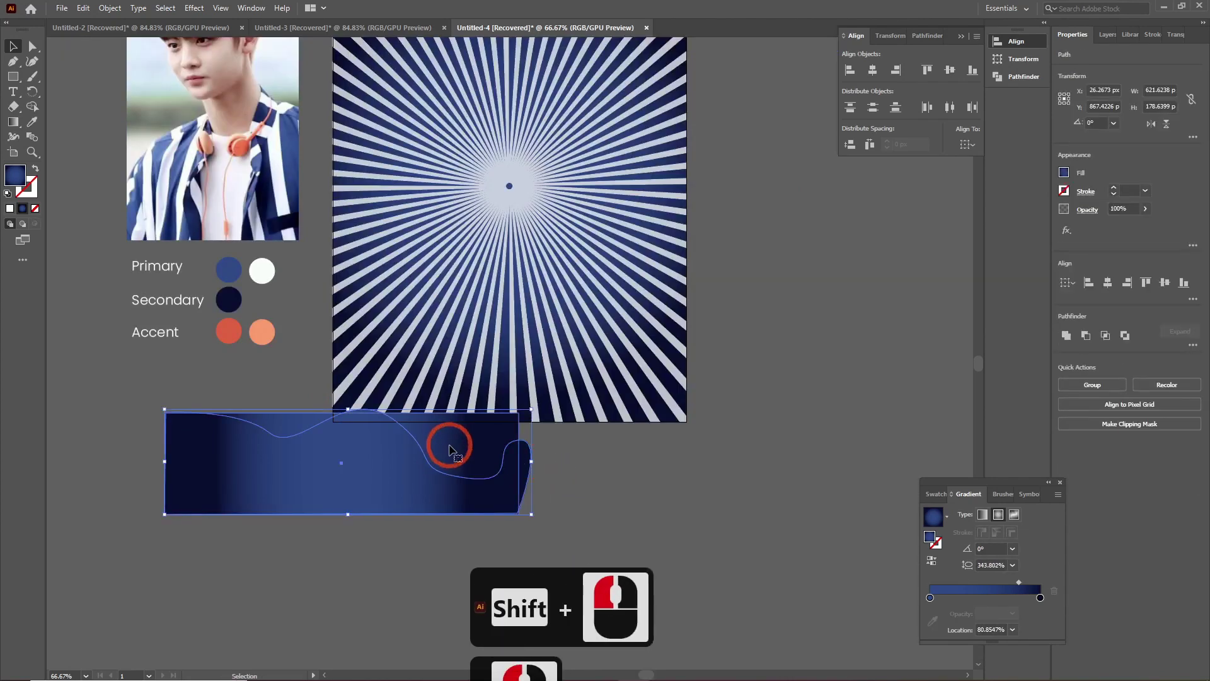
pyautogui.click(923, 35)
pyautogui.click(852, 103)
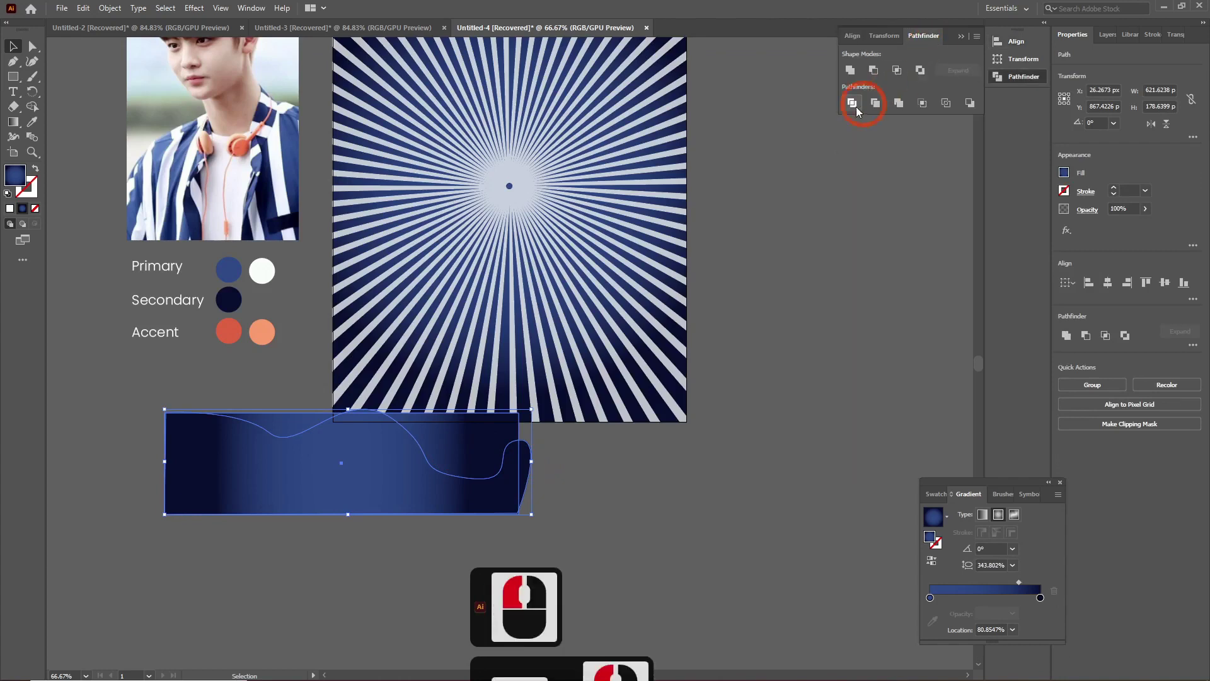
pyautogui.click(678, 502)
# Delete the leftover rectangle pieces above the wave's right and left dips inside the divided group.
pyautogui.click(508, 429)
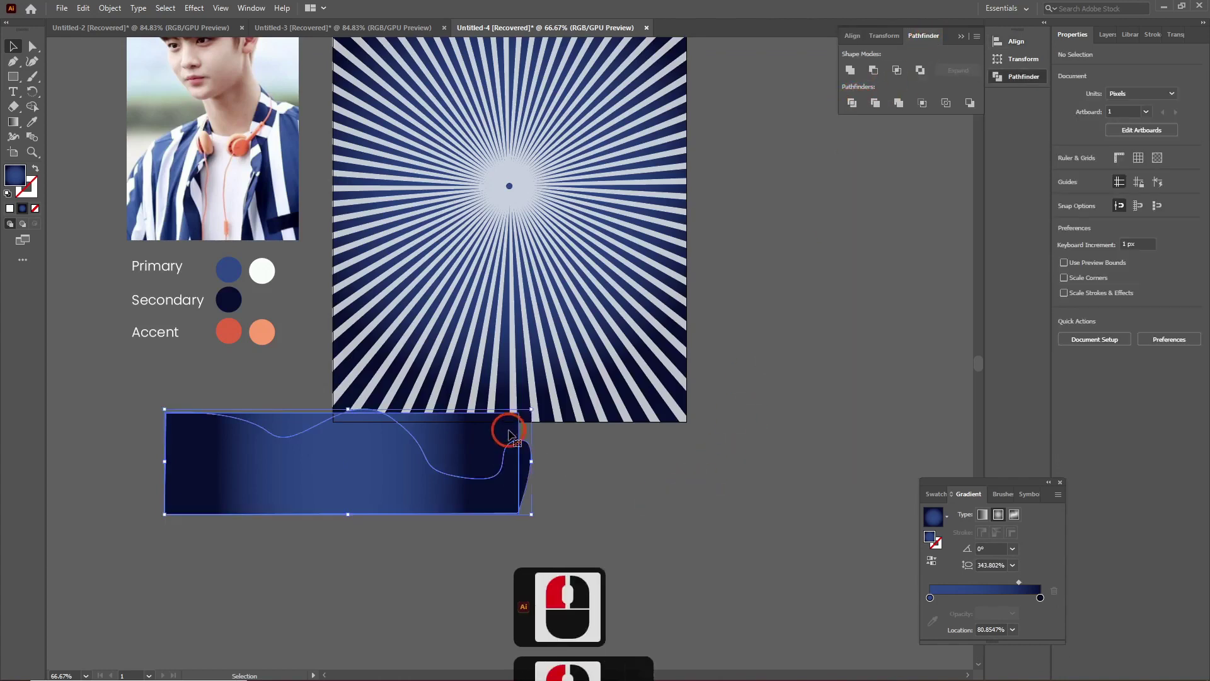
pyautogui.doubleClick(509, 434)
pyautogui.press('Delete')
pyautogui.click(270, 424)
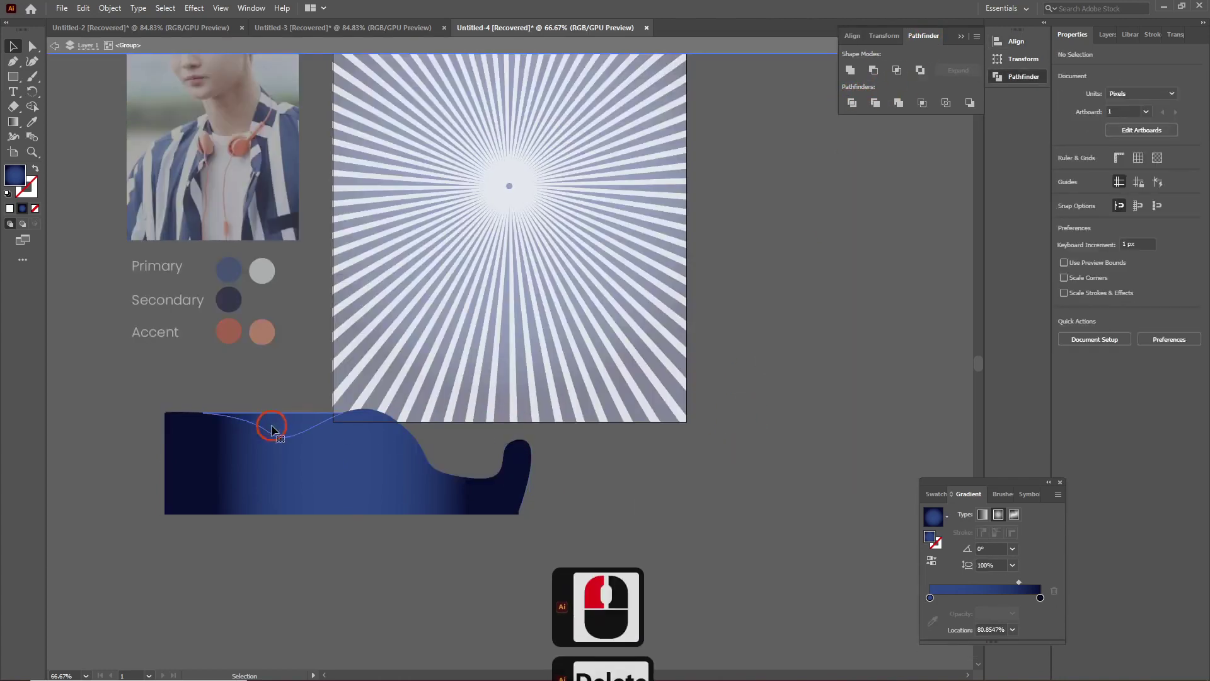
pyautogui.click(278, 424)
pyautogui.click(279, 426)
pyautogui.press('Delete')
pyautogui.click(212, 471)
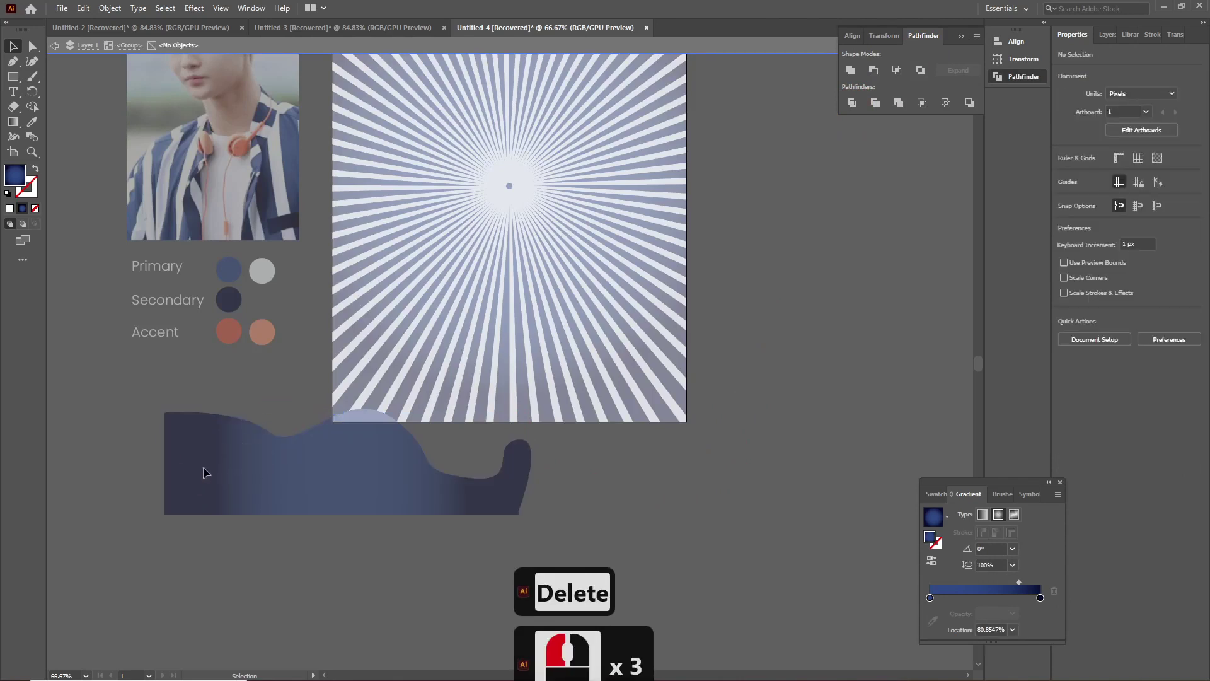
pyautogui.doubleClick(527, 479)
pyautogui.click(527, 479)
pyautogui.click(527, 479)
pyautogui.click(527, 478)
pyautogui.press('Delete')
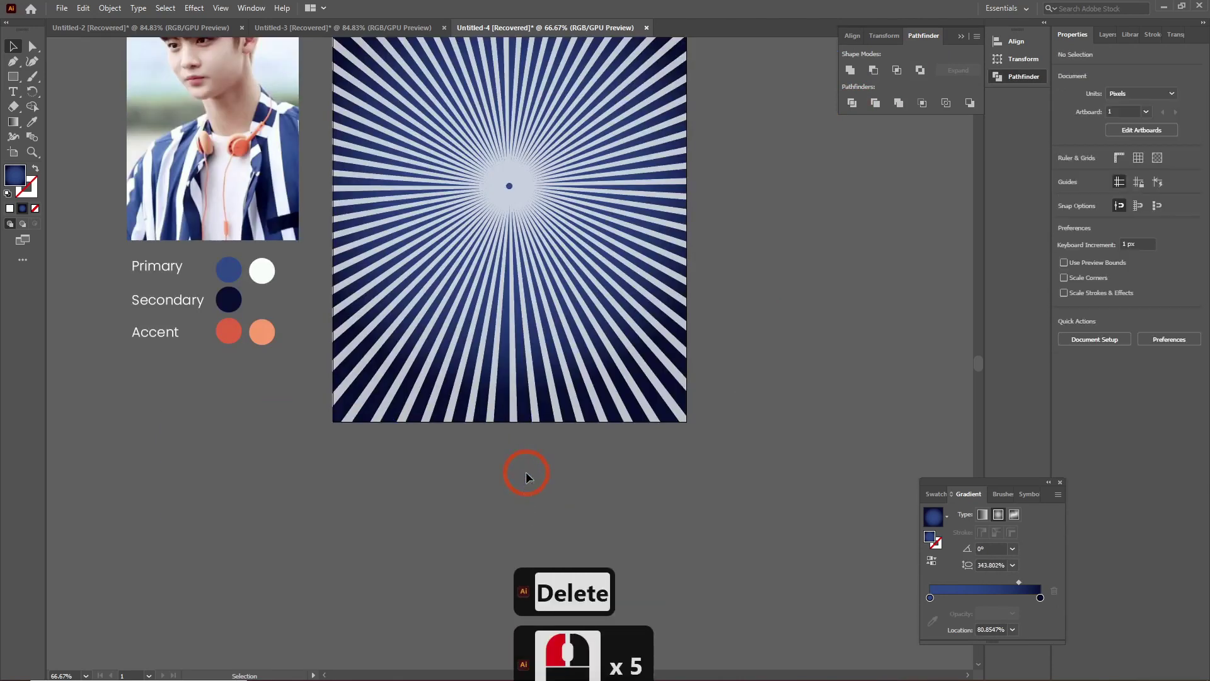
pyautogui.hotkey('ctrl', 'z')
# Delete the piece of the divided group that overhangs beyond the wave's straight right edge.
pyautogui.doubleClick(526, 474)
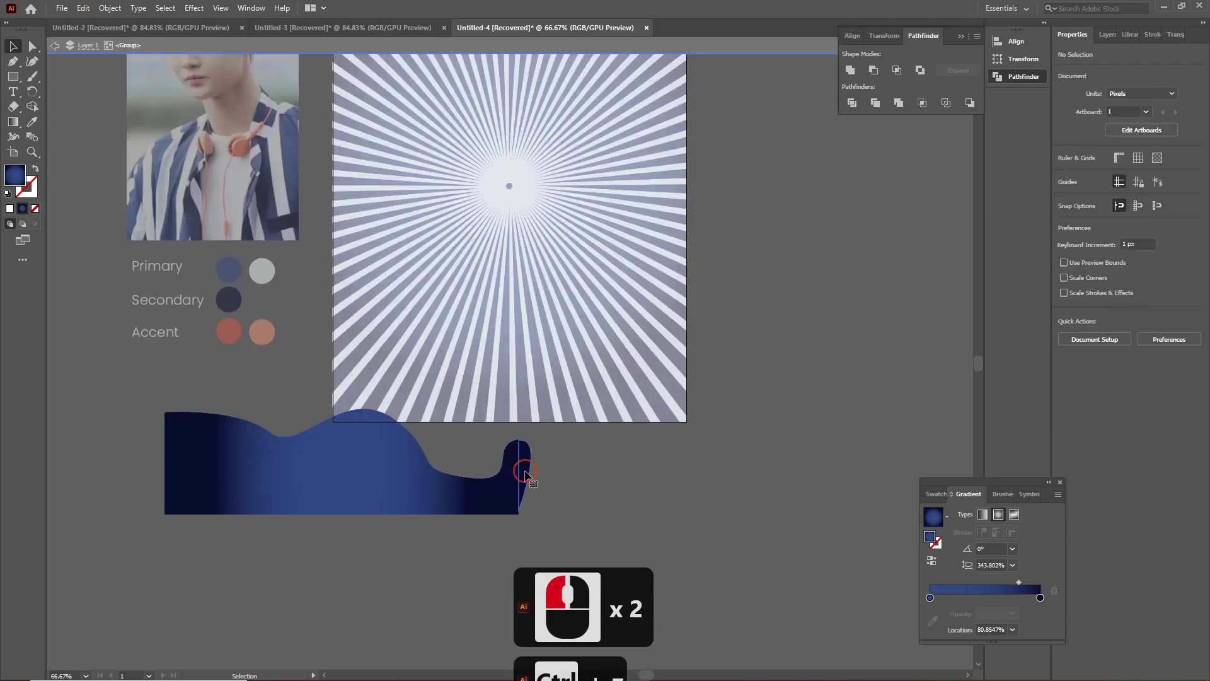
pyautogui.click(527, 476)
pyautogui.press('Delete')
pyautogui.doubleClick(490, 502)
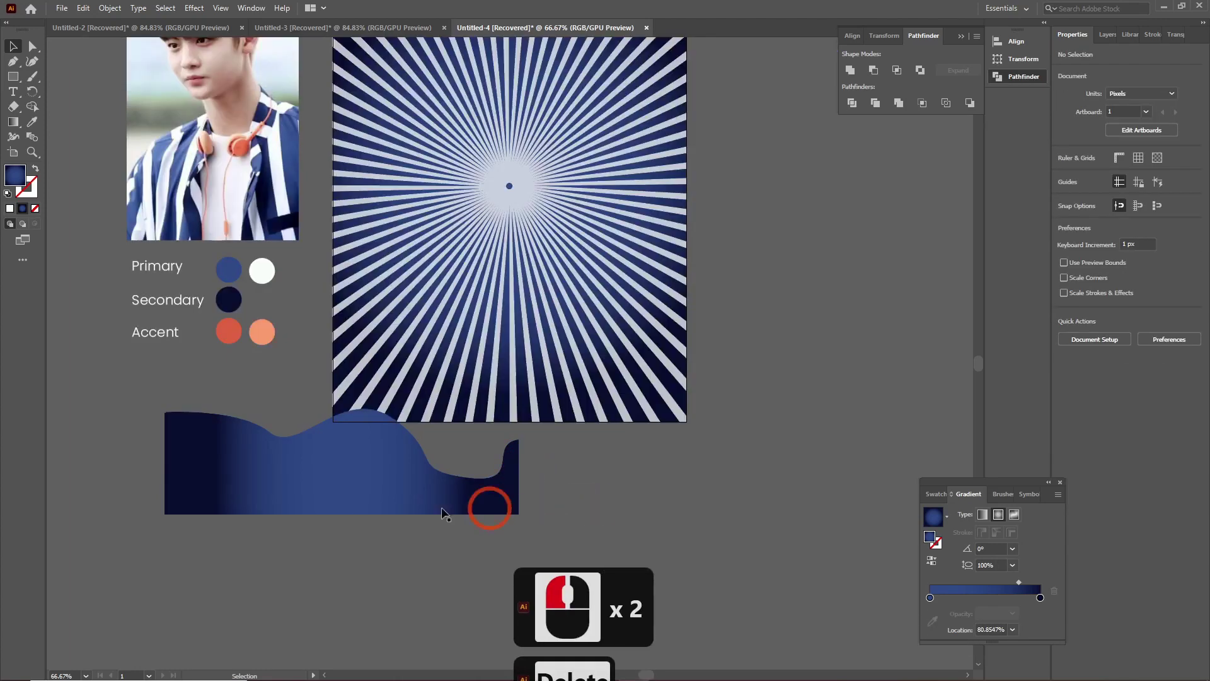
# Align the trimmed wave group to the artboard's bottom edge and centre it horizontally.
pyautogui.click(314, 492)
pyautogui.click(852, 35)
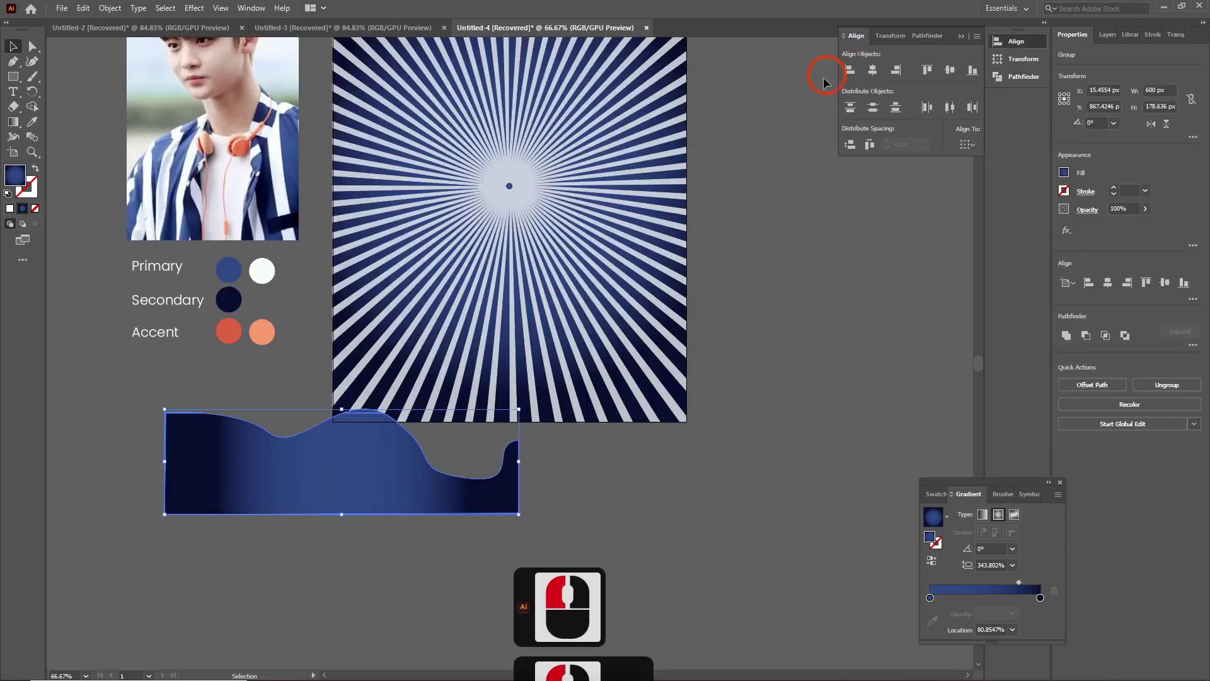
pyautogui.click(972, 71)
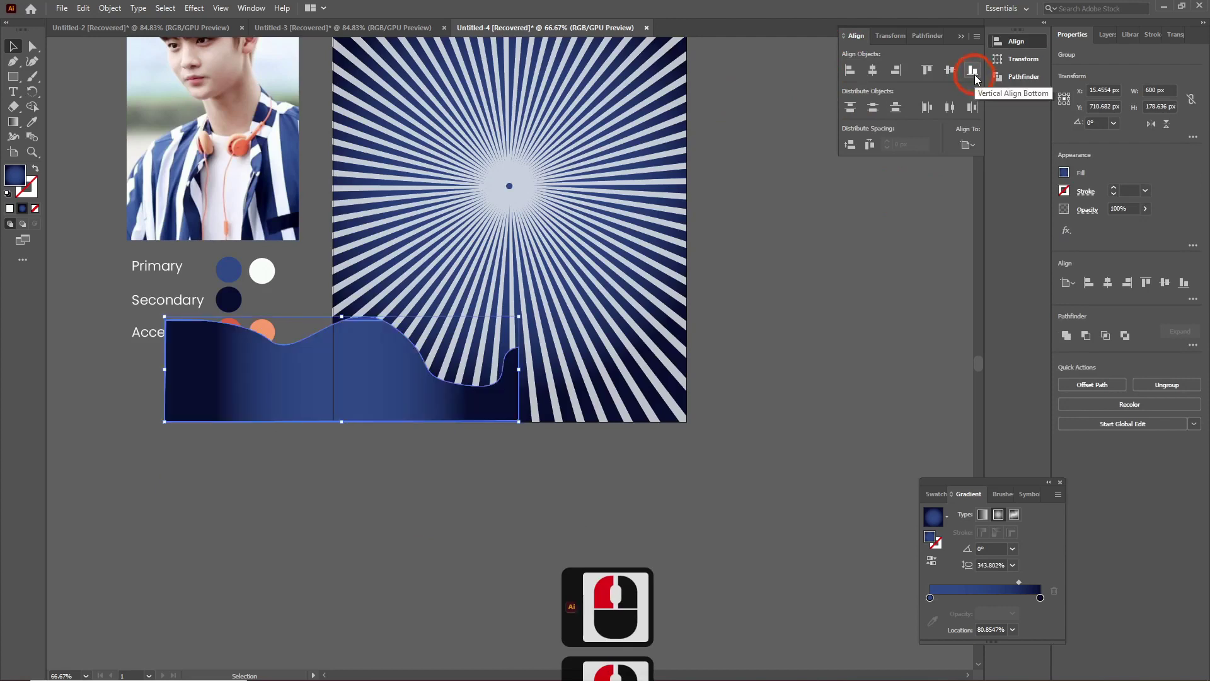
pyautogui.click(872, 70)
pyautogui.doubleClick(843, 335)
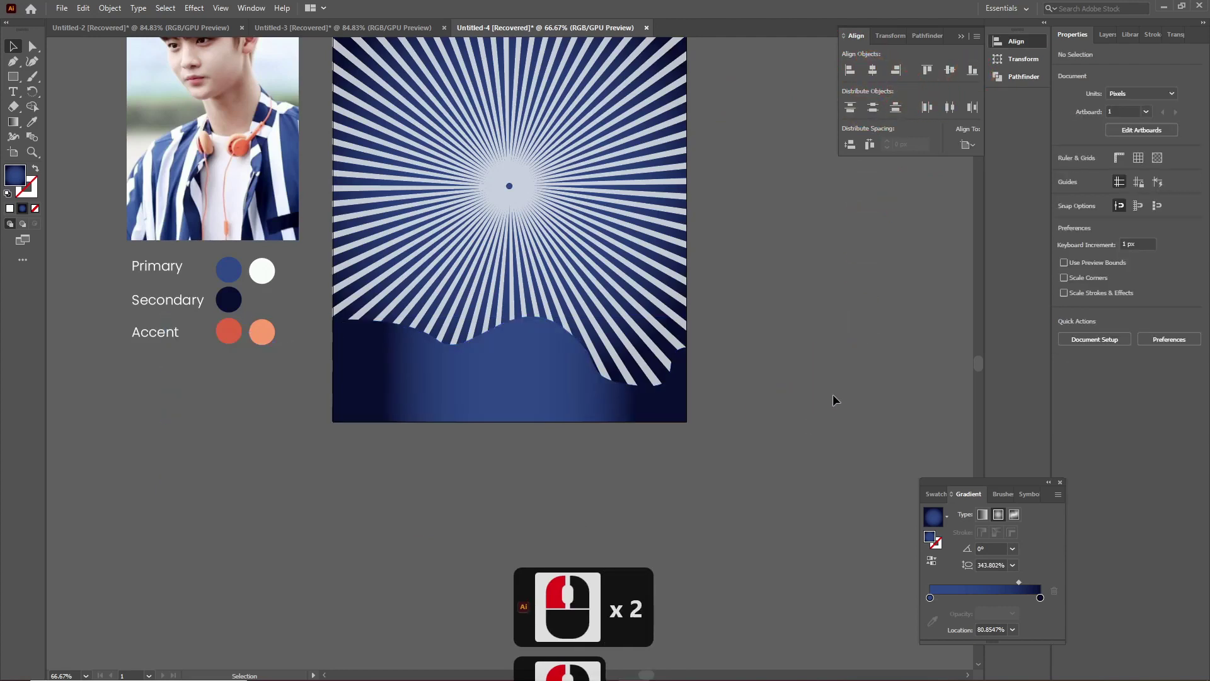
pyautogui.scroll(6, 833, 395)
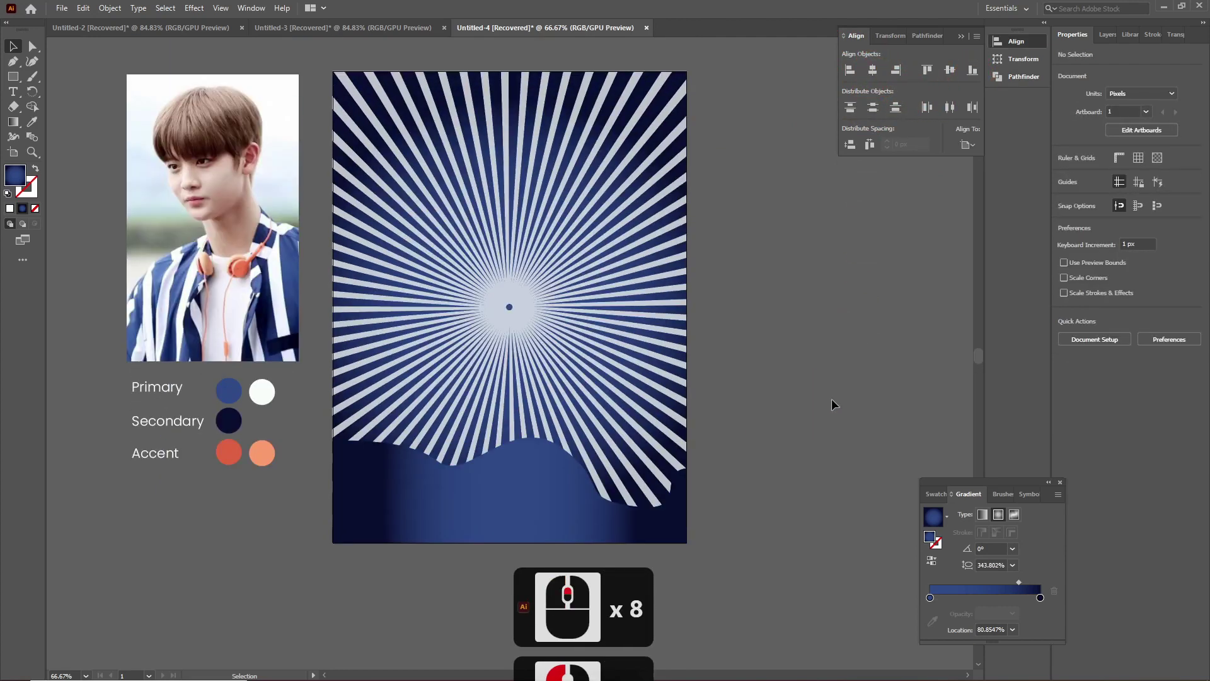
# Copy the wave group and paste the duplicate in front of the original.
pyautogui.click(575, 489)
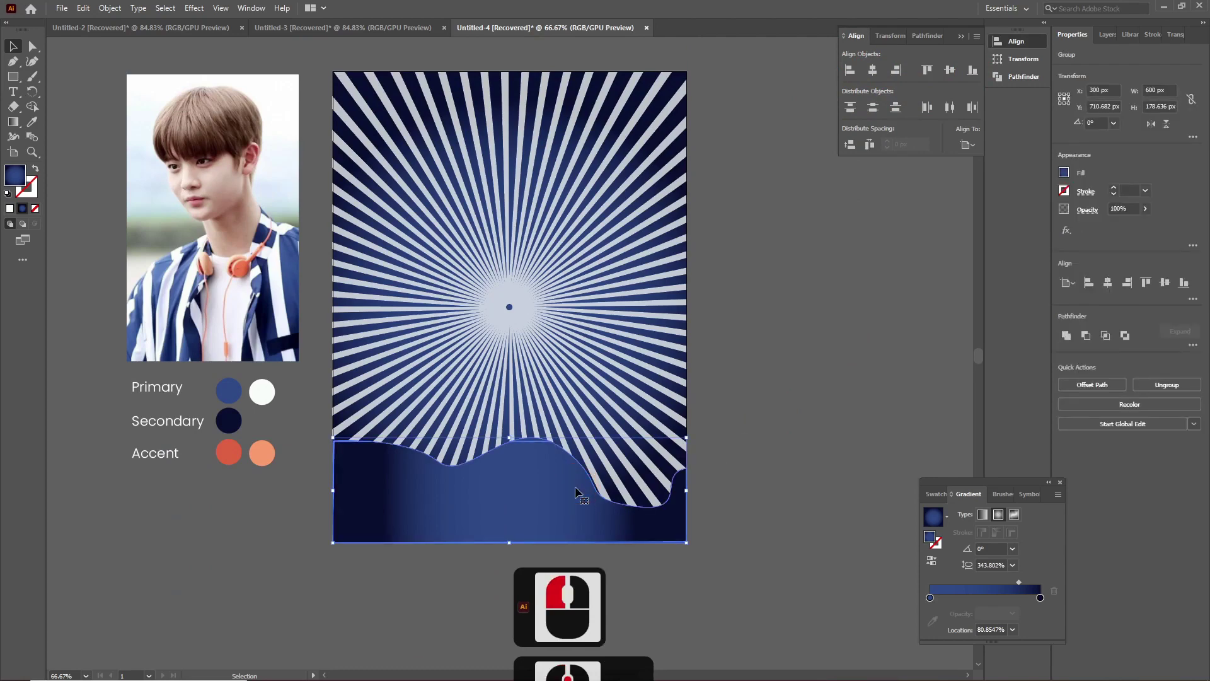
pyautogui.hotkey('ctrl', 'c')
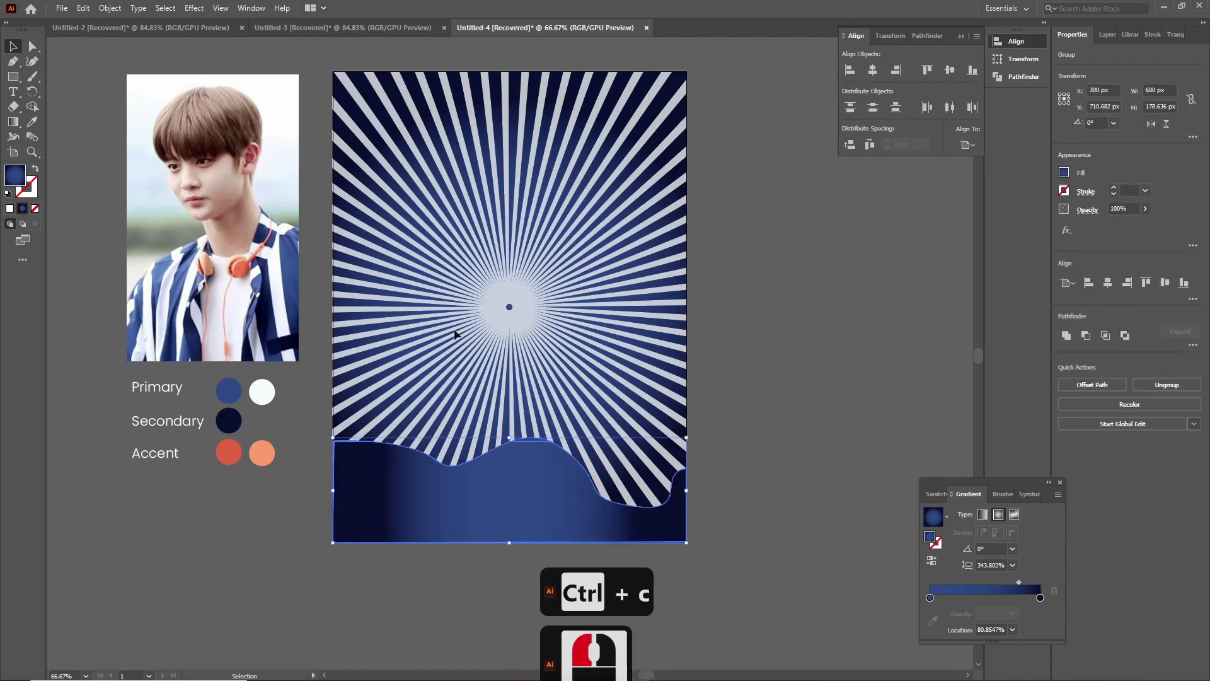
pyautogui.click(83, 8)
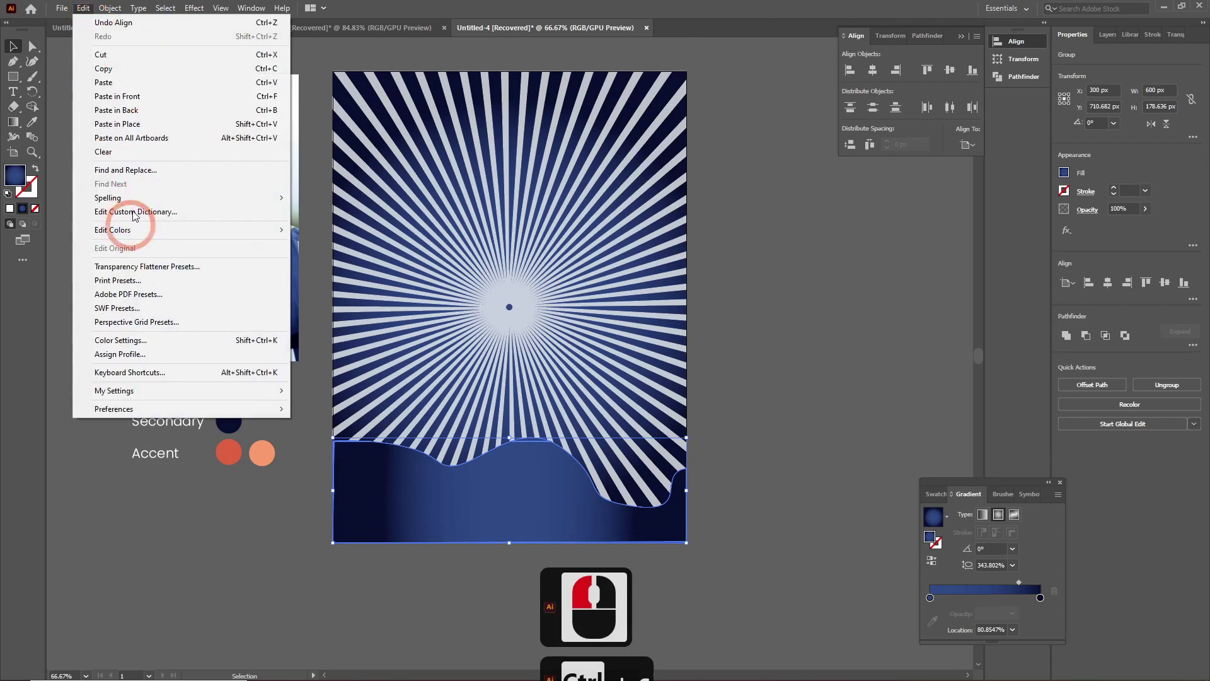
pyautogui.click(137, 101)
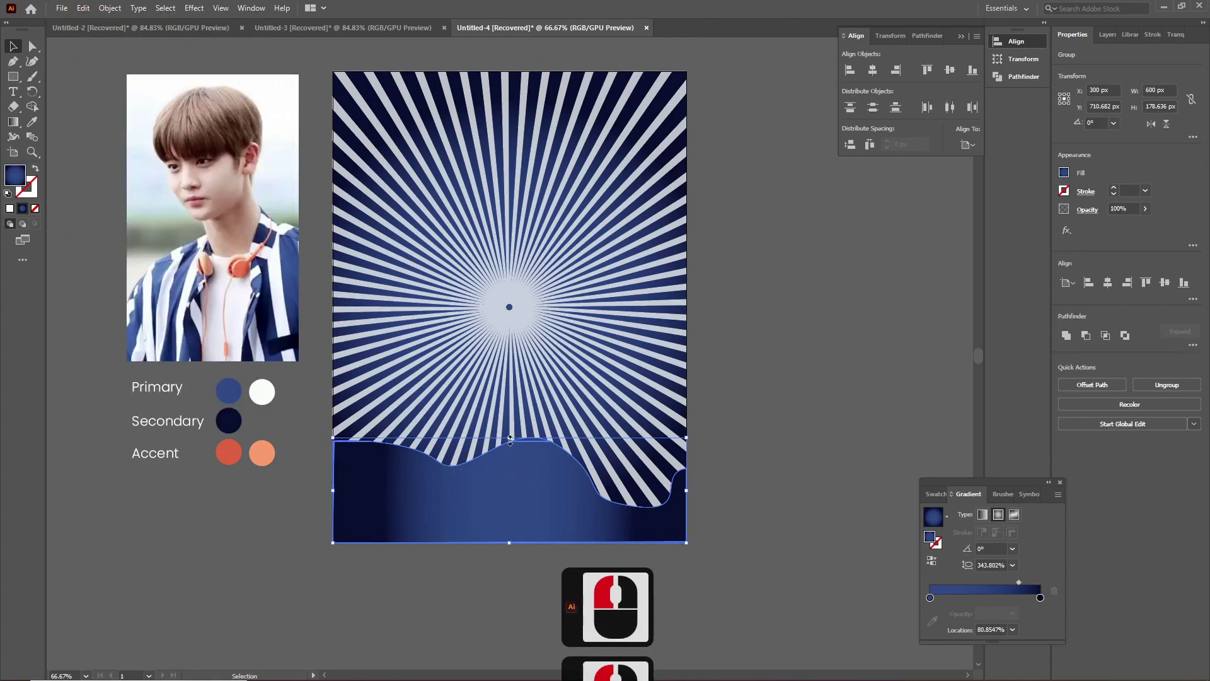
# Resize the wave copy to about 594 px wide and 185 px high and centre it horizontally on the artboard.
pyautogui.moveTo(510, 439); pyautogui.dragTo(509, 433)
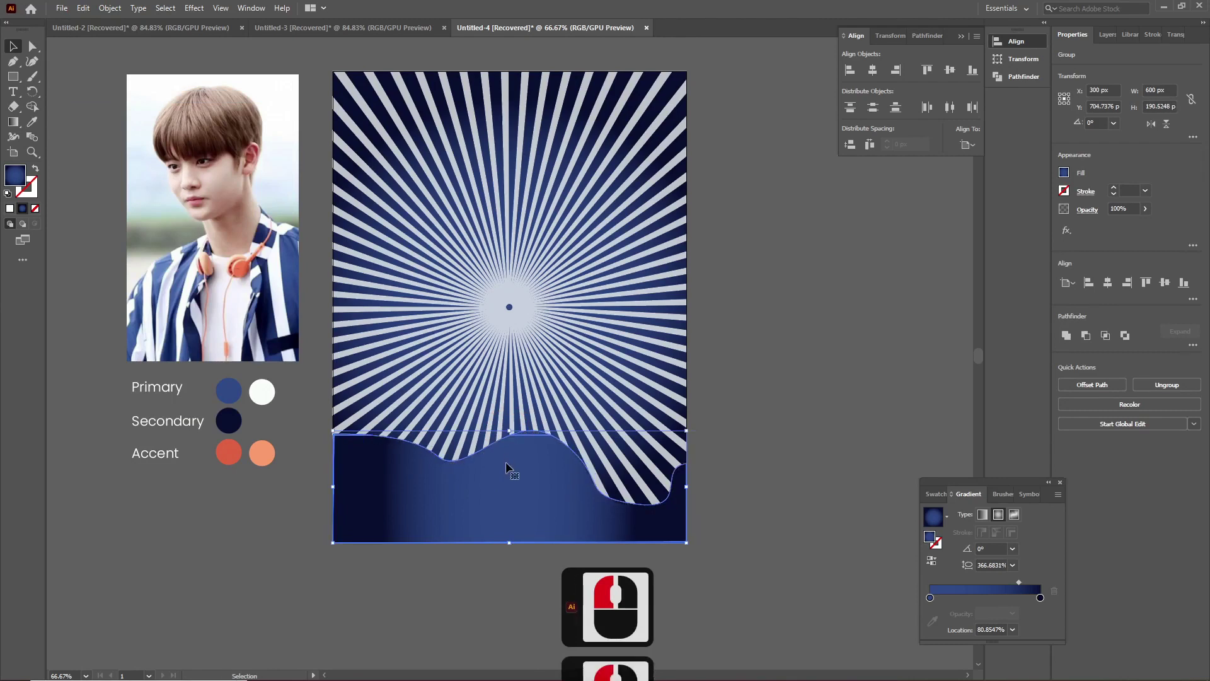
pyautogui.moveTo(509, 542); pyautogui.dragTo(508, 539)
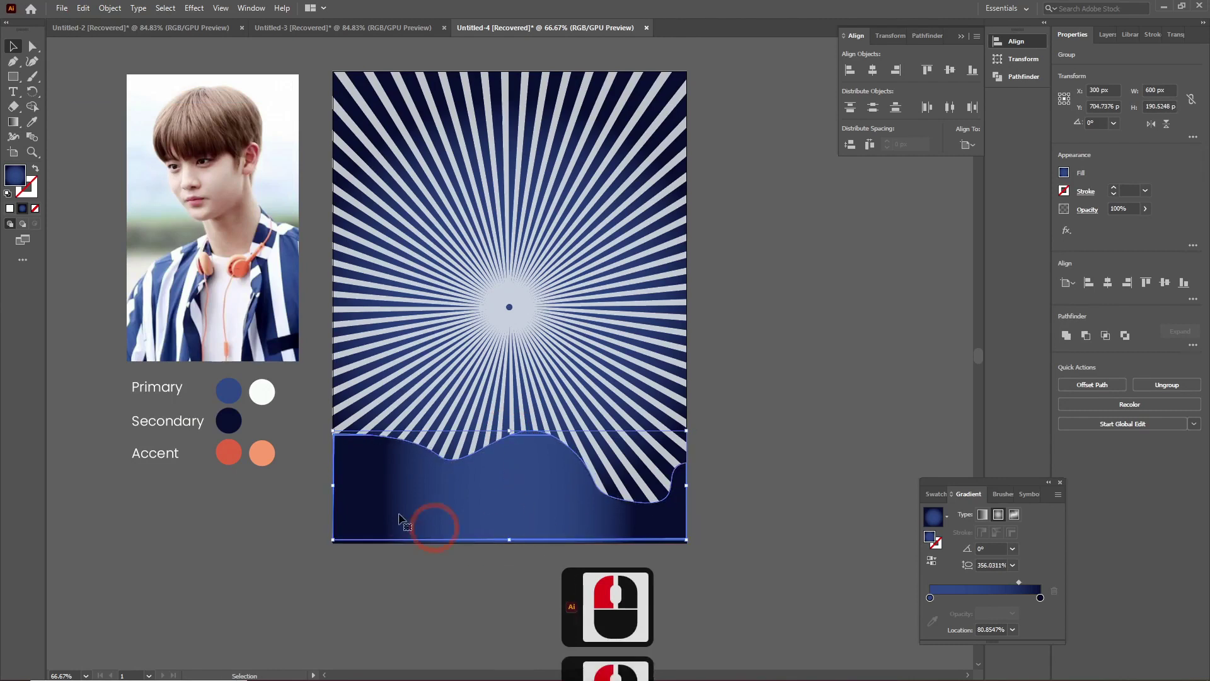
pyautogui.moveTo(334, 484); pyautogui.dragTo(336, 485)
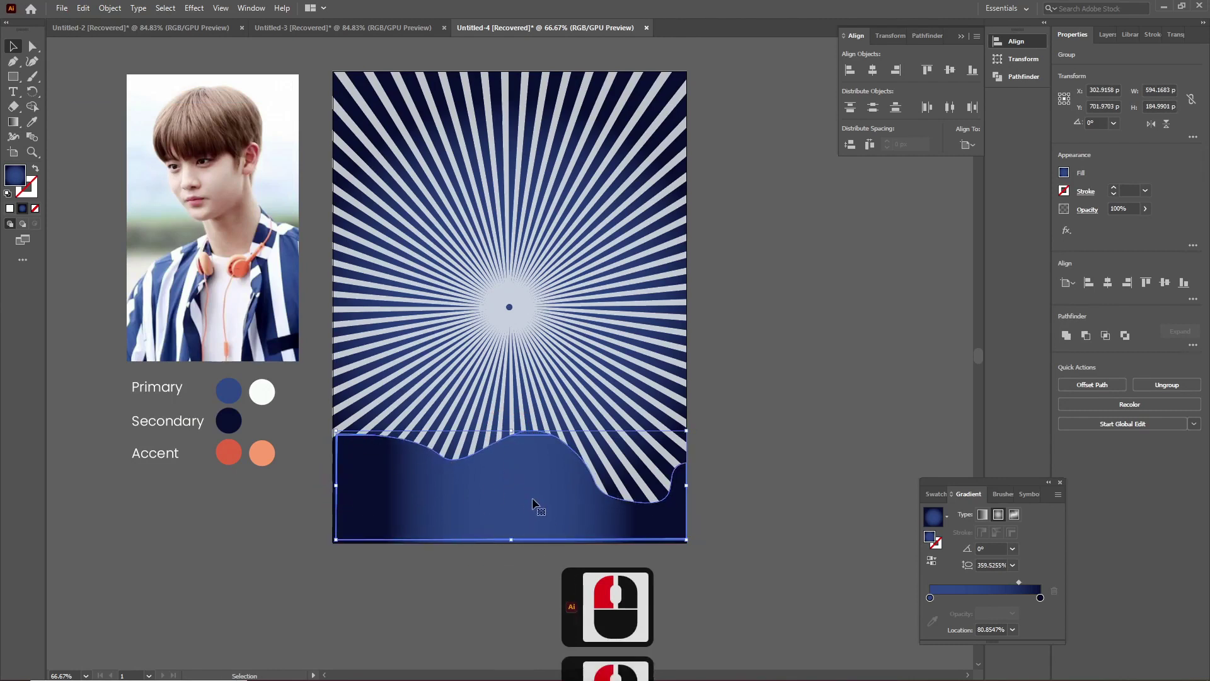
pyautogui.click(872, 70)
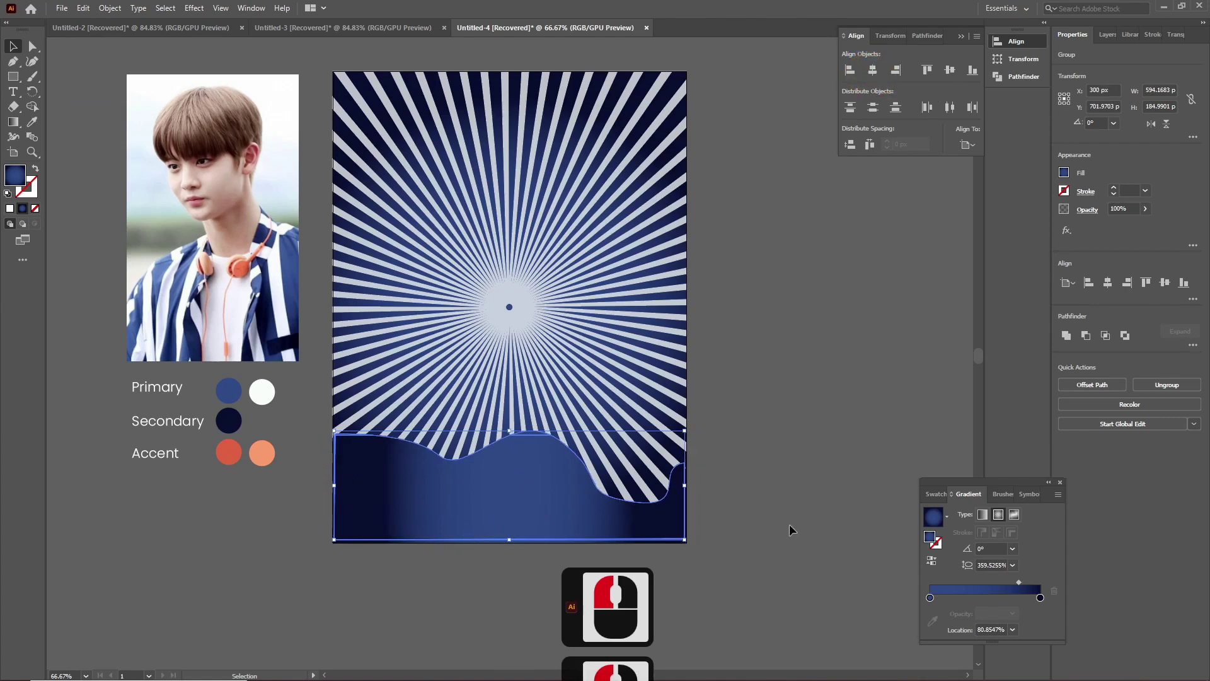
# Give the wave copy a 5 pt dashed stroke and no fill.
pyautogui.click(1145, 192)
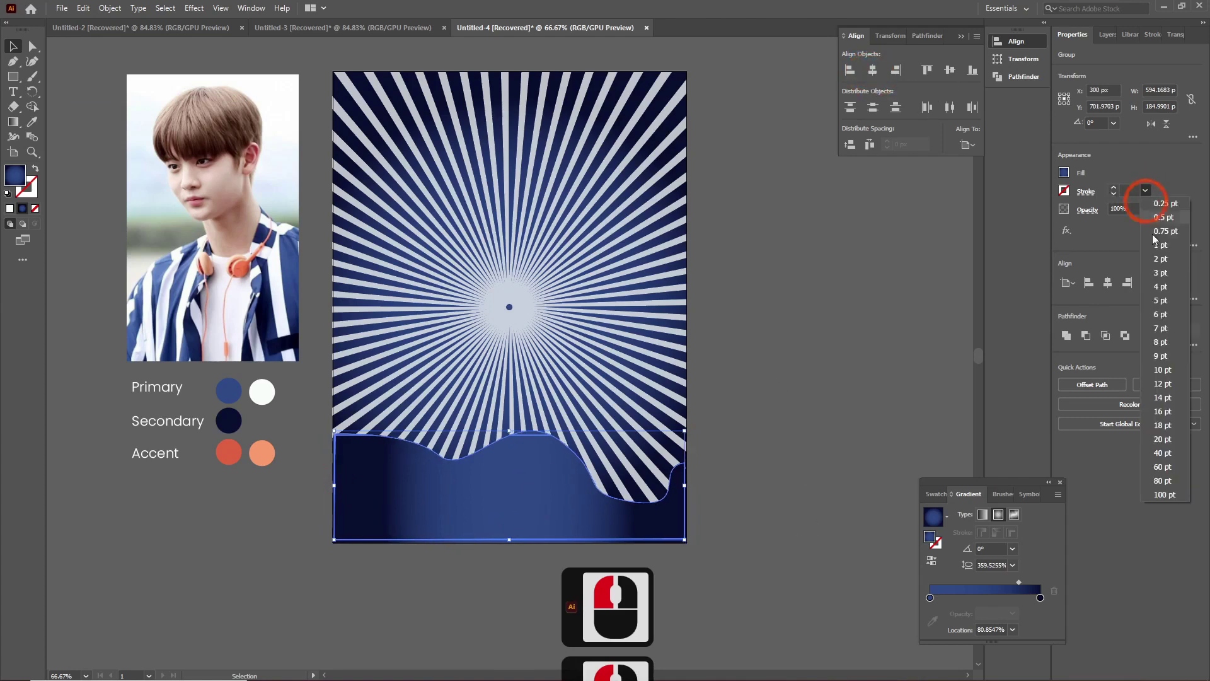
pyautogui.click(1163, 300)
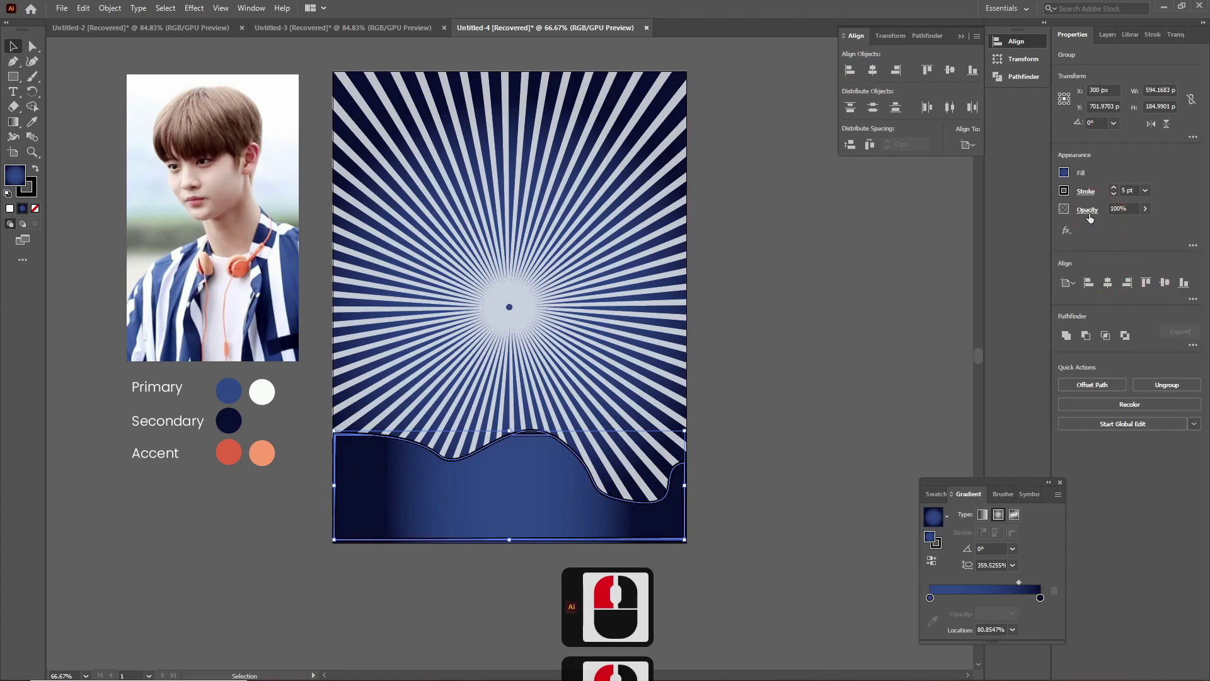
pyautogui.click(1067, 189)
pyautogui.click(930, 224)
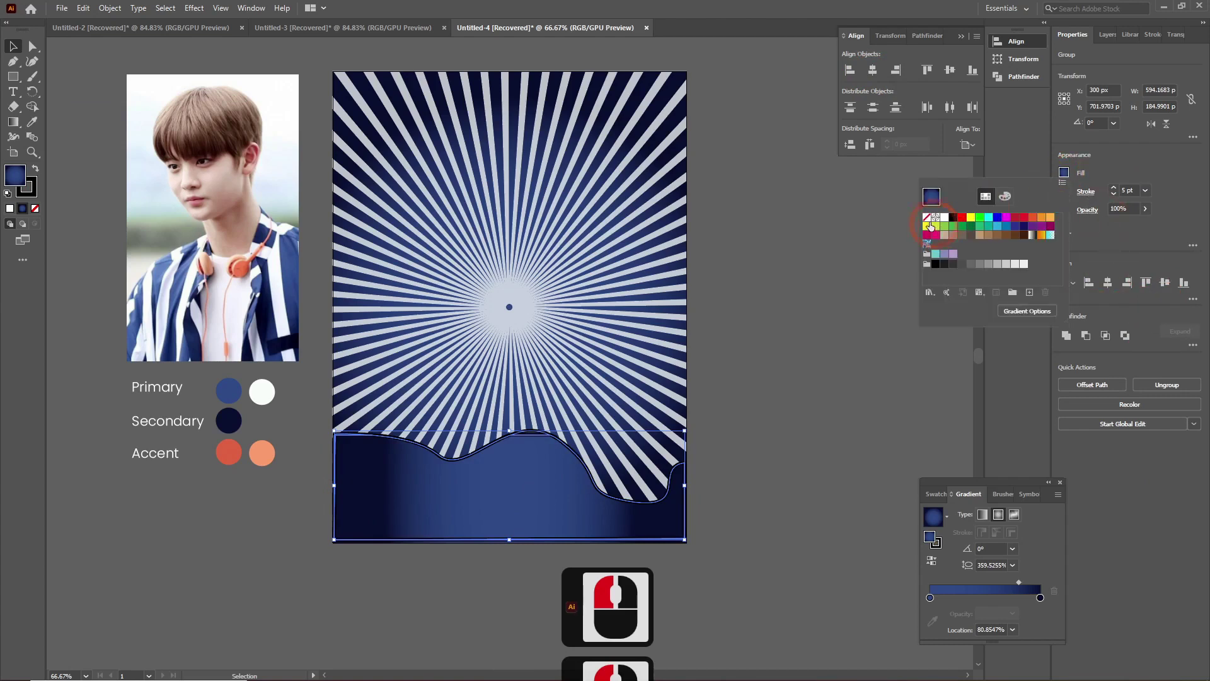
pyautogui.click(926, 219)
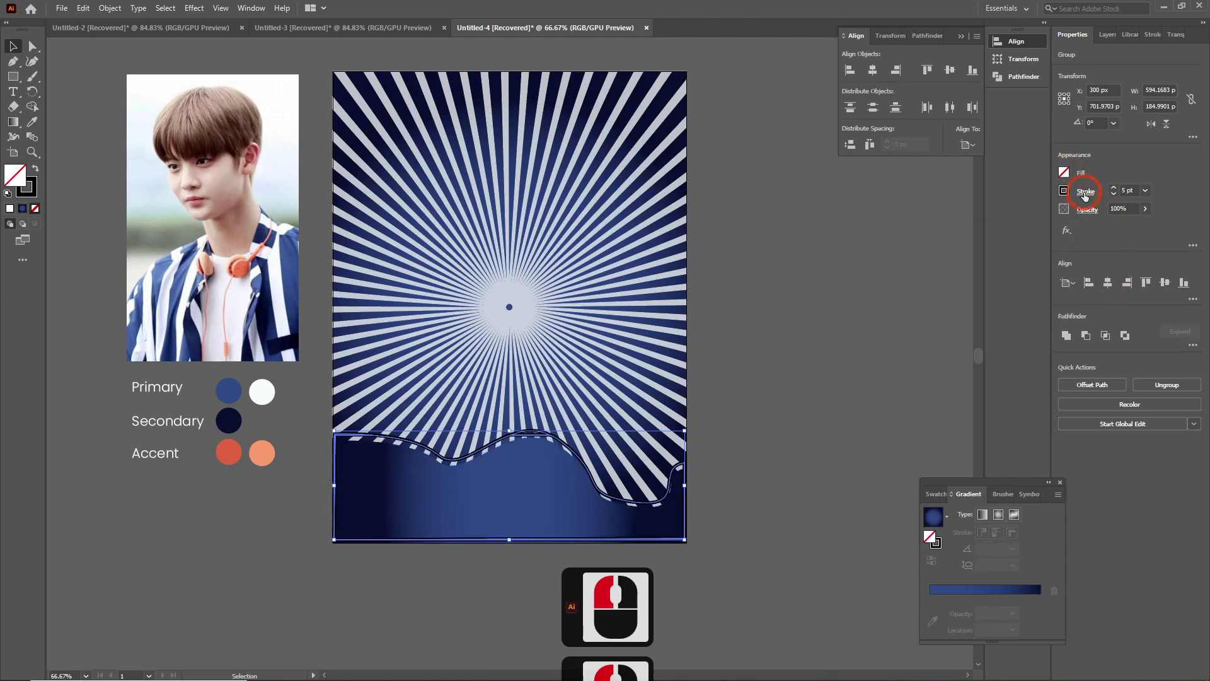
pyautogui.doubleClick(1085, 193)
pyautogui.click(973, 279)
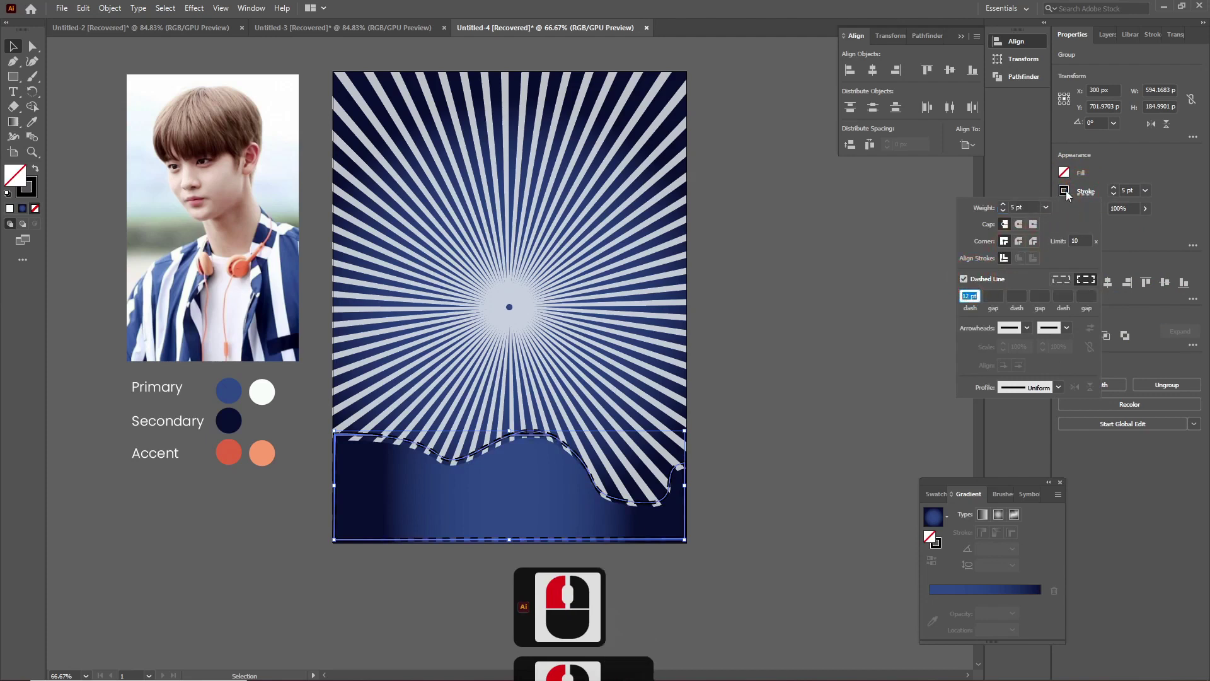
# Set the dash length of the wave copy's dashed stroke to 19 pt.
pyautogui.doubleClick(991, 296)
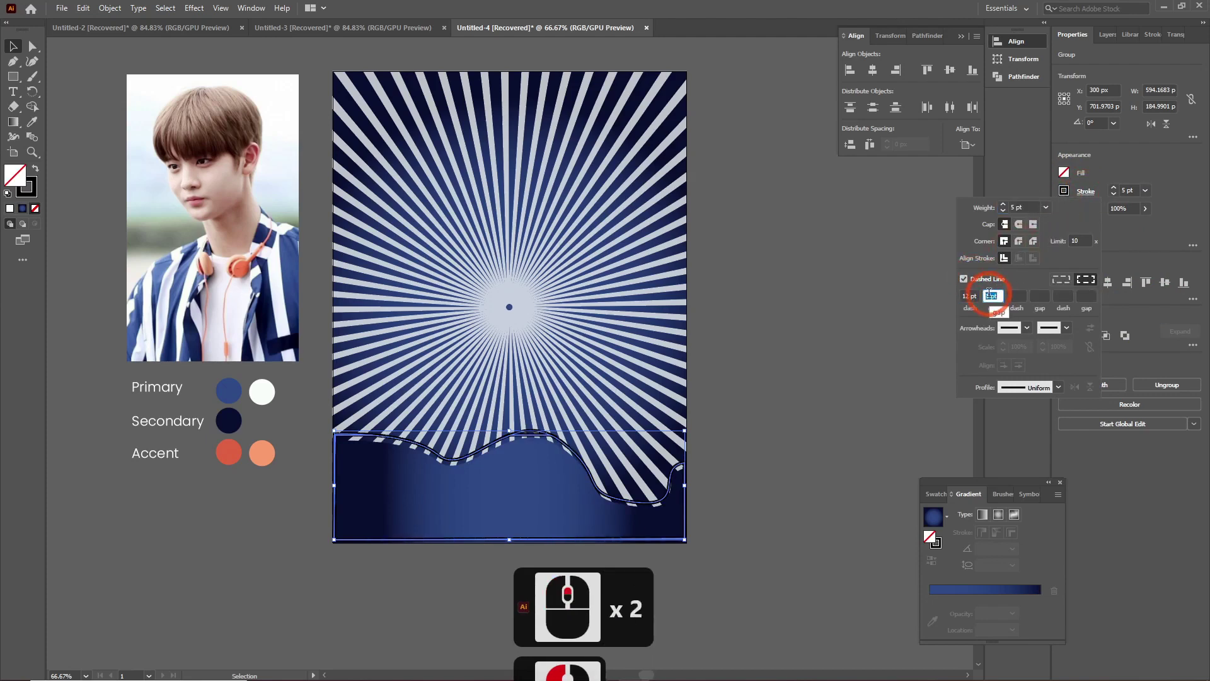
pyautogui.scroll(-5, 989, 293)
pyautogui.click(969, 295)
pyautogui.scroll(17, 969, 295)
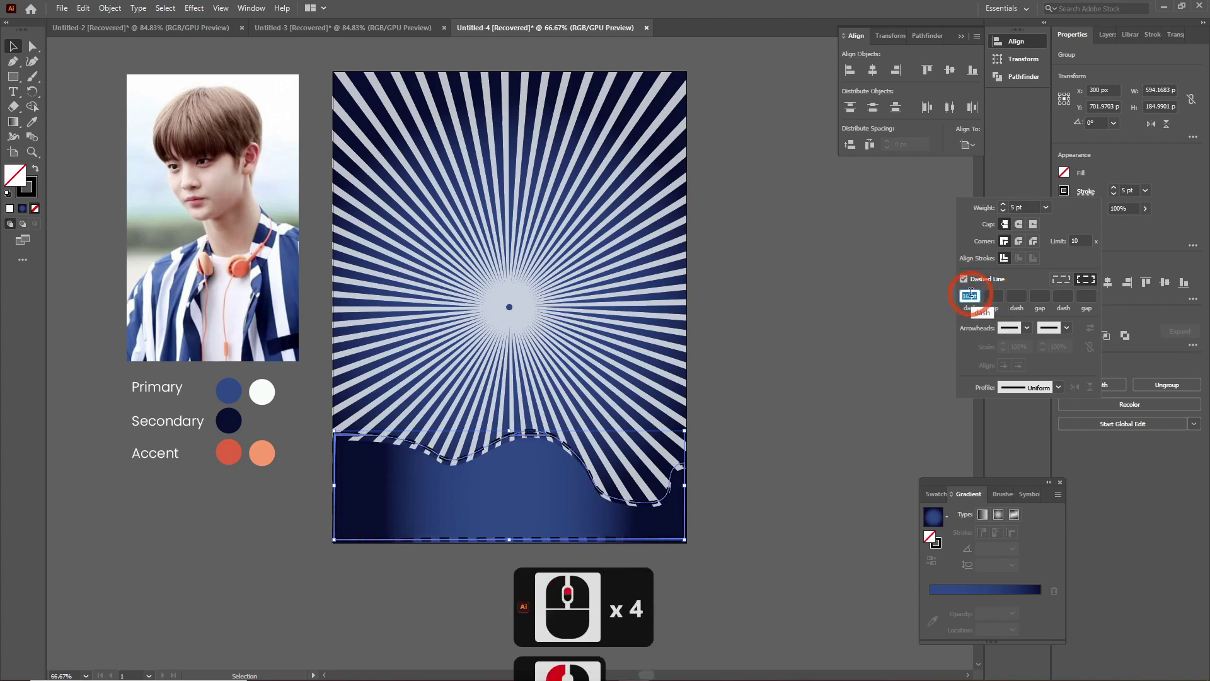
pyautogui.scroll(10, 970, 292)
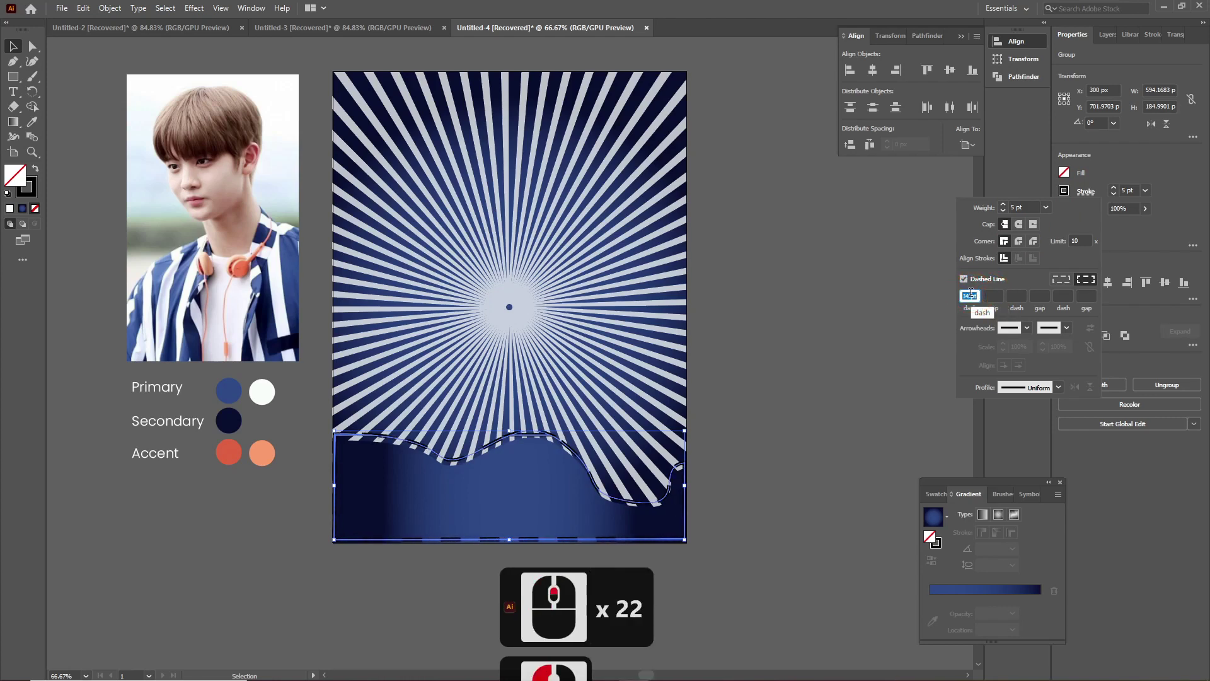
pyautogui.scroll(2, 971, 293)
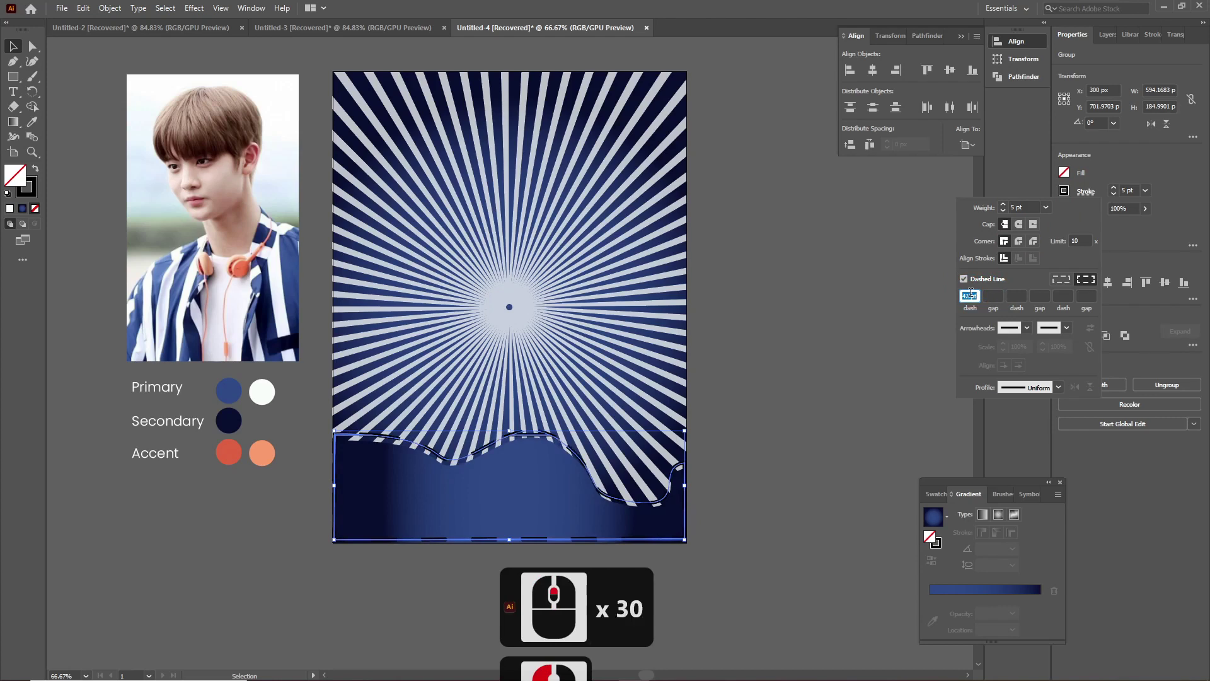
pyautogui.scroll(-18, 971, 293)
pyautogui.scroll(-8, 970, 292)
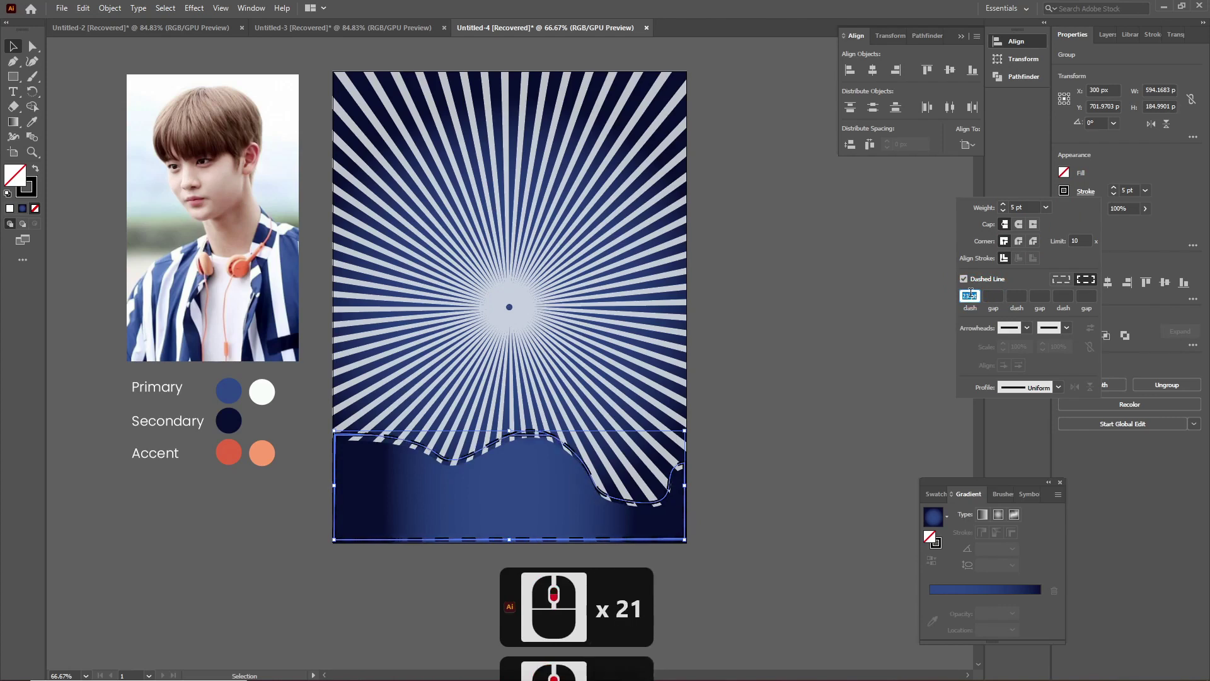
pyautogui.scroll(-18, 970, 292)
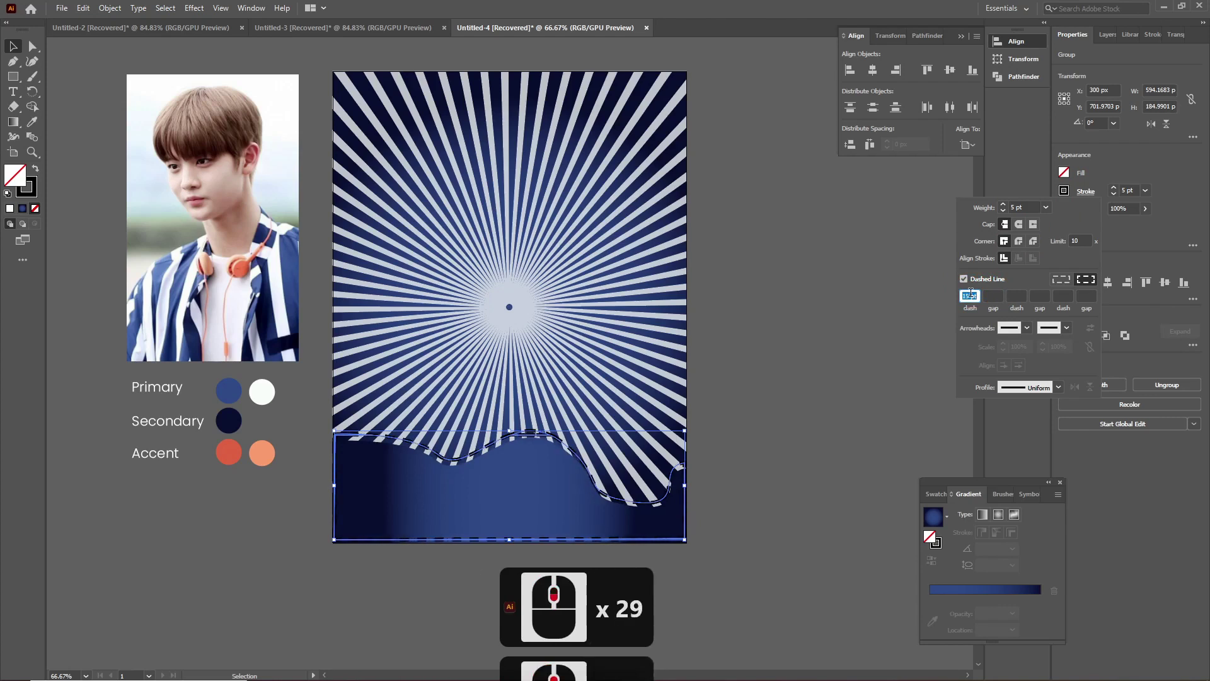
pyautogui.scroll(6, 971, 292)
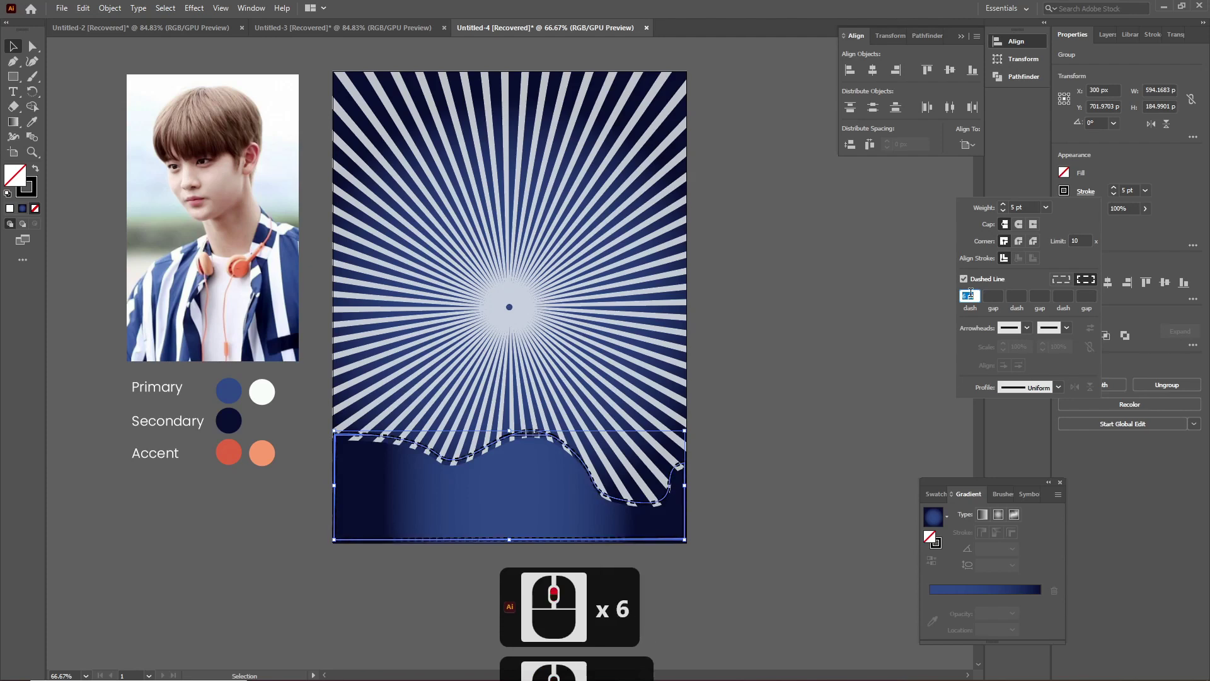
pyautogui.scroll(13, 970, 292)
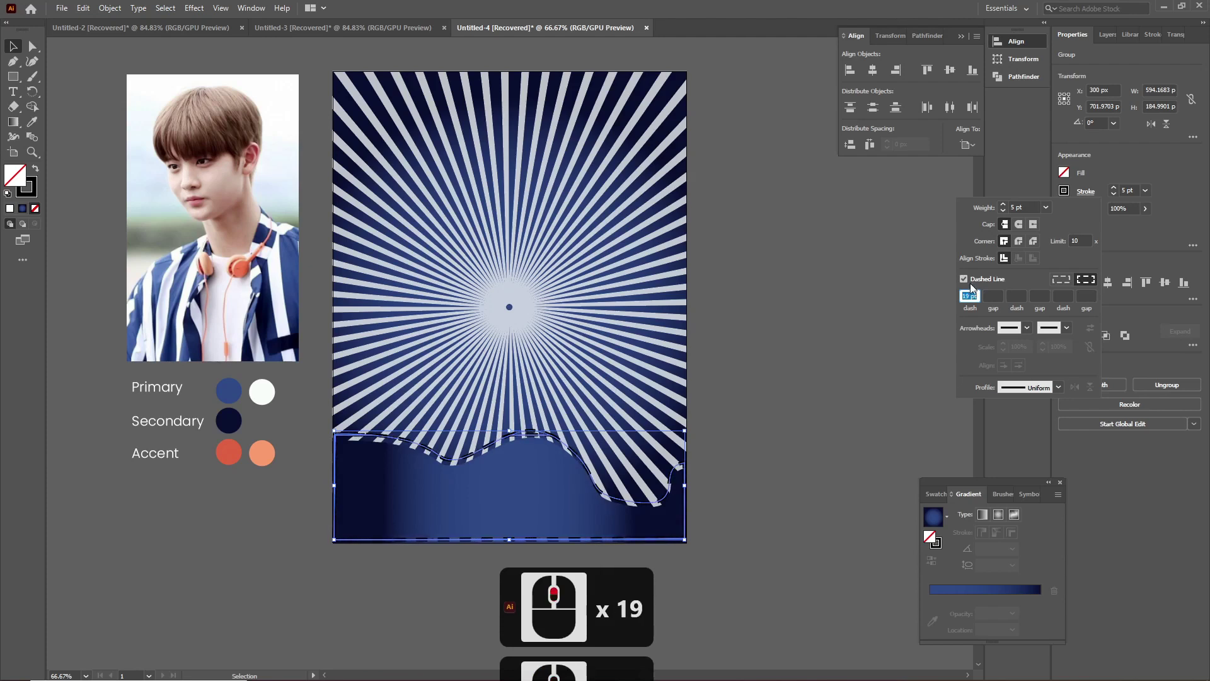
# Fine-tune the gap of the wave copy's dashed stroke so the dashes stay closely spaced.
pyautogui.click(988, 293)
pyautogui.scroll(5, 989, 294)
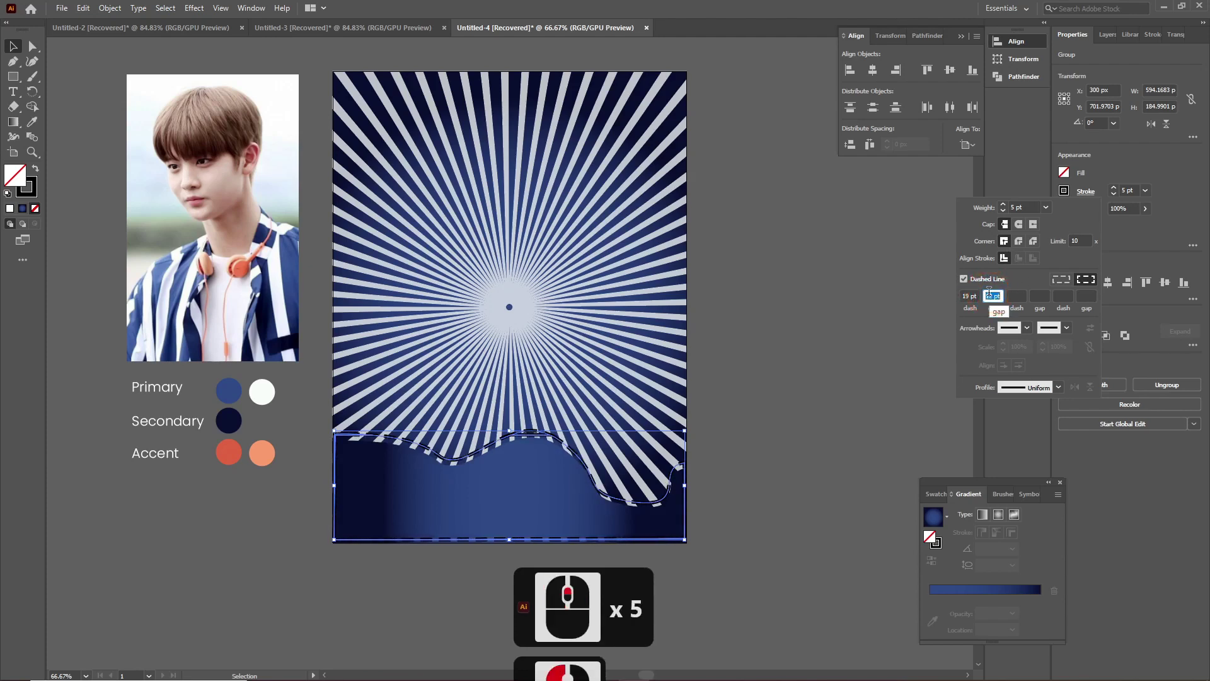
pyautogui.scroll(4, 988, 291)
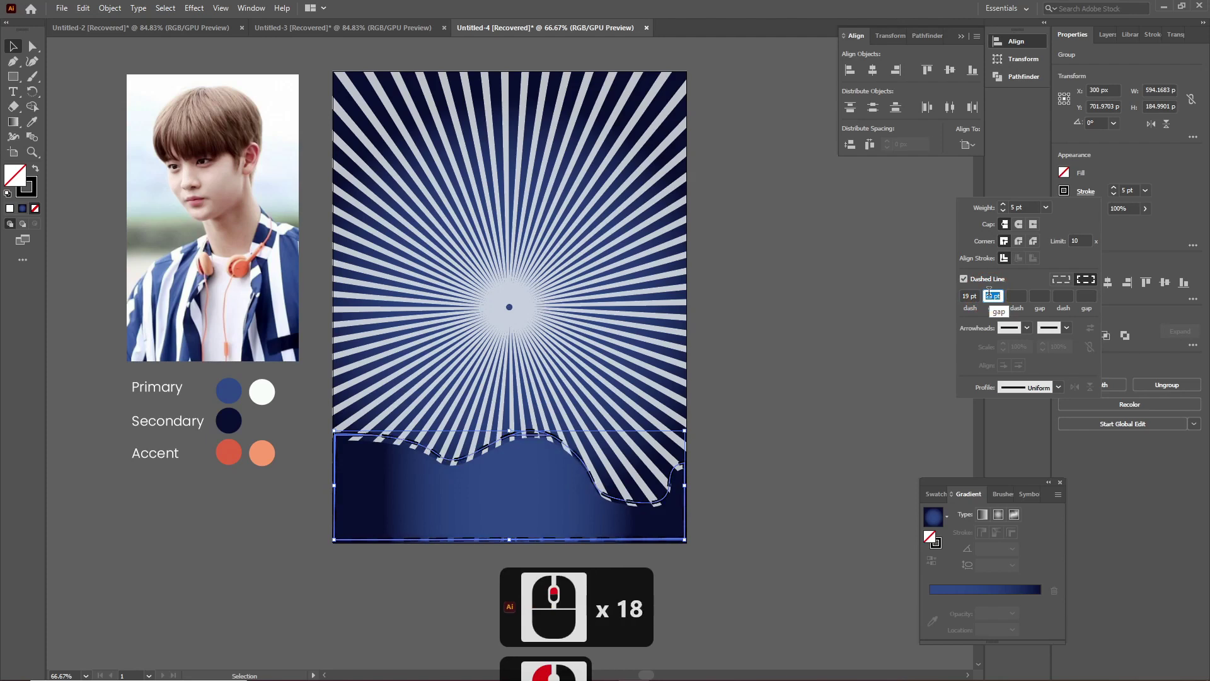
pyautogui.scroll(-8, 989, 291)
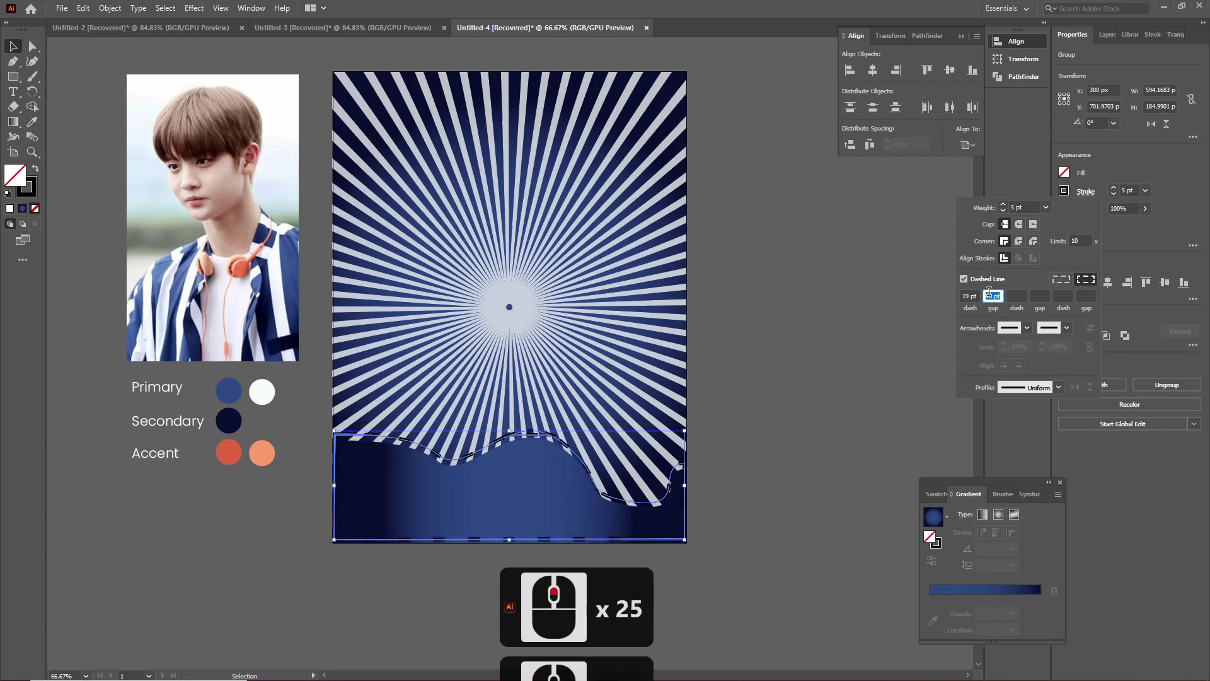
pyautogui.scroll(-20, 989, 291)
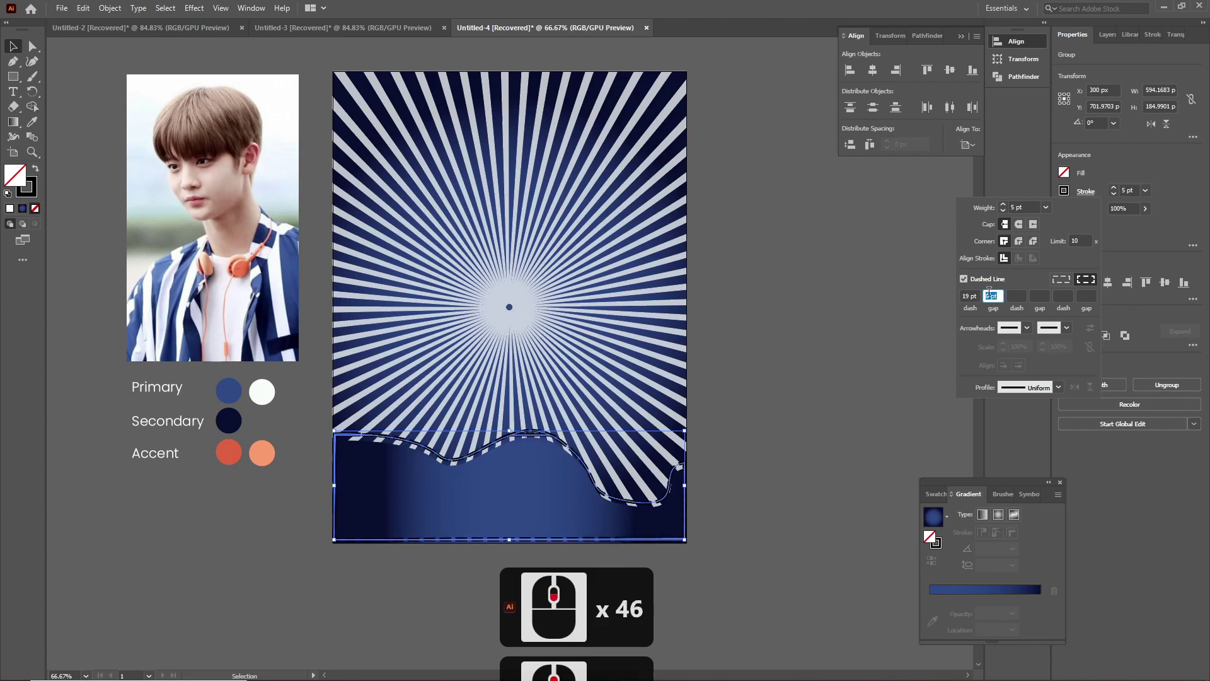
pyautogui.click(989, 292)
pyautogui.press('Return')
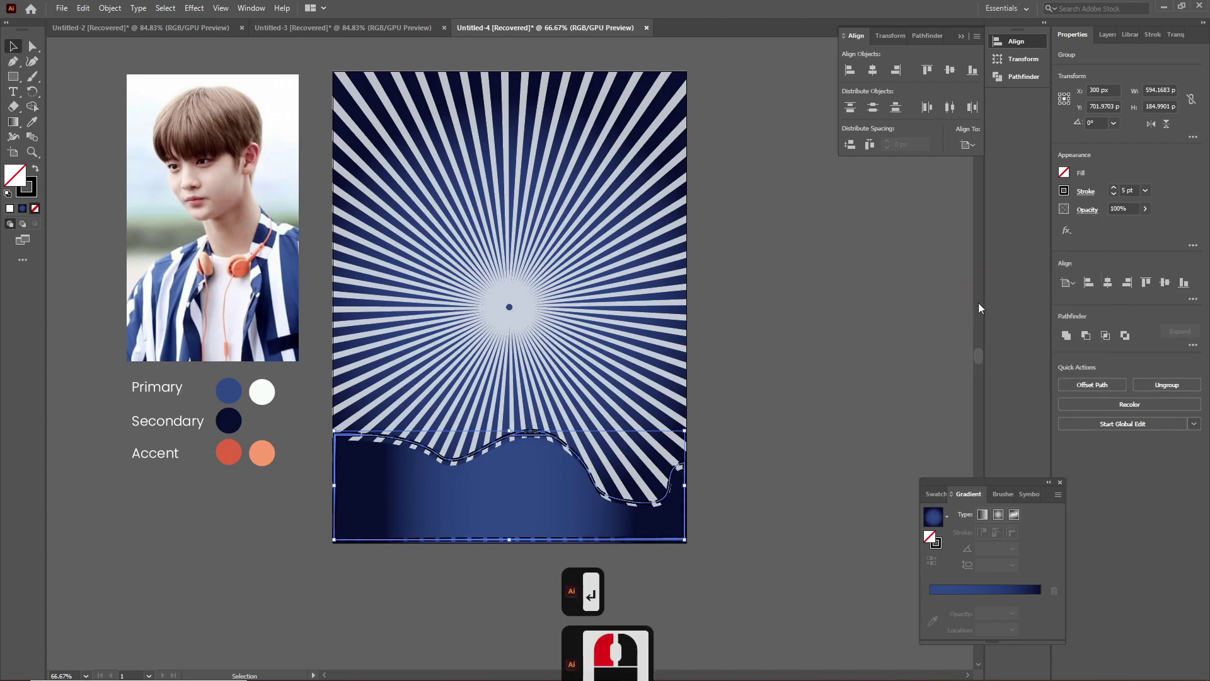
# Change the dashed wave outline's stroke colour to white and deselect it.
pyautogui.click(1064, 190)
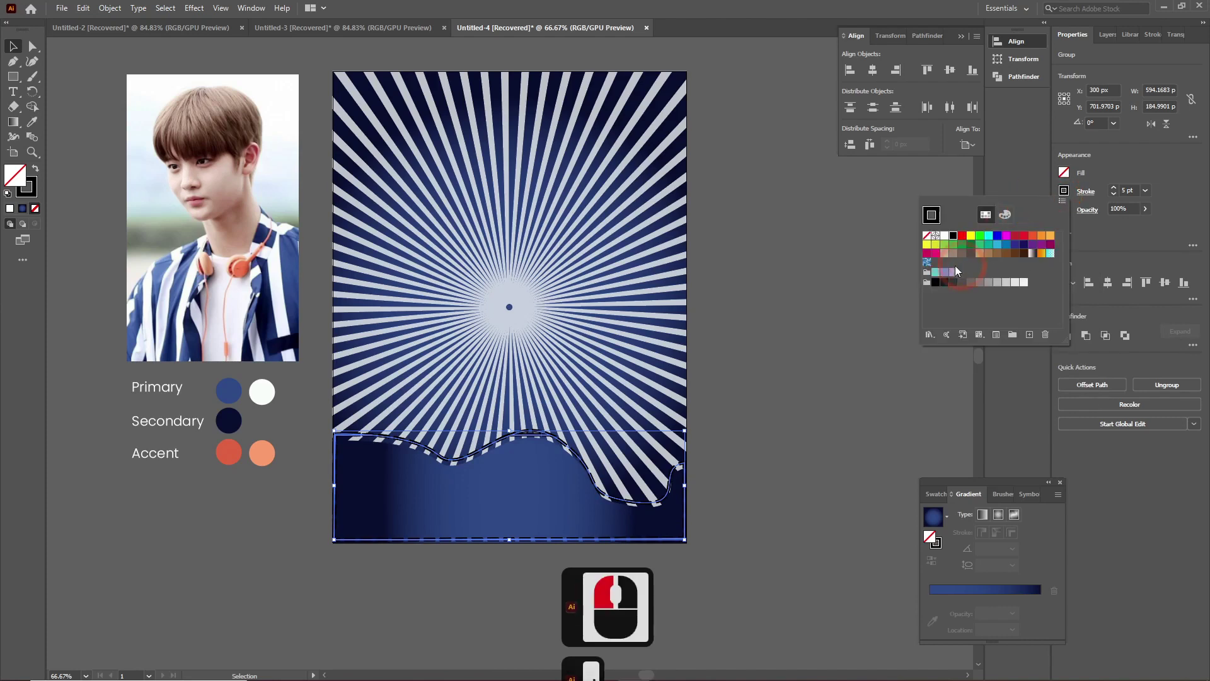
pyautogui.click(945, 236)
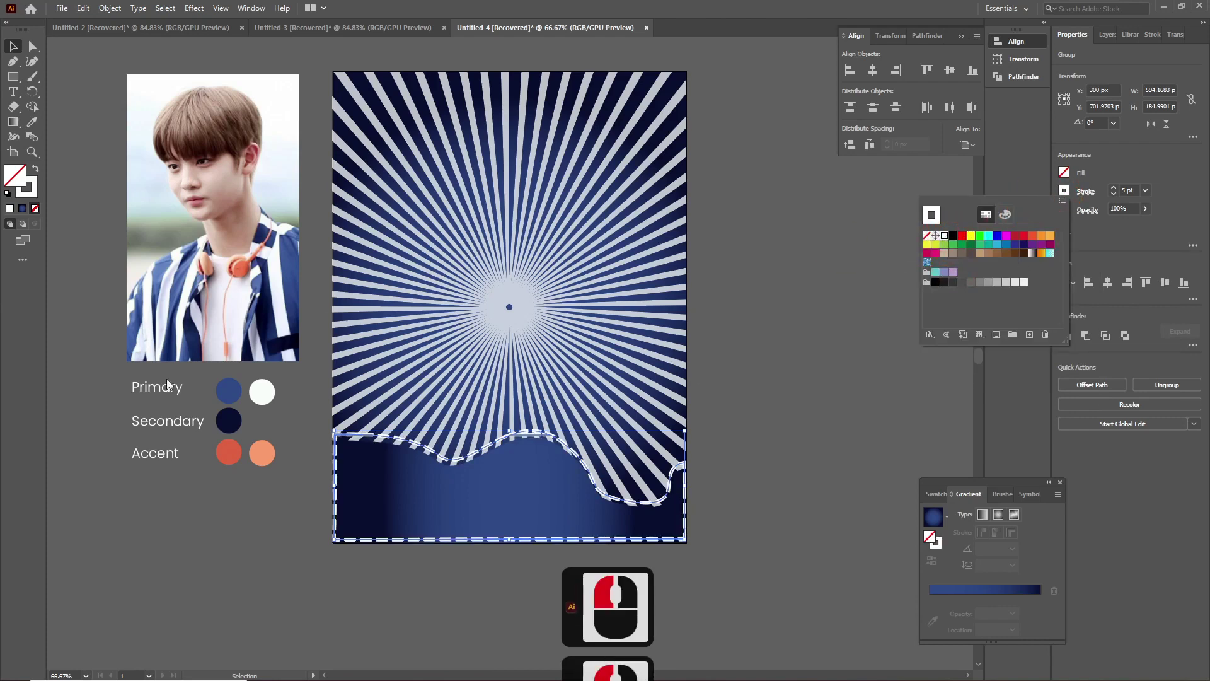
pyautogui.click(209, 507)
pyautogui.click(231, 522)
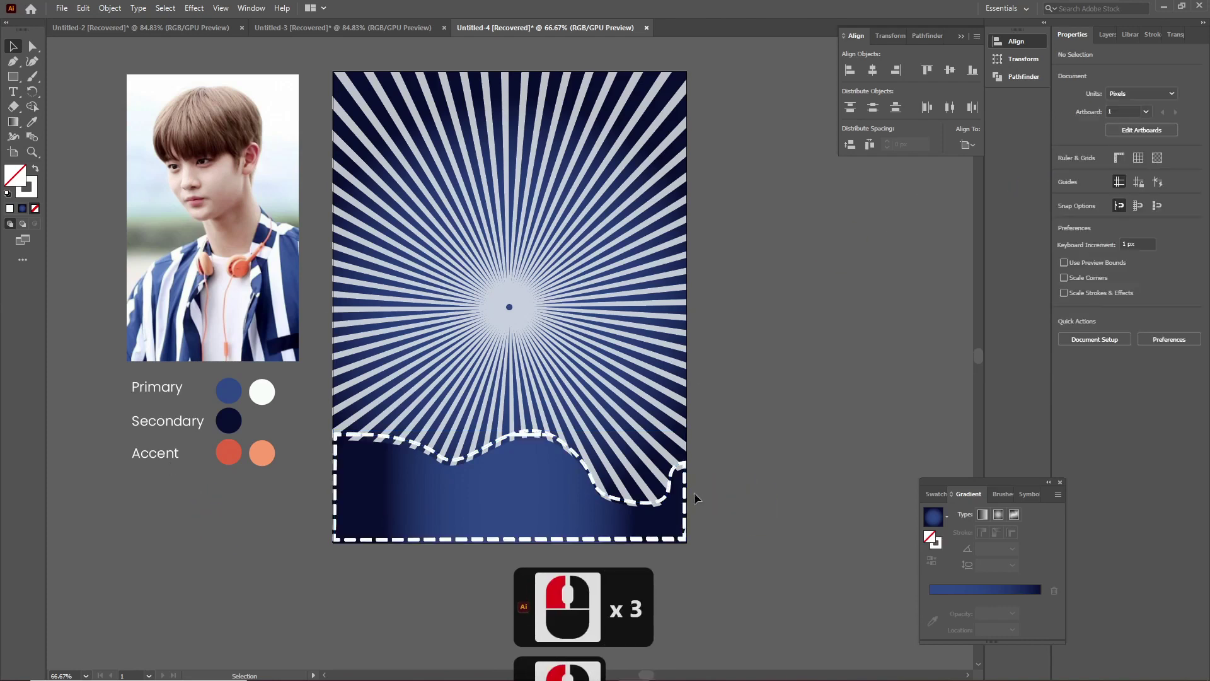
# Isolate the gradient-filled wave path, bring it to the front within its group, and leave isolation.
pyautogui.click(511, 498)
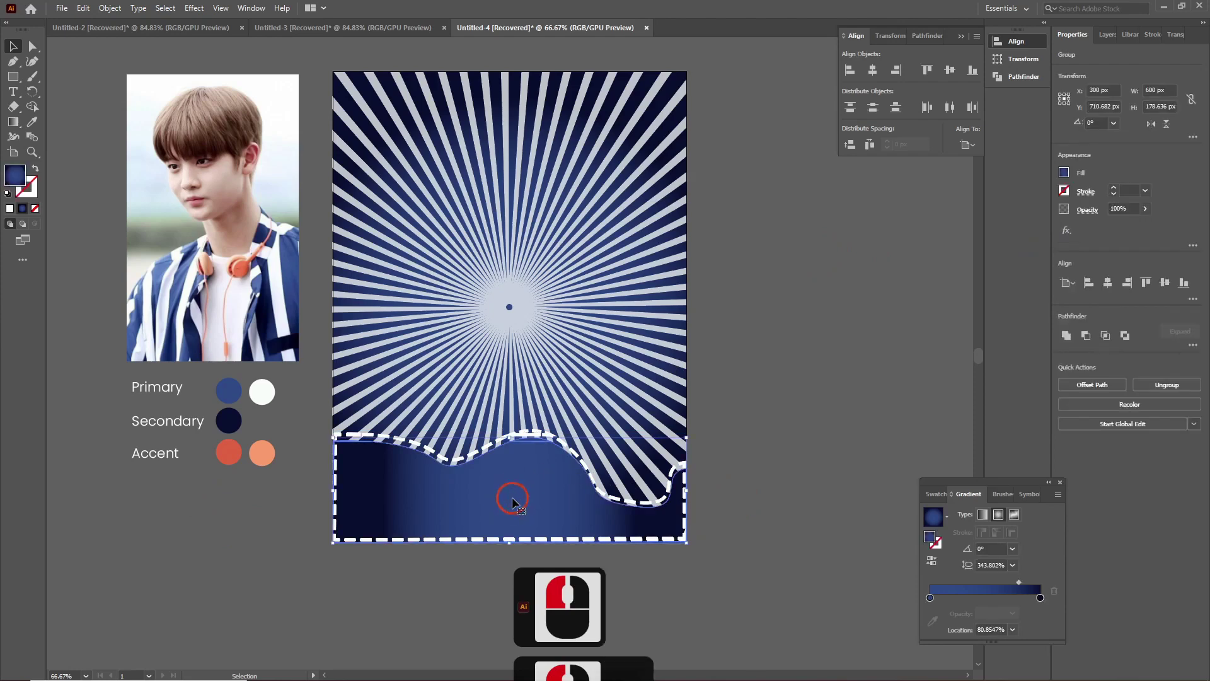
pyautogui.doubleClick(512, 498)
pyautogui.click(511, 498)
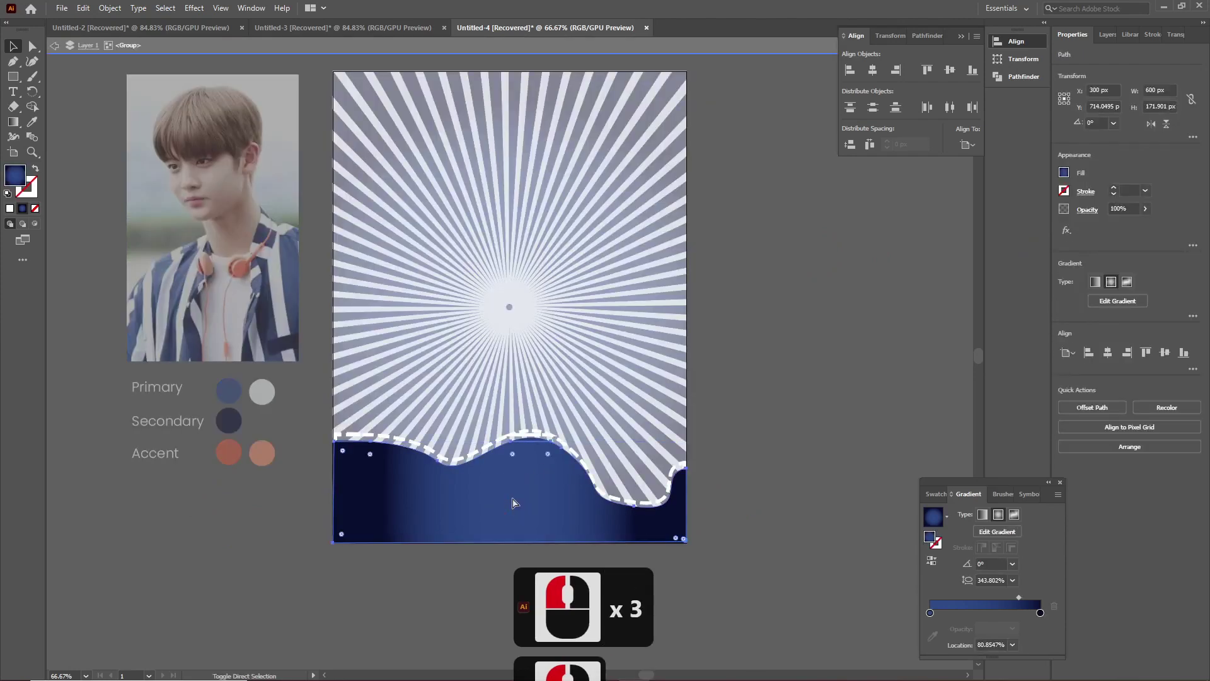
pyautogui.hotkey('ctrl', 'shift', ']')
pyautogui.doubleClick(796, 486)
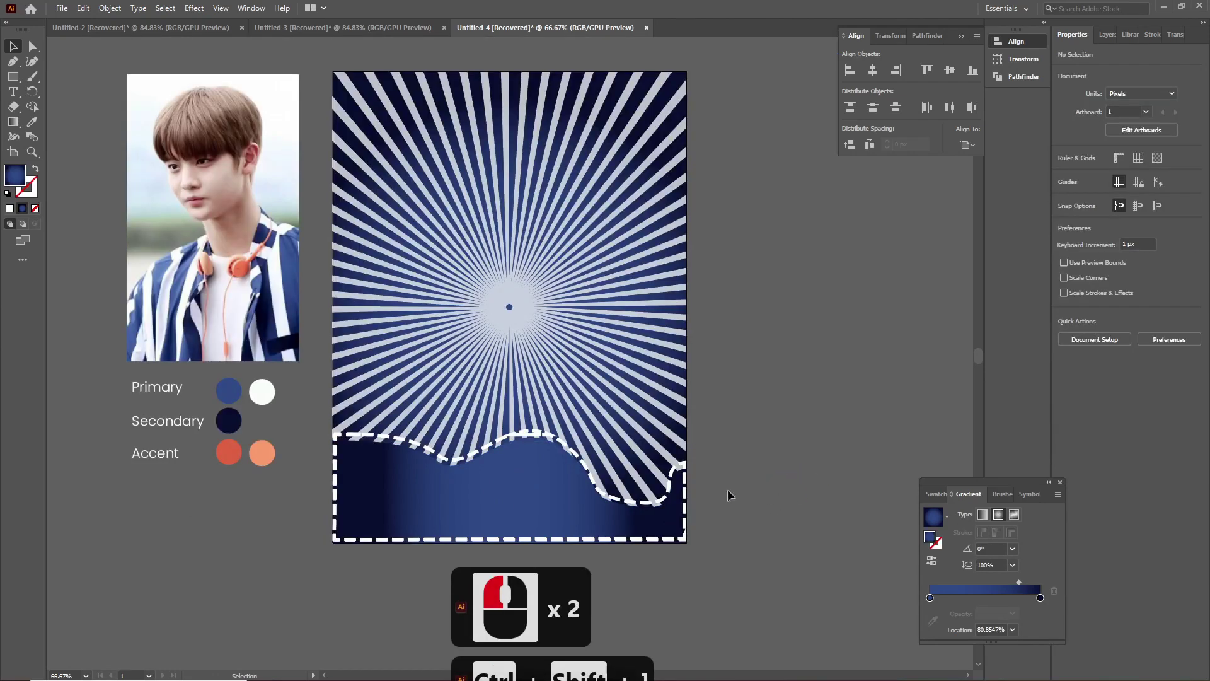
# Fill the gradient wave path inside its group with the navy Secondary colour sampled from the palette.
pyautogui.click(543, 497)
pyautogui.doubleClick(543, 497)
pyautogui.click(543, 497)
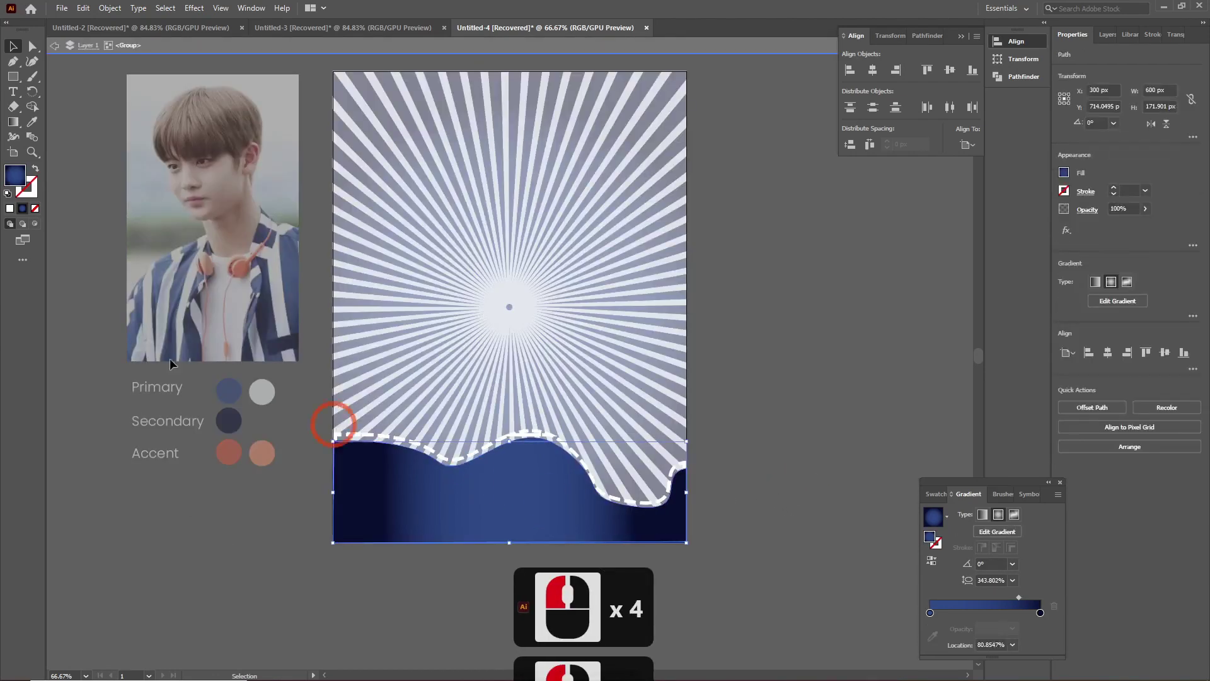
pyautogui.click(31, 126)
pyautogui.click(232, 420)
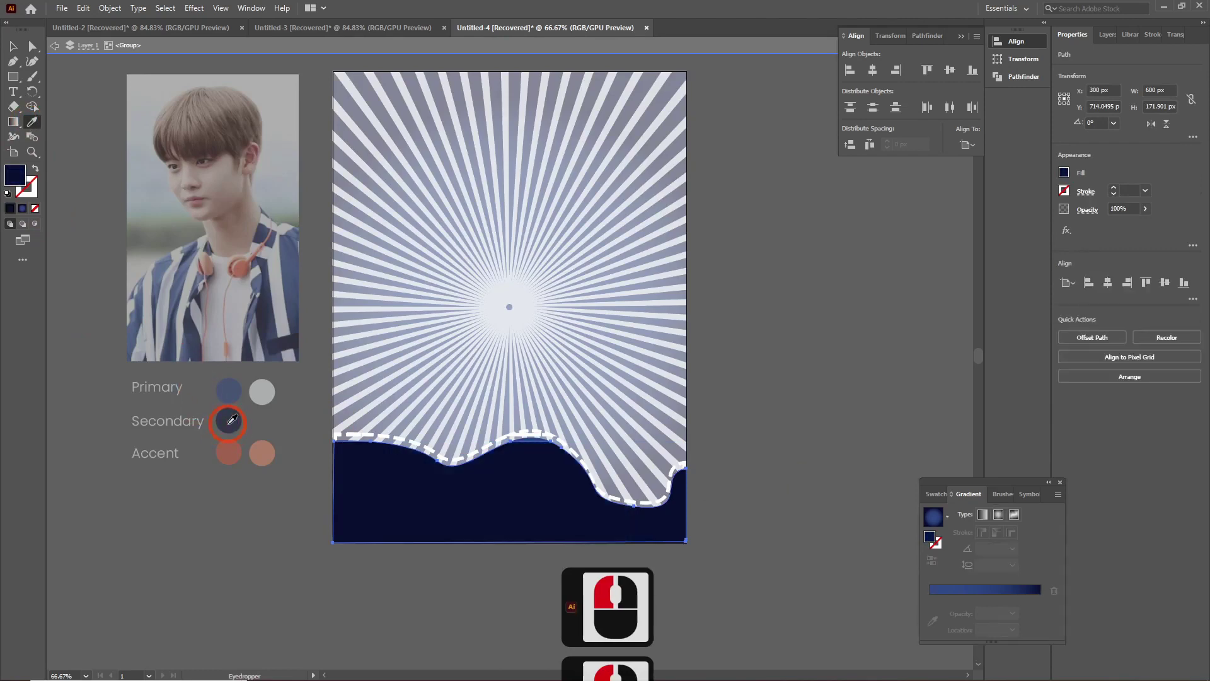
pyautogui.click(12, 46)
pyautogui.click(205, 585)
pyautogui.doubleClick(221, 616)
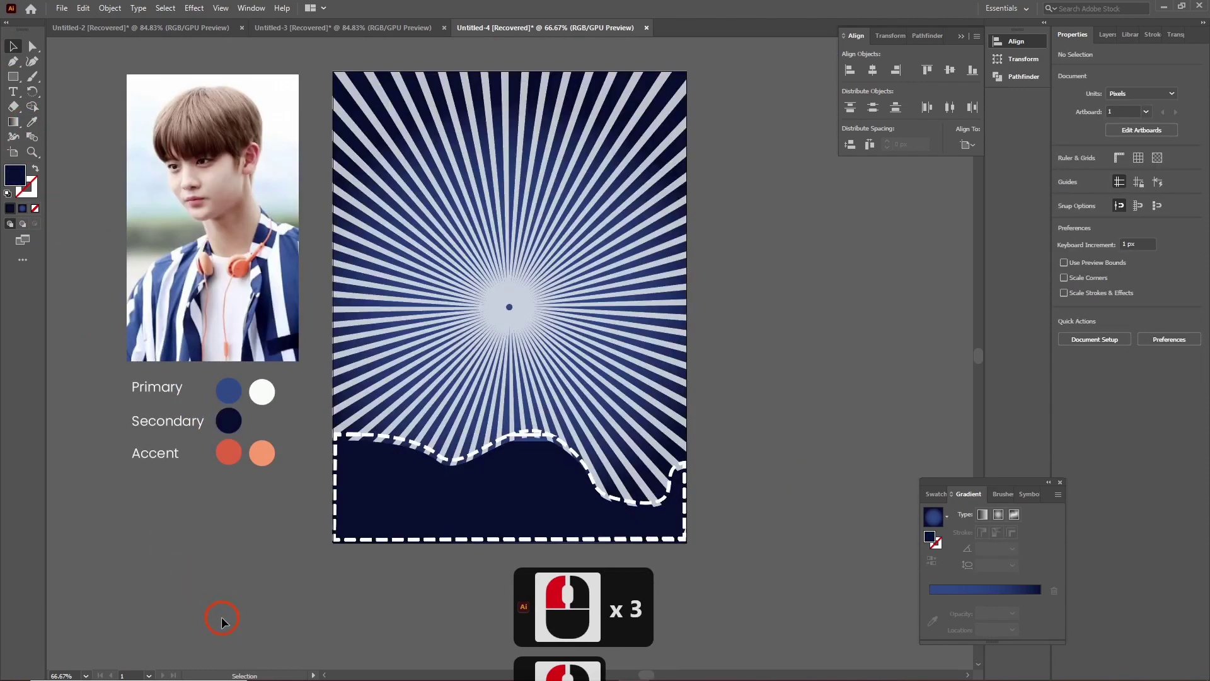
# Move the navy wave and its dashed outline below the palette, off most of the artboard, and centre them horizontally on each other.
pyautogui.click(429, 534)
pyautogui.click(428, 450)
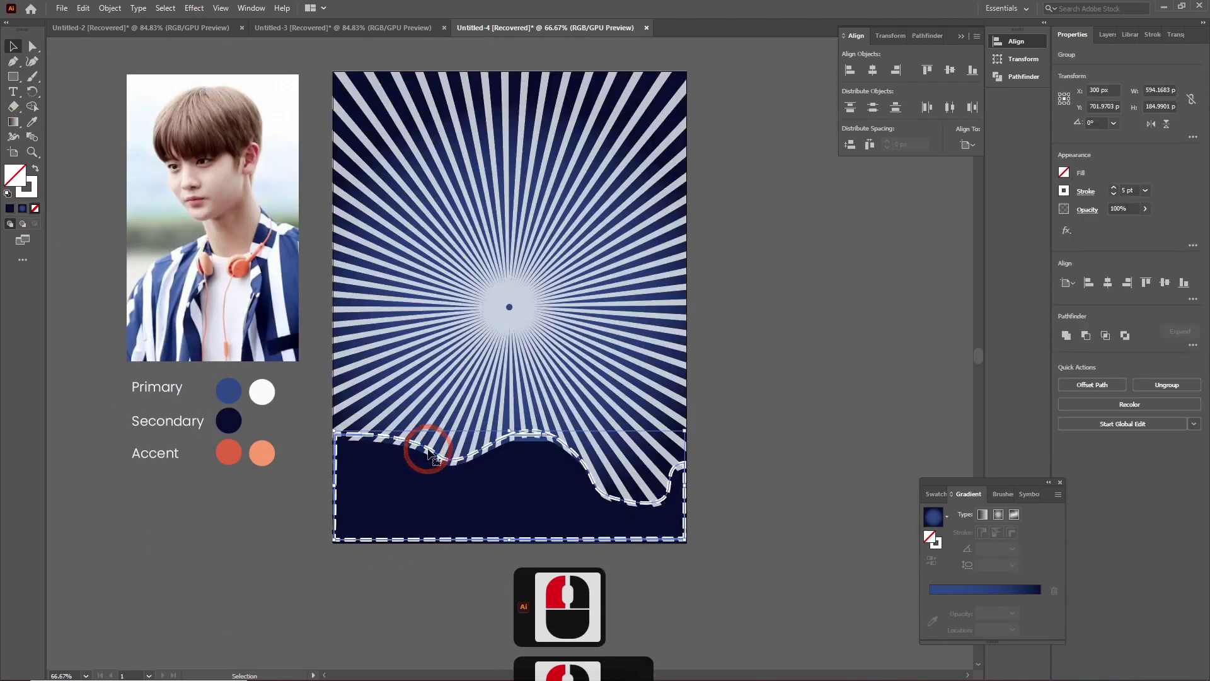
pyautogui.press('ctrl')
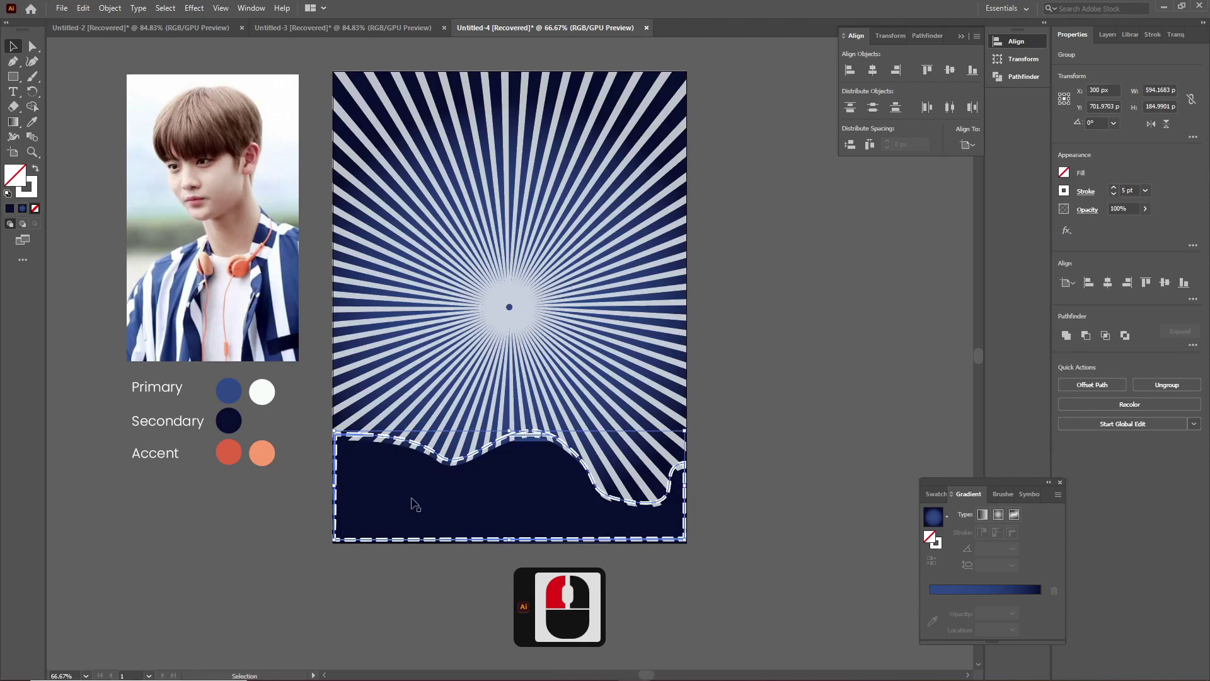
pyautogui.click(392, 508)
pyautogui.moveTo(391, 512); pyautogui.dragTo(177, 602)
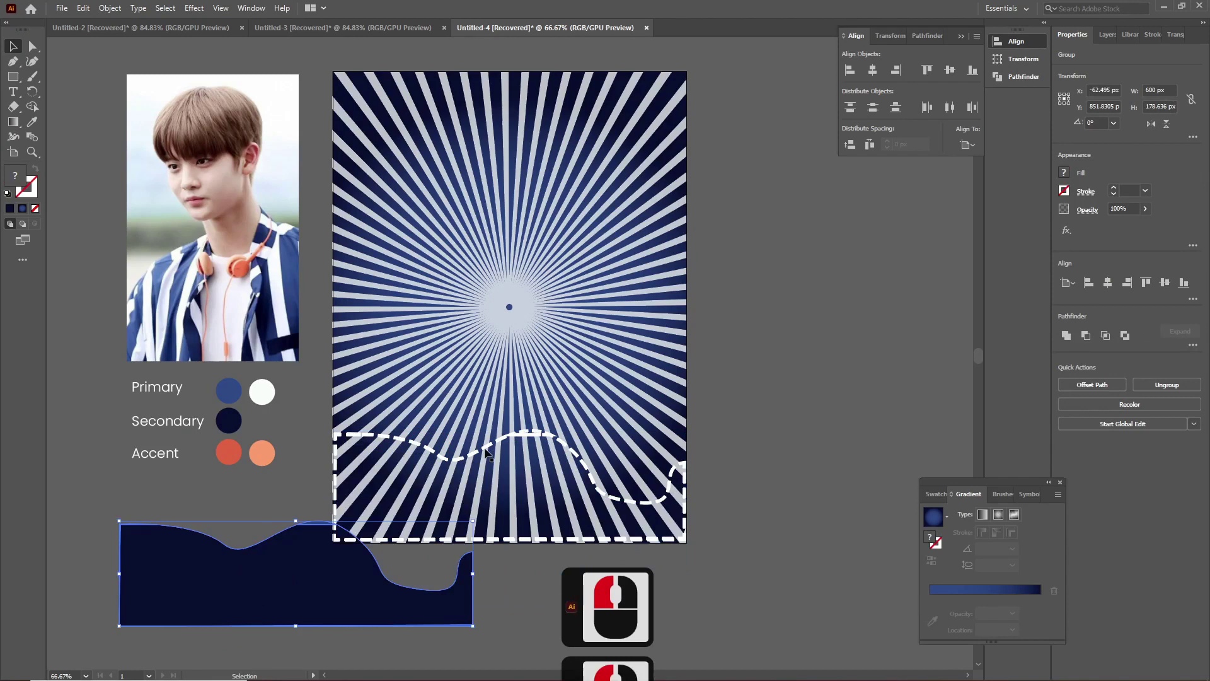
pyautogui.moveTo(486, 449)
pyautogui.mouseDown()
pyautogui.moveTo(453, 540)
pyautogui.moveTo(270, 527)
pyautogui.moveTo(264, 537)
pyautogui.mouseUp()
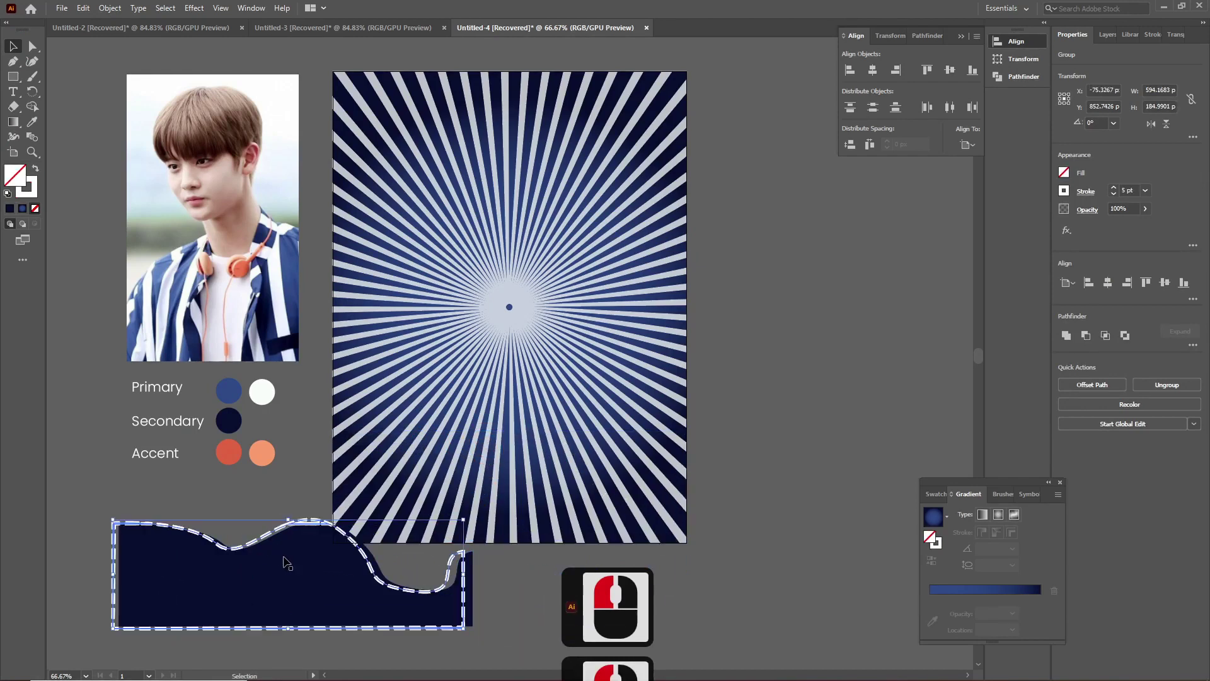
pyautogui.keyDown('shift'); pyautogui.click(470, 593); pyautogui.keyUp('shift')
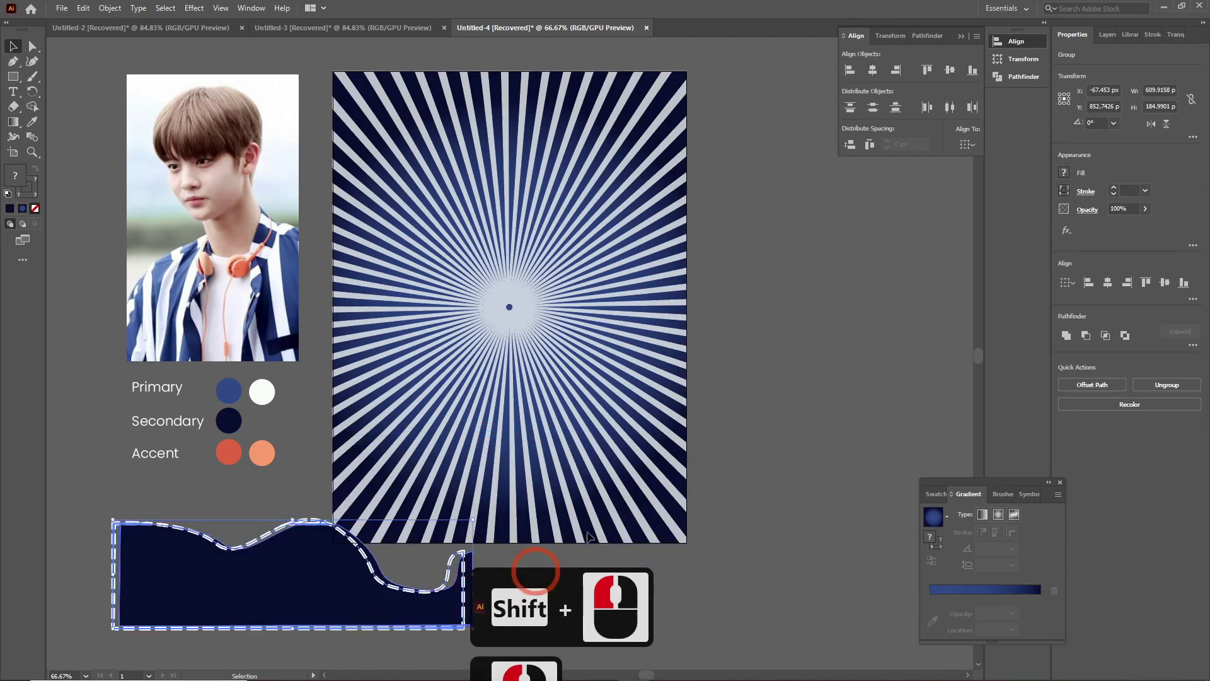
pyautogui.click(874, 70)
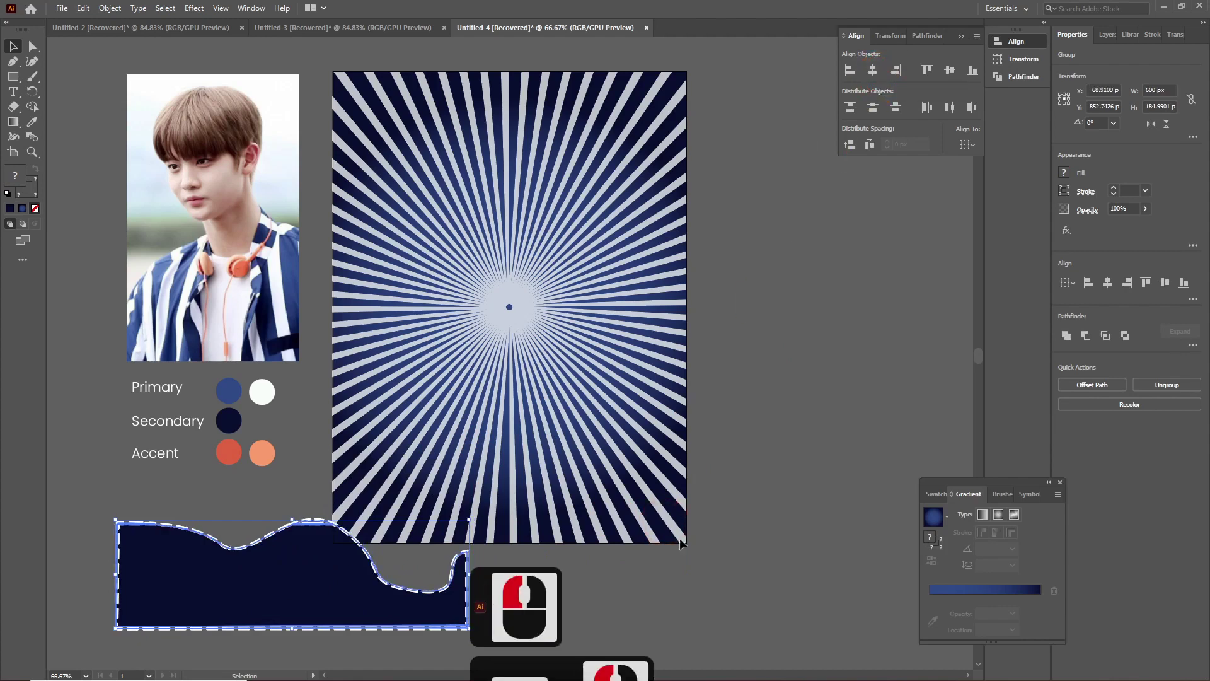
# Bring the navy wave group in front of the dashed outline.
pyautogui.doubleClick(224, 580)
pyautogui.click(111, 575)
pyautogui.click(179, 572)
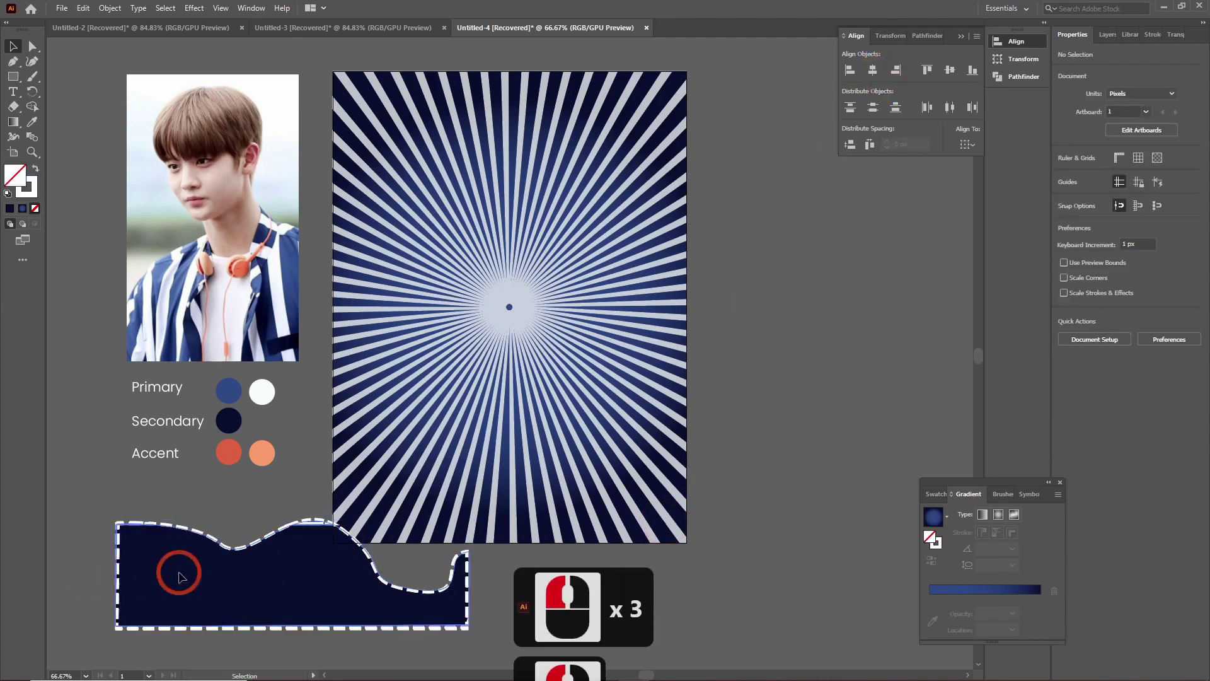
pyautogui.hotkey('ctrl', 'shift', ']')
pyautogui.click(108, 465)
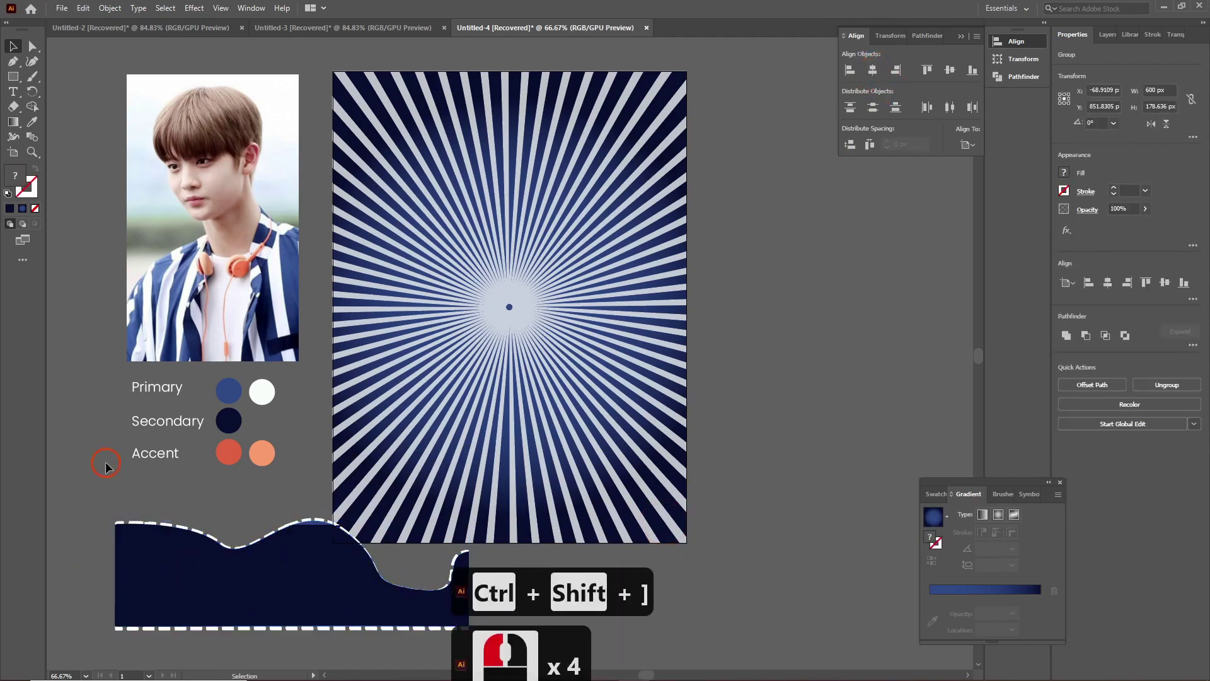
# Stretch the navy wave slightly downward so it covers the dashes along the outline's bottom edge.
pyautogui.click(289, 624)
pyautogui.moveTo(289, 623); pyautogui.dragTo(288, 630)
pyautogui.click(213, 558)
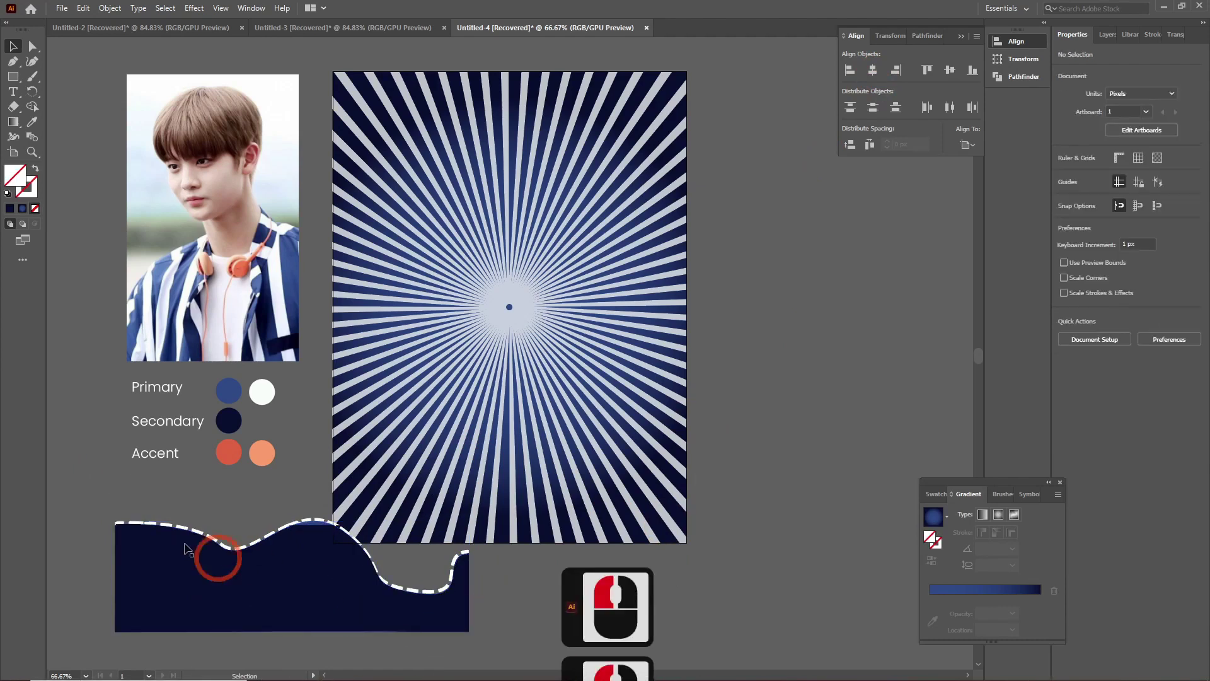
# Group the navy wave with its dashed outline and centre the group horizontally on the artboard.
pyautogui.click(136, 590)
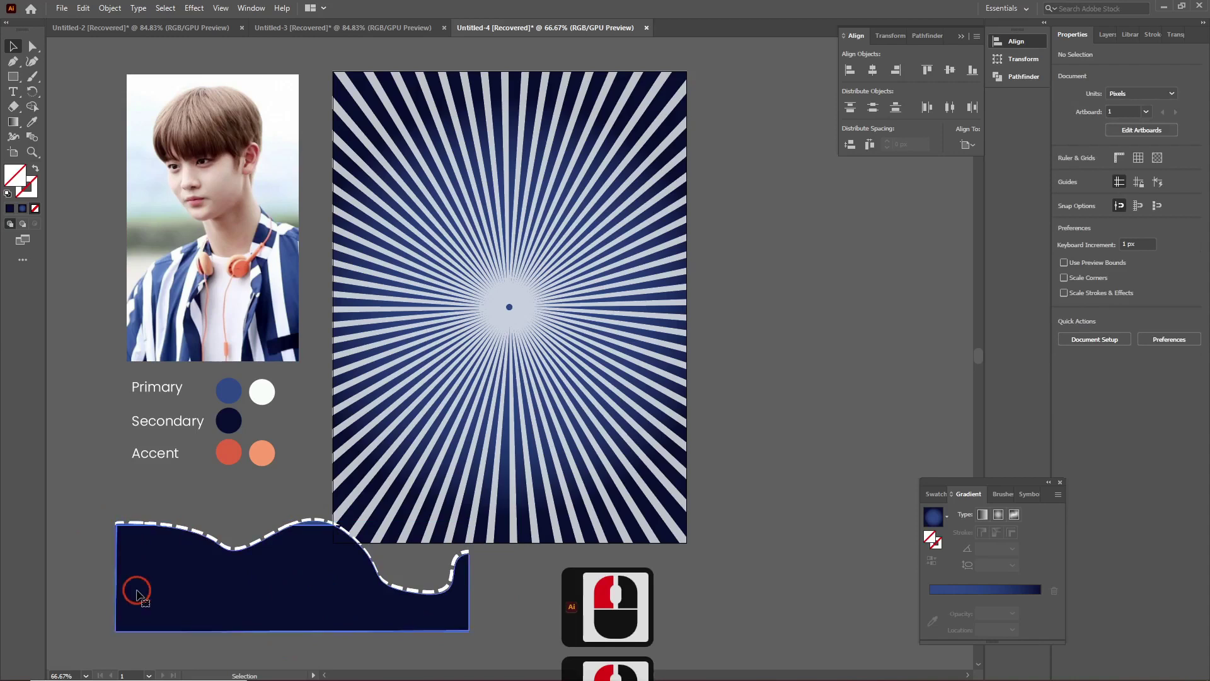
pyautogui.click(89, 561)
pyautogui.moveTo(97, 500); pyautogui.dragTo(240, 635)
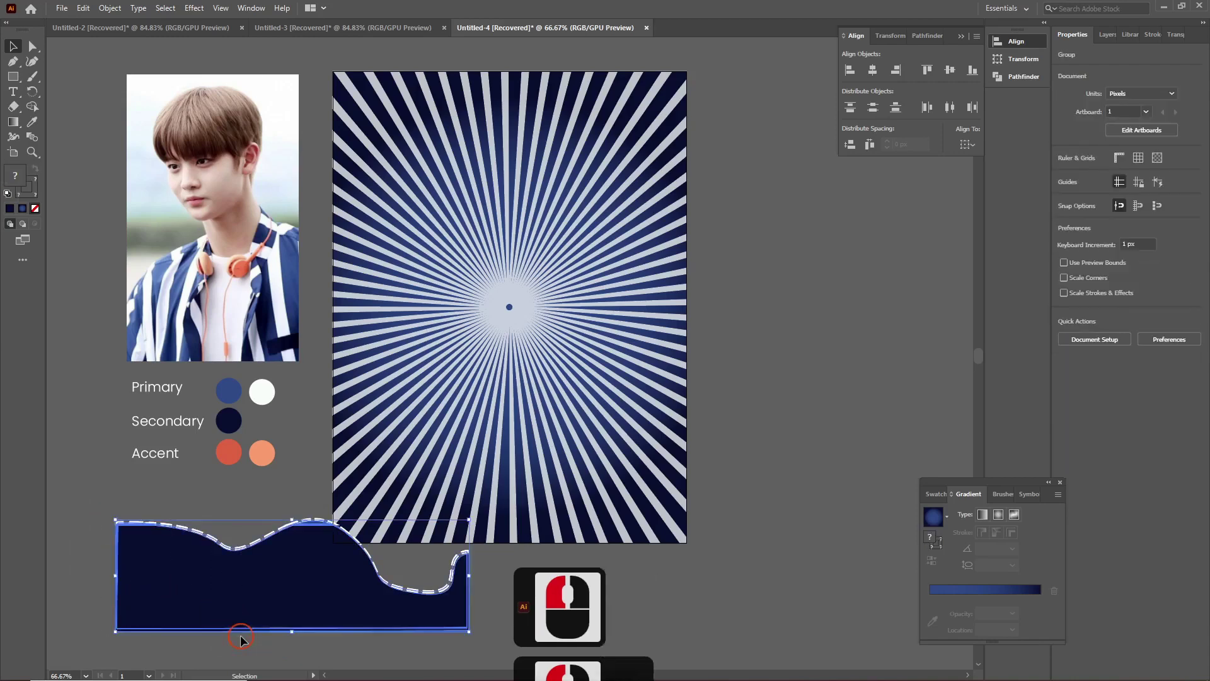
pyautogui.click(240, 635)
pyautogui.moveTo(89, 524); pyautogui.dragTo(202, 638)
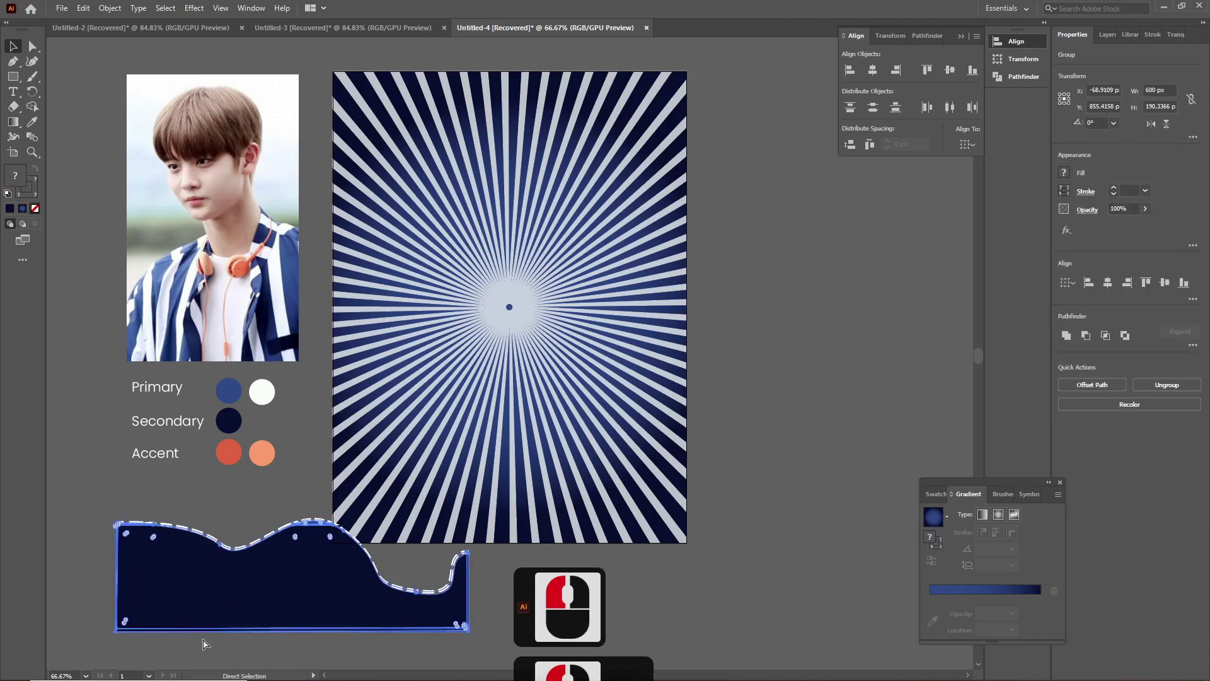
pyautogui.hotkey('ctrl', 'g')
pyautogui.click(872, 69)
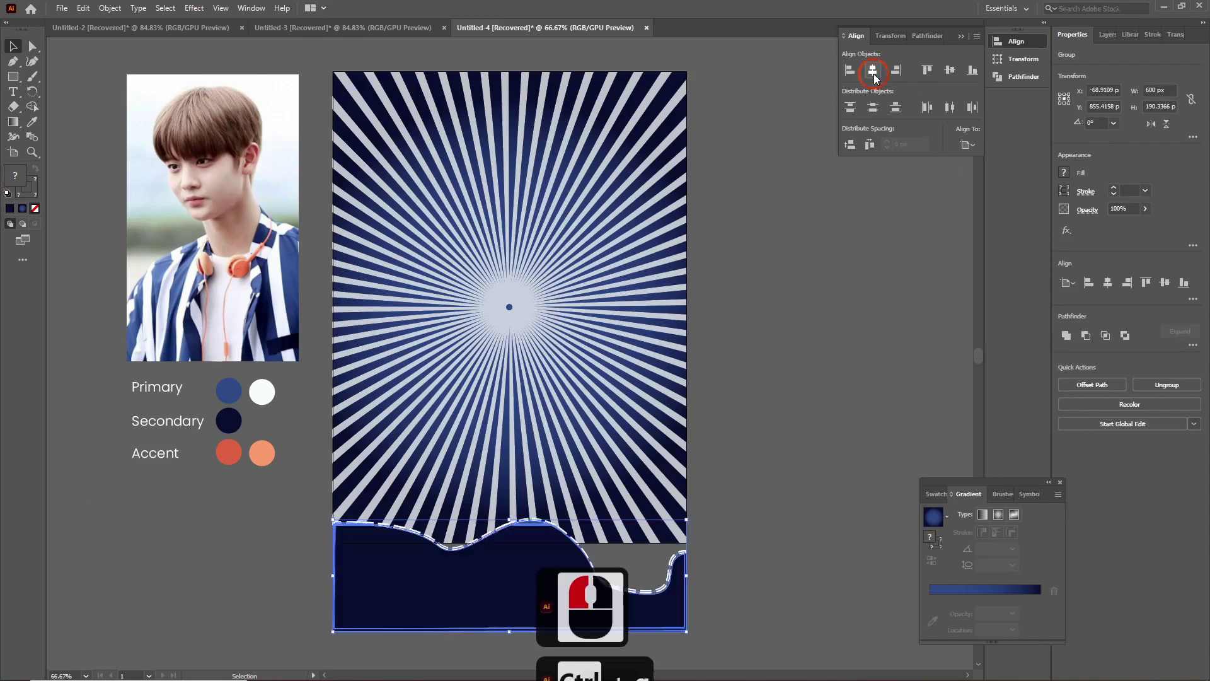
# Align the navy wave group to the artboard's bottom edge.
pyautogui.click(973, 69)
pyautogui.click(799, 471)
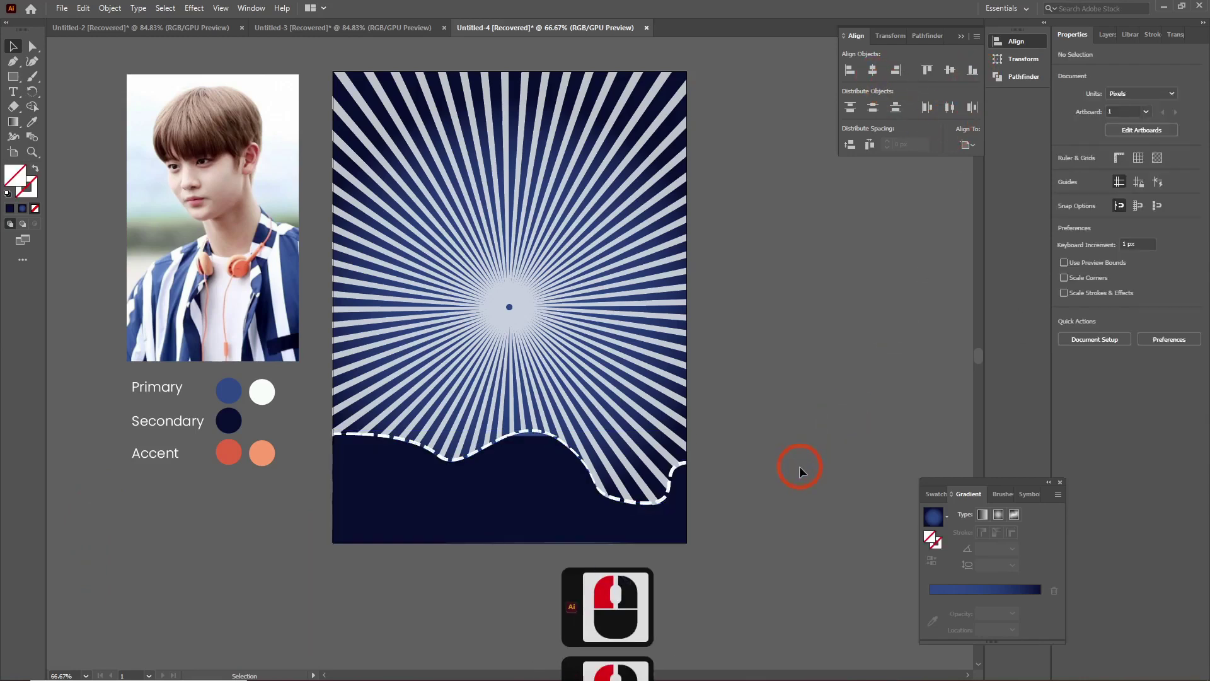
# Fill the wave inside its group with a reversed linear blue-navy gradient whose midpoint is shifted to about 28% before reversing.
pyautogui.doubleClick(426, 520)
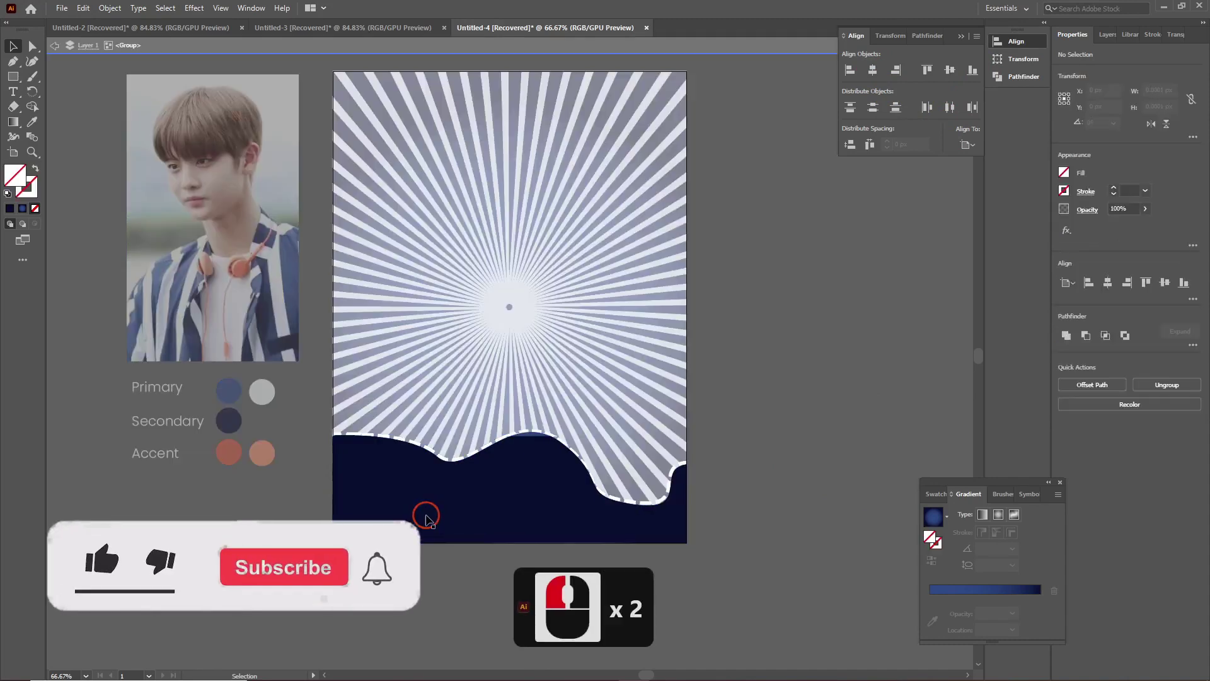
pyautogui.click(426, 518)
pyautogui.click(983, 514)
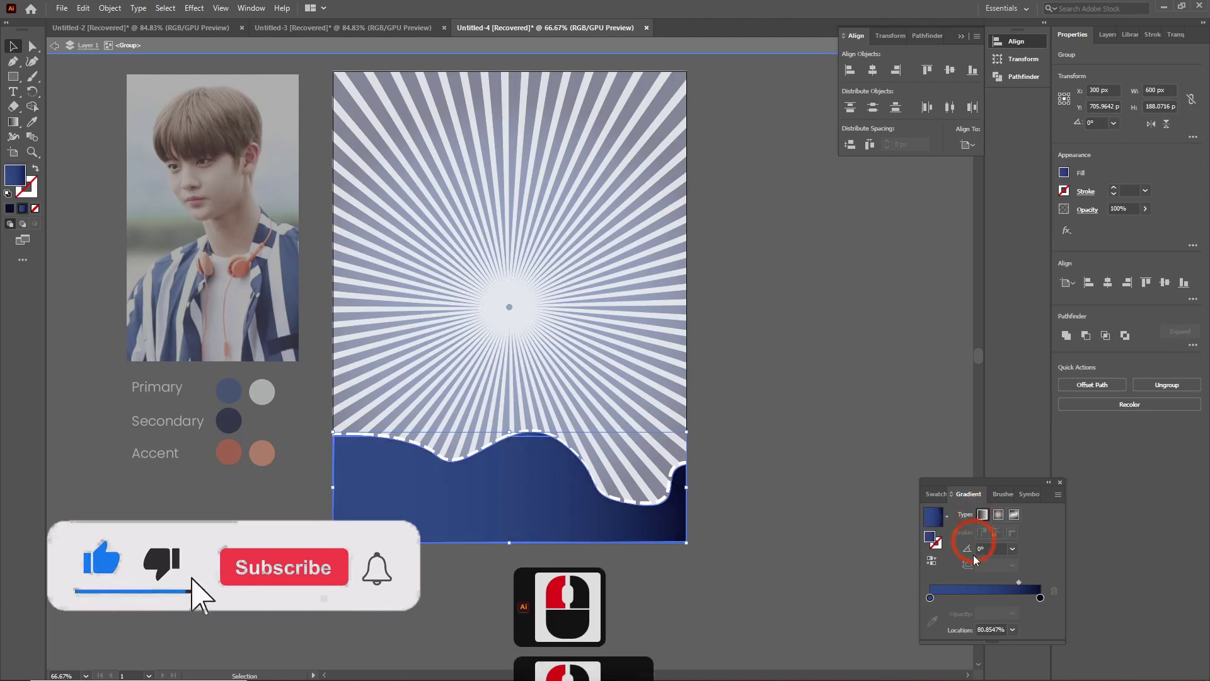
pyautogui.moveTo(1018, 582); pyautogui.dragTo(959, 585)
pyautogui.click(983, 586)
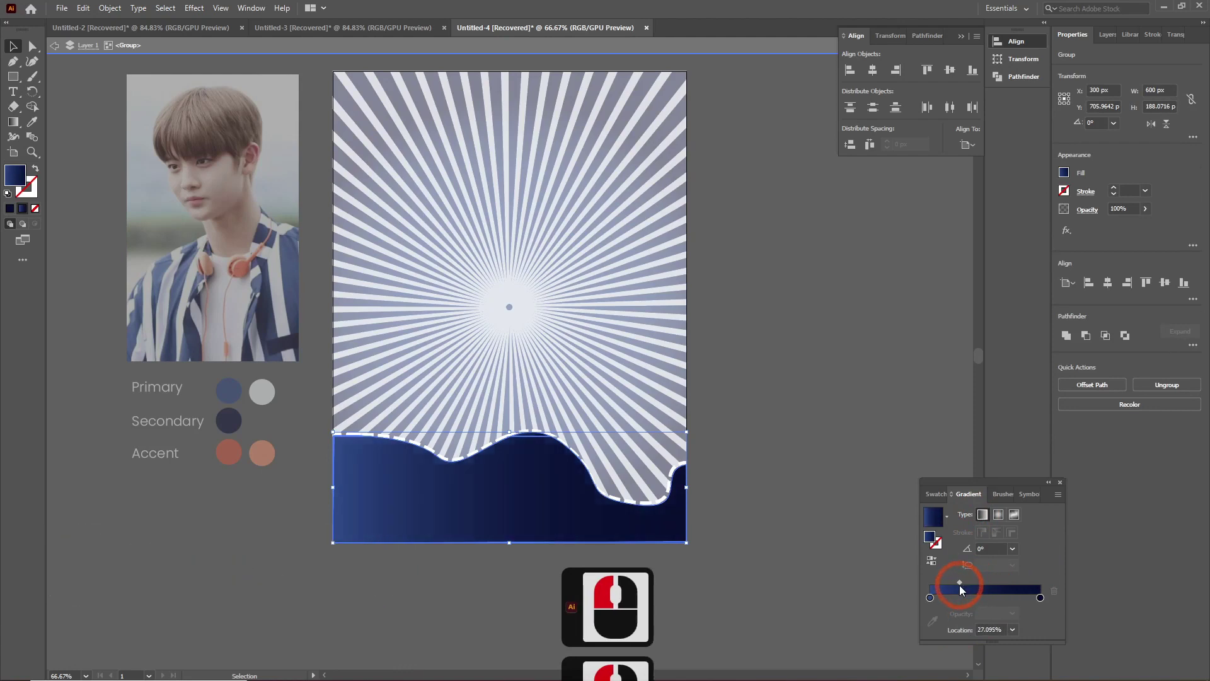
pyautogui.click(931, 560)
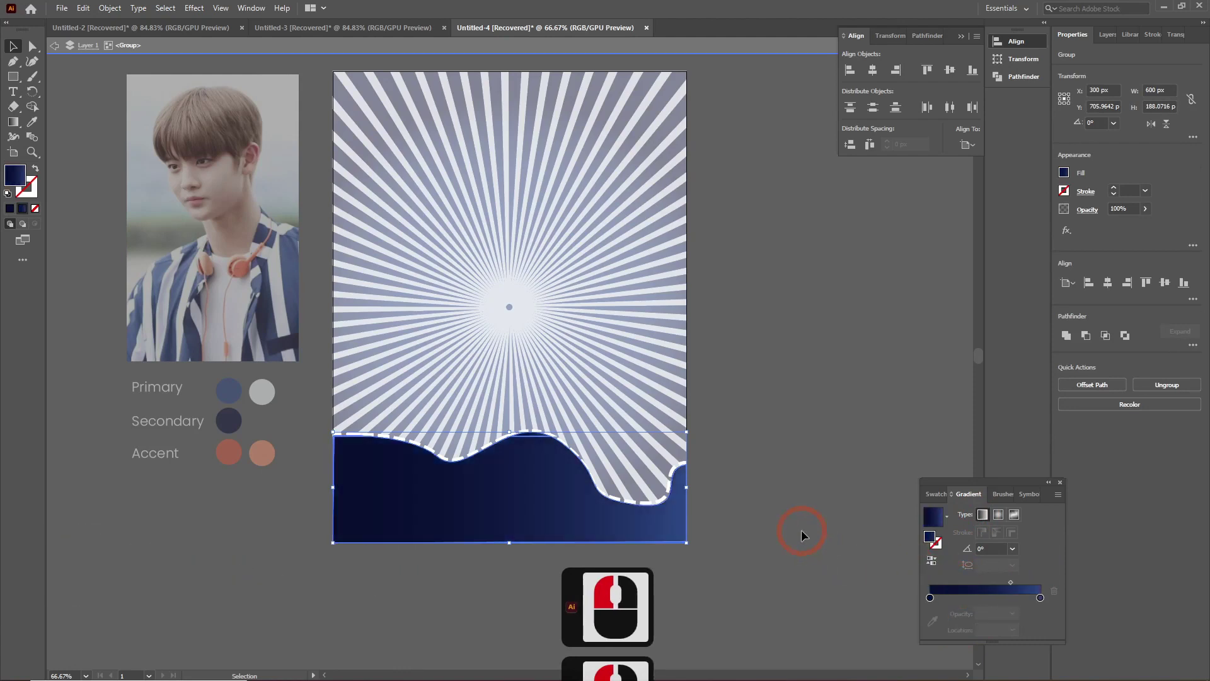
pyautogui.doubleClick(777, 502)
# Group the wave artwork with the sunburst background on the artboard.
pyautogui.click(529, 512)
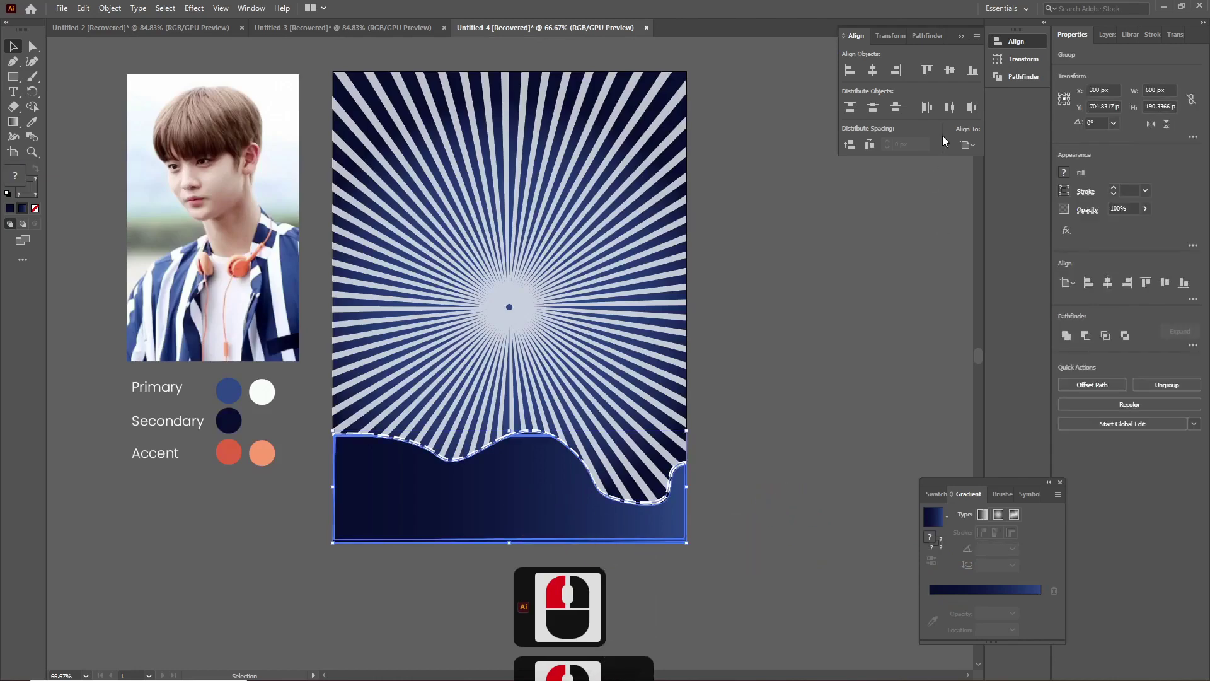
pyautogui.click(1108, 35)
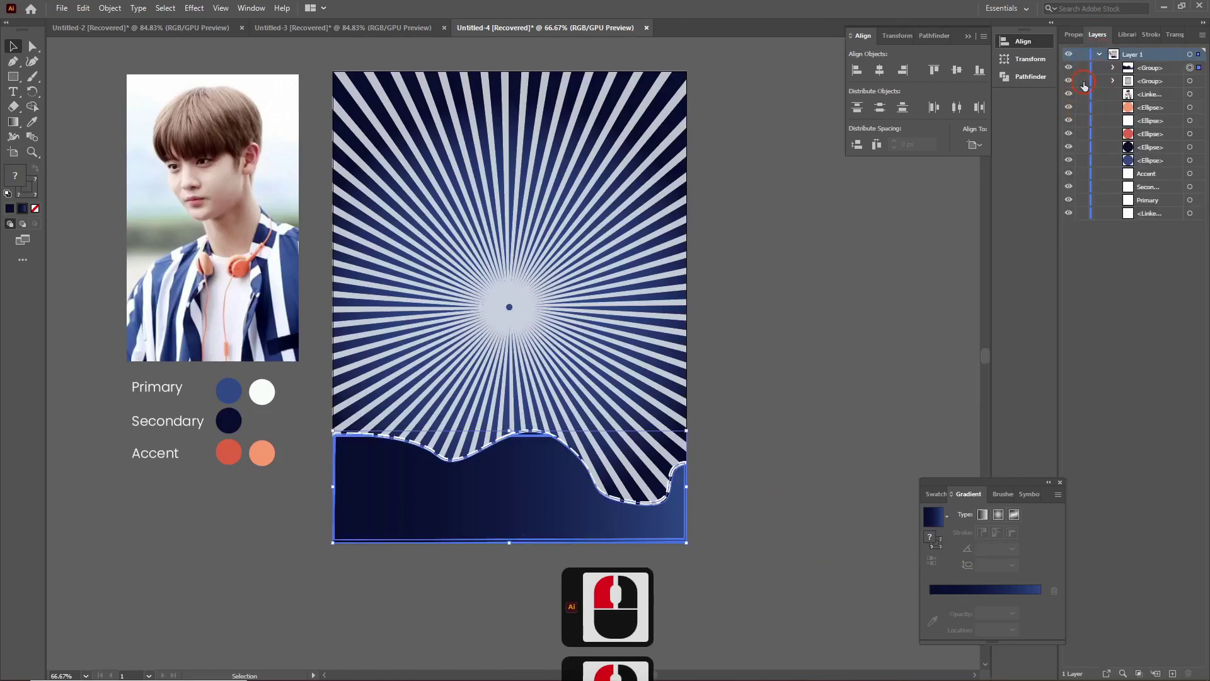
pyautogui.click(751, 343)
pyautogui.moveTo(316, 65); pyautogui.dragTo(754, 540)
pyautogui.hotkey('ctrl', 'g')
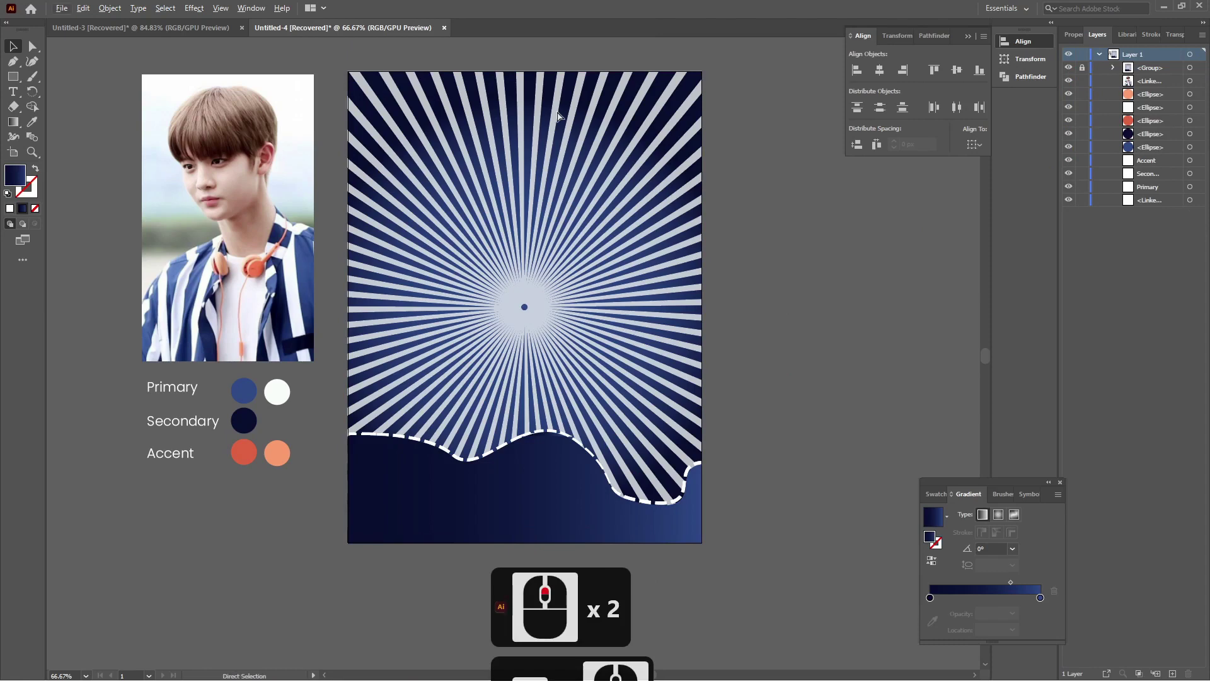
# Paste the potato and chip images onto the poster and bring the wave group in front of them.
pyautogui.hotkey('ctrl', 'v')
pyautogui.hotkey('ctrl', 'shift', ']')
pyautogui.scroll(1, 823, 365)
pyautogui.click(814, 373)
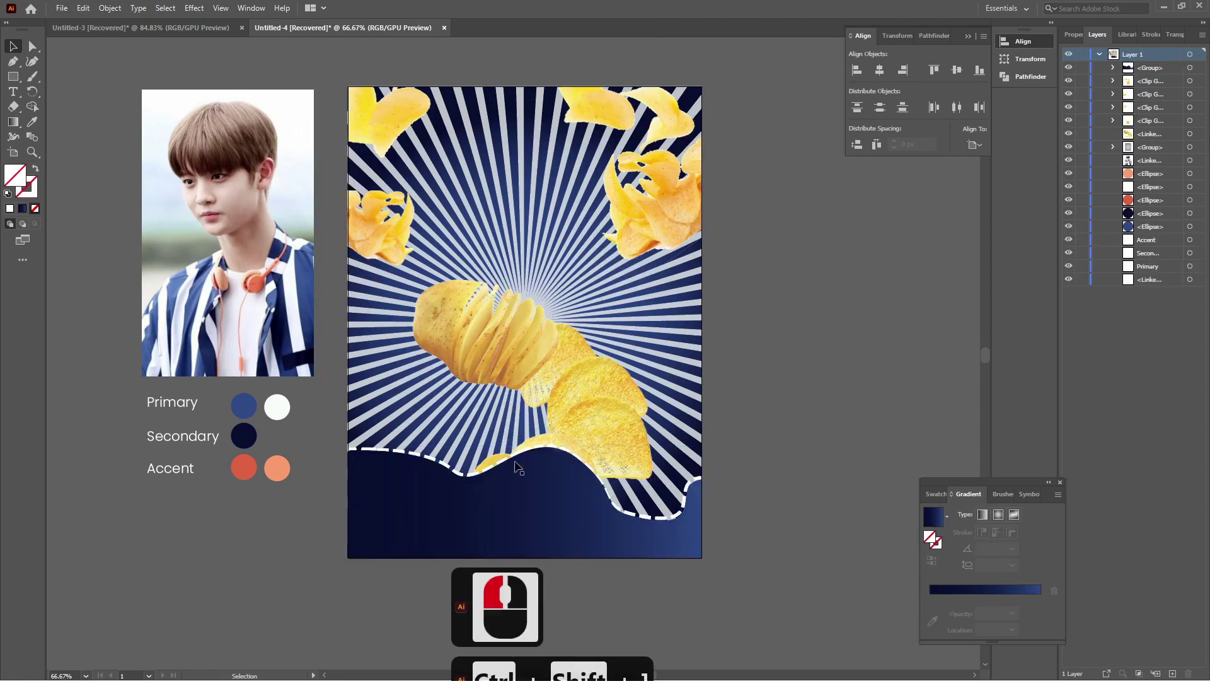
# Nudge the wave group down past the artboard's bottom edge to uncover the chips behind it.
pyautogui.click(446, 504)
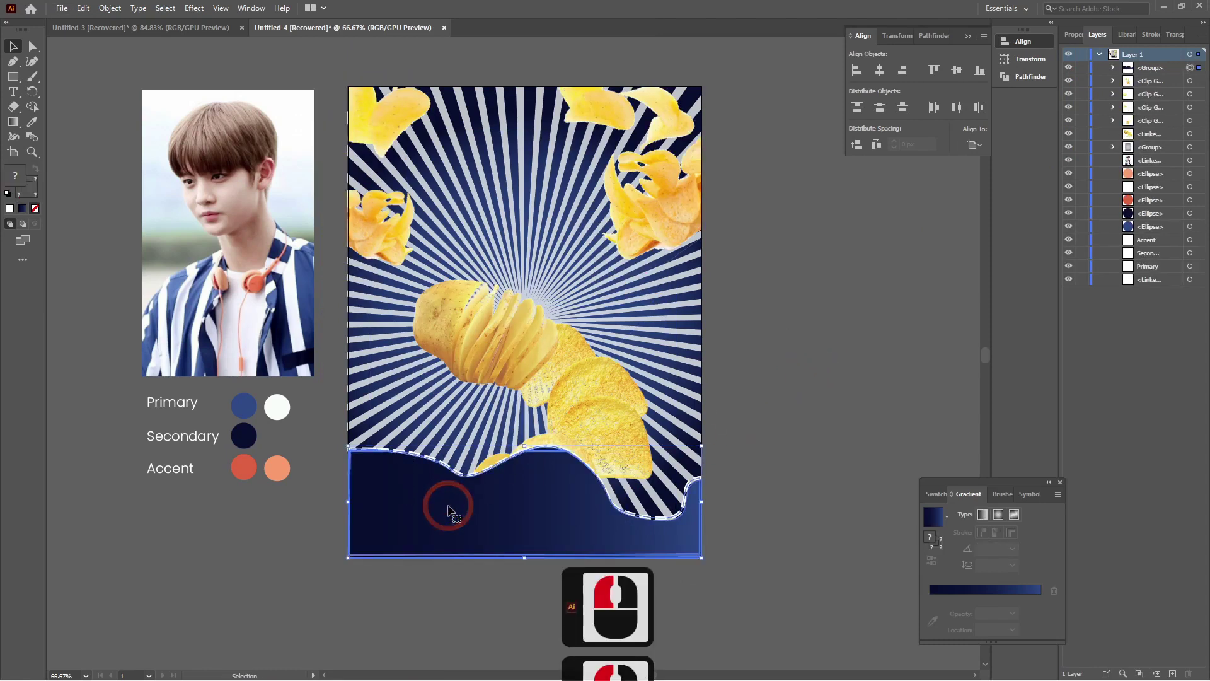
pyautogui.press('Down')
pyautogui.press('Down')
pyautogui.press('Down')
pyautogui.press('Down')
pyautogui.press('Down')
pyautogui.press('Down')
pyautogui.press('Down')
pyautogui.press('Down')
pyautogui.press('Down')
pyautogui.press('Down')
pyautogui.press('Down')
pyautogui.press('Down')
pyautogui.press('Down')
pyautogui.press('Down')
pyautogui.press('Down')
pyautogui.press('Down')
pyautogui.press('Down')
pyautogui.press('Down')
pyautogui.press('Down')
pyautogui.press('Down')
pyautogui.press('Down')
pyautogui.press('Down')
pyautogui.press('Down')
pyautogui.press('Down')
pyautogui.press('Down')
pyautogui.press('Down')
pyautogui.press('Down')
pyautogui.press('Down')
pyautogui.press('Down')
pyautogui.press('Down')
pyautogui.press('Down')
pyautogui.press('Down')
pyautogui.press('Down')
pyautogui.press('Down')
pyautogui.press('Down')
pyautogui.press('Down')
pyautogui.press('Down')
pyautogui.press('Down')
pyautogui.press('Down')
pyautogui.press('Down')
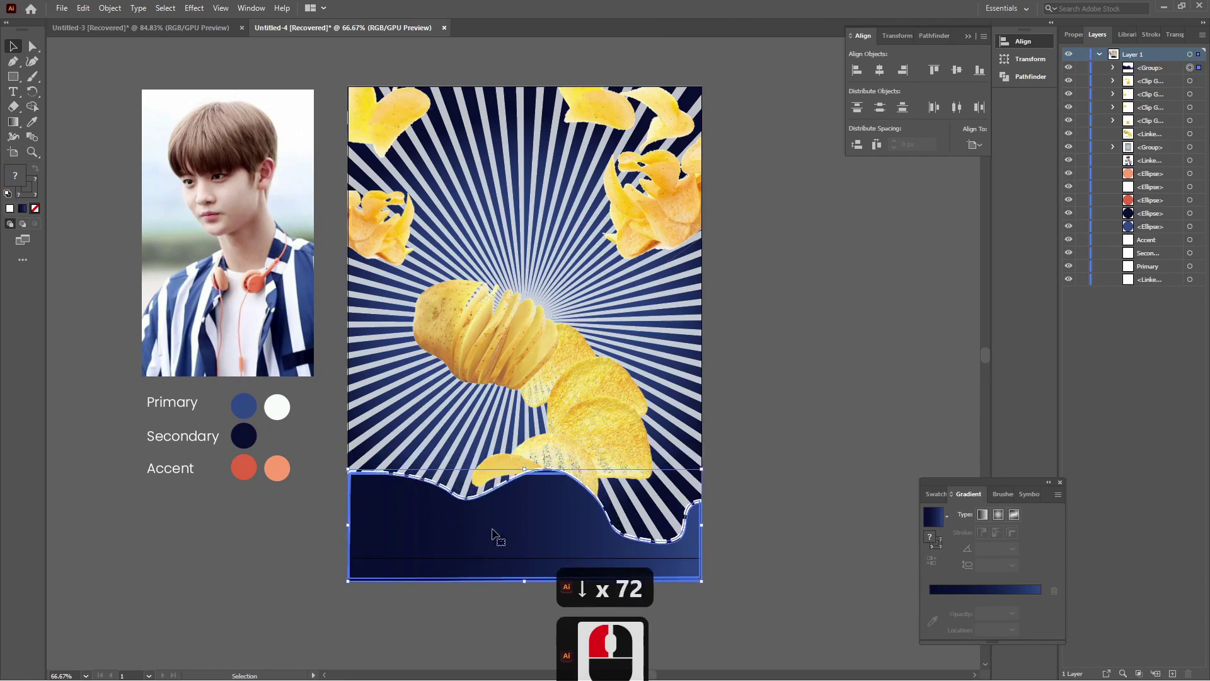
pyautogui.press('Down')
pyautogui.press('Down')
pyautogui.press('Down')
pyautogui.press('Down')
pyautogui.press('Down')
pyautogui.press('Down')
pyautogui.press('Down')
pyautogui.press('Down')
pyautogui.press('Down')
pyautogui.press('Down')
pyautogui.press('Down')
pyautogui.press('Down')
pyautogui.press('Down')
pyautogui.press('Down')
pyautogui.press('Down')
pyautogui.press('Down')
pyautogui.press('Down')
pyautogui.press('Down')
pyautogui.press('Down')
pyautogui.press('Down')
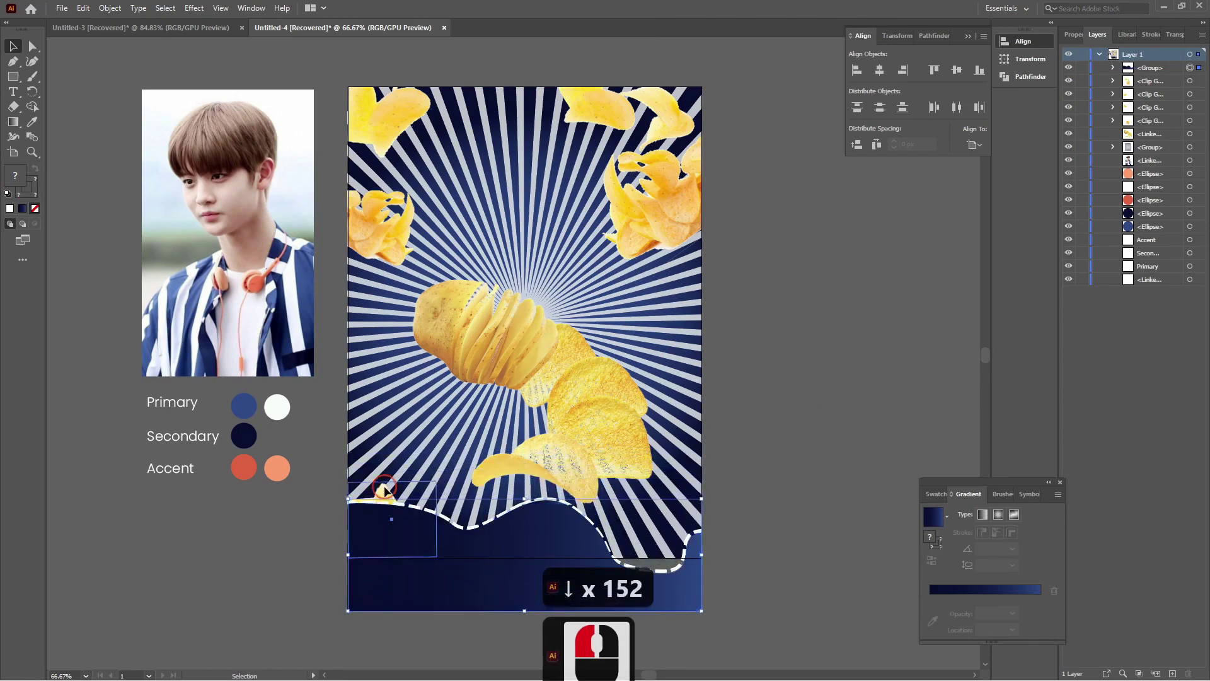
# Nudge the chips clip group in the artboard's lower-left corner slightly upward.
pyautogui.click(386, 491)
pyautogui.press('Up')
pyautogui.press('Up')
pyautogui.press('Up')
pyautogui.press('Up')
pyautogui.press('Up')
pyautogui.press('Up')
pyautogui.press('Up')
pyautogui.press('Up')
pyautogui.press('Up')
pyautogui.press('Up')
pyautogui.press('Up')
pyautogui.press('Up')
pyautogui.press('Up')
# Isolate the lower-left chips clip group, shift its chips upward, and leave isolation mode.
pyautogui.doubleClick(385, 486)
pyautogui.click(379, 507)
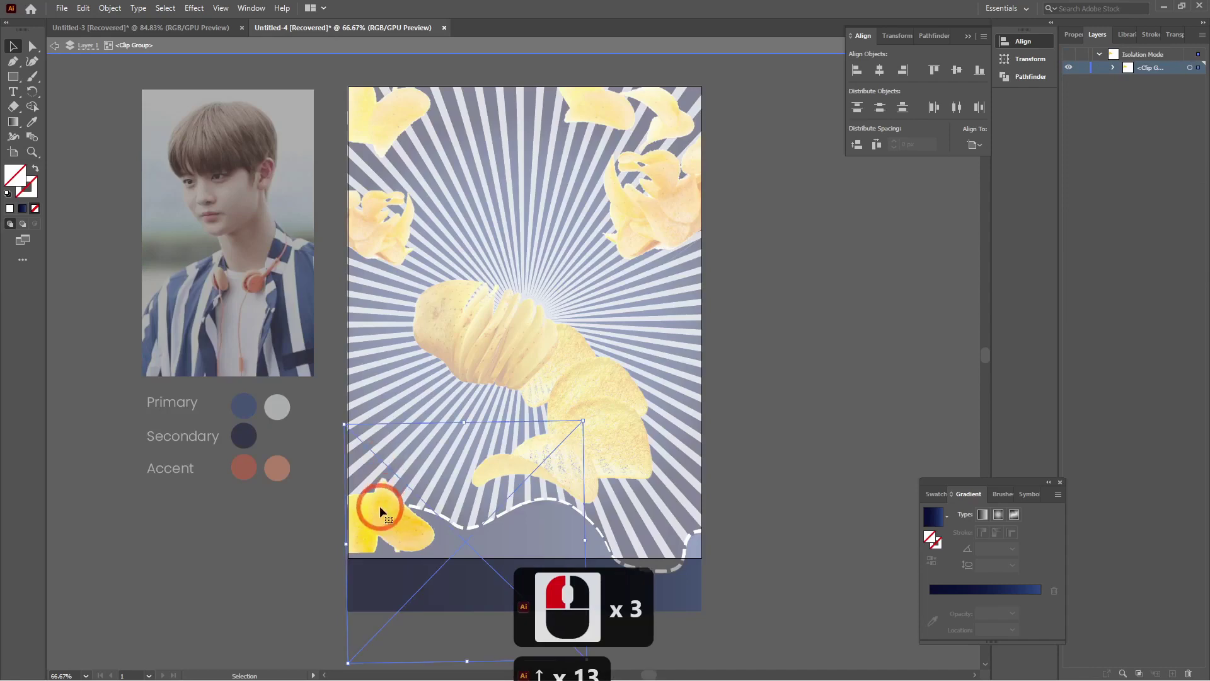
pyautogui.click(275, 529)
pyautogui.doubleClick(368, 527)
pyautogui.click(378, 459)
pyautogui.moveTo(381, 520); pyautogui.dragTo(381, 424)
pyautogui.click(380, 428)
pyautogui.click(281, 553)
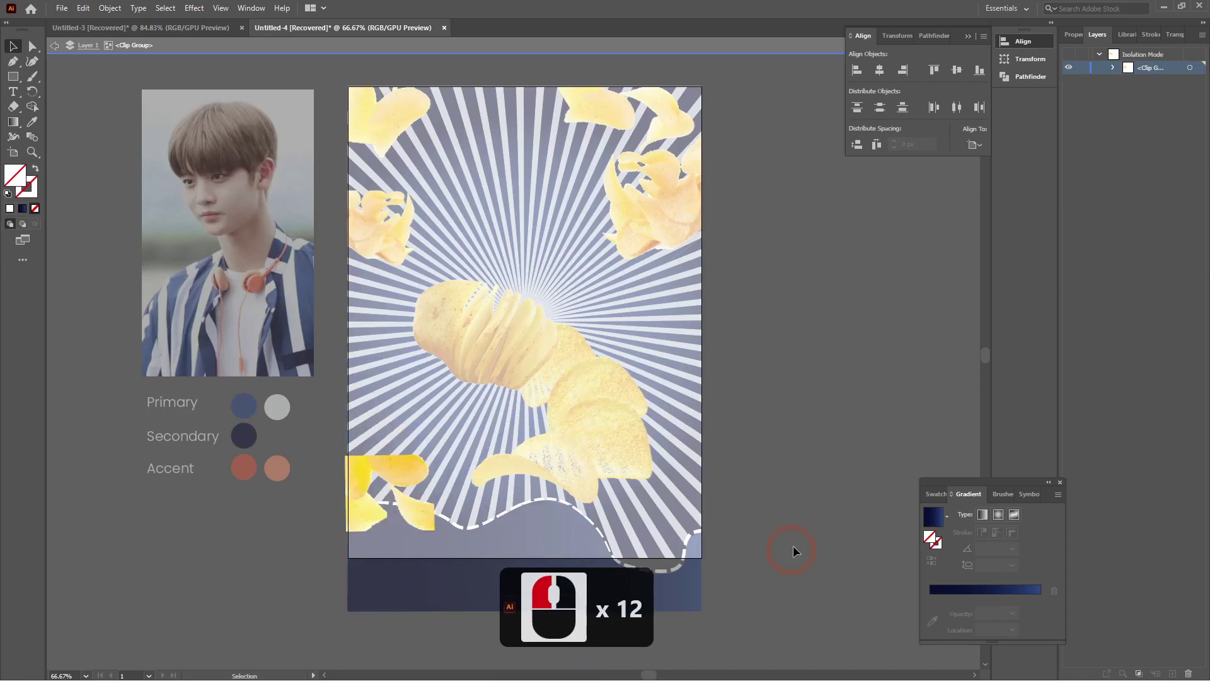
pyautogui.doubleClick(792, 510)
# Try aligning the wave group to the artboard's bottom edge and undo the alignment.
pyautogui.click(689, 589)
pyautogui.click(933, 70)
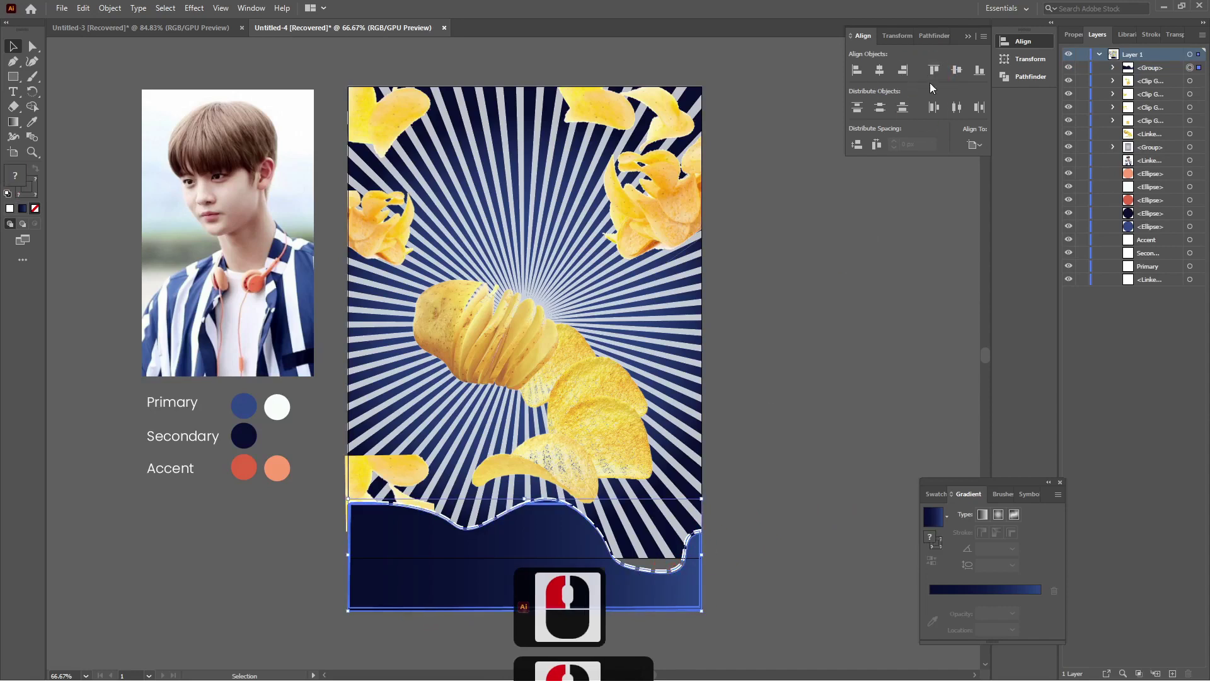
pyautogui.click(935, 79)
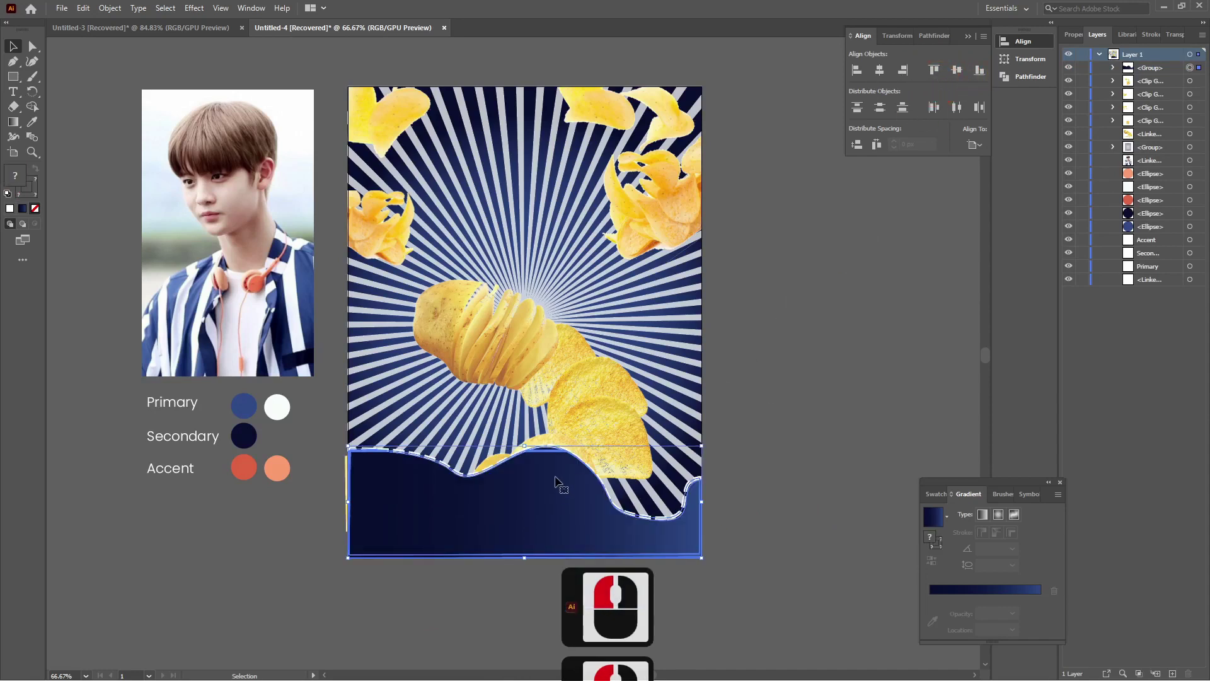
pyautogui.hotkey('ctrl', 'z')
# Move the lower-left chips up clear of the wave and realign the wave group to the artboard's bottom edge, centred horizontally.
pyautogui.moveTo(390, 469); pyautogui.dragTo(388, 386)
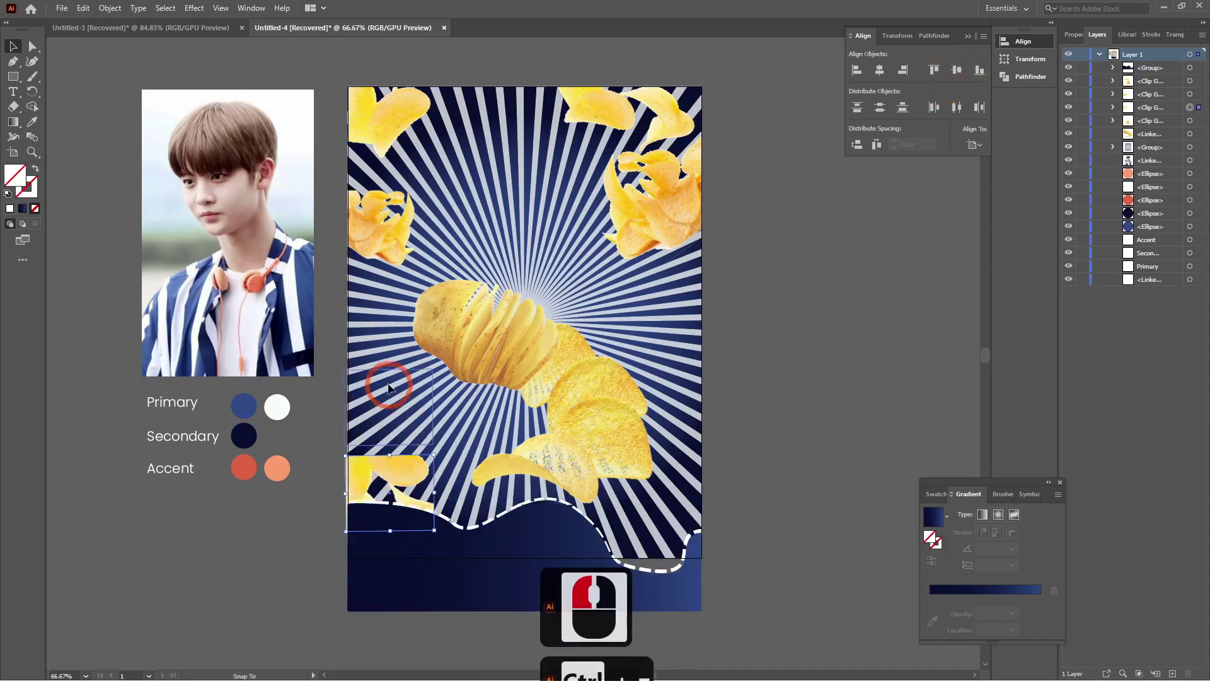
pyautogui.click(418, 559)
pyautogui.click(879, 70)
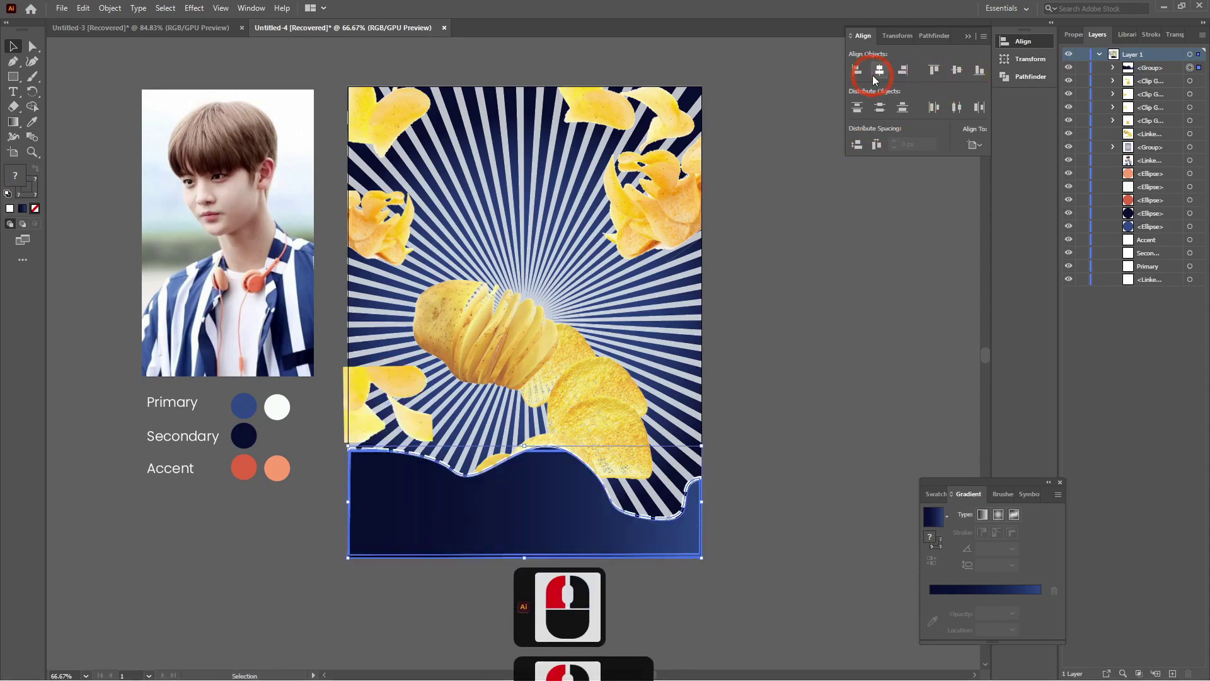
pyautogui.click(820, 372)
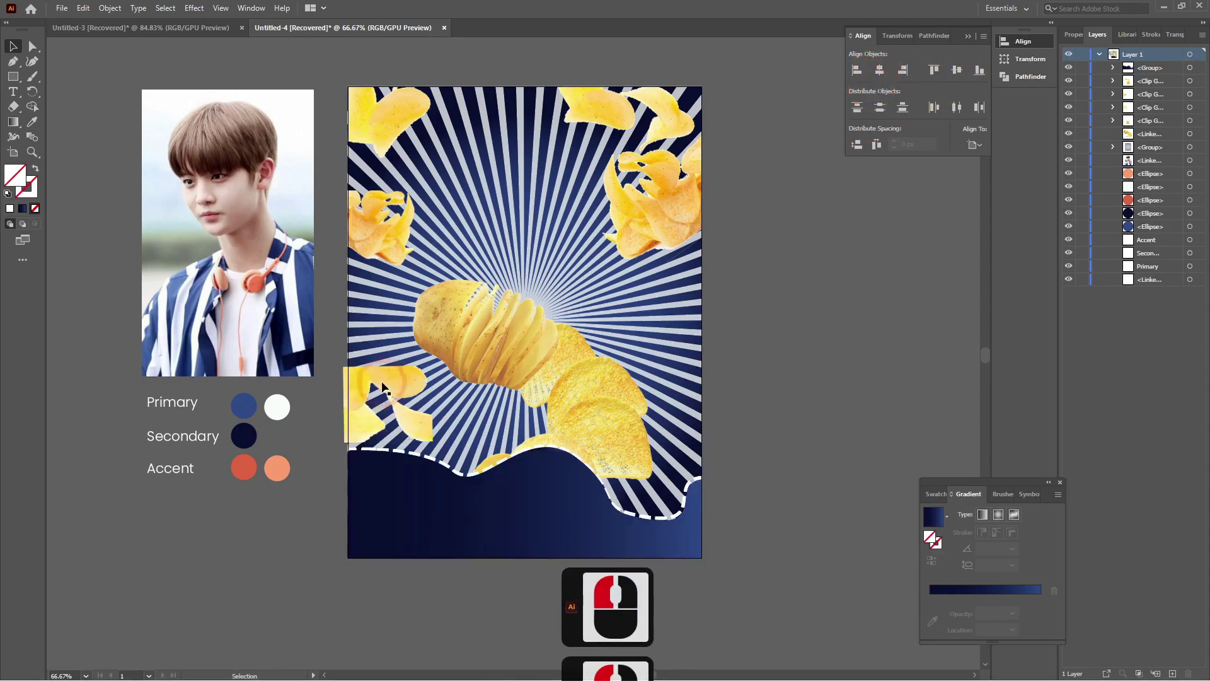
# Align the lower-left chips group to the artboard's left edge.
pyautogui.click(382, 382)
pyautogui.click(857, 70)
pyautogui.click(802, 351)
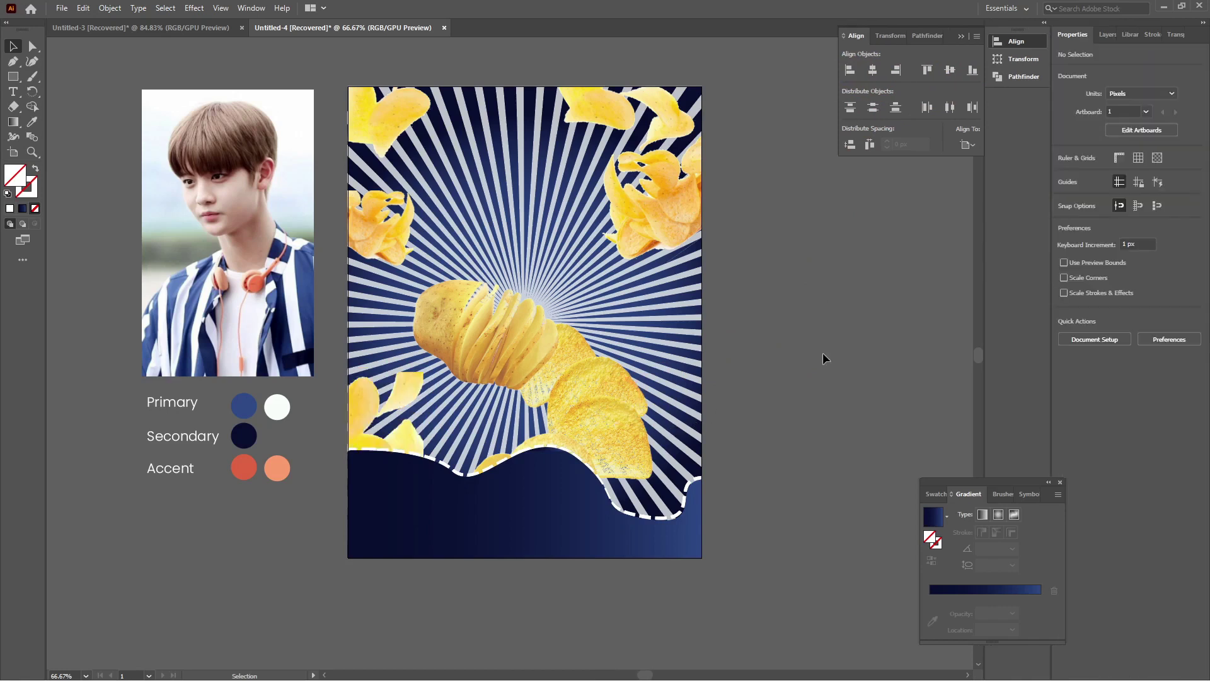
# Delete the lower-left chips and paste a copy of the upper-left chips as their replacement.
pyautogui.click(353, 407)
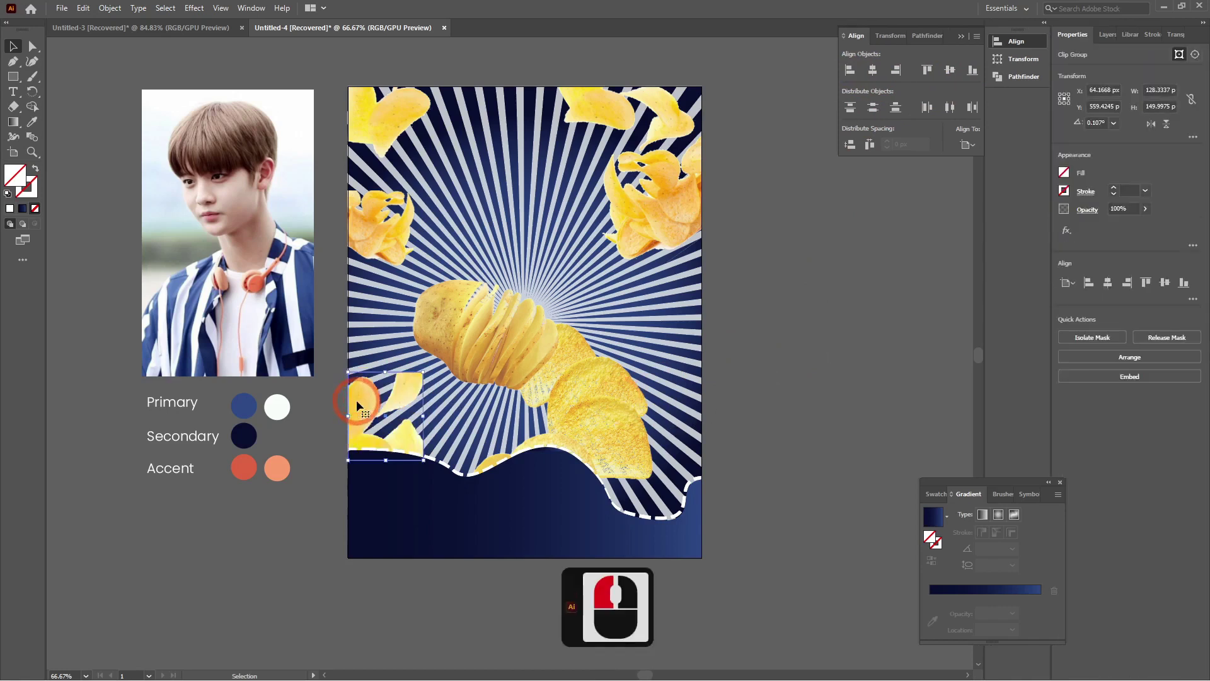
pyautogui.press('Delete')
pyautogui.doubleClick(360, 114)
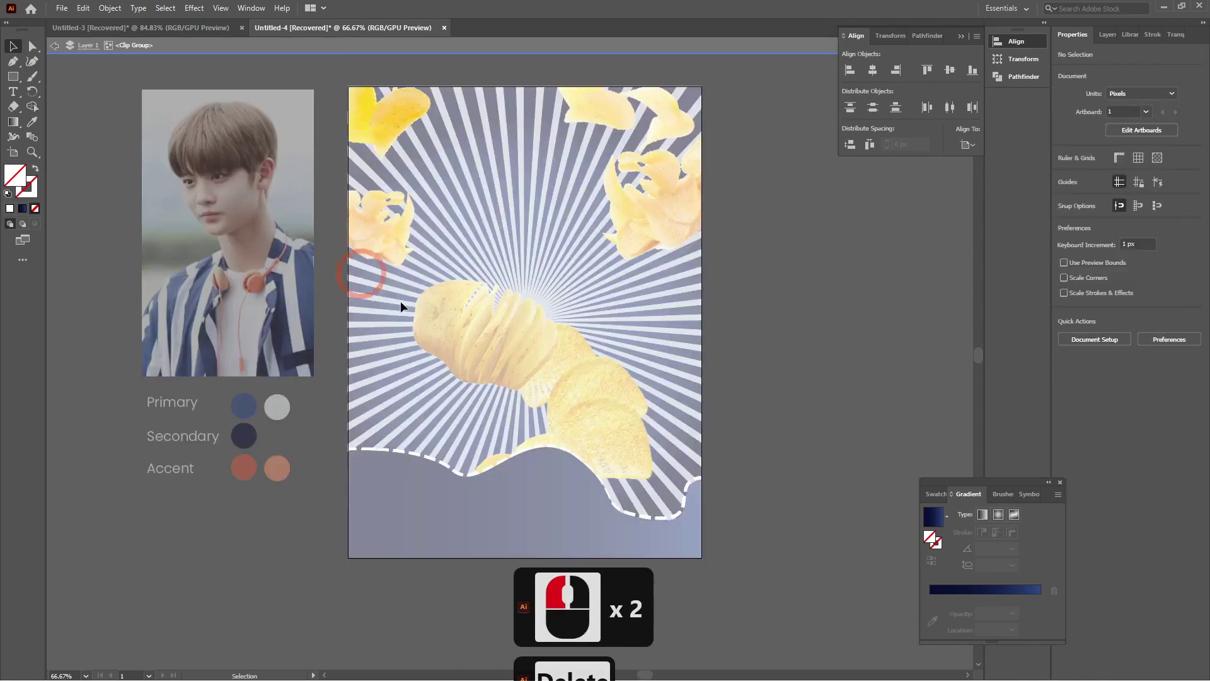
pyautogui.doubleClick(807, 239)
pyautogui.click(381, 123)
pyautogui.hotkey('ctrl', 'c')
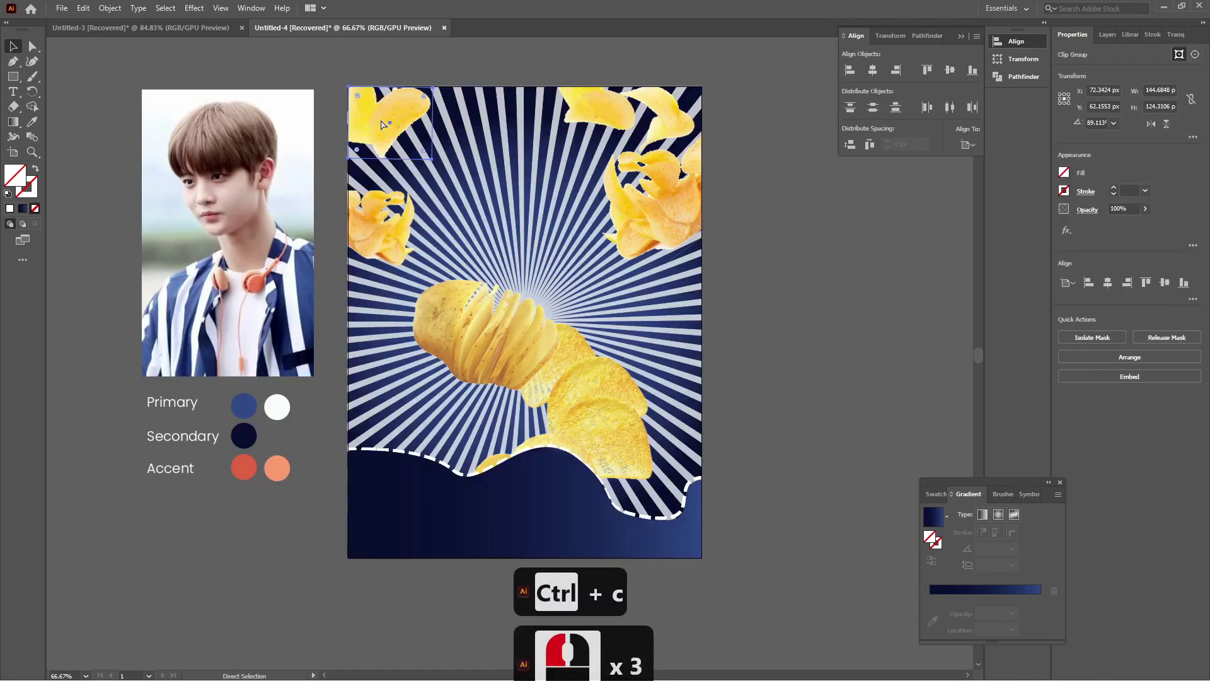
pyautogui.hotkey('ctrl', 'v')
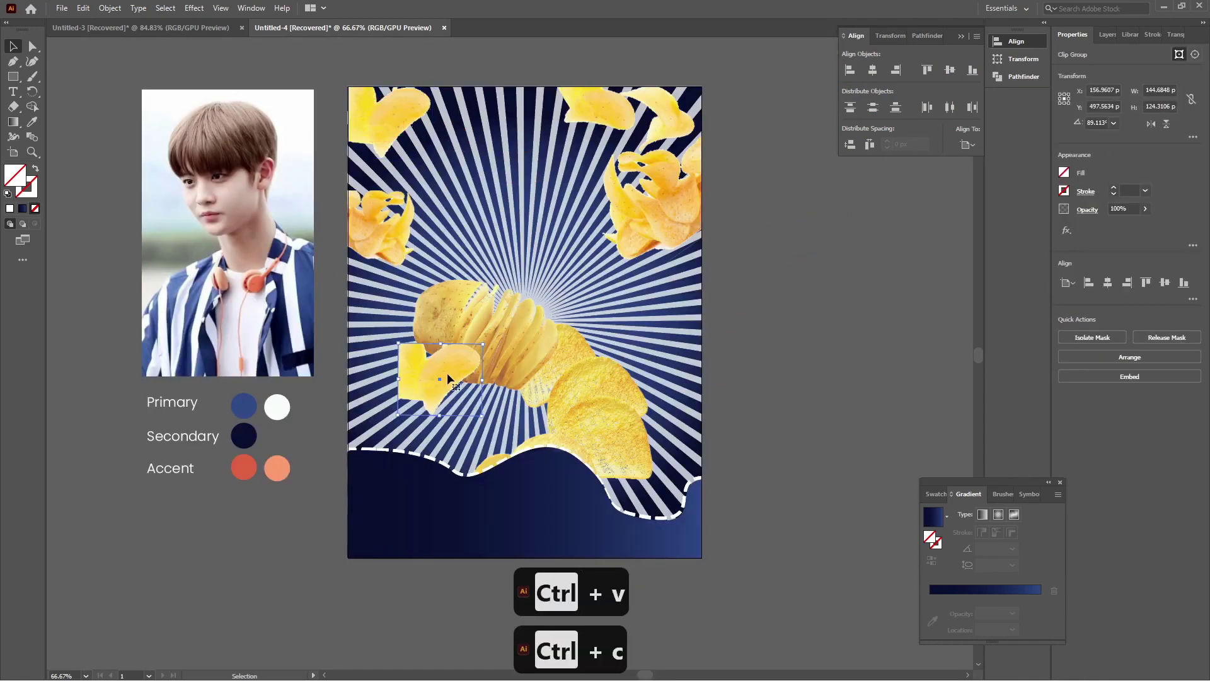
# Flip the pasted chips upside down and move them to the artboard's left edge, just above the wave.
pyautogui.click(1167, 125)
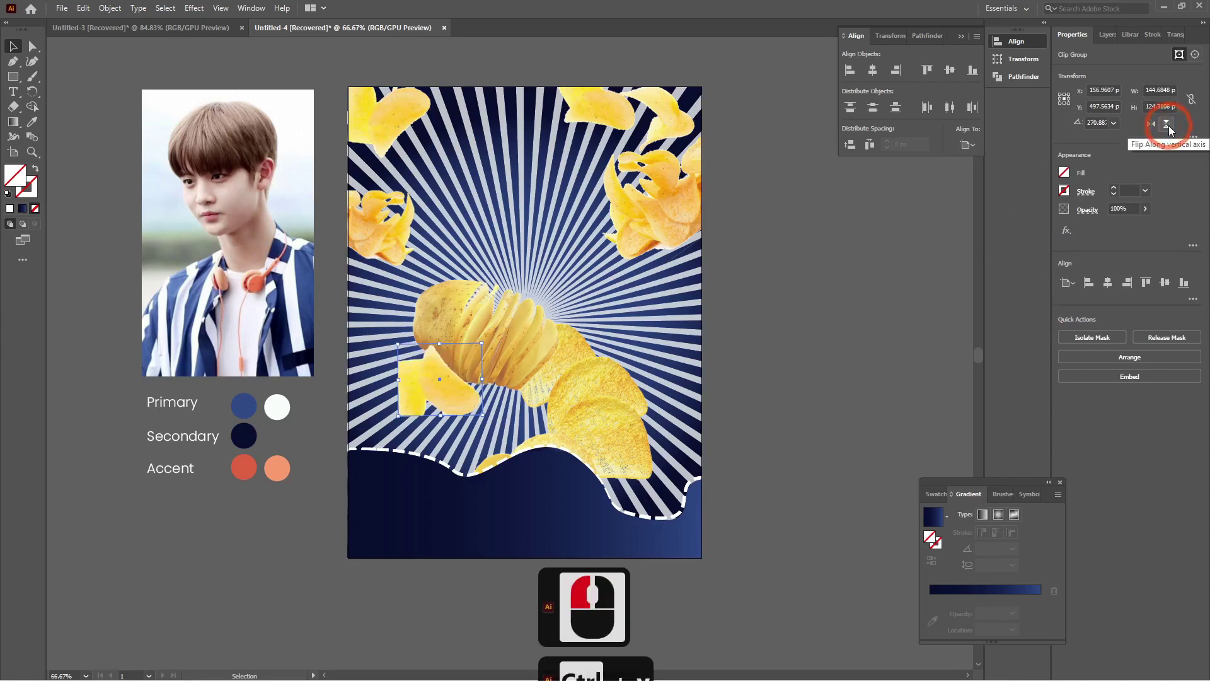
pyautogui.moveTo(424, 383); pyautogui.dragTo(372, 438)
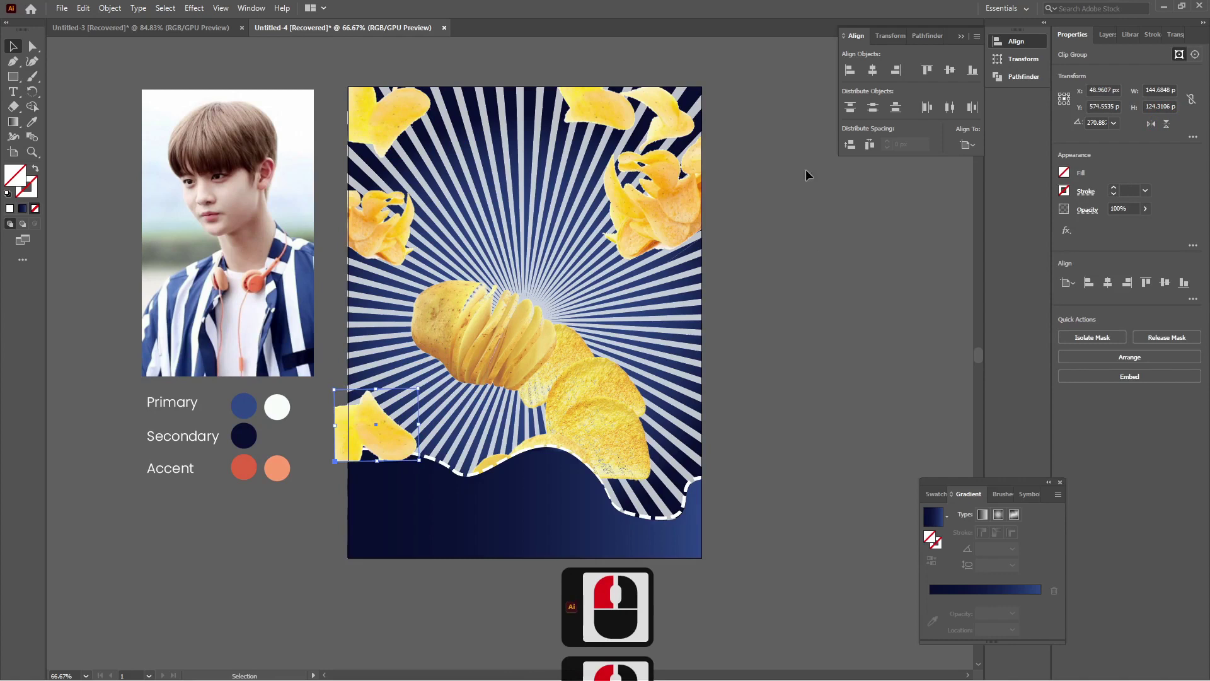
# Align the lower-left chips to the artboard's left edge and bring the dark blue wave group to the front.
pyautogui.click(848, 70)
pyautogui.click(405, 513)
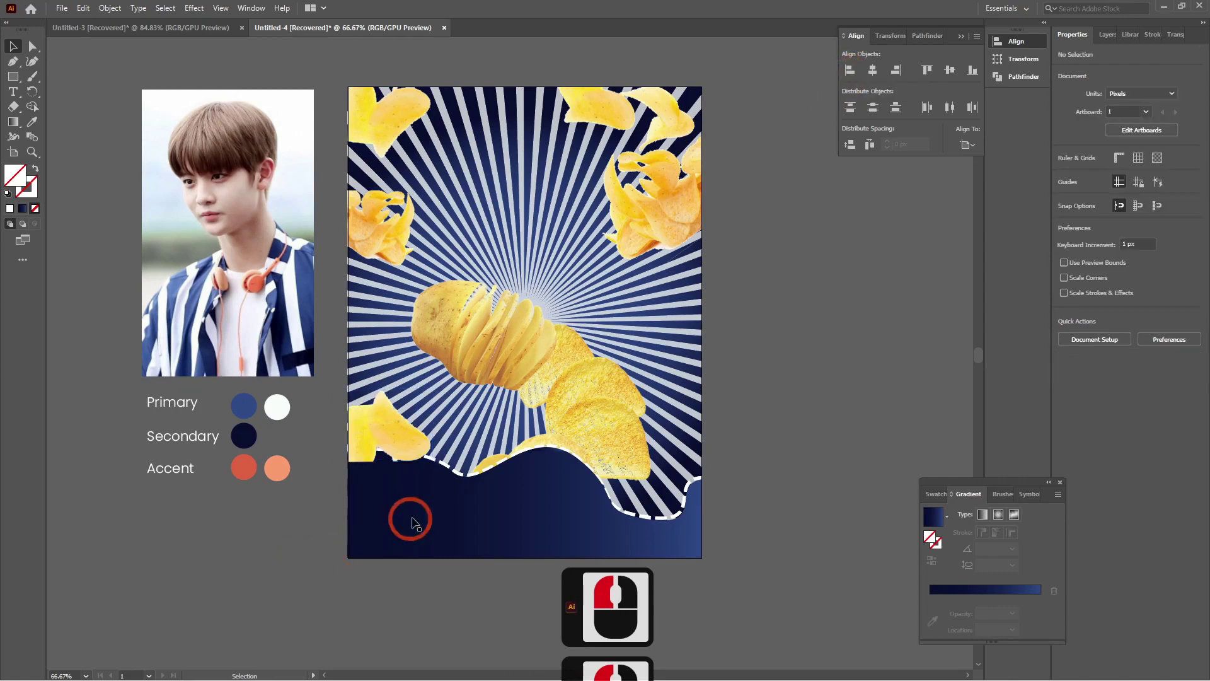
pyautogui.click(411, 513)
pyautogui.hotkey('ctrl', 'shift', ']')
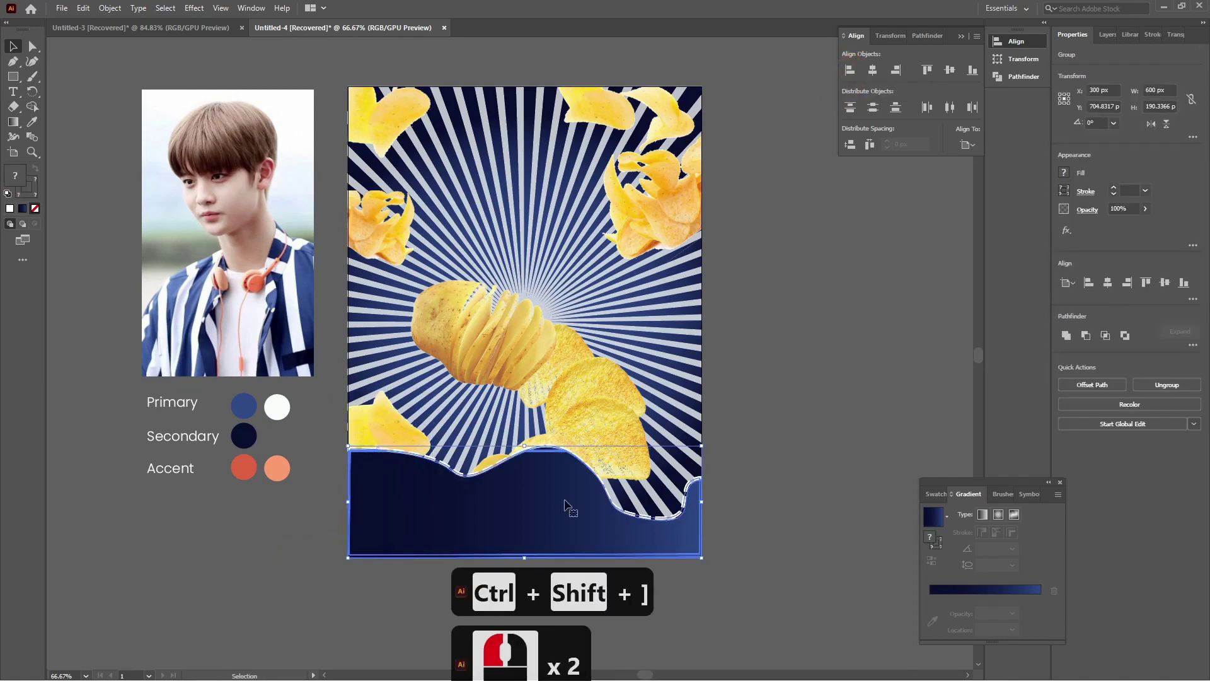
# Nudge the lower-left chips up 12 px so they sit just above the dashed wave, keeping them aligned to the artboard's left edge.
pyautogui.click(363, 434)
pyautogui.click(363, 434)
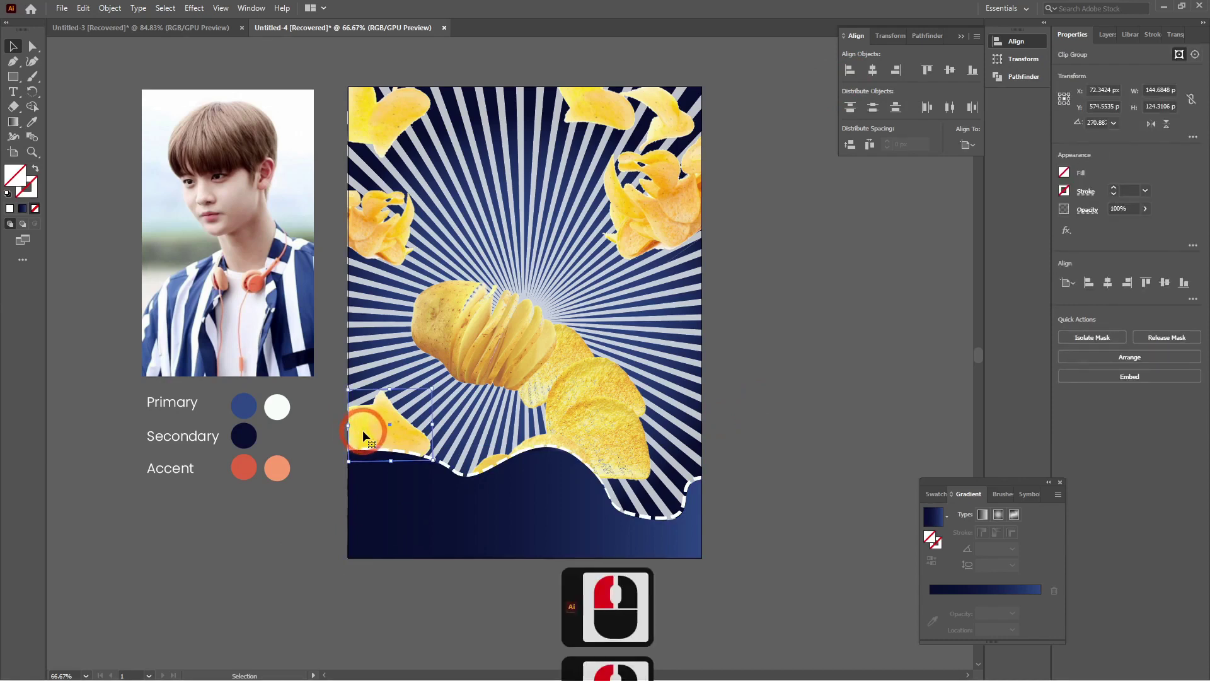
pyautogui.press('Up')
pyautogui.press('Up')
pyautogui.press('Up')
pyautogui.press('Up')
pyautogui.press('Up')
pyautogui.press('Up')
pyautogui.press('Up')
pyautogui.press('Up')
pyautogui.press('Up')
pyautogui.press('Up')
pyautogui.press('Up')
pyautogui.press('Up')
pyautogui.press('Up')
pyautogui.press('Up')
pyautogui.press('Up')
pyautogui.press('Up')
pyautogui.press('Up')
pyautogui.press('Up')
pyautogui.press('Up')
pyautogui.press('Up')
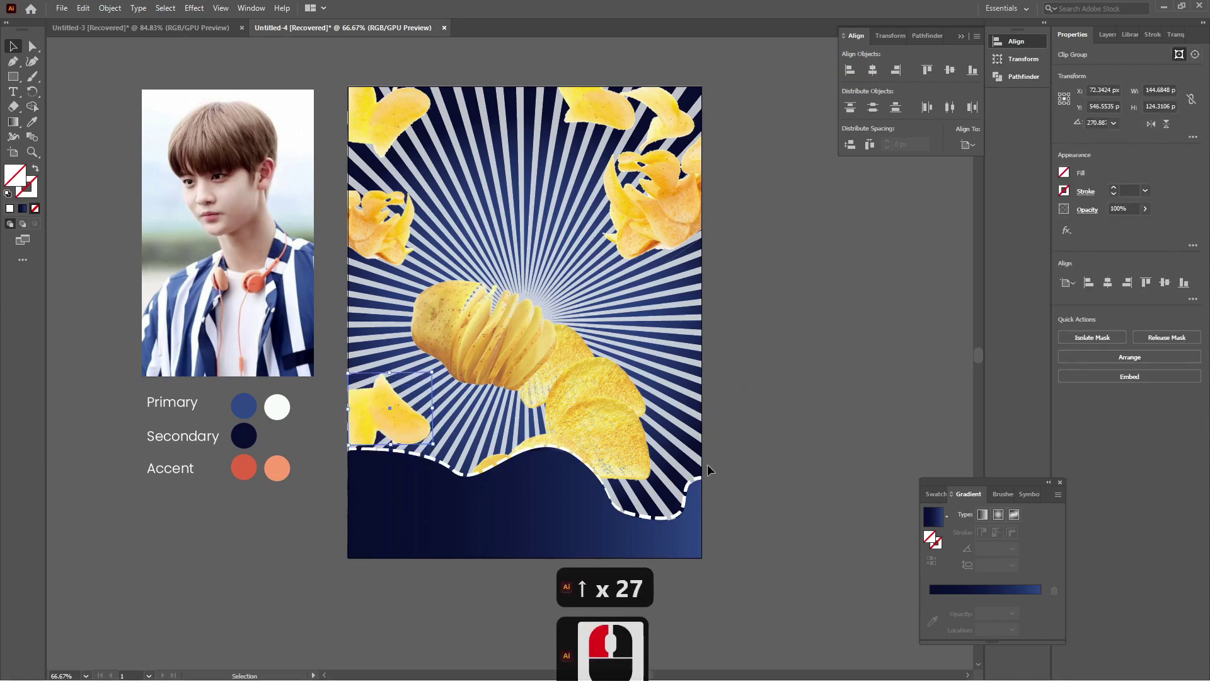
pyautogui.press('Down')
pyautogui.press('Down')
pyautogui.press('Down')
pyautogui.press('Down')
pyautogui.press('Down')
pyautogui.click(750, 399)
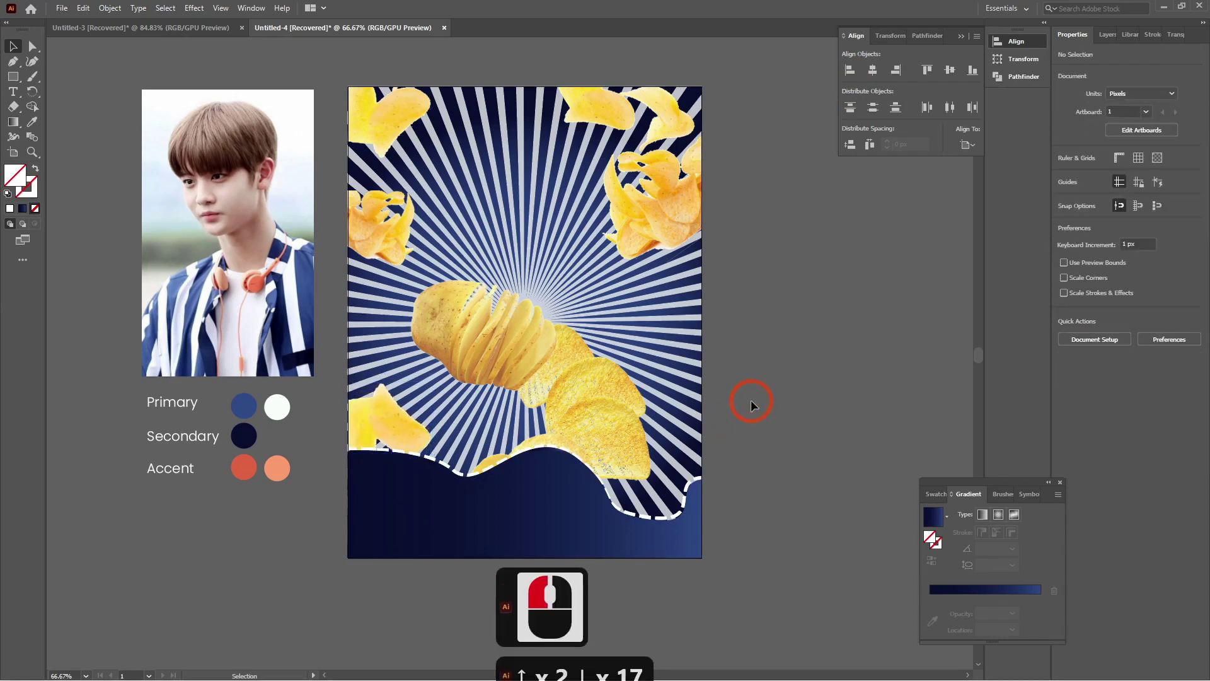
pyautogui.click(398, 432)
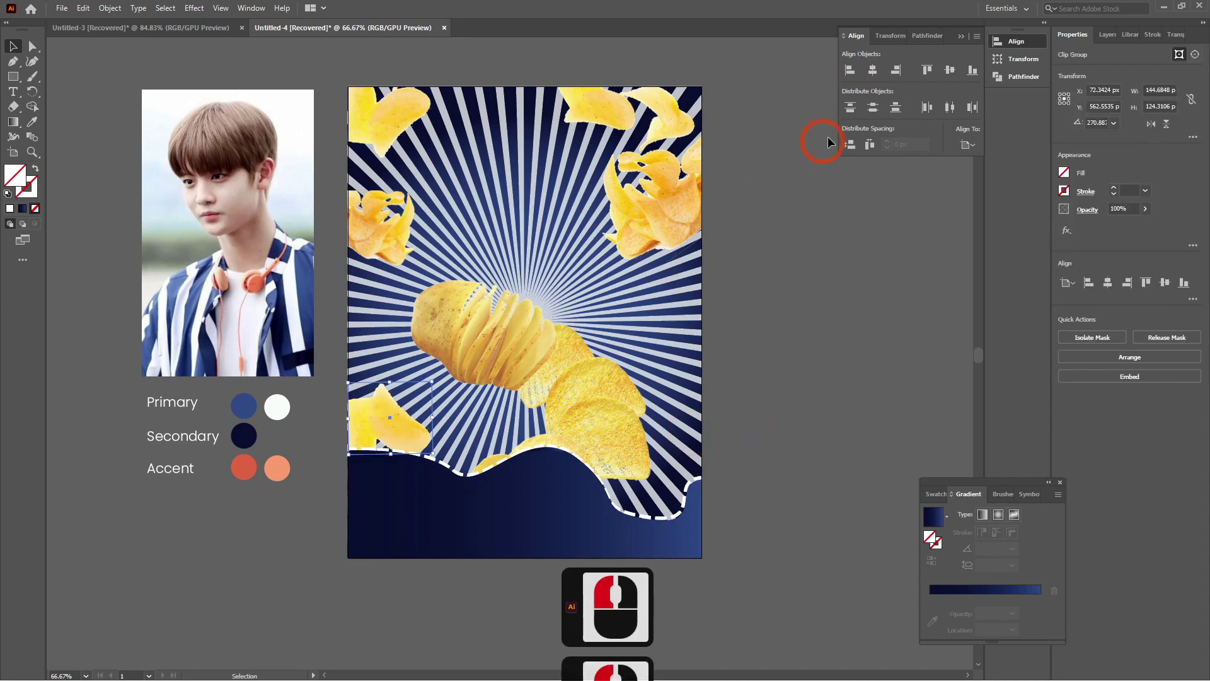
pyautogui.click(850, 71)
pyautogui.click(803, 323)
# Nudge the large central potato image up about 24 px so its lowest chips sit higher above the wave.
pyautogui.click(565, 404)
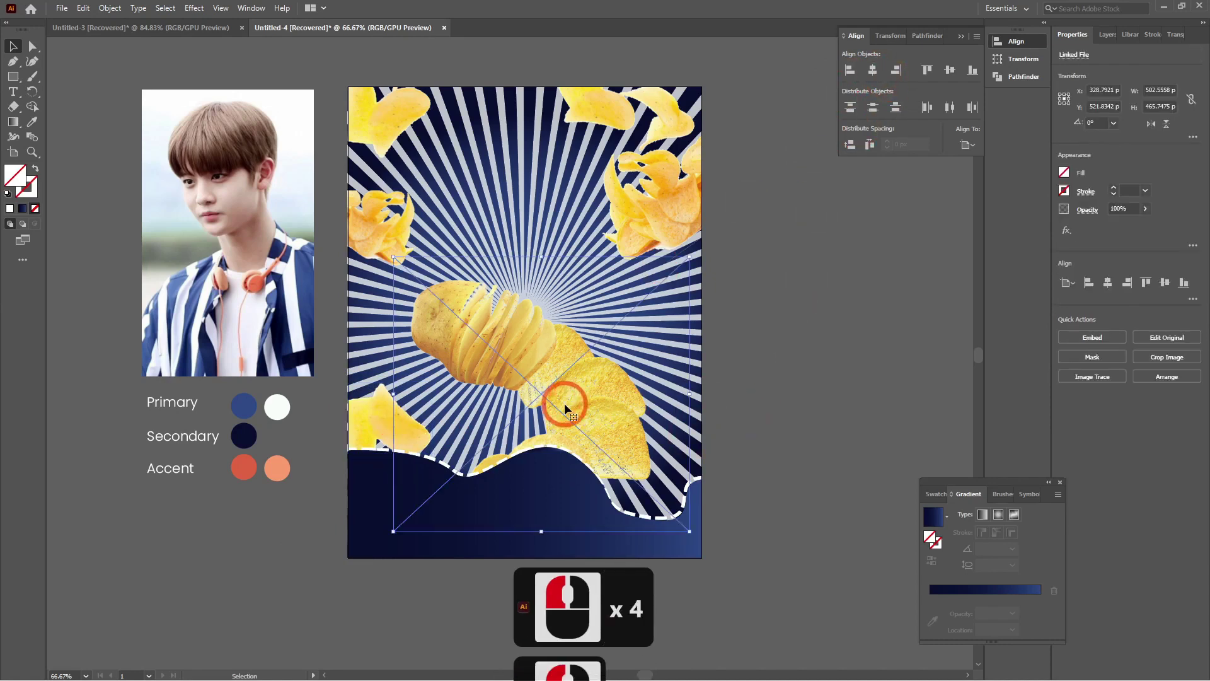
pyautogui.press('Up')
pyautogui.press('Up')
pyautogui.press('Up')
pyautogui.press('Up')
pyautogui.press('Up')
pyautogui.press('Up')
pyautogui.press('Up')
pyautogui.press('Up')
pyautogui.press('Up')
pyautogui.press('Up')
pyautogui.press('Up')
pyautogui.press('Up')
pyautogui.press('Up')
pyautogui.press('Up')
pyautogui.press('Up')
pyautogui.press('Up')
pyautogui.press('Up')
pyautogui.press('Up')
pyautogui.press('Up')
pyautogui.press('Up')
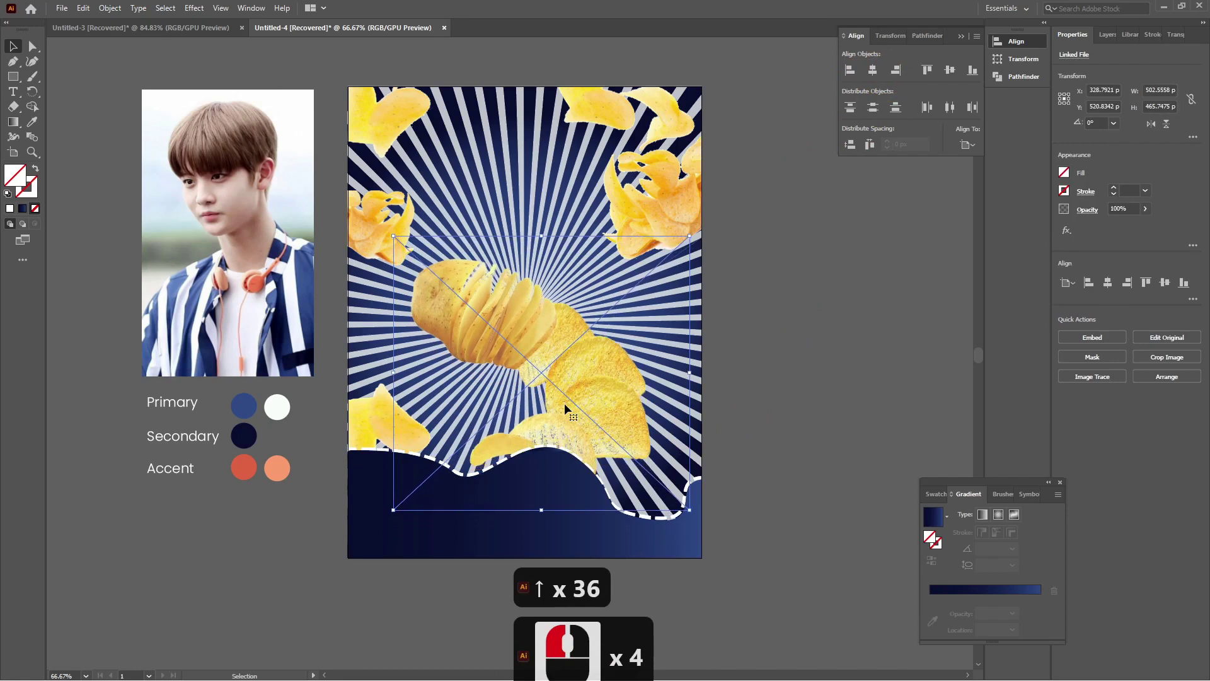
pyautogui.press('Down')
pyautogui.press('Down')
pyautogui.press('Down')
pyautogui.press('Down')
pyautogui.press('Down')
pyautogui.press('Down')
pyautogui.press('Down')
pyautogui.press('Down')
pyautogui.press('Down')
pyautogui.press('Down')
pyautogui.press('Down')
pyautogui.press('Down')
pyautogui.press('Down')
pyautogui.press('Down')
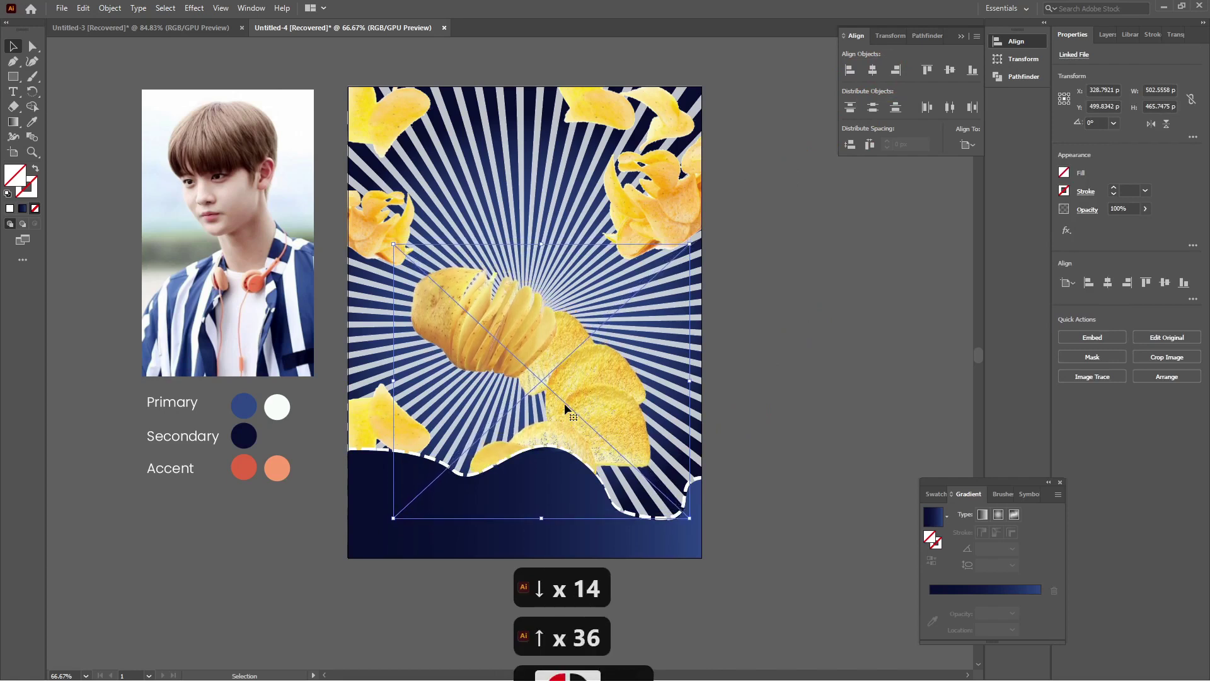
pyautogui.press('Up')
pyautogui.press('Up')
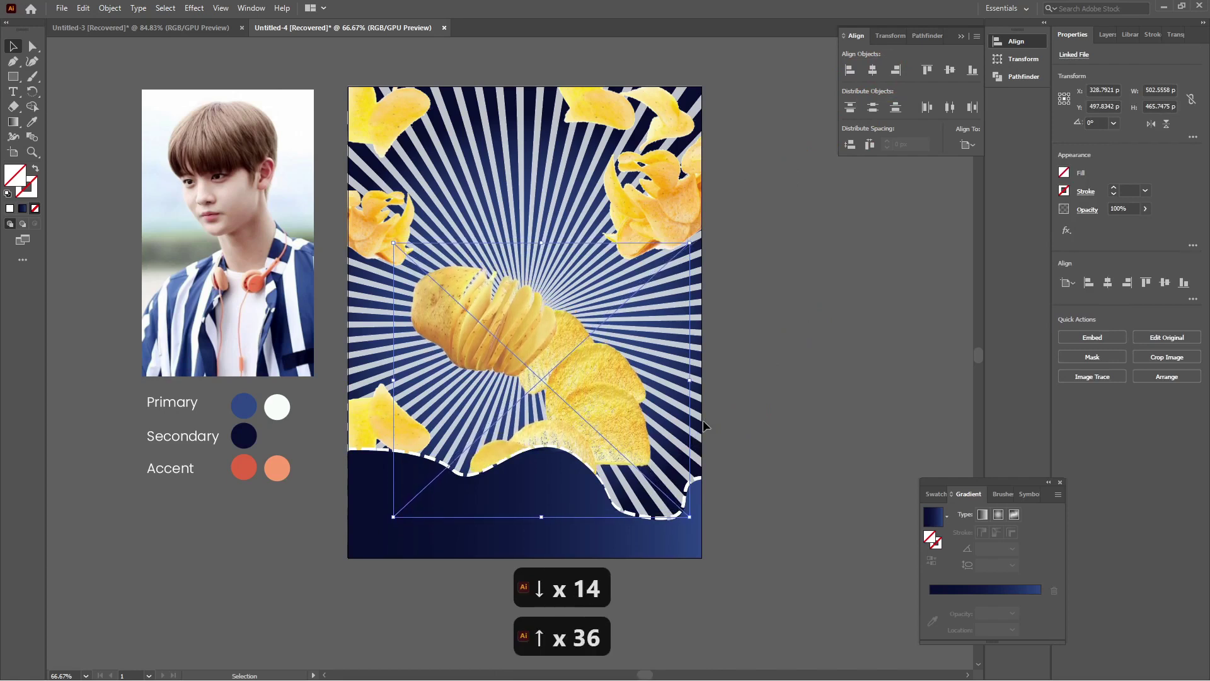
pyautogui.press('Up')
pyautogui.press('Up')
pyautogui.press('Up')
pyautogui.press('Up')
pyautogui.press('Up')
pyautogui.press('Up')
pyautogui.press('Up')
pyautogui.press('Up')
pyautogui.press('Up')
pyautogui.press('Up')
pyautogui.press('Up')
pyautogui.press('Up')
pyautogui.press('Up')
pyautogui.press('Up')
pyautogui.press('Up')
pyautogui.press('Up')
pyautogui.press('Up')
pyautogui.press('Up')
pyautogui.press('Up')
pyautogui.press('Up')
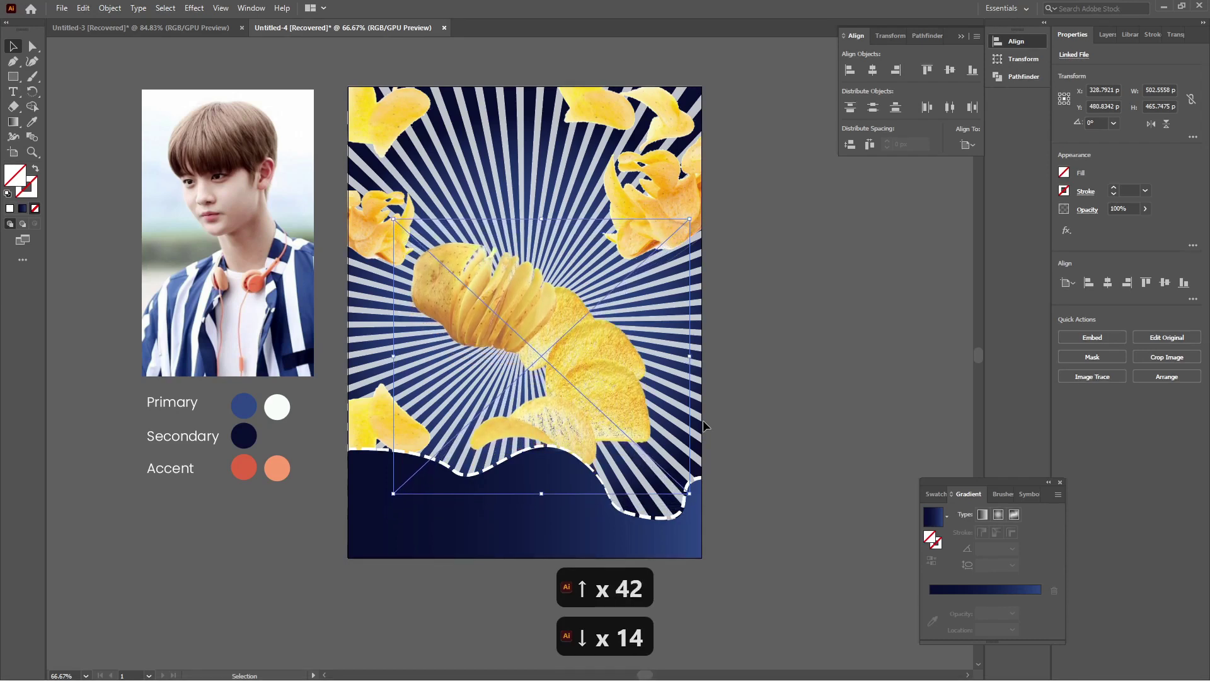
pyautogui.press('Down')
pyautogui.press('Down')
pyautogui.press('Down')
pyautogui.press('Down')
pyautogui.press('Down')
pyautogui.press('Down')
pyautogui.press('Down')
pyautogui.press('Down')
pyautogui.press('Down')
pyautogui.press('Down')
pyautogui.press('Down')
pyautogui.press('Down')
pyautogui.press('Down')
pyautogui.press('Down')
pyautogui.press('Down')
pyautogui.press('Down')
pyautogui.press('Down')
pyautogui.press('Down')
pyautogui.press('Down')
pyautogui.press('Down')
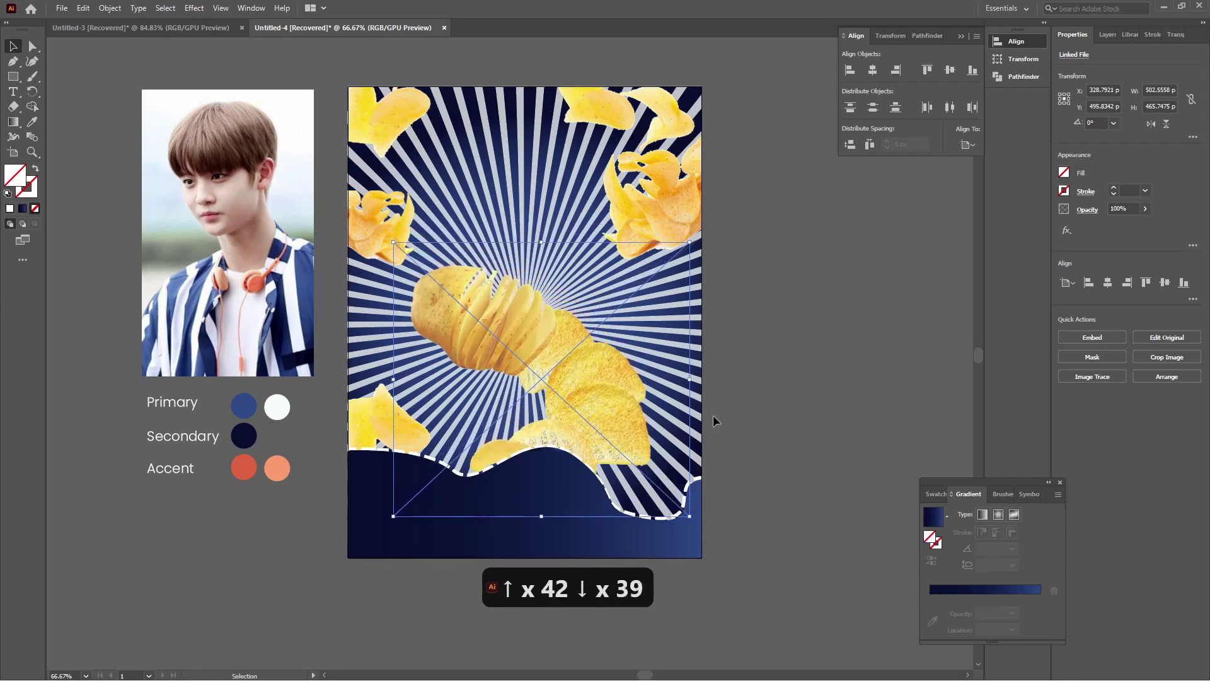
pyautogui.press('Down')
pyautogui.press('Down')
pyautogui.click(750, 382)
pyautogui.click(610, 385)
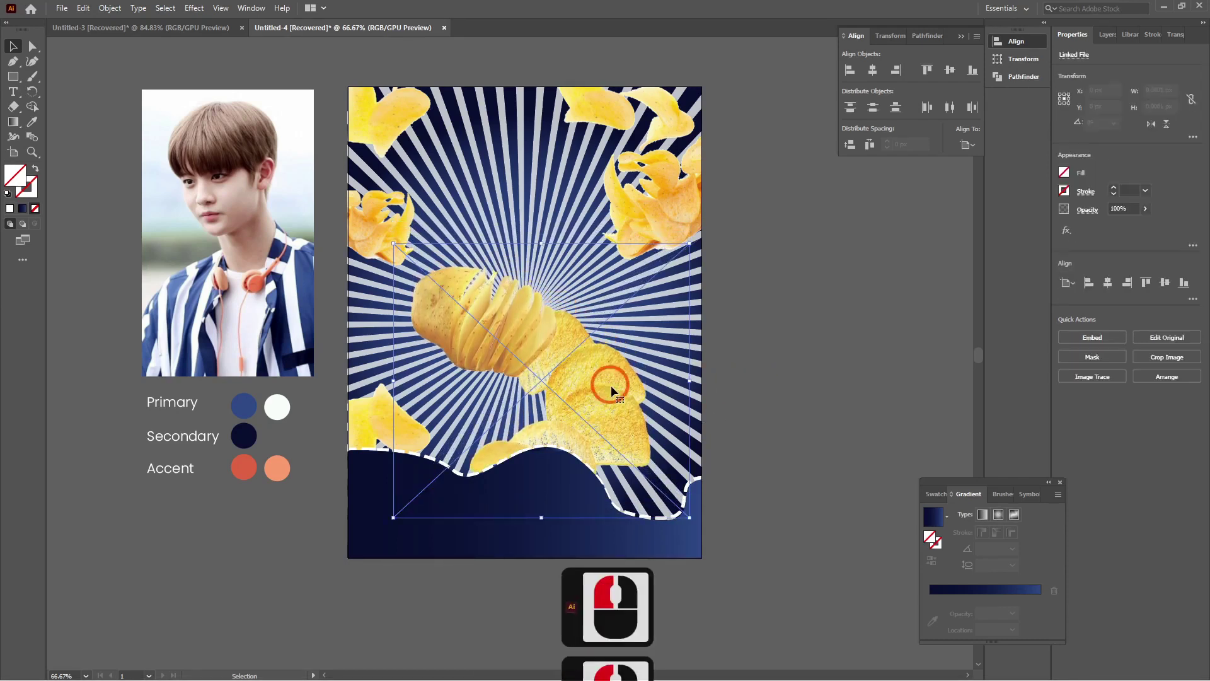
pyautogui.click(855, 356)
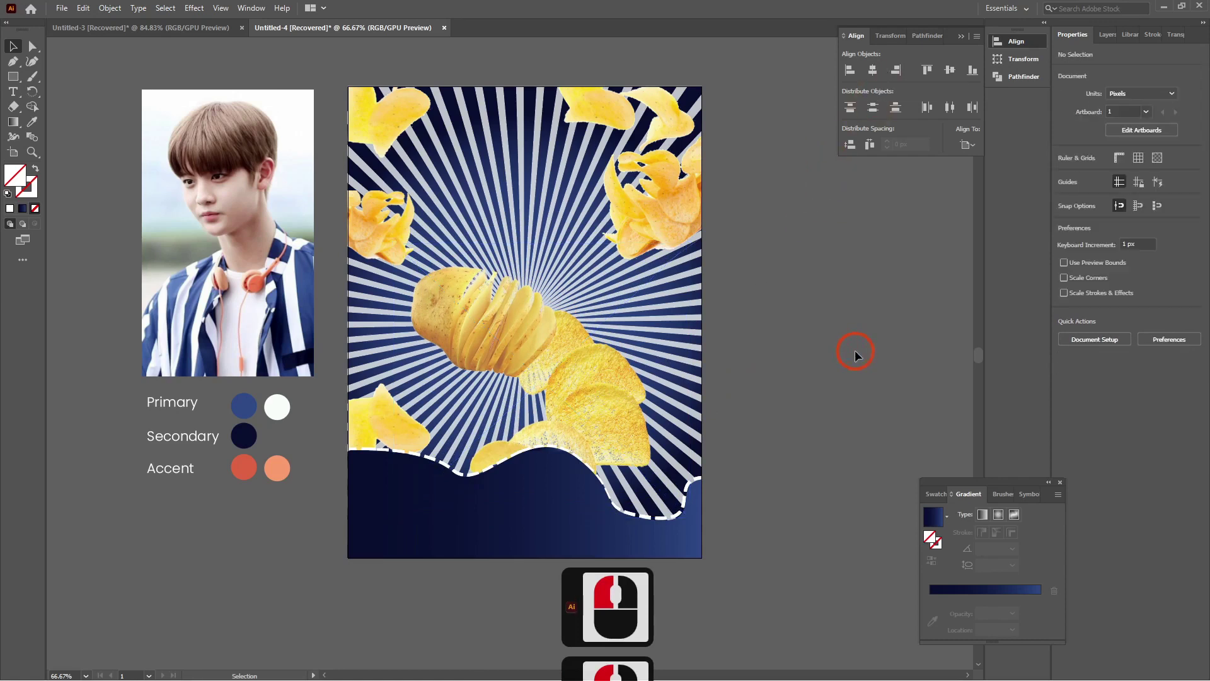
# Paste the copied logo and position it in the poster's upper-left corner at about X 96 px, Y 68 px.
pyautogui.hotkey('ctrl', 'v')
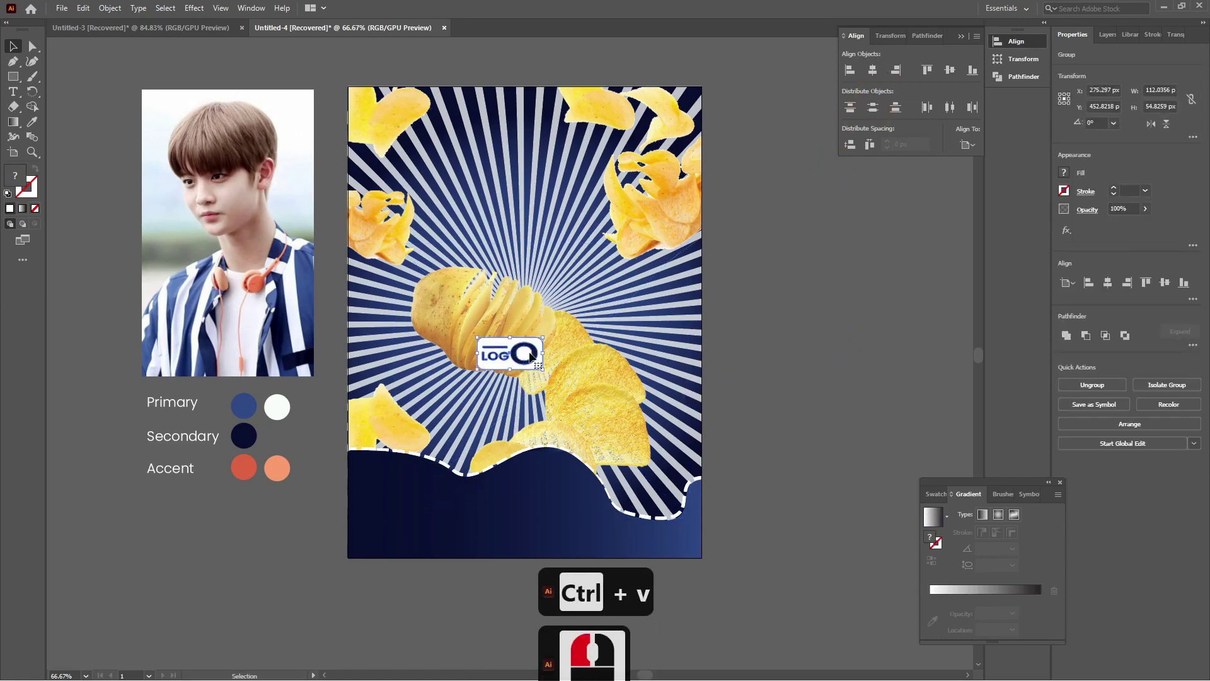
pyautogui.moveTo(532, 356); pyautogui.dragTo(439, 136)
pyautogui.press('Left')
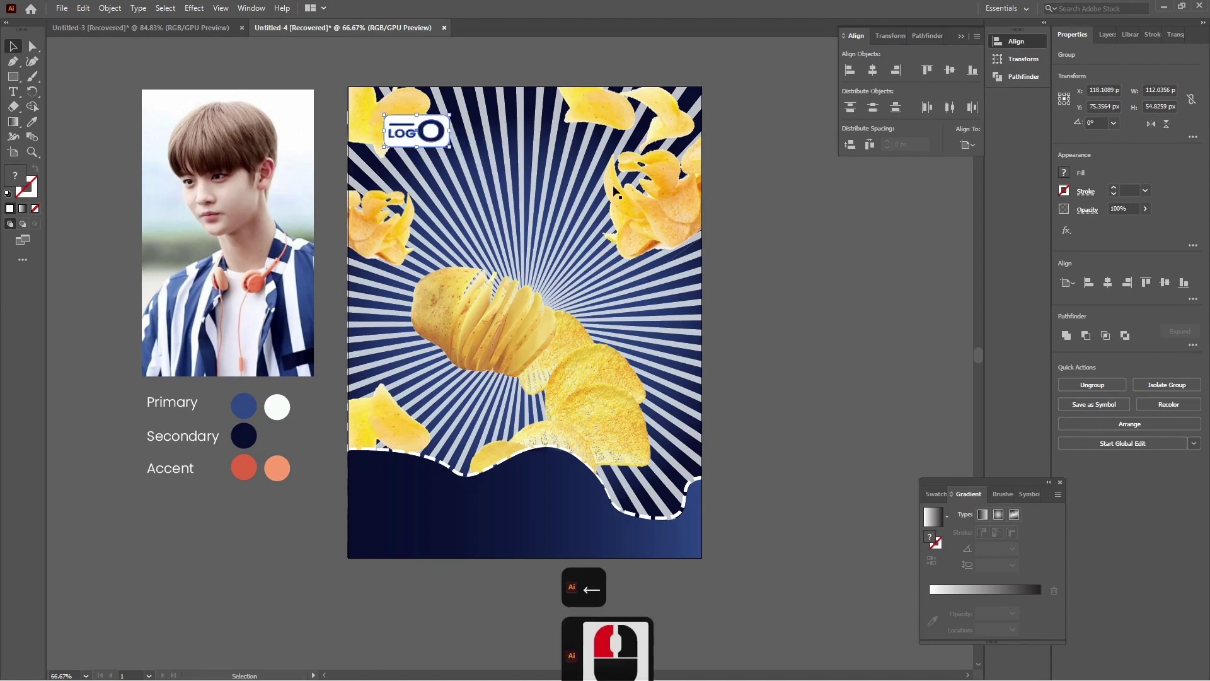
pyautogui.press('Left')
pyautogui.press('Left')
pyautogui.press('Left')
pyautogui.press('Left')
pyautogui.press('Left')
pyautogui.press('Left')
pyautogui.press('Left')
pyautogui.press('Left')
pyautogui.press('Left')
pyautogui.press('Left')
pyautogui.press('Left')
pyautogui.press('Left')
pyautogui.press('Left')
pyautogui.press('Left')
pyautogui.press('Left')
pyautogui.press('Left')
pyautogui.press('Left')
pyautogui.press('Left')
pyautogui.press('Left')
pyautogui.press('Left')
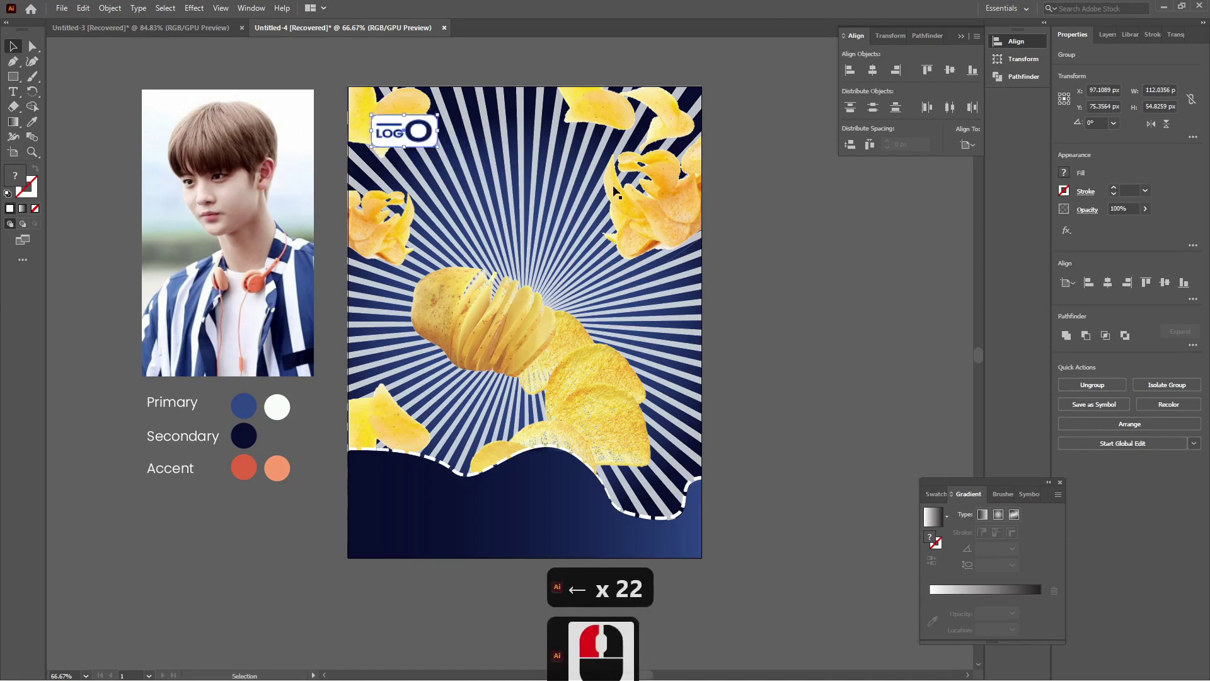
pyautogui.press('Up')
pyautogui.press('Up')
pyautogui.press('Up')
pyautogui.press('Up')
pyautogui.press('Up')
pyautogui.press('Up')
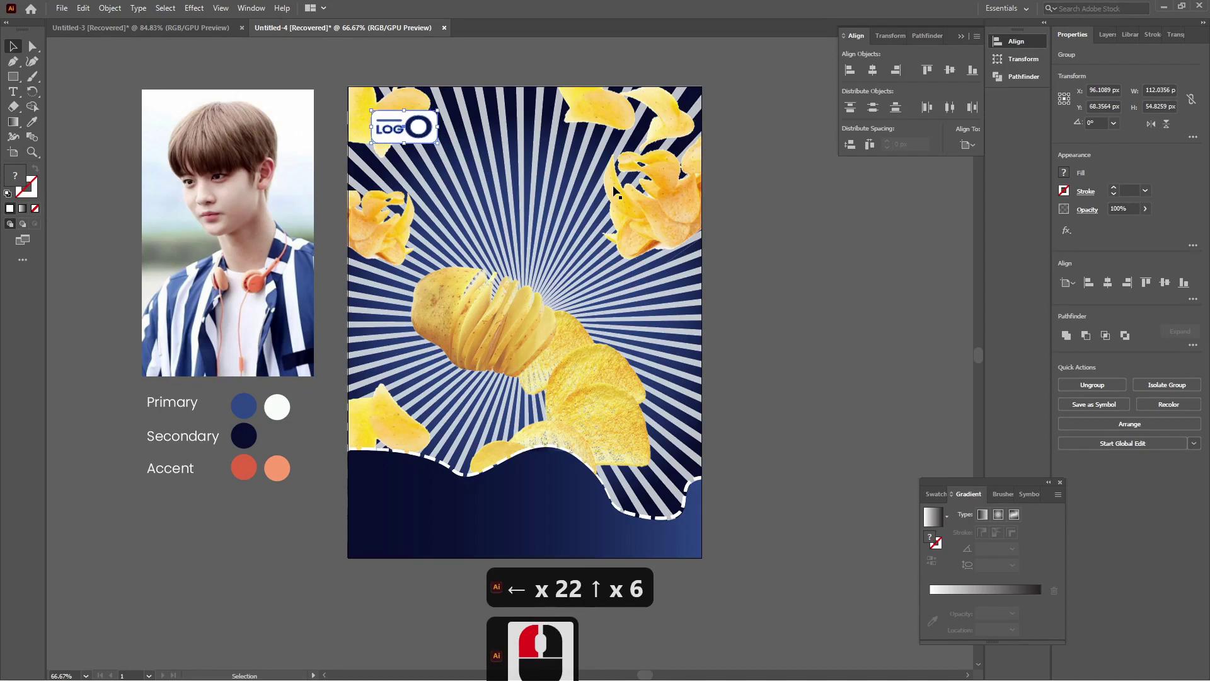
pyautogui.click(758, 184)
# Add a text object reading "POTATO" beside the curled chips on the poster's left side, above the potato.
pyautogui.rightClick(13, 93)
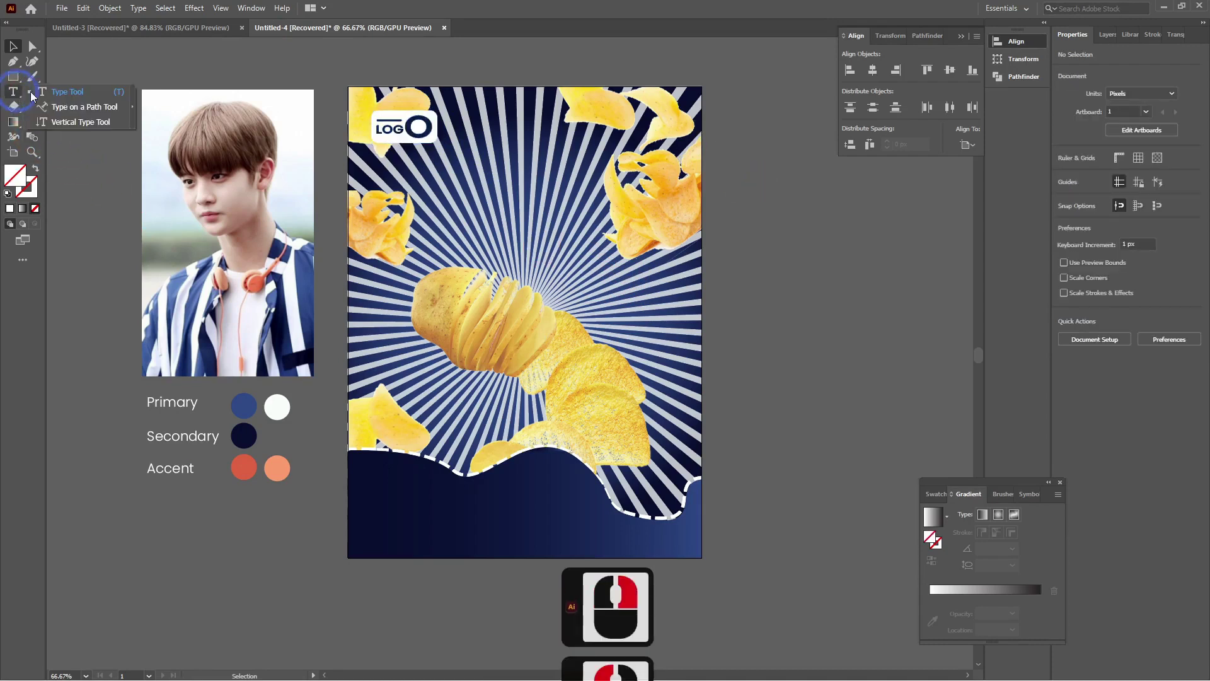
pyautogui.click(55, 93)
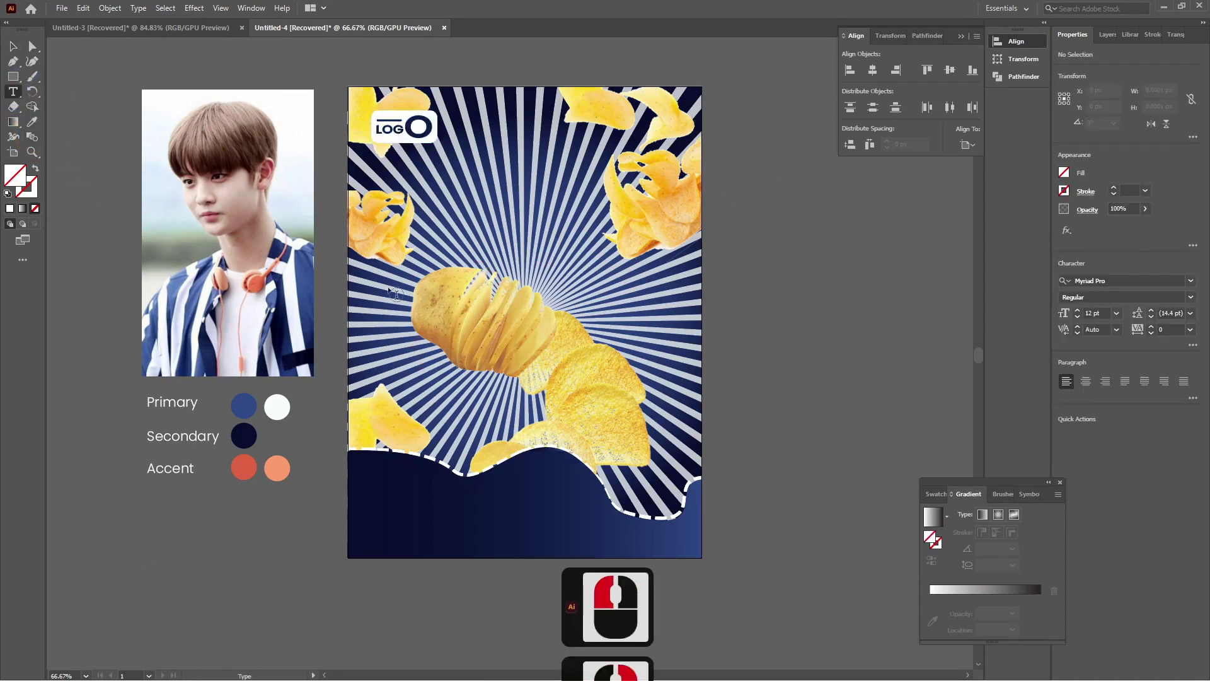
pyautogui.click(419, 222)
pyautogui.write('P')
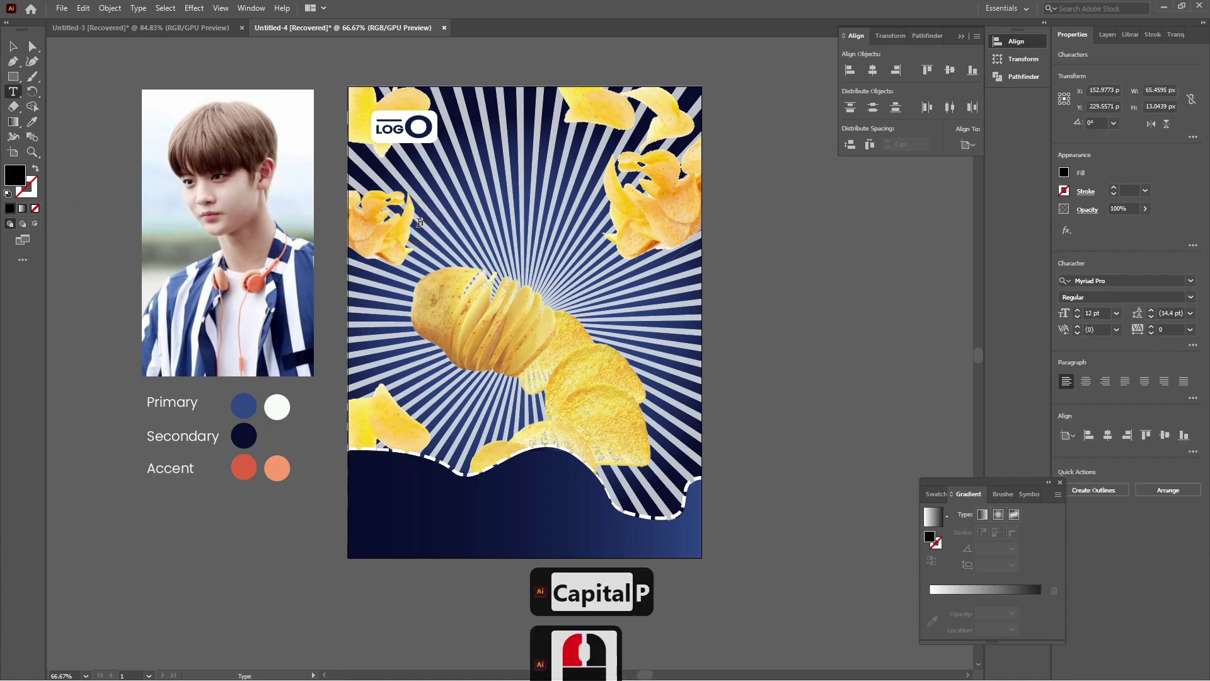
pyautogui.write('OTATO')
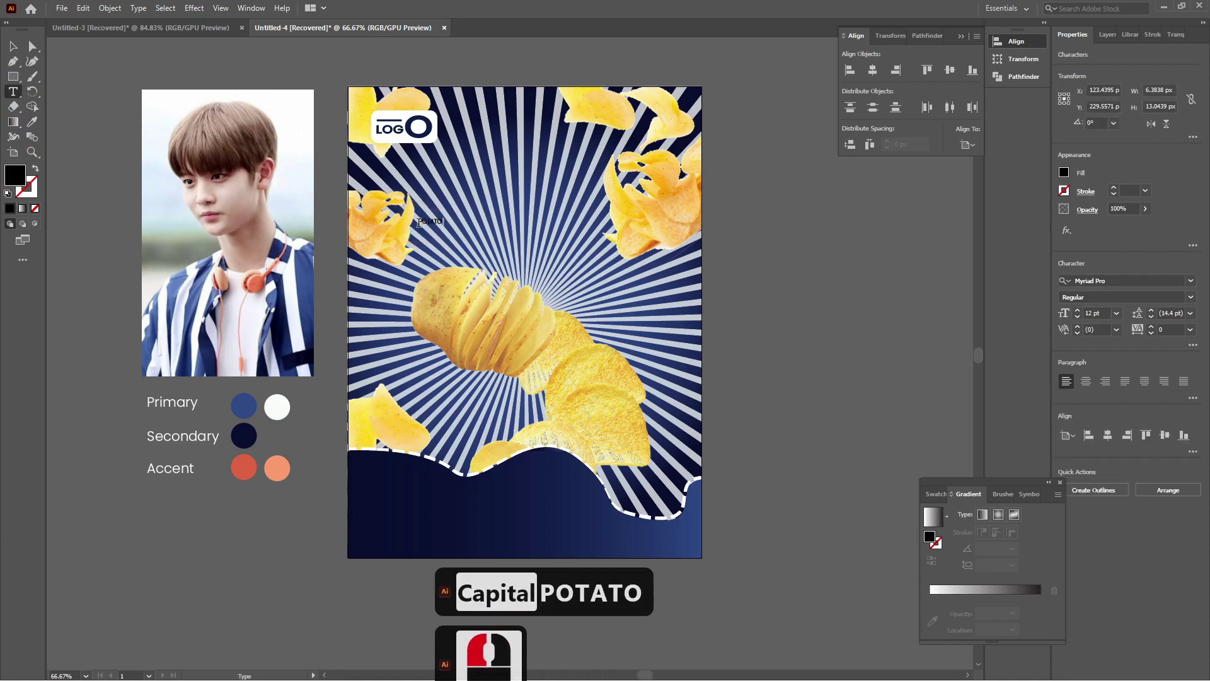
# Replace the title text beside the curled chips with "Potato Chips".
pyautogui.press('BackSpace')
pyautogui.press('BackSpace')
pyautogui.press('BackSpace')
pyautogui.press('BackSpace')
pyautogui.press('BackSpace')
pyautogui.press('BackSpace')
pyautogui.press('BackSpace')
pyautogui.press('BackSpace')
pyautogui.press('BackSpace')
pyautogui.press('BackSpace')
pyautogui.press('BackSpace')
pyautogui.press('BackSpace')
pyautogui.press('BackSpace')
pyautogui.press('BackSpace')
pyautogui.press('BackSpace')
pyautogui.write('Po')
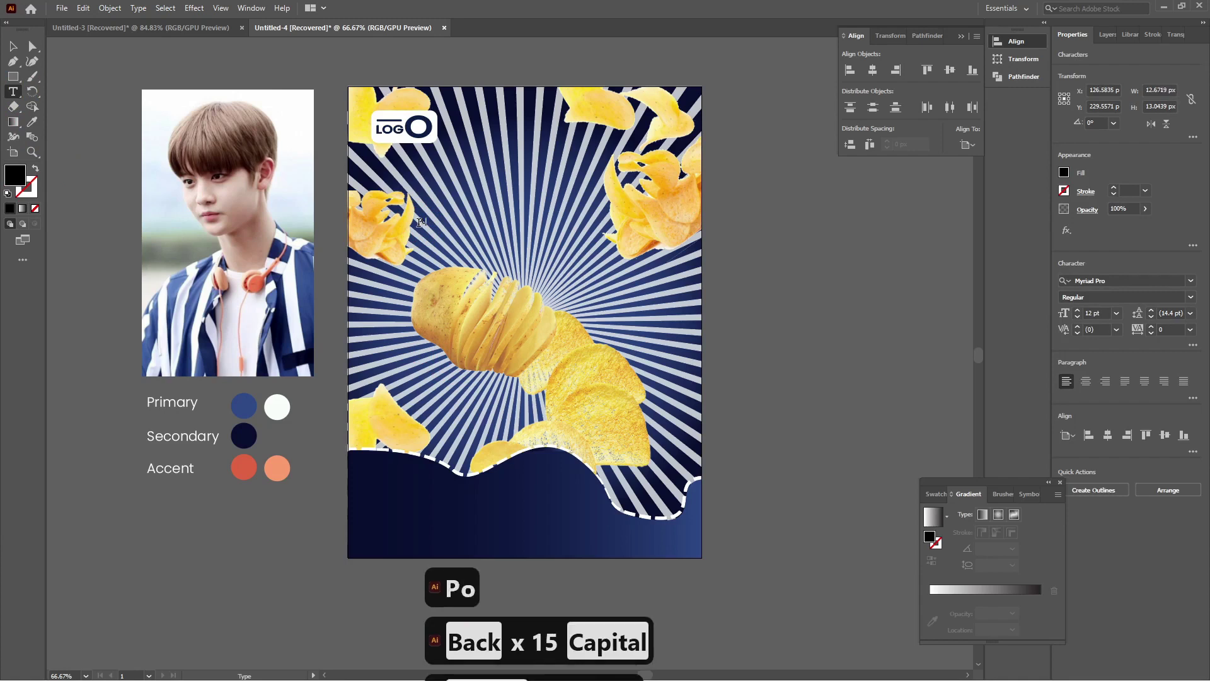
pyautogui.write('tato Chips')
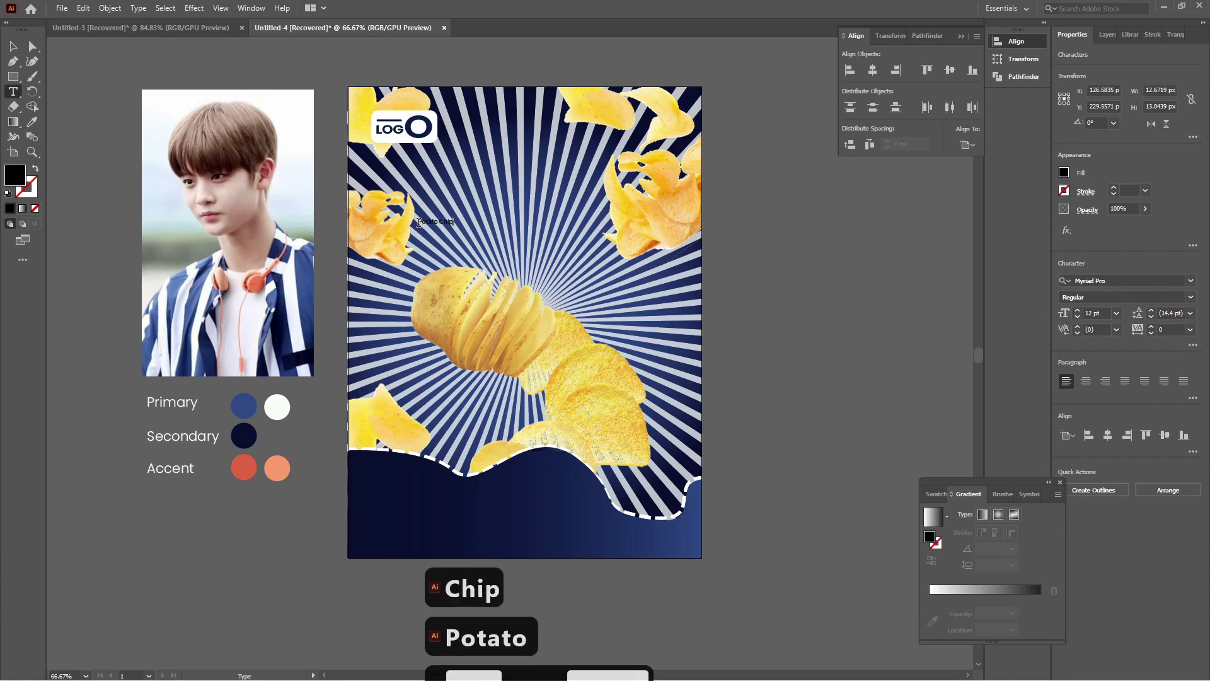
pyautogui.click(17, 50)
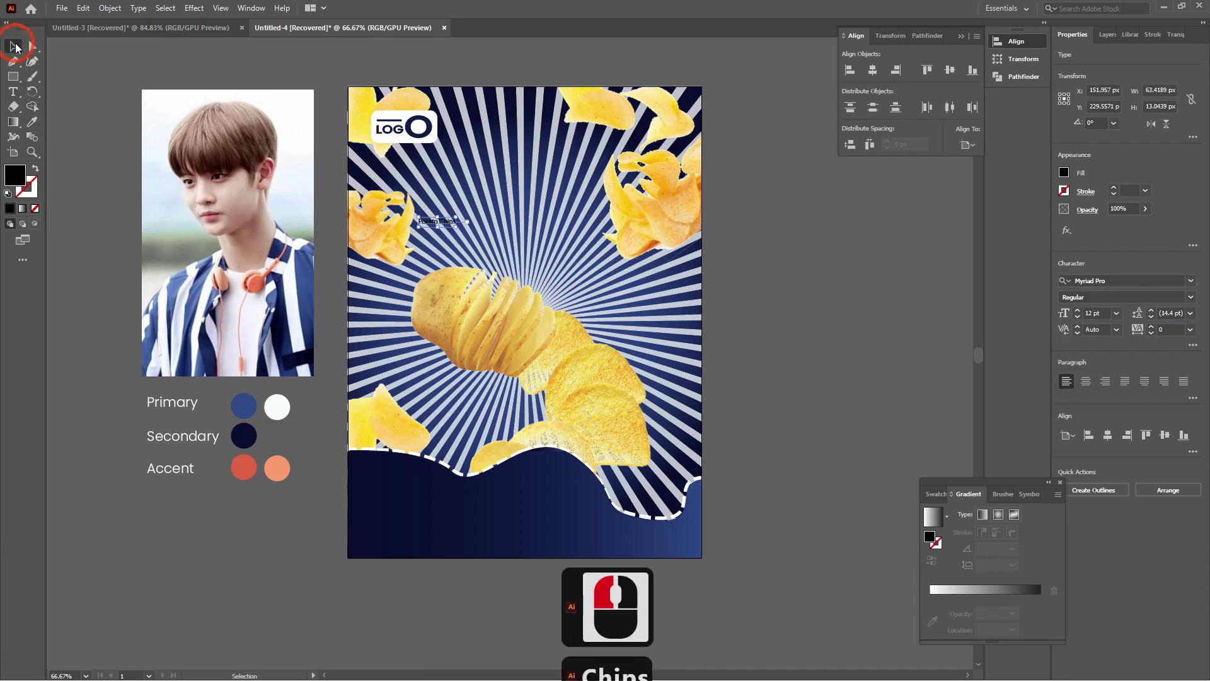
# Set the "Potato Chips" title in the Giddyup Std font at 72 pt.
pyautogui.click(1190, 281)
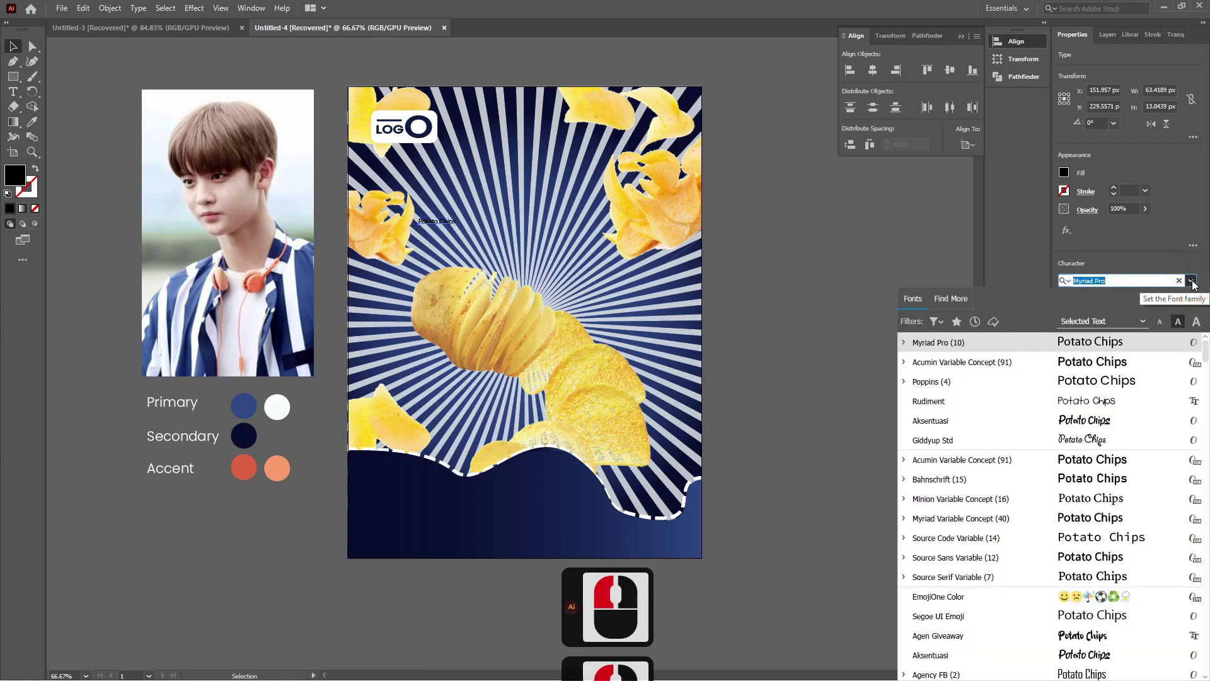
pyautogui.click(1107, 436)
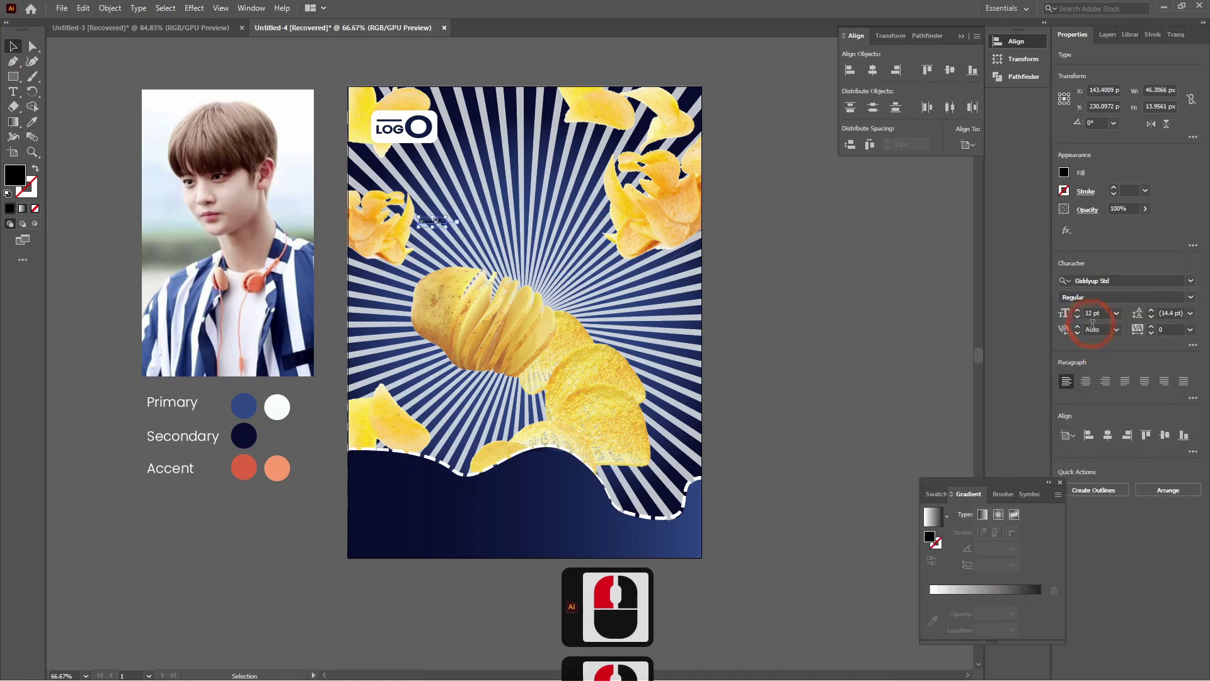
pyautogui.click(1114, 319)
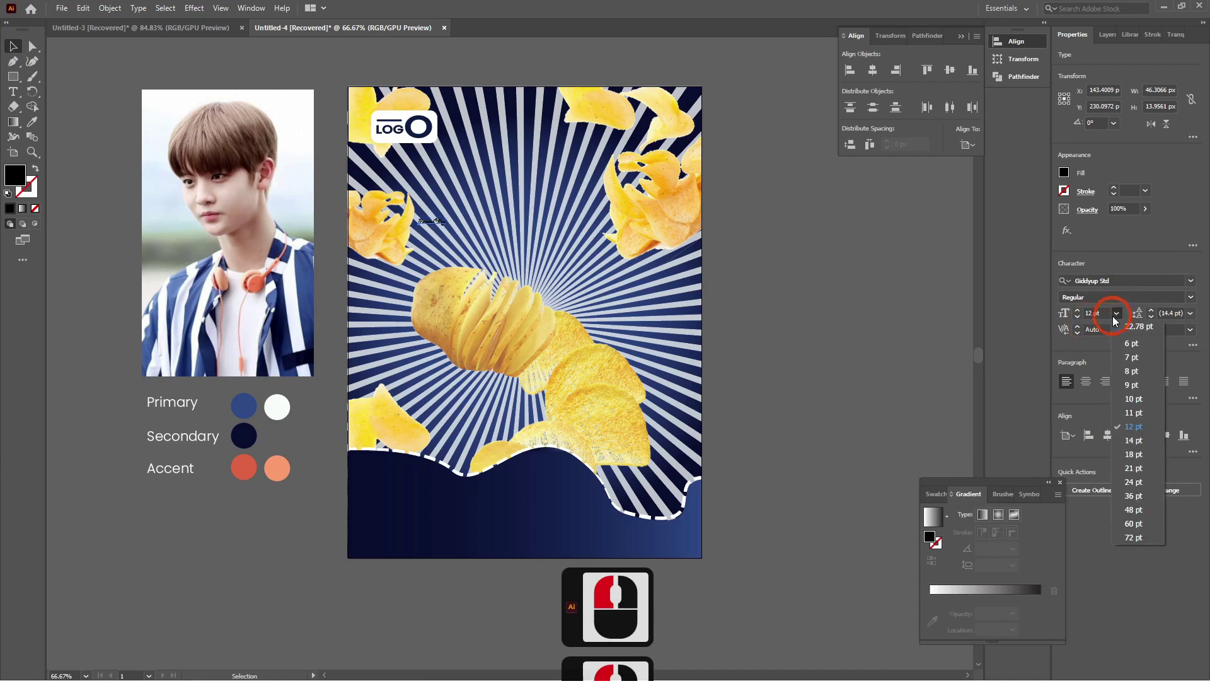
pyautogui.click(1140, 537)
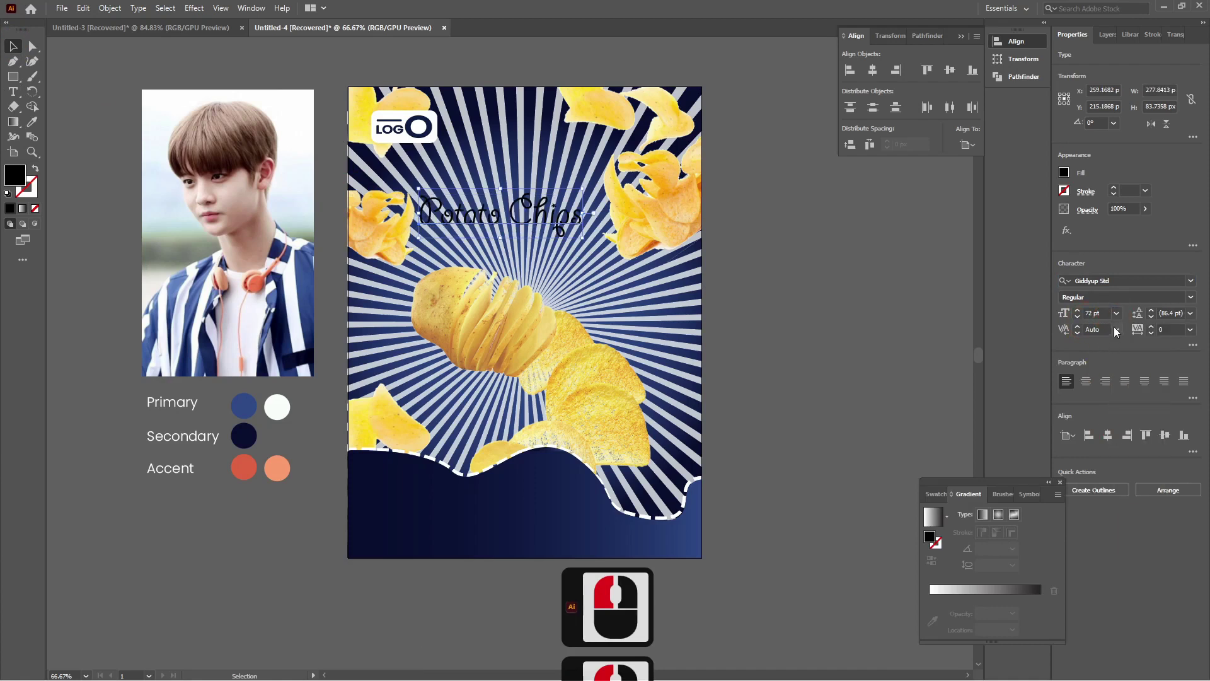
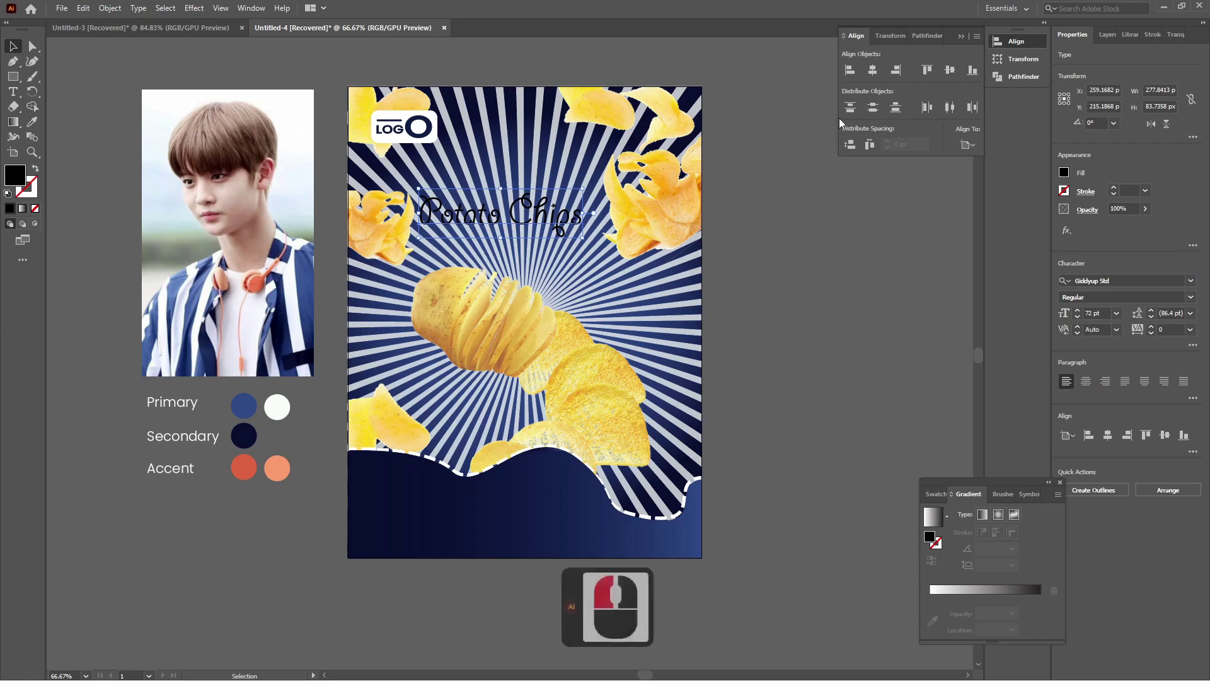
# Center the title horizontally on the artboard and nudge it up about 22 px.
pyautogui.click(873, 69)
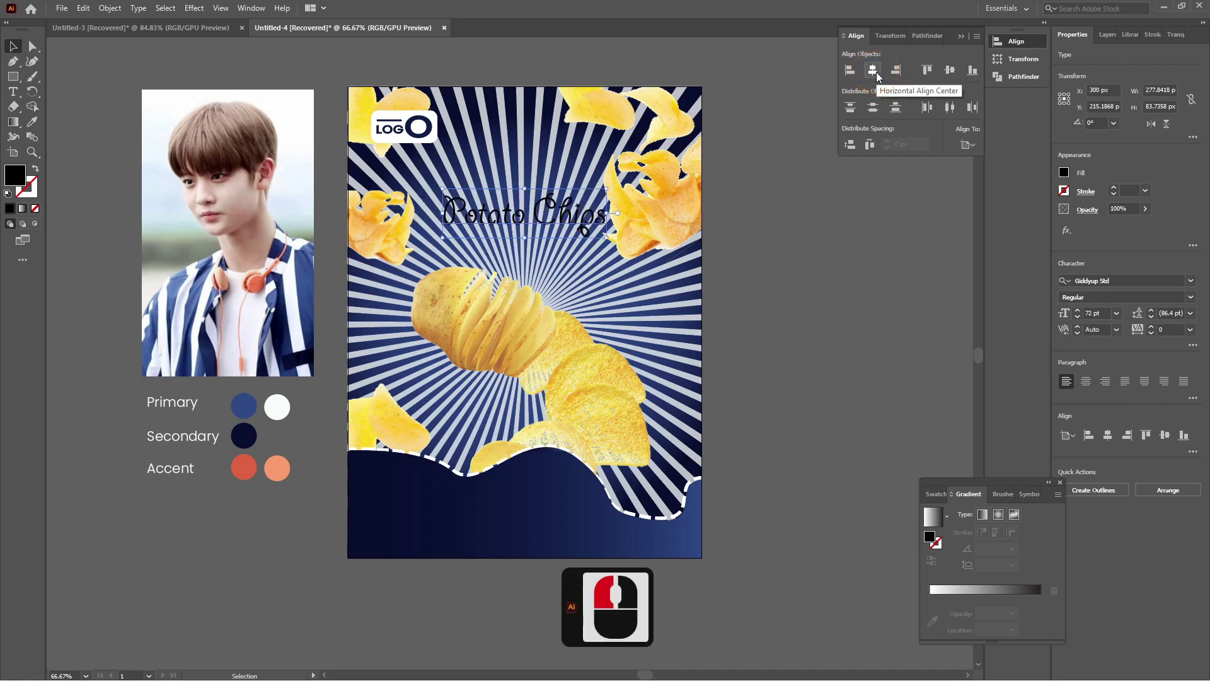
pyautogui.press('Up')
pyautogui.press('Up')
pyautogui.press('Up')
pyautogui.press('Up')
pyautogui.press('Up')
pyautogui.press('Up')
pyautogui.press('Up')
pyautogui.press('Up')
pyautogui.press('Up')
pyautogui.press('Up')
pyautogui.press('Up')
pyautogui.press('Up')
pyautogui.press('Up')
pyautogui.press('Up')
pyautogui.press('Up')
pyautogui.press('Up')
pyautogui.press('Up')
pyautogui.press('Up')
pyautogui.press('Up')
pyautogui.press('Up')
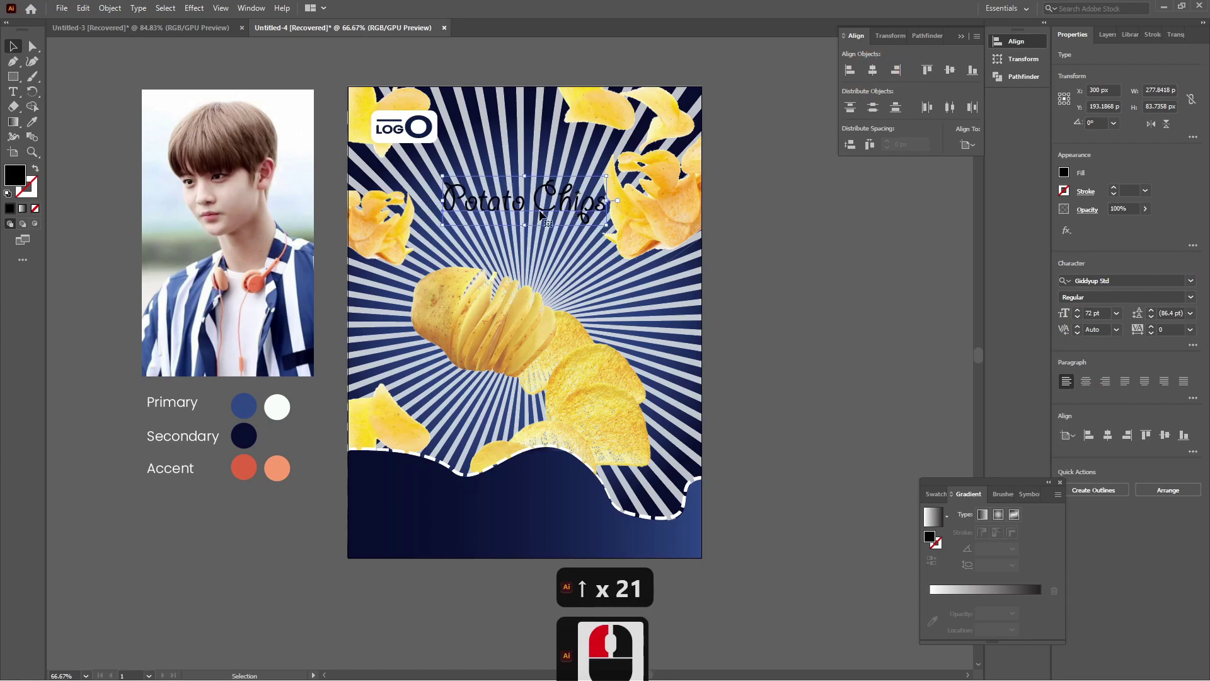
pyautogui.click(70, 267)
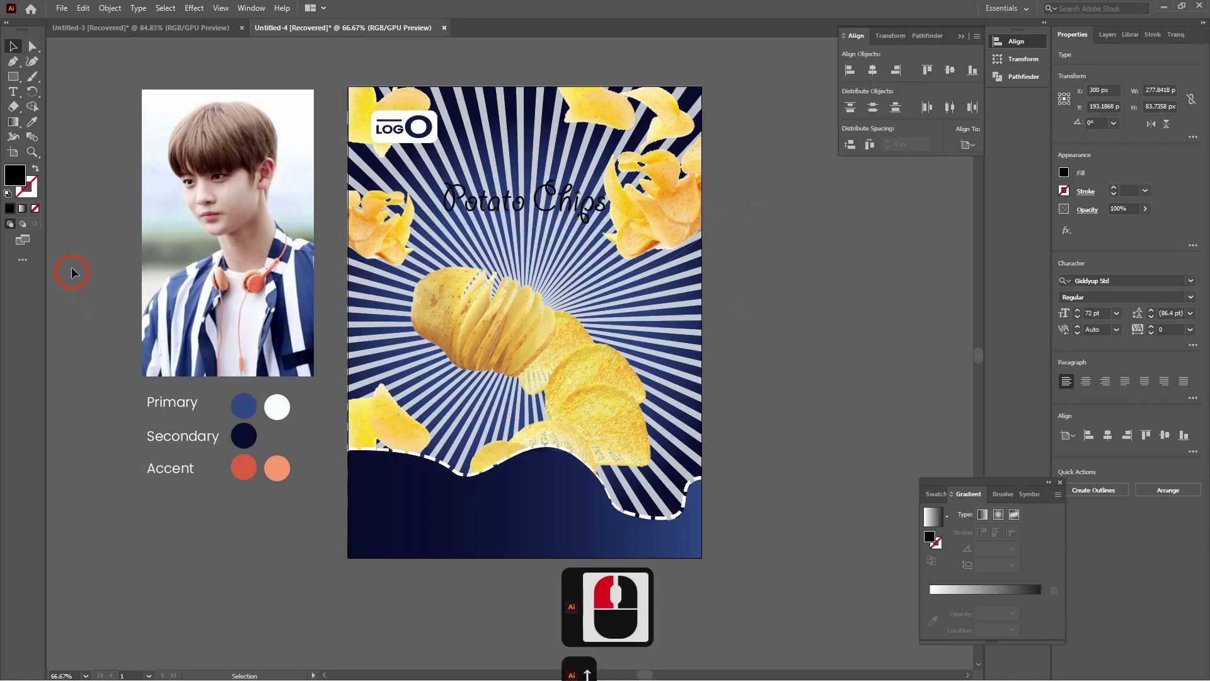
# Draw a black rectangle about 242 by 101 px on the empty canvas to the right of the poster.
pyautogui.click(10, 124)
pyautogui.click(12, 79)
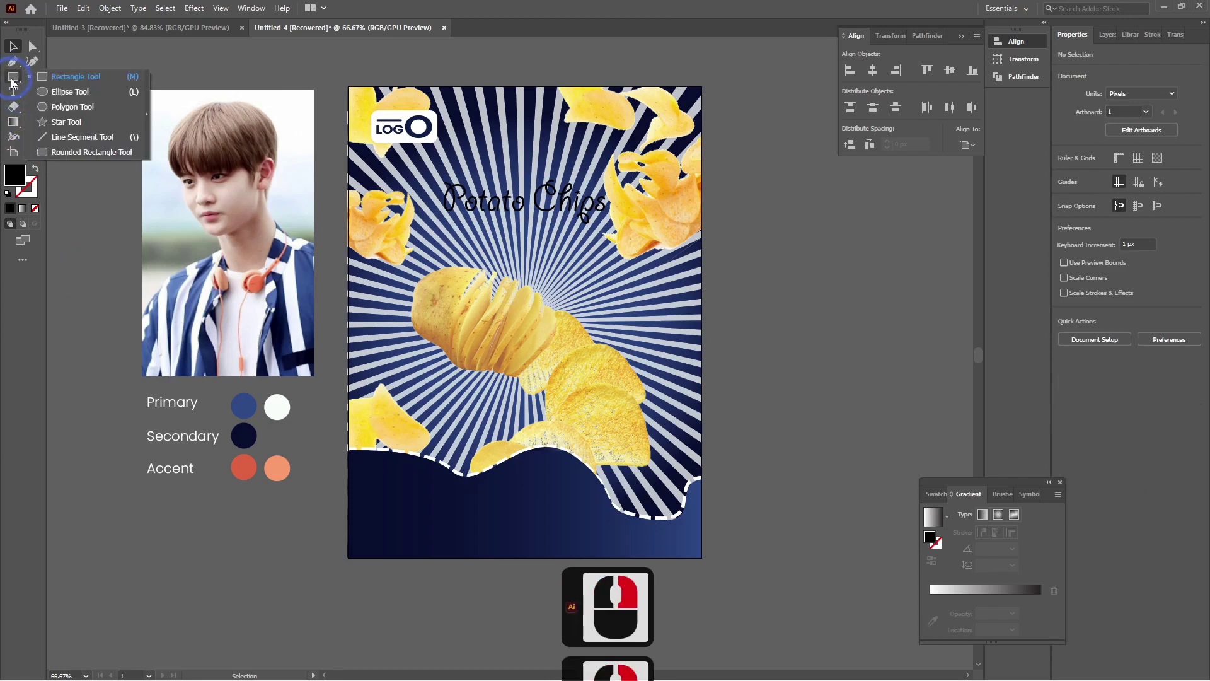
pyautogui.click(61, 77)
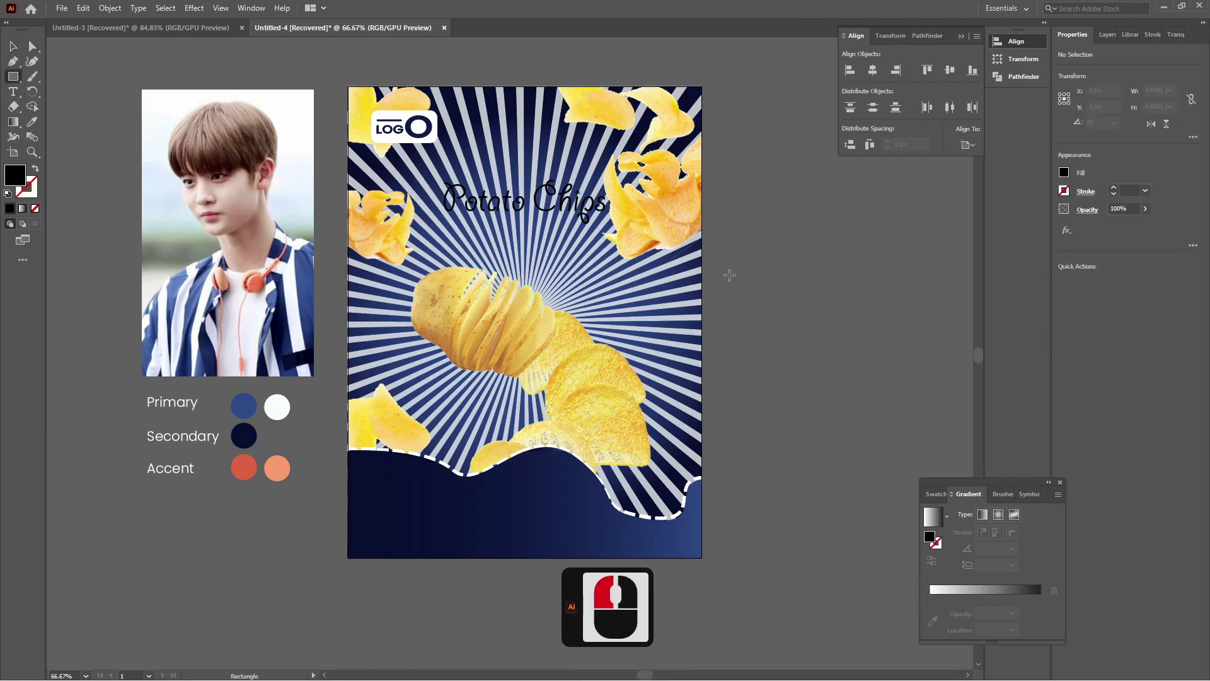
pyautogui.moveTo(730, 275); pyautogui.dragTo(872, 334)
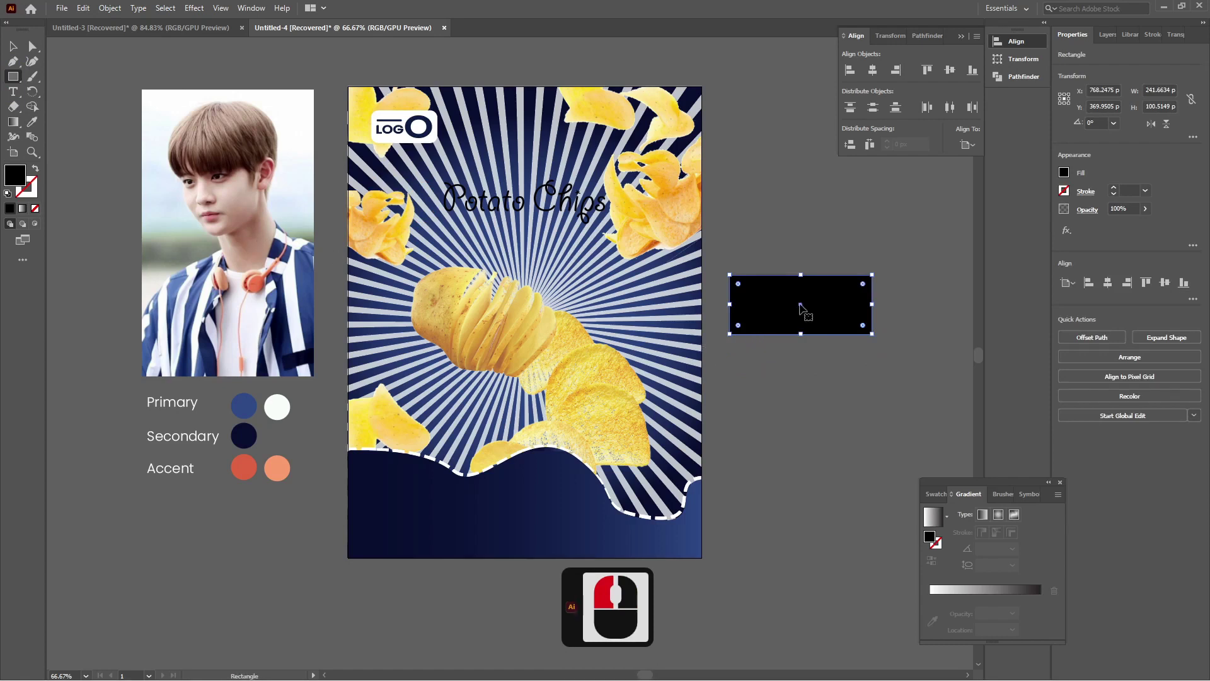
# Place an overlapping copy of the rectangle about 179 px to the right and reduce the original's height to about 88 px.
pyautogui.click(15, 48)
pyautogui.moveTo(804, 314); pyautogui.dragTo(905, 316)
pyautogui.click(774, 306)
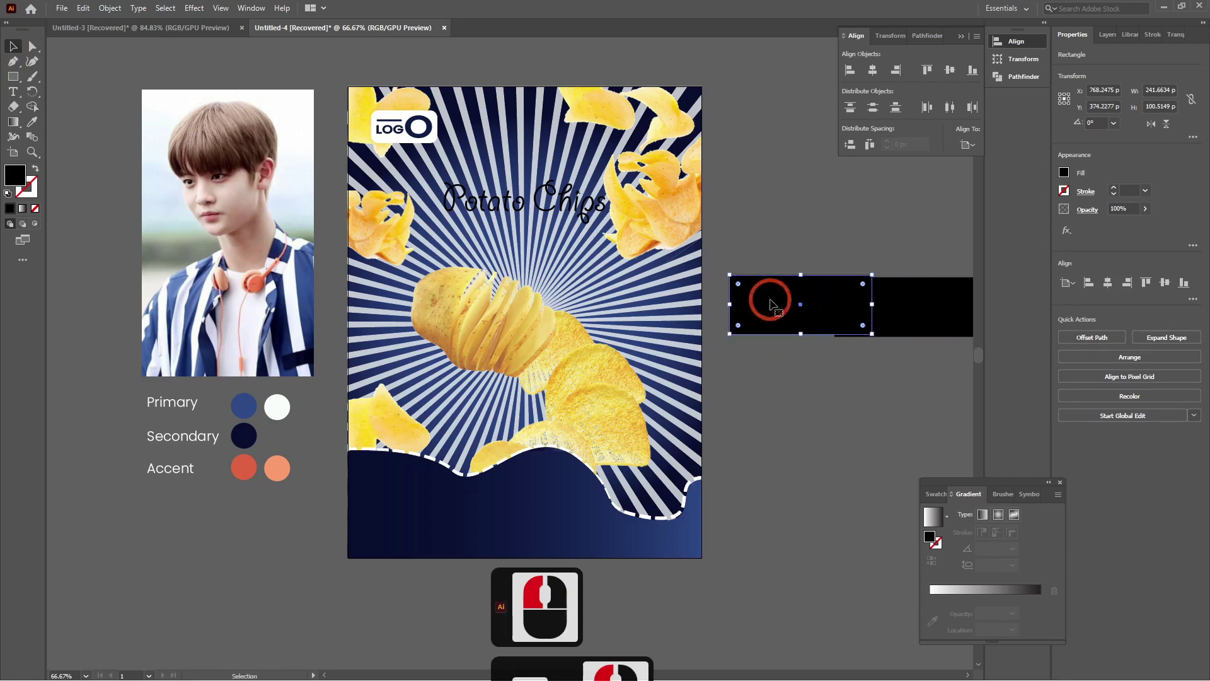
pyautogui.moveTo(805, 273); pyautogui.dragTo(800, 282)
pyautogui.click(804, 385)
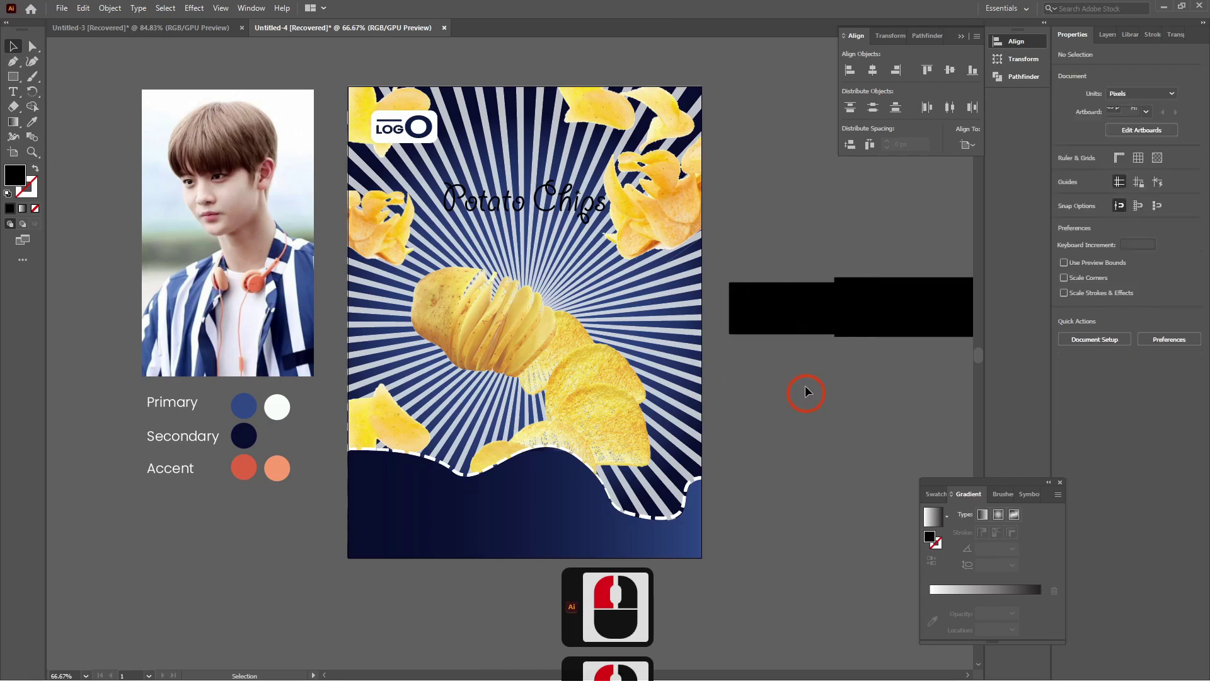
# Fill the shorter left rectangle with the palette's white and the taller right one with the dark navy Secondary color.
pyautogui.click(770, 311)
pyautogui.click(32, 122)
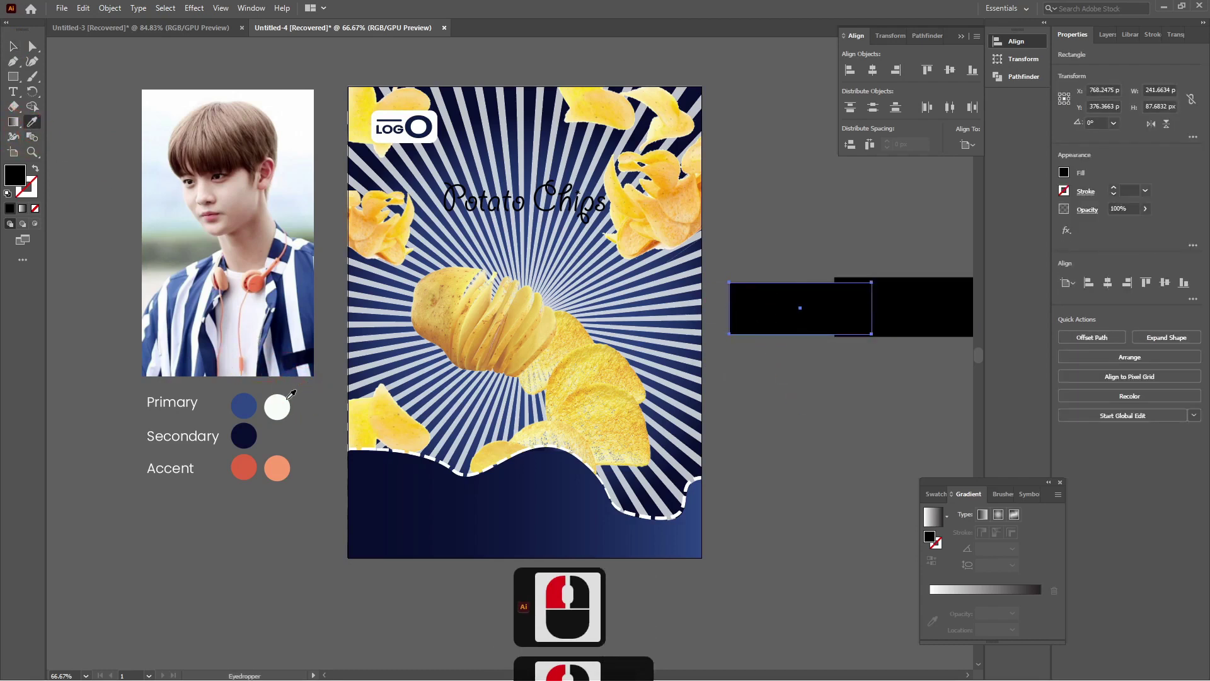
pyautogui.click(275, 395)
pyautogui.click(13, 46)
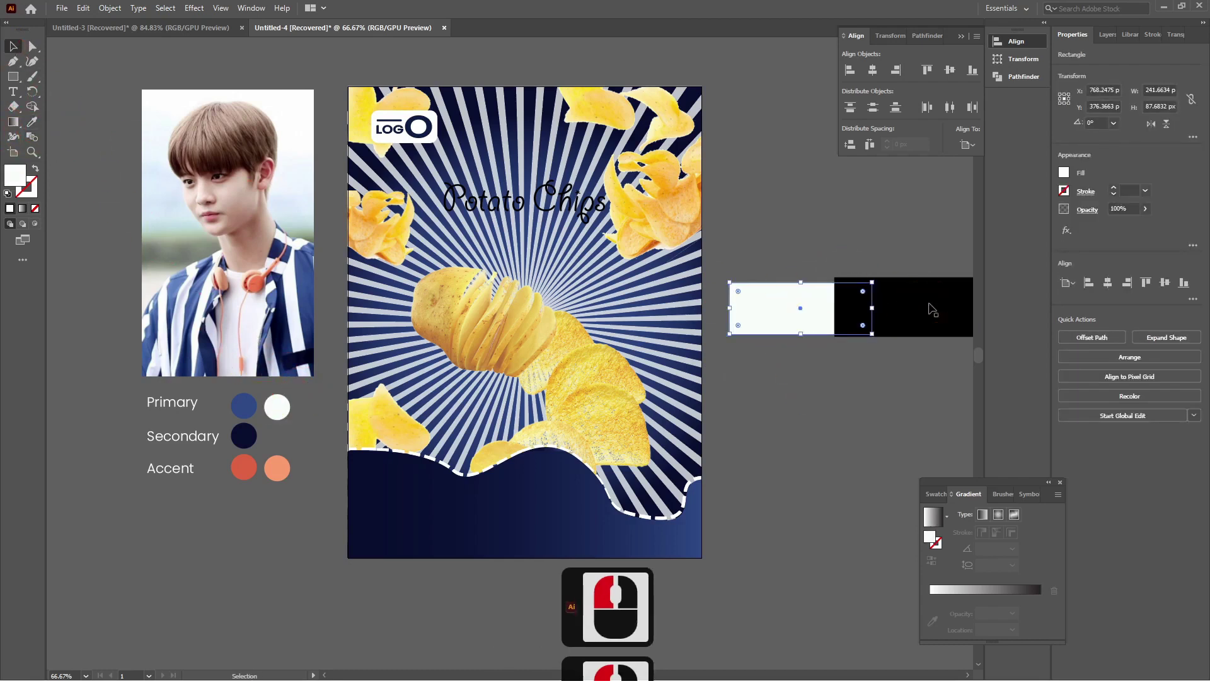
pyautogui.click(933, 309)
pyautogui.click(35, 123)
pyautogui.click(243, 435)
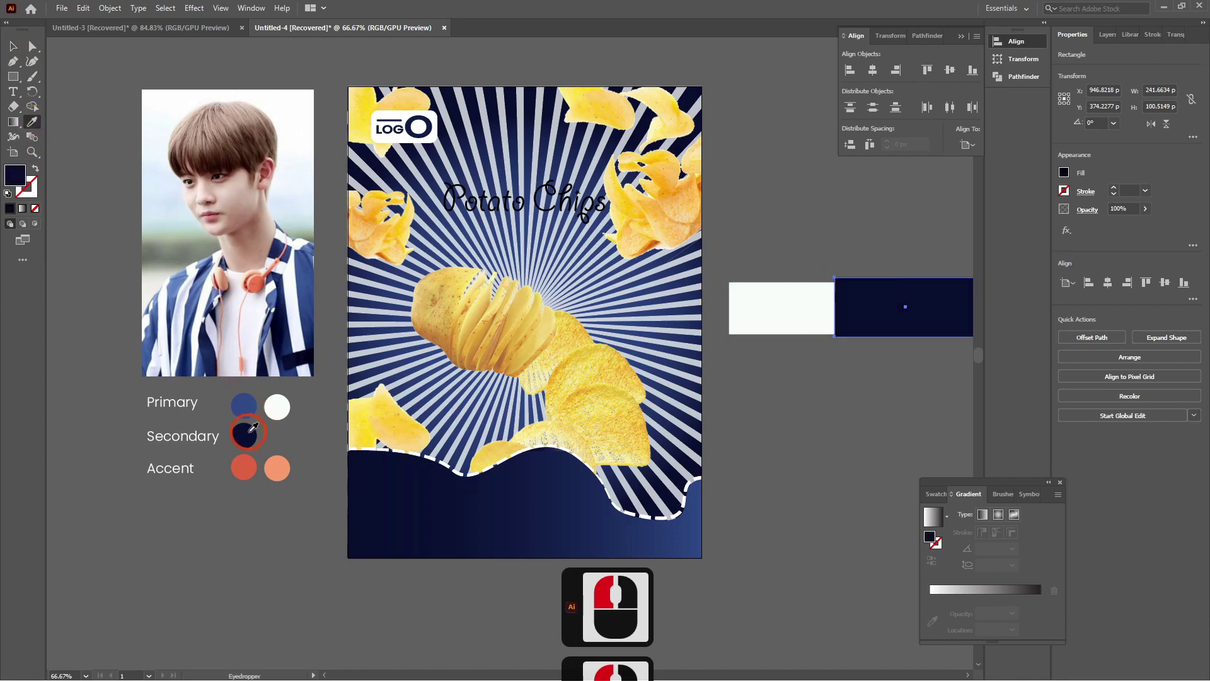
# Align the two rectangles on their vertical centers, group them and move the group against the poster's right edge.
pyautogui.click(12, 49)
pyautogui.keyDown('shift'); pyautogui.click(793, 307); pyautogui.keyUp('shift')
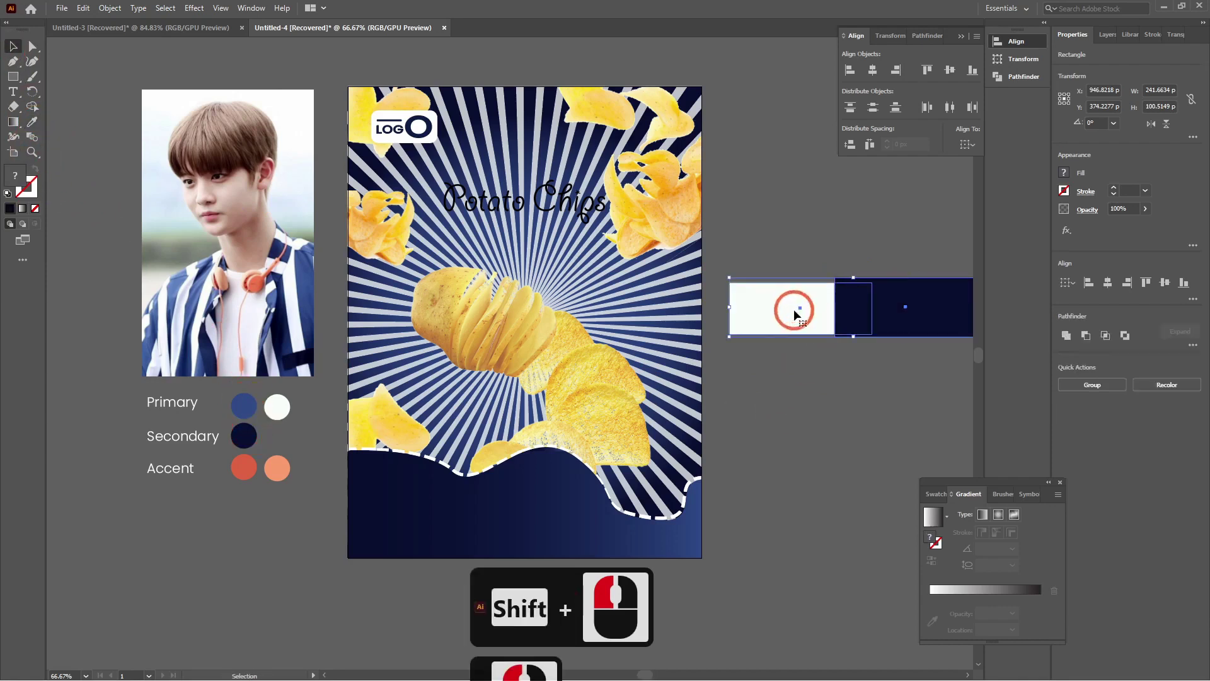
pyautogui.click(948, 74)
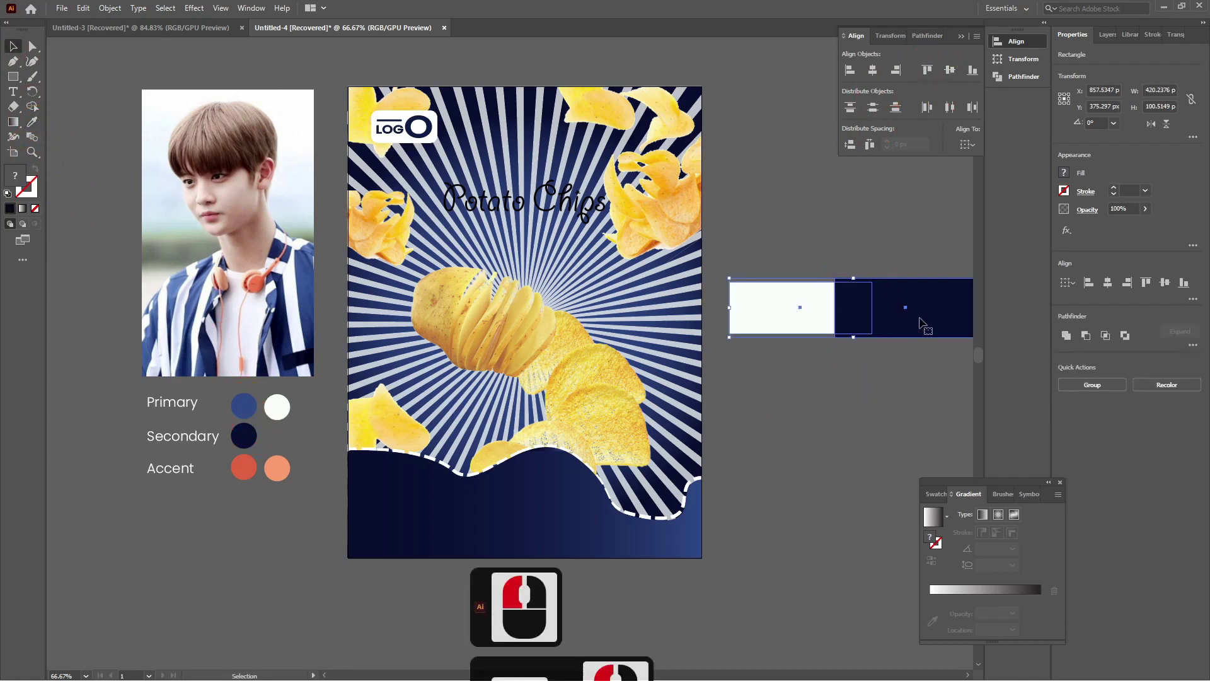
pyautogui.hotkey('ctrl', 'g')
pyautogui.moveTo(920, 320); pyautogui.dragTo(844, 364)
pyautogui.click(747, 404)
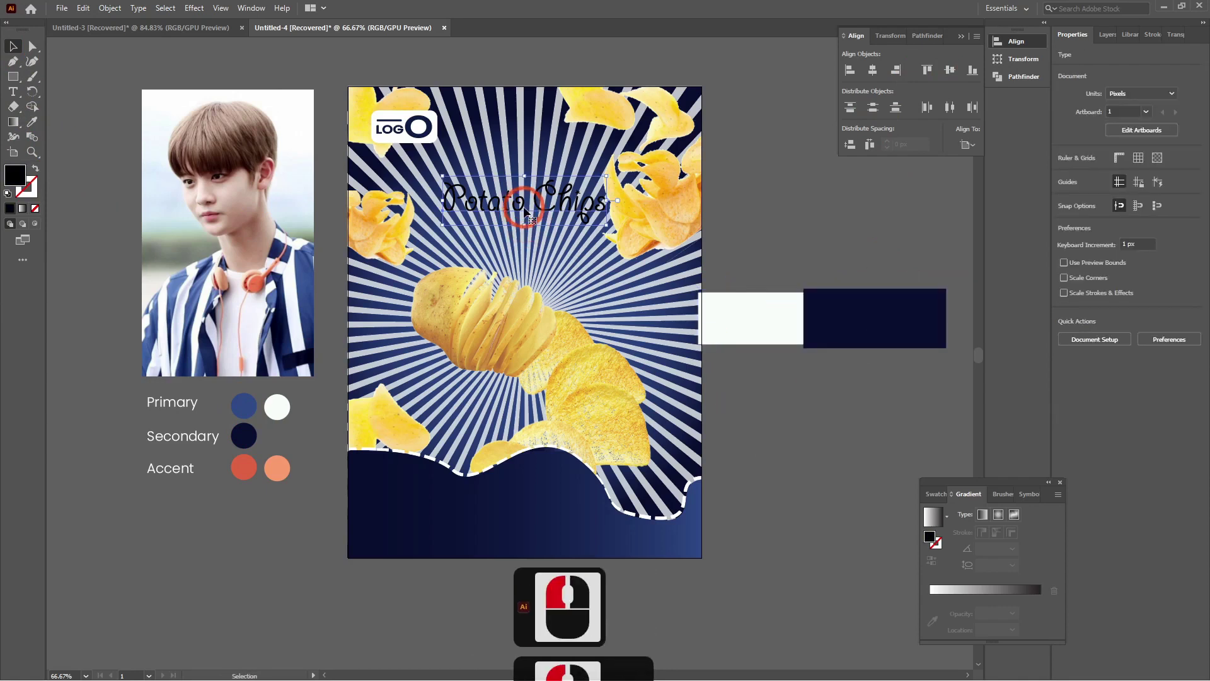
# Move the "Potato Chips" title onto the white and navy rectangles and bring it to the front.
pyautogui.moveTo(573, 202); pyautogui.dragTo(847, 319)
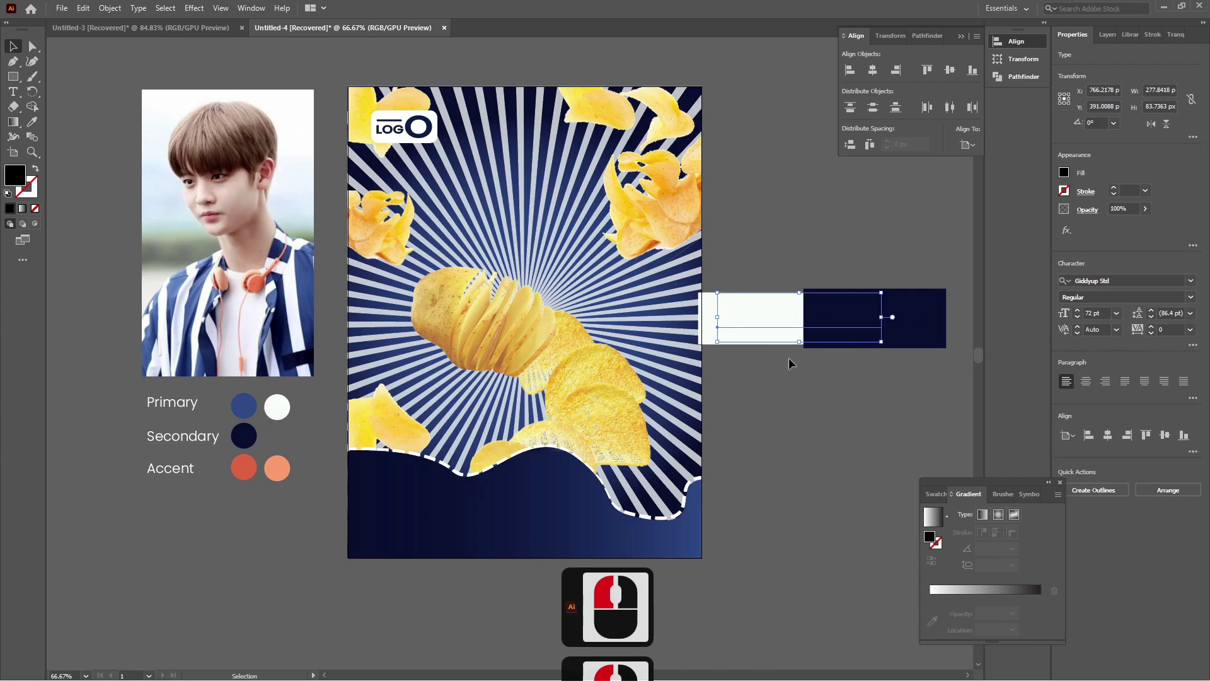
pyautogui.hotkey('ctrl', 'shift', ']')
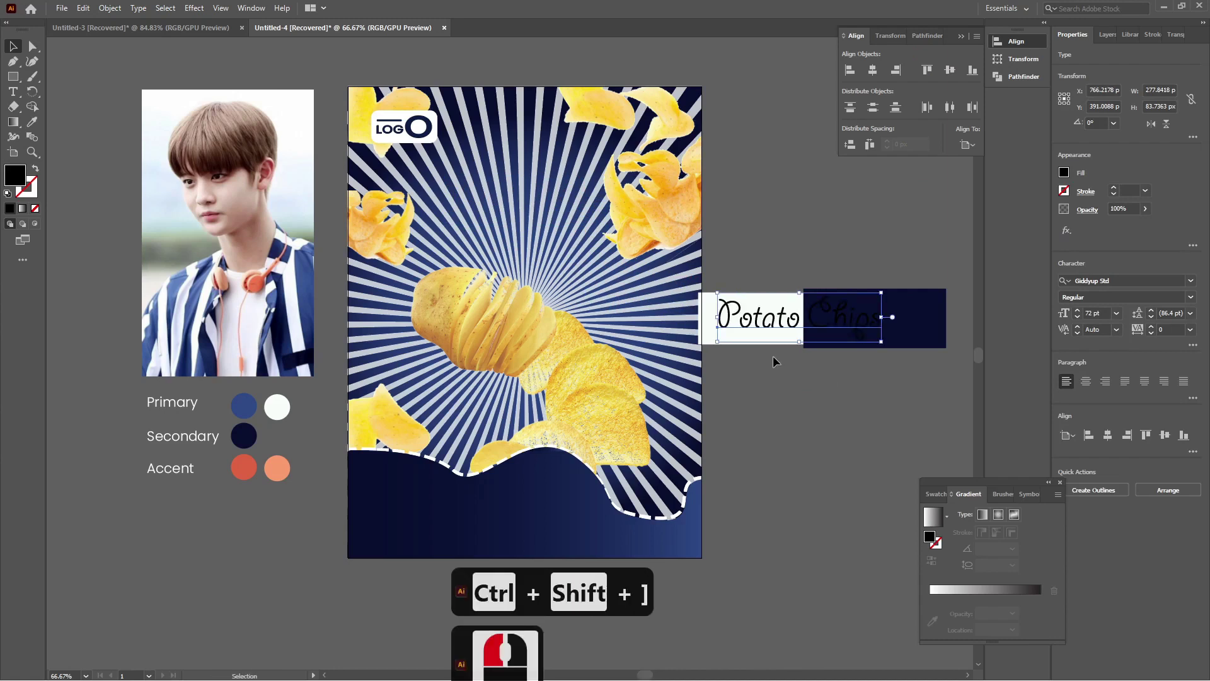
pyautogui.click(786, 376)
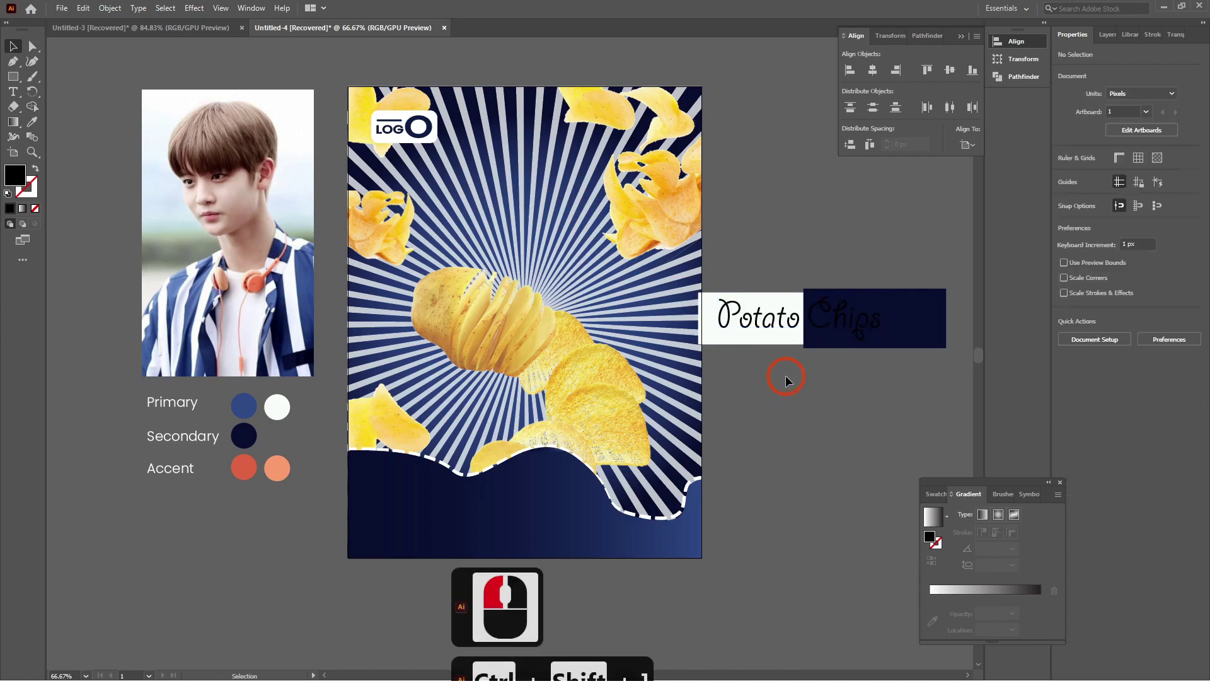
# Recolor the word "Potato" in the title with the dark navy Secondary palette color.
pyautogui.doubleClick(771, 323)
pyautogui.doubleClick(770, 323)
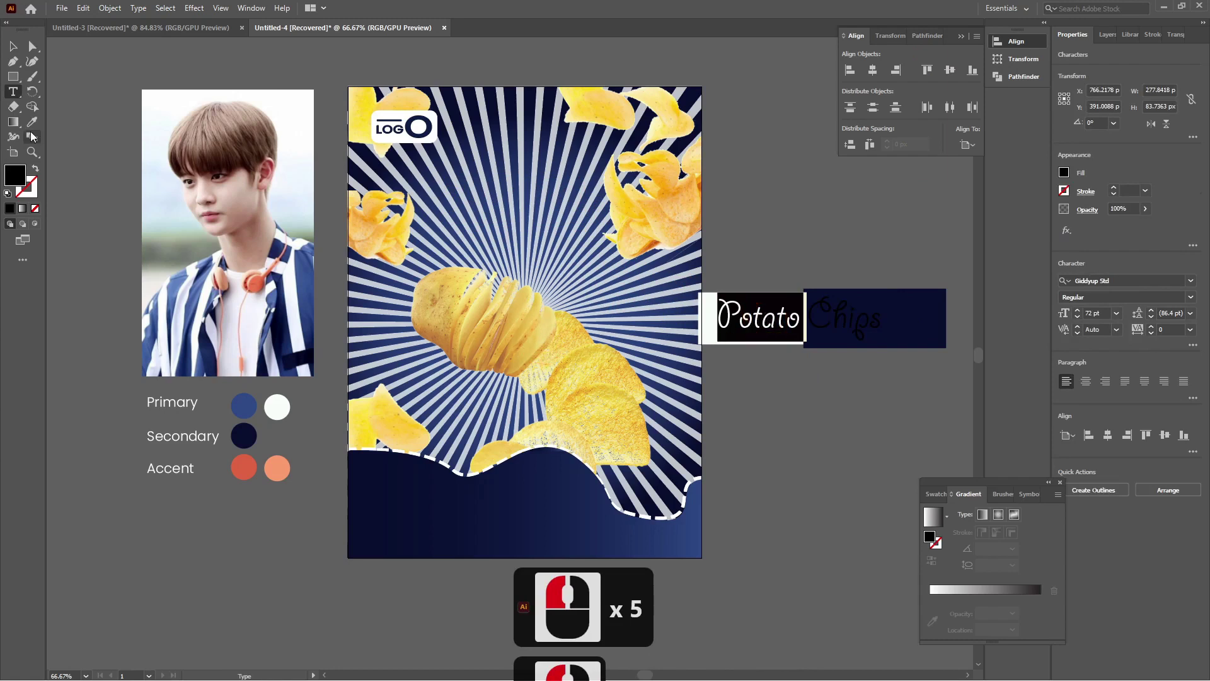
pyautogui.click(32, 122)
pyautogui.click(244, 435)
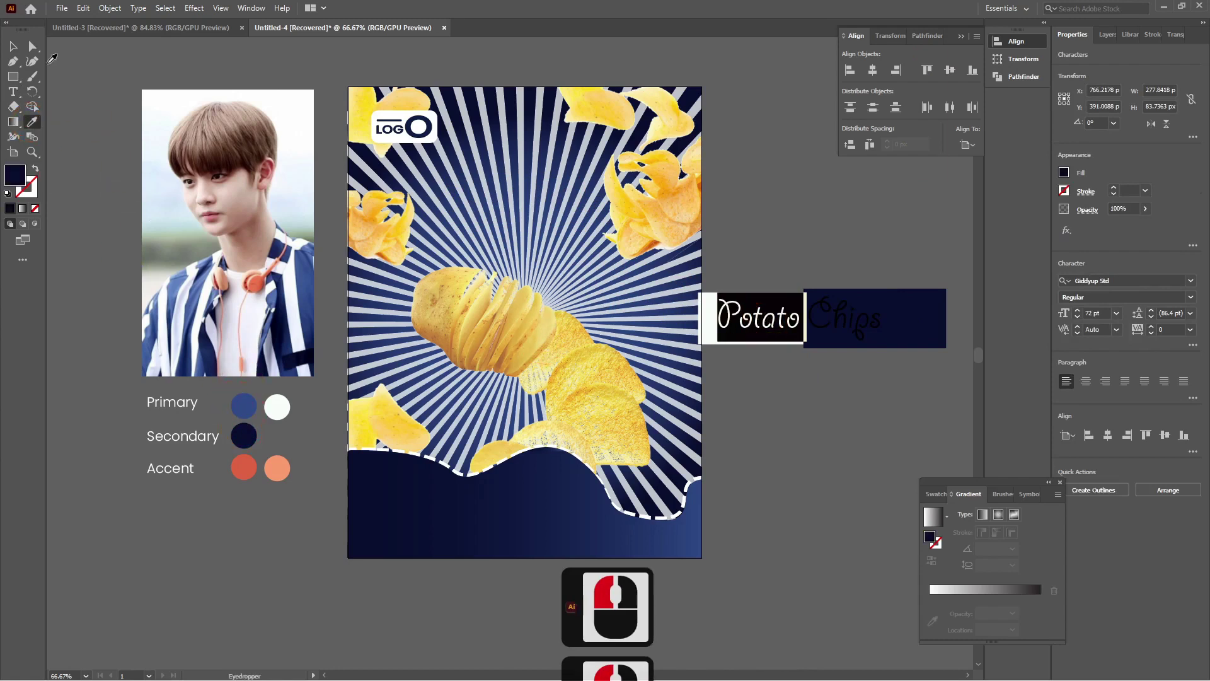
pyautogui.click(14, 49)
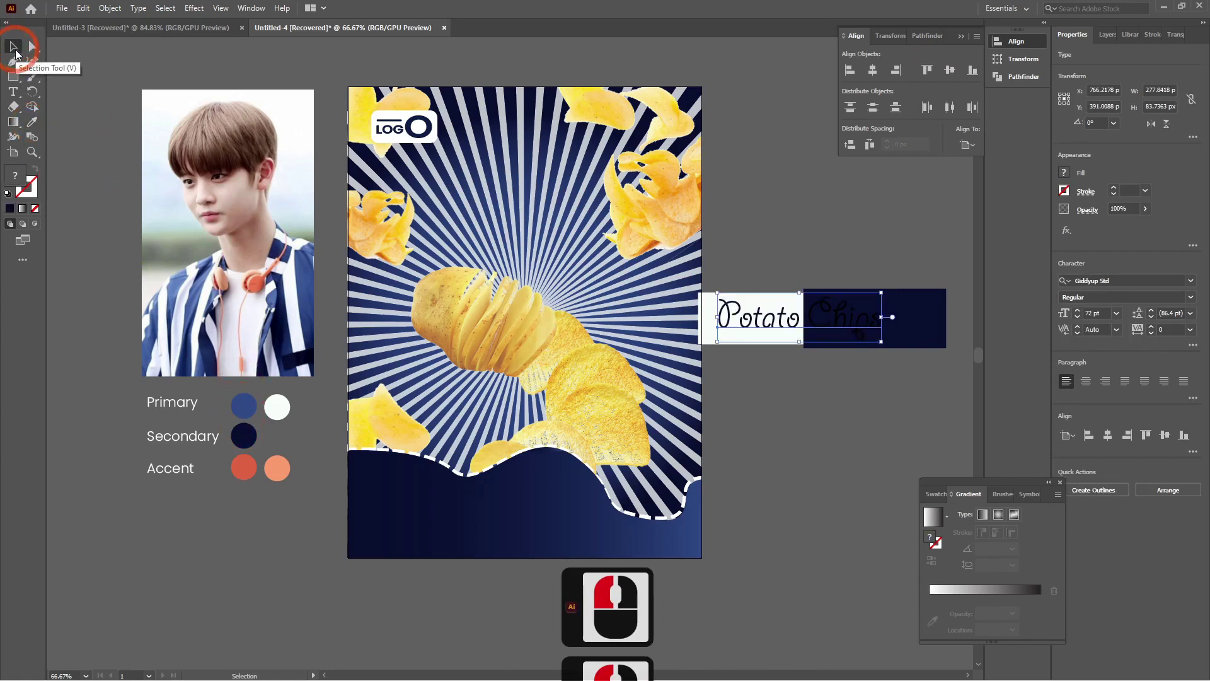
# Recolor the word "Chips" in the title with the palette's white.
pyautogui.doubleClick(832, 317)
pyautogui.doubleClick(832, 317)
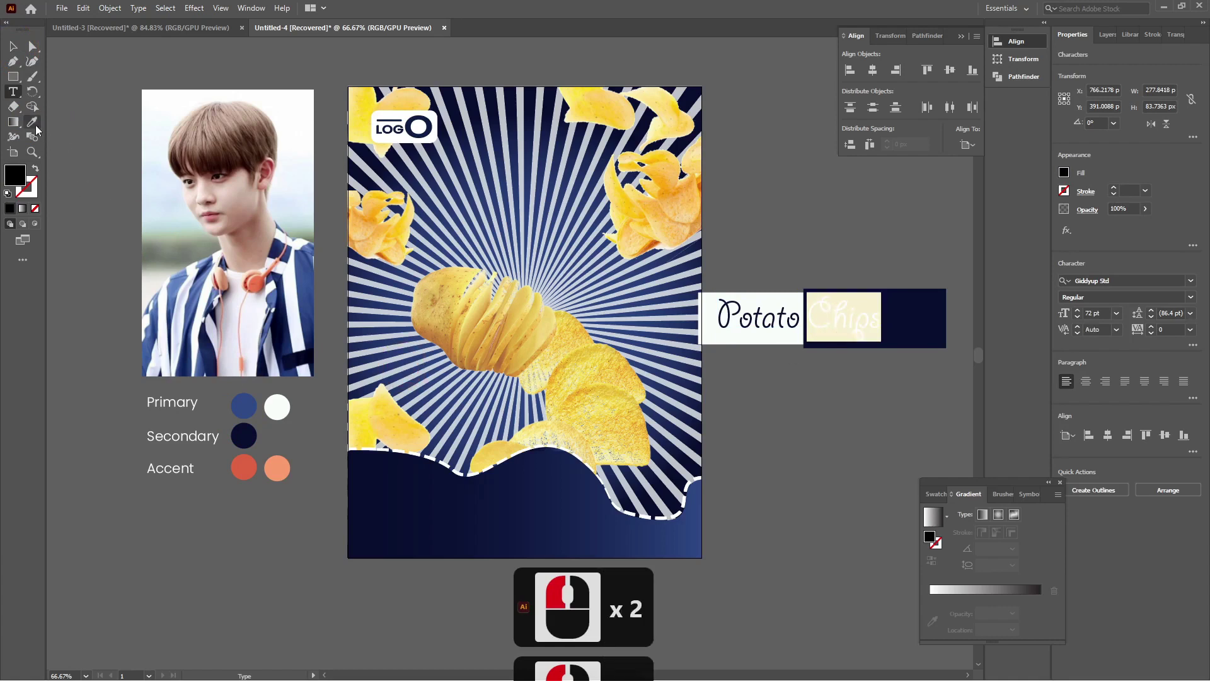
pyautogui.click(32, 121)
pyautogui.click(277, 406)
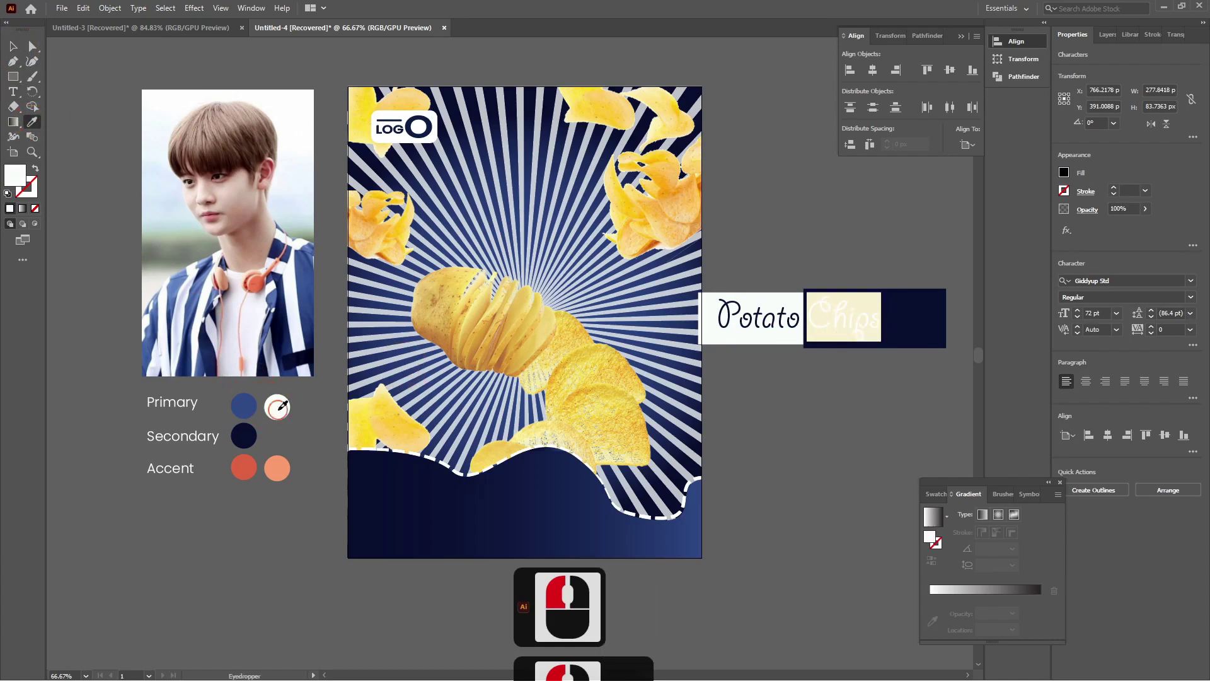
pyautogui.click(11, 49)
pyautogui.click(846, 437)
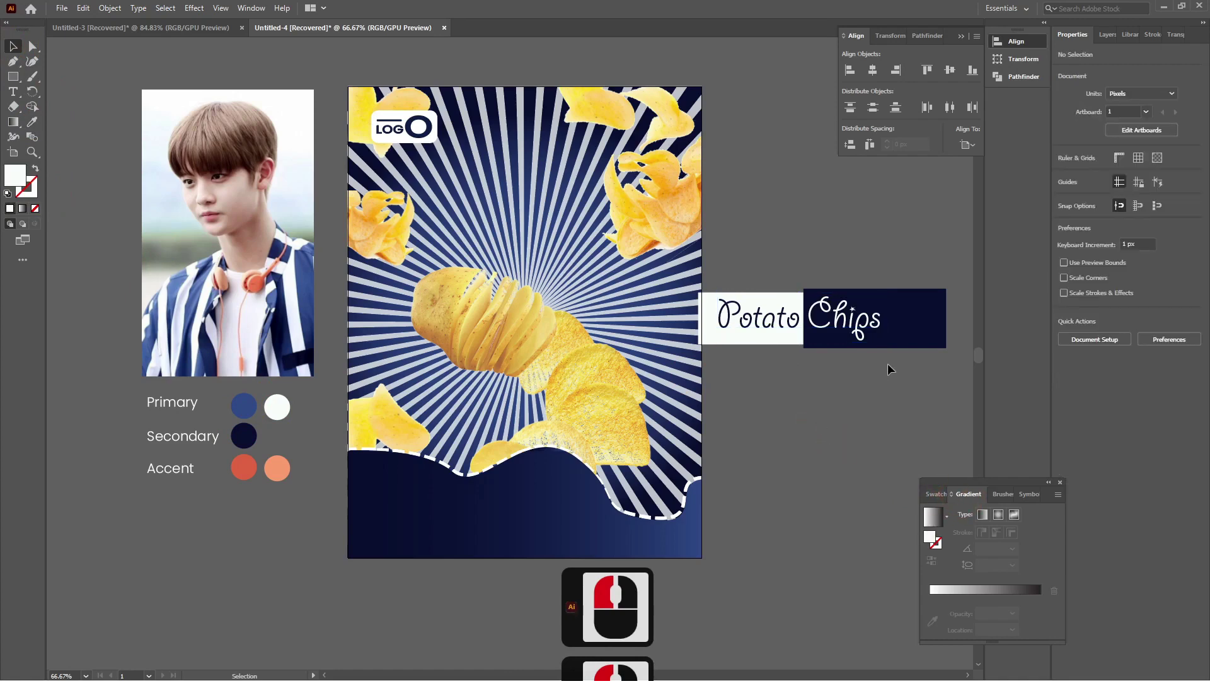
# Shorten the navy rectangle inside the group from its right side so it ends just past the word "Chips".
pyautogui.click(928, 320)
pyautogui.doubleClick(933, 322)
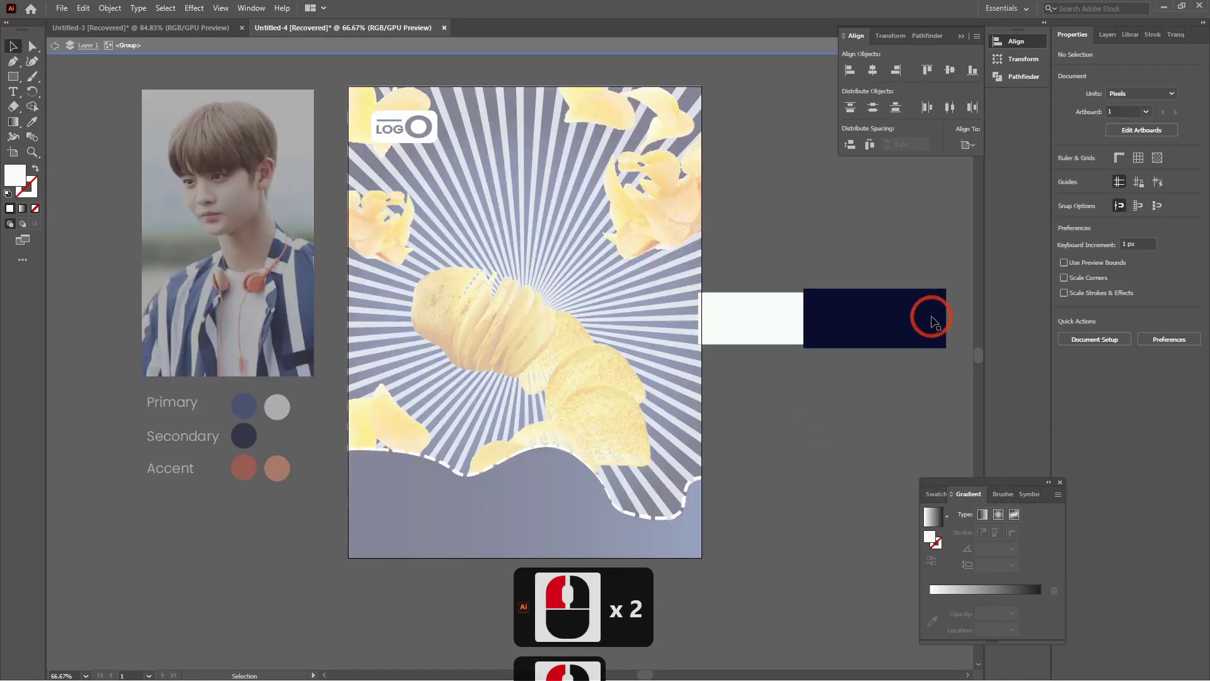
pyautogui.moveTo(936, 323); pyautogui.dragTo(902, 321)
pyautogui.doubleClick(869, 407)
pyautogui.hotkey('ctrl', 'z')
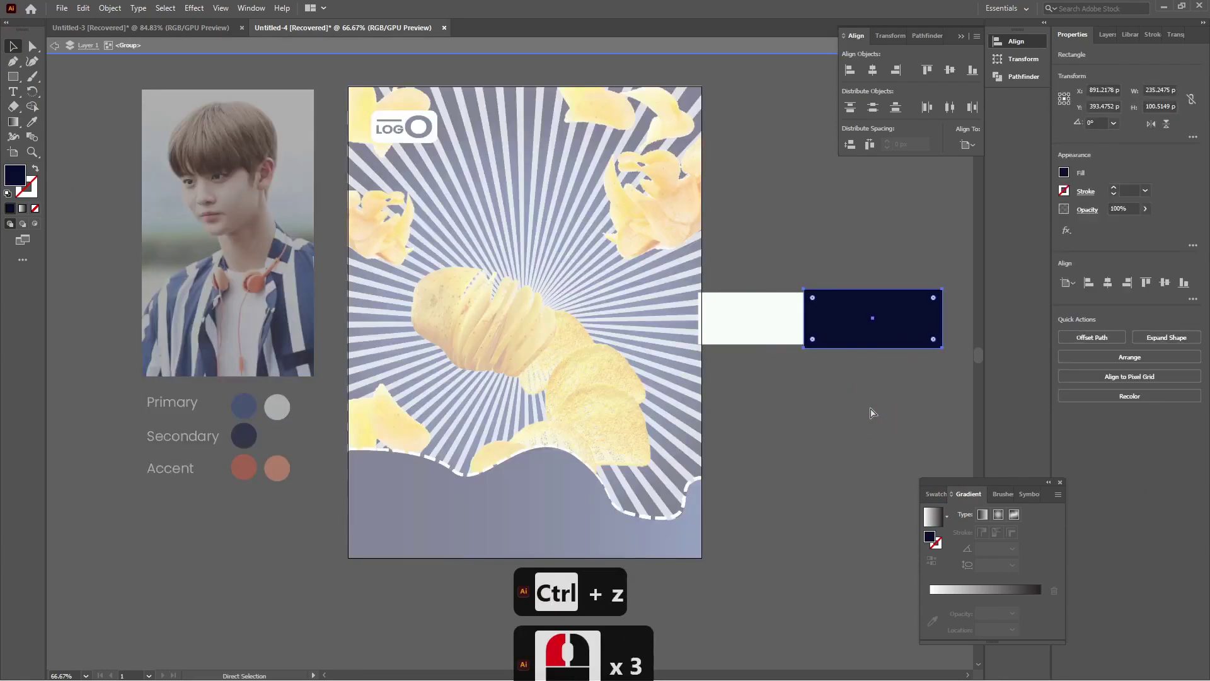
pyautogui.moveTo(944, 322); pyautogui.dragTo(910, 319)
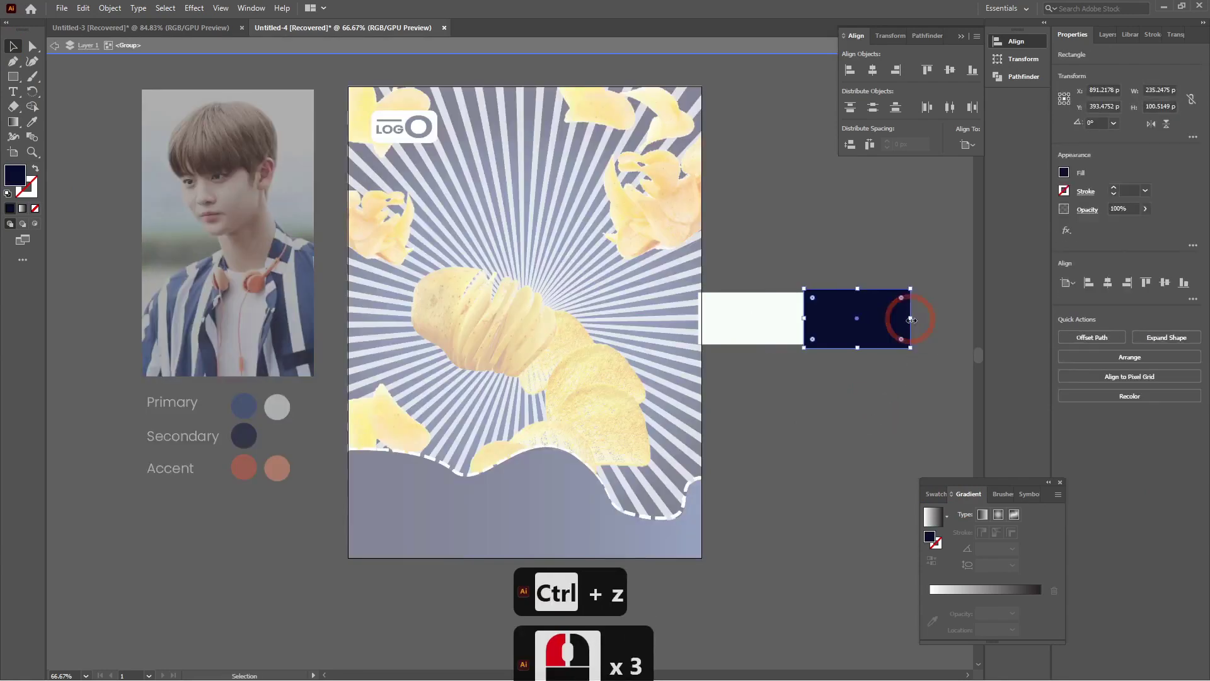
pyautogui.doubleClick(838, 392)
pyautogui.click(725, 328)
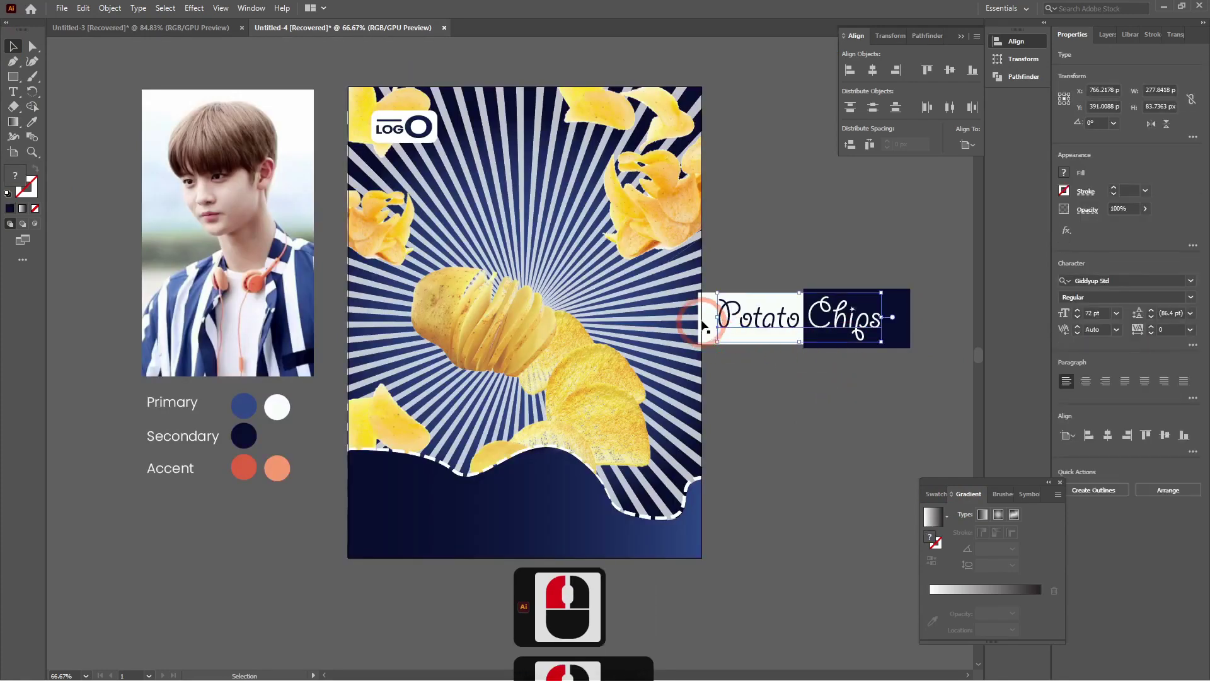
# Narrow the white and navy rectangles from both outer sides so they fit more closely around the title.
pyautogui.moveTo(700, 318); pyautogui.dragTo(711, 318)
pyautogui.moveTo(909, 321); pyautogui.dragTo(898, 322)
pyautogui.click(897, 357)
# Insert two extra spaces between "Potato" and "Chips" so that "Chips" sits further into the navy rectangle.
pyautogui.click(743, 341)
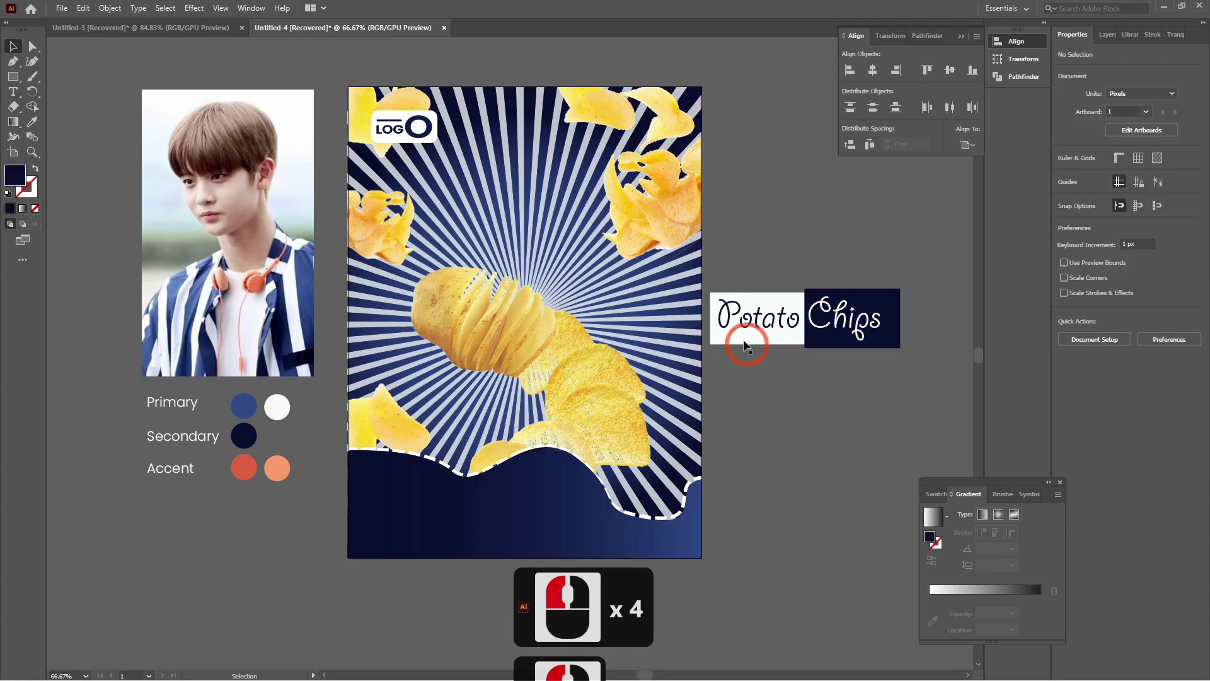
pyautogui.doubleClick(805, 324)
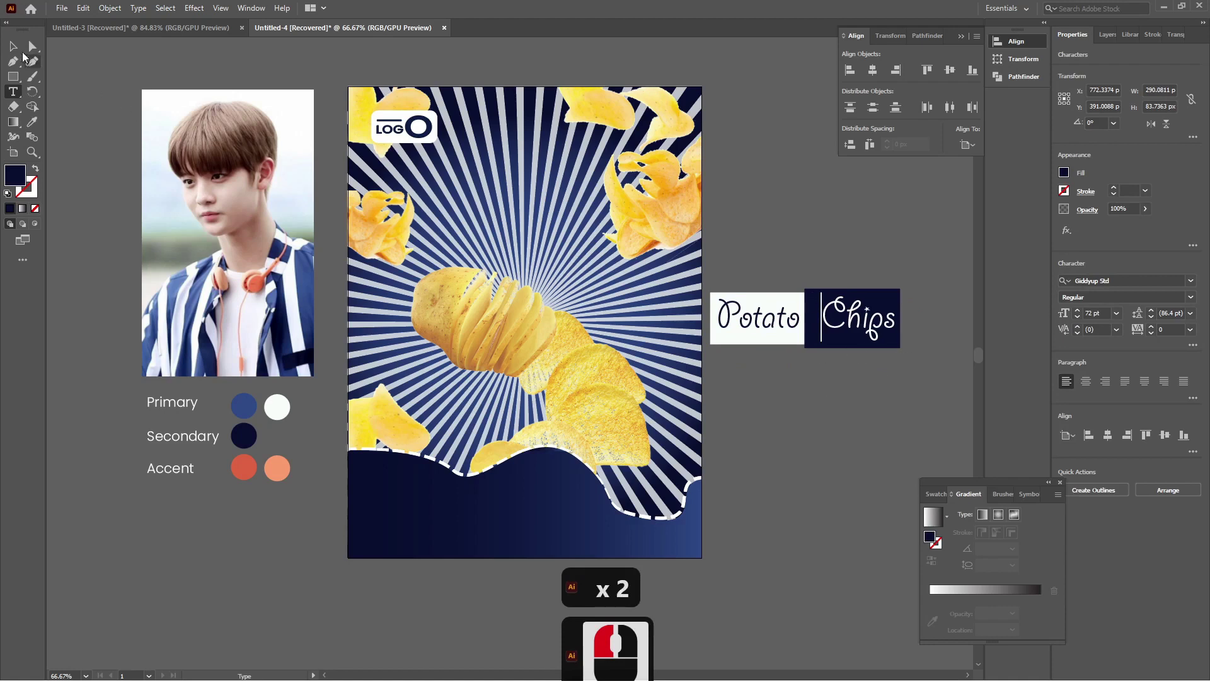
pyautogui.click(13, 46)
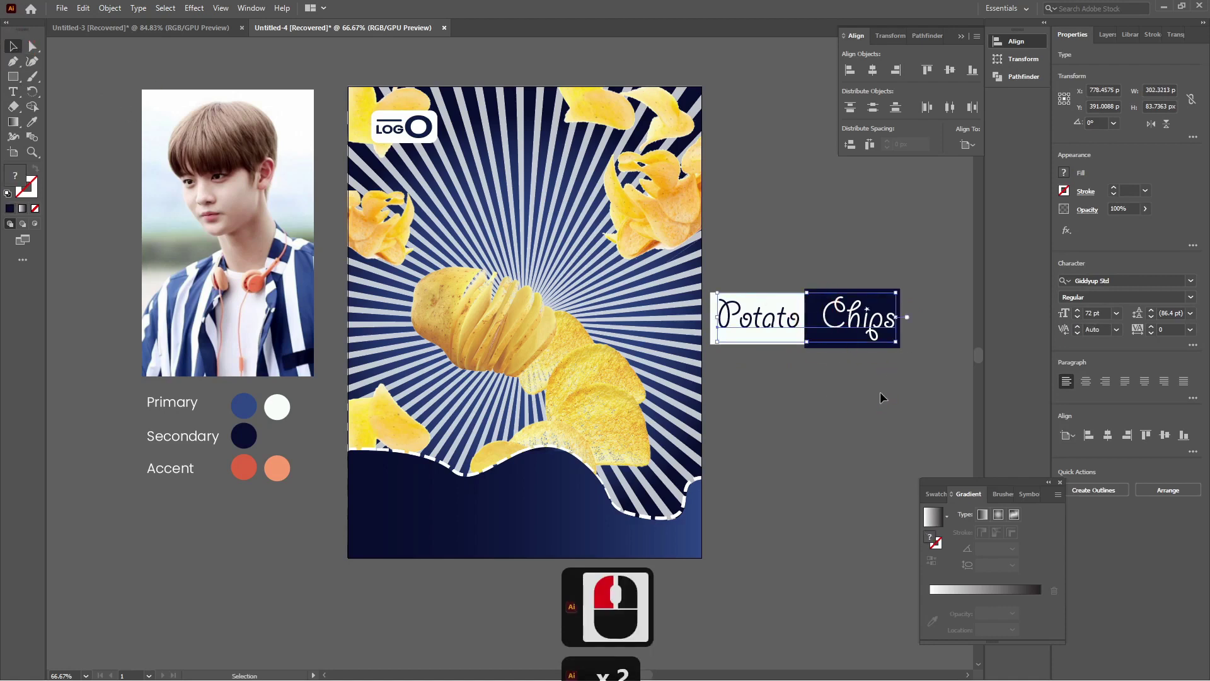
# Nudge the title text 7 px to the left and 1 px down over the rectangles.
pyautogui.press('Left')
pyautogui.press('Left')
pyautogui.press('Left')
pyautogui.press('Left')
pyautogui.press('Left')
pyautogui.press('Left')
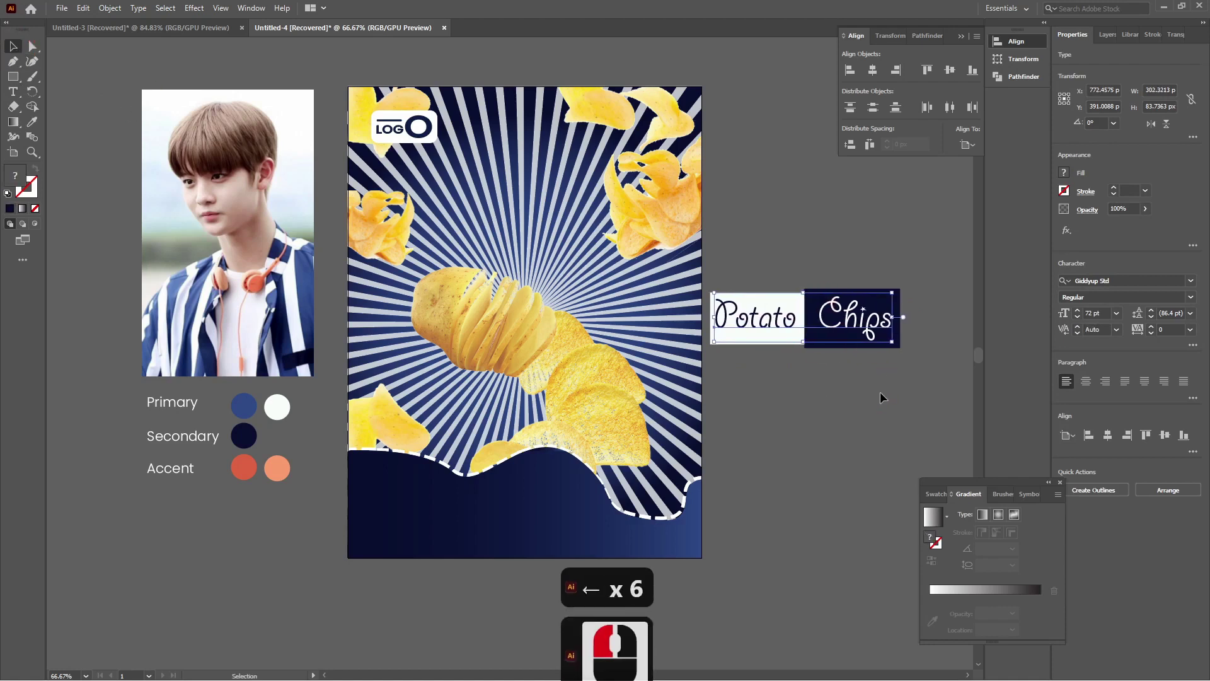
pyautogui.click(880, 391)
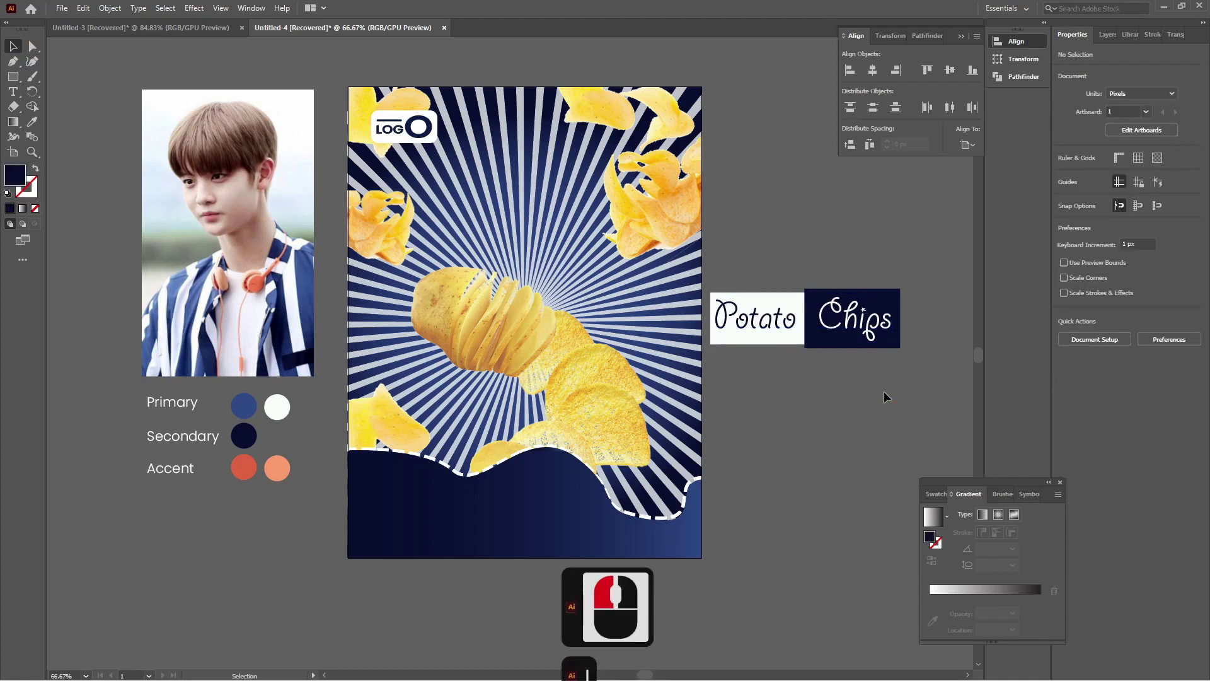
pyautogui.click(872, 329)
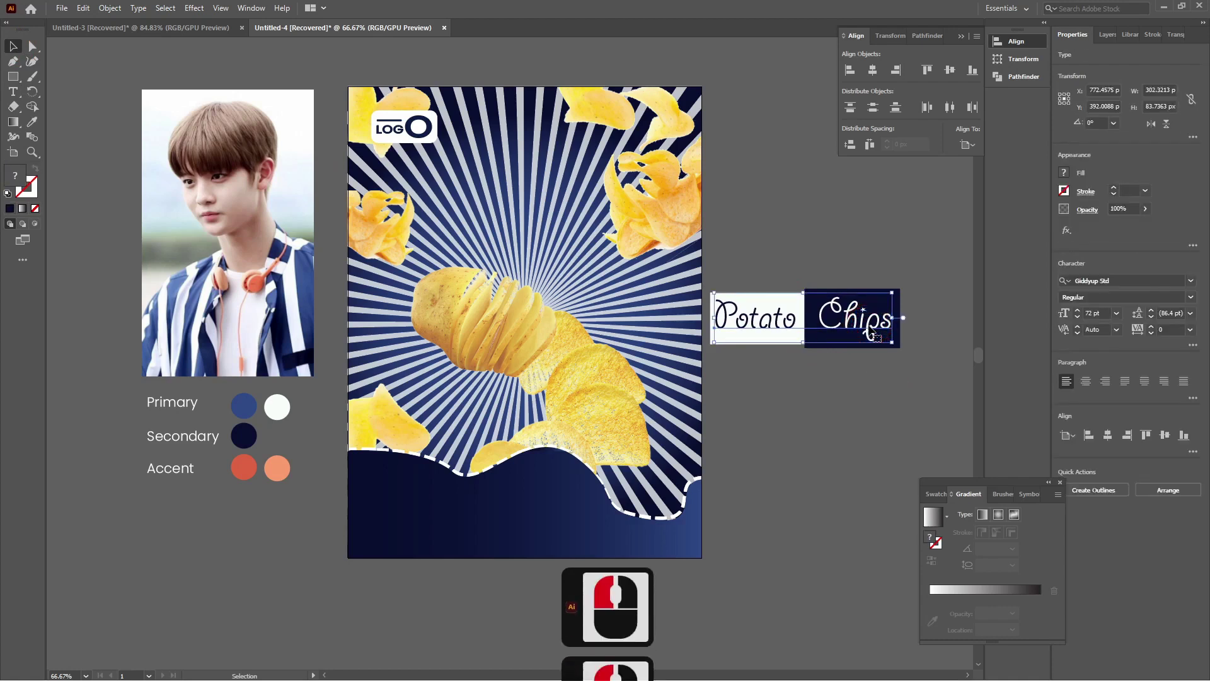
pyautogui.press('Left')
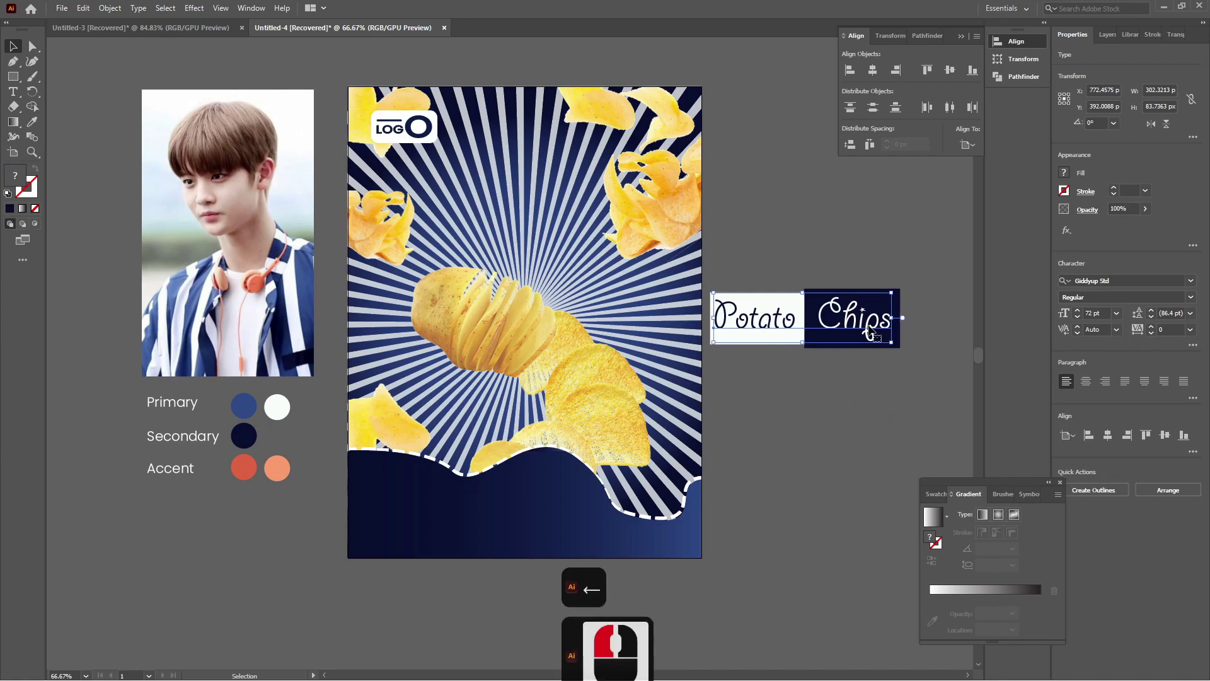
# Extend the rectangle group slightly on its left side, to about 328 px overall width.
pyautogui.click(729, 351)
pyautogui.click(729, 340)
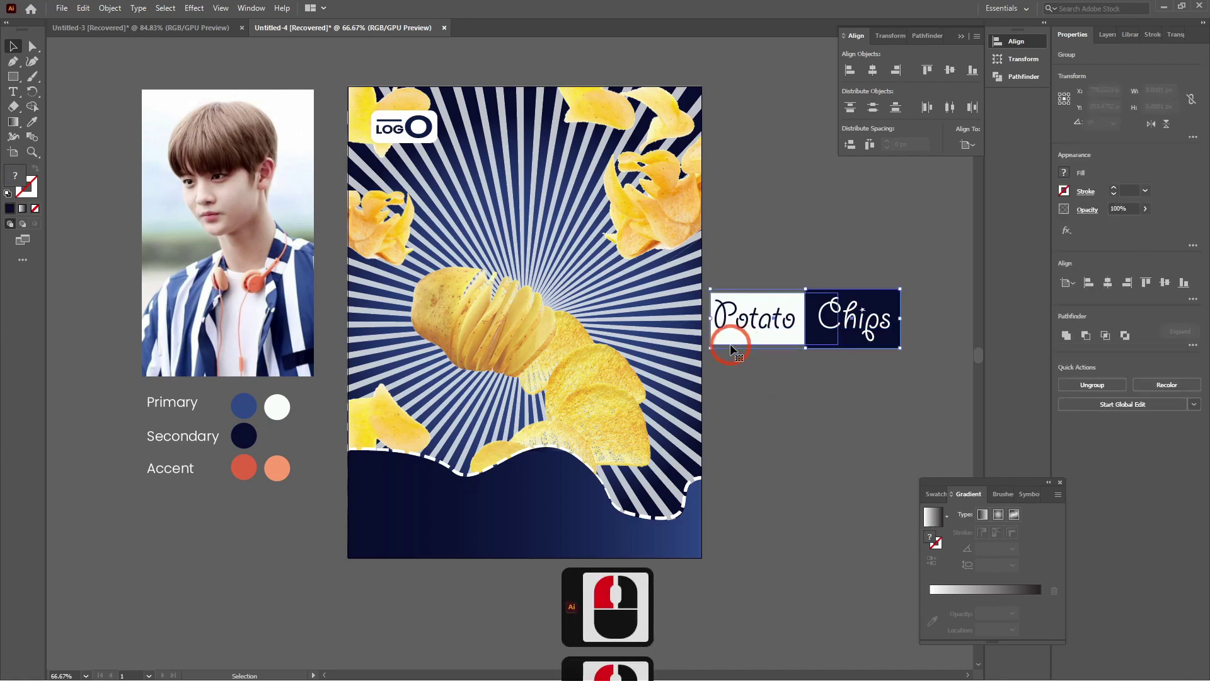
pyautogui.moveTo(715, 320); pyautogui.dragTo(706, 324)
pyautogui.click(835, 363)
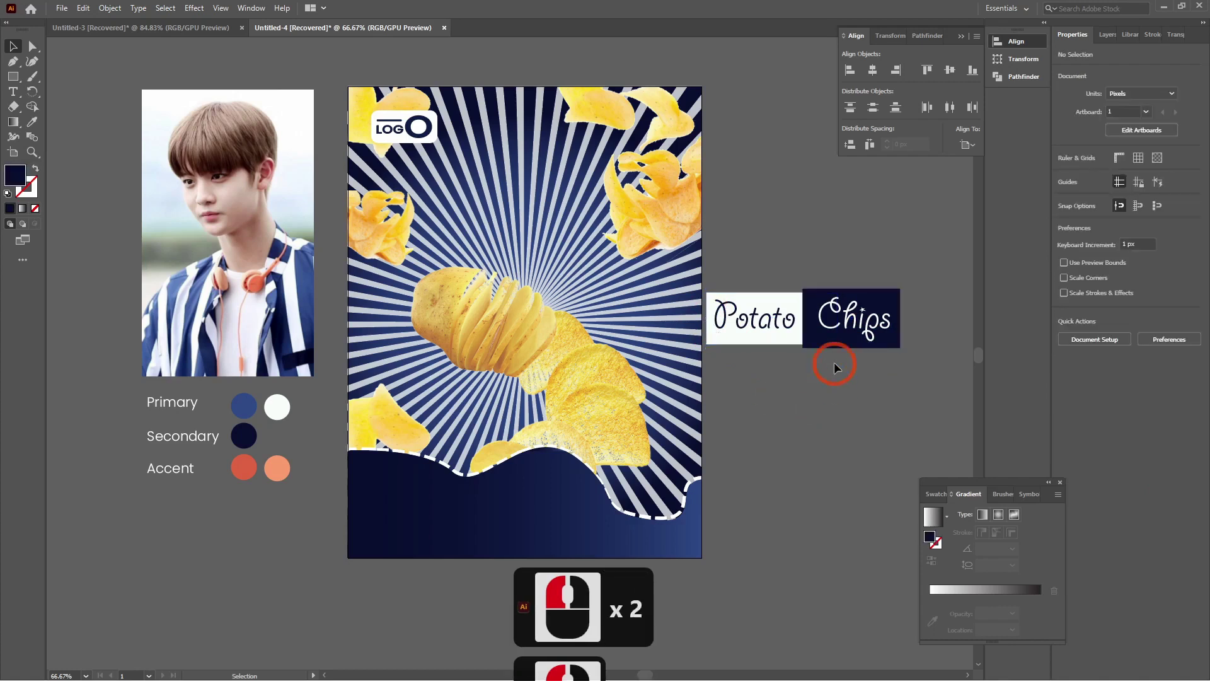
# Stretch the title text slightly downward, to a height of about 86 px.
pyautogui.click(835, 339)
pyautogui.moveTo(801, 345); pyautogui.dragTo(801, 346)
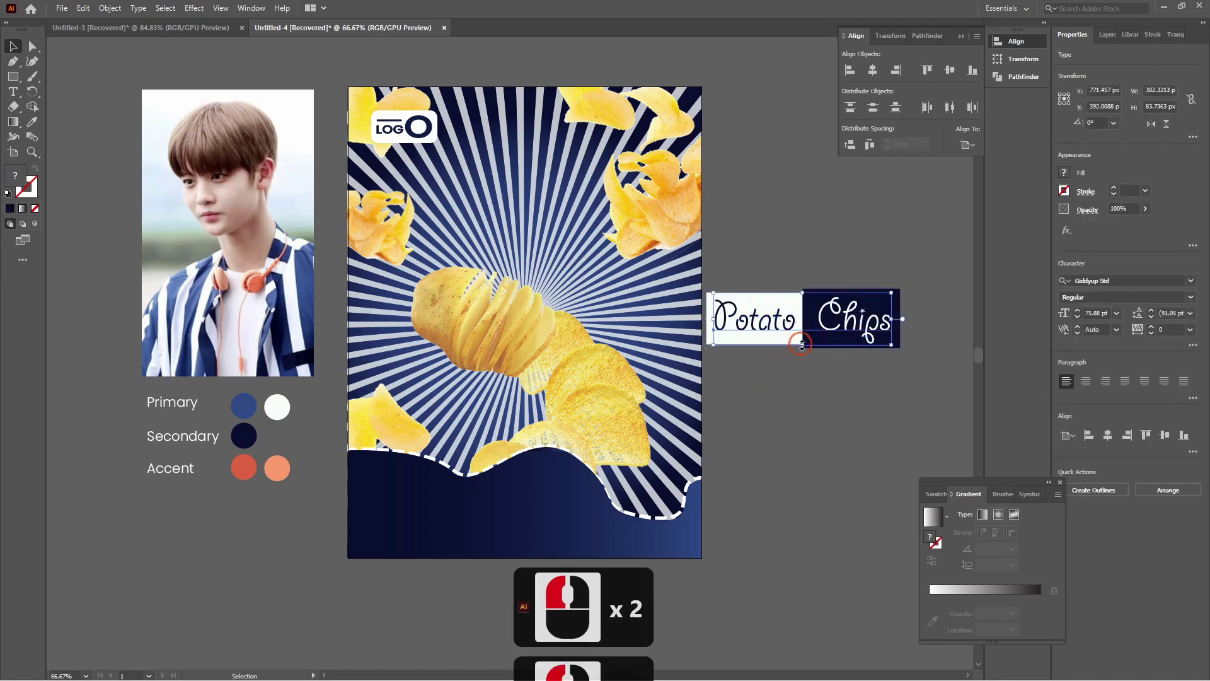
pyautogui.click(822, 401)
# Nudge the rectangles 1 px down and group them with the title text.
pyautogui.click(895, 349)
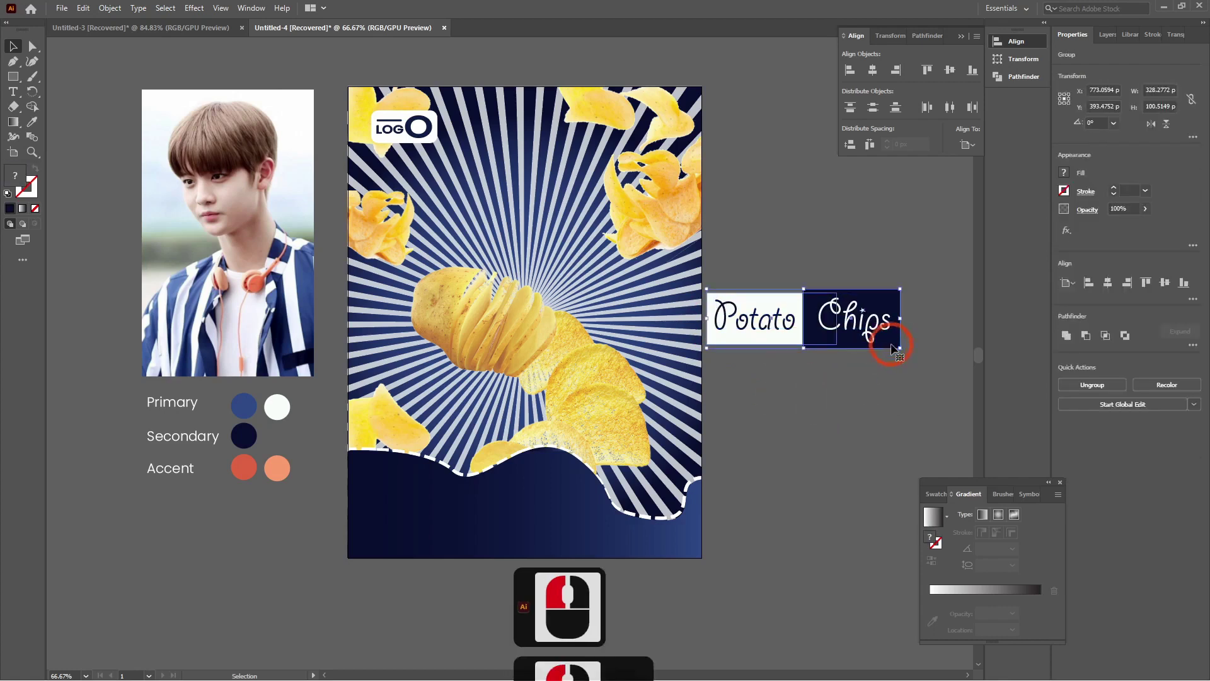
pyautogui.click(901, 400)
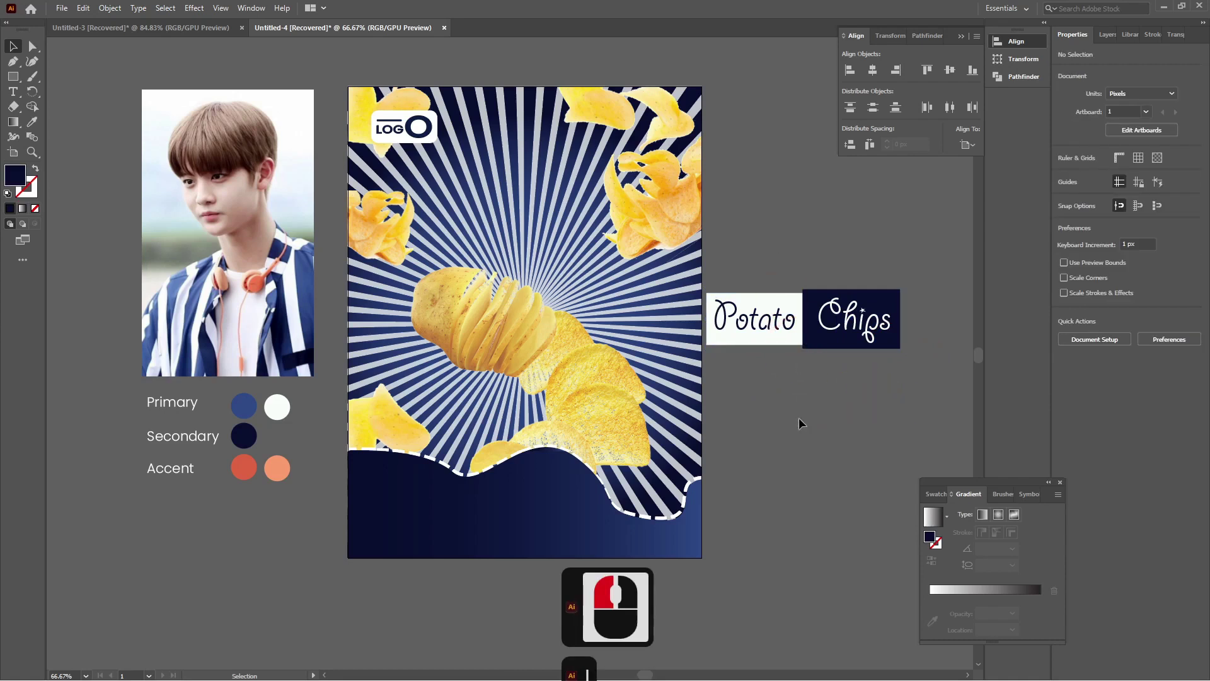
pyautogui.moveTo(875, 411); pyautogui.dragTo(876, 411)
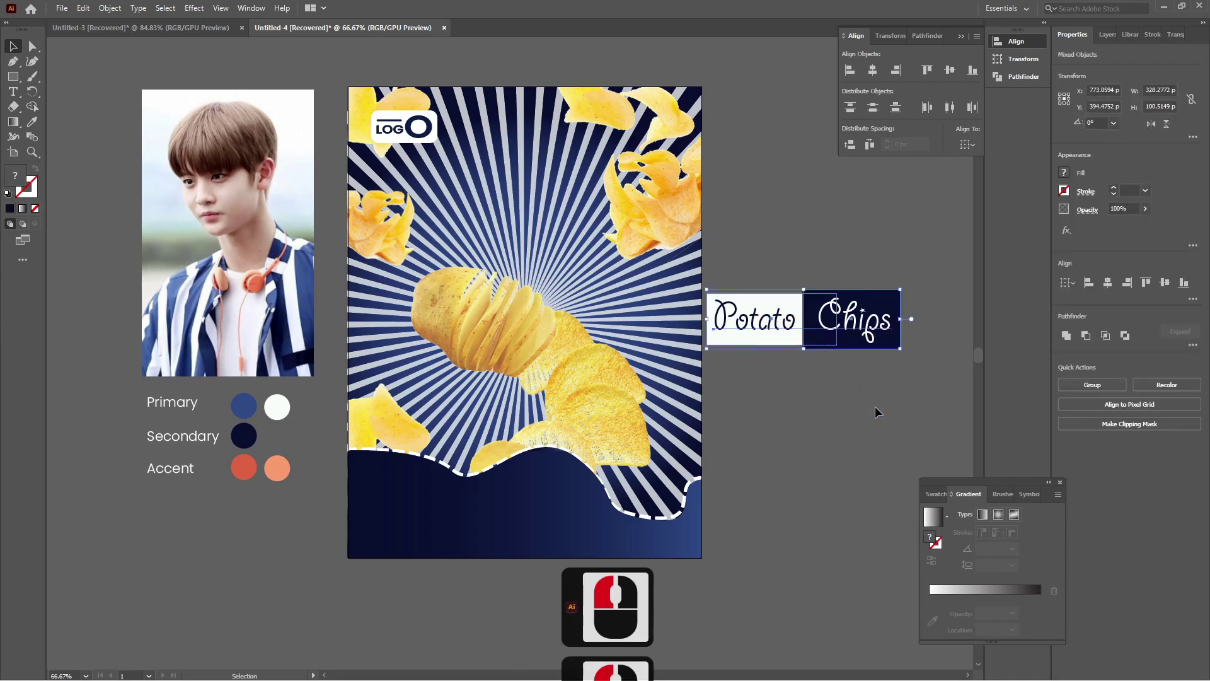
pyautogui.hotkey('ctrl', 'g')
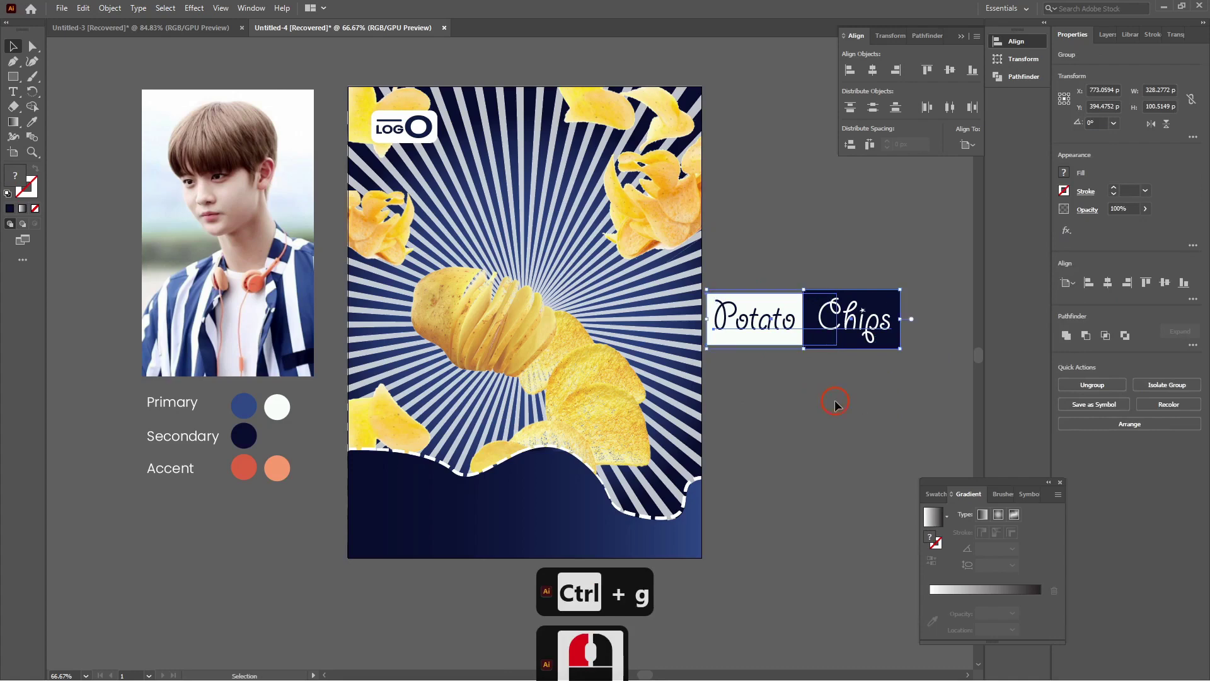
pyautogui.click(888, 306)
pyautogui.doubleClick(888, 306)
pyautogui.click(890, 307)
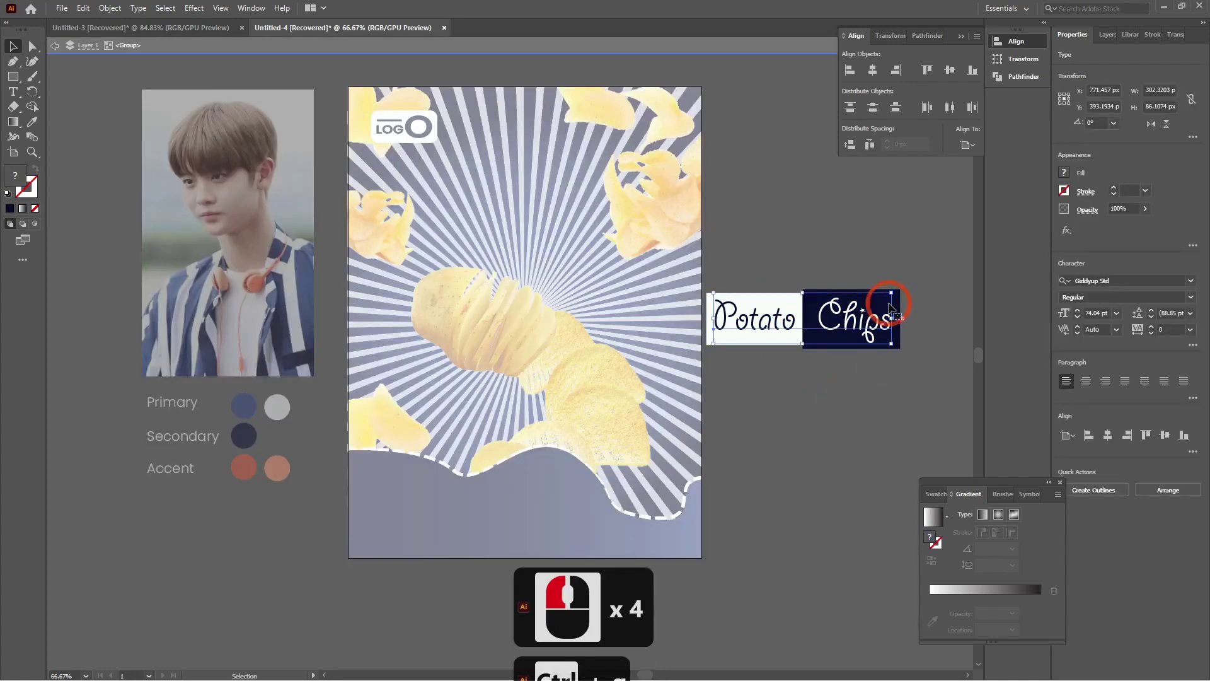
pyautogui.doubleClick(917, 356)
# Isolate the banner group, select its white and navy rectangles, and start a Drop Shadow effect on them.
pyautogui.click(895, 345)
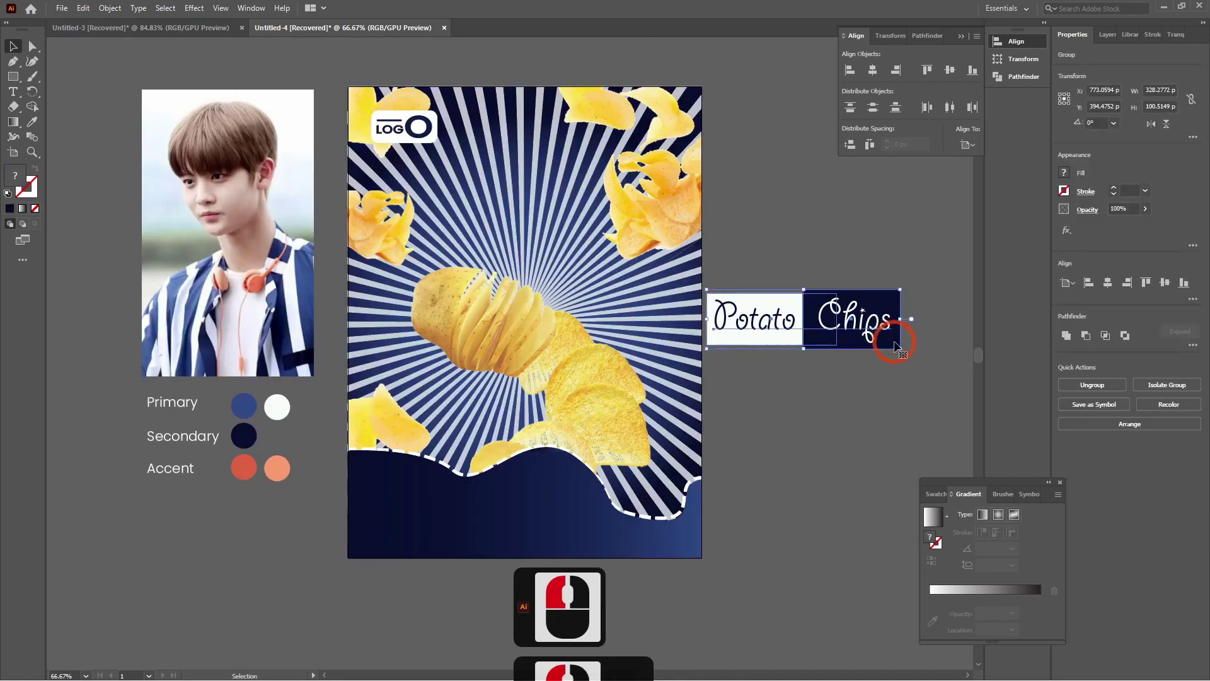
pyautogui.doubleClick(894, 346)
pyautogui.click(893, 341)
pyautogui.click(191, 9)
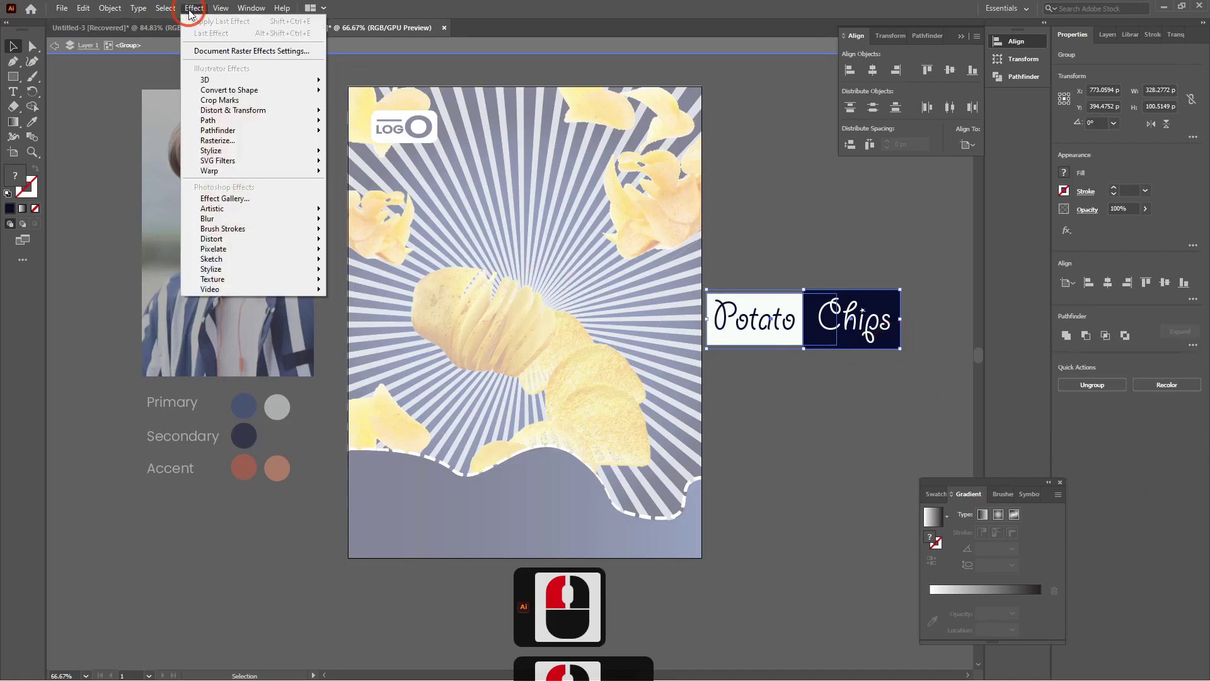
pyautogui.click(243, 150)
pyautogui.click(382, 163)
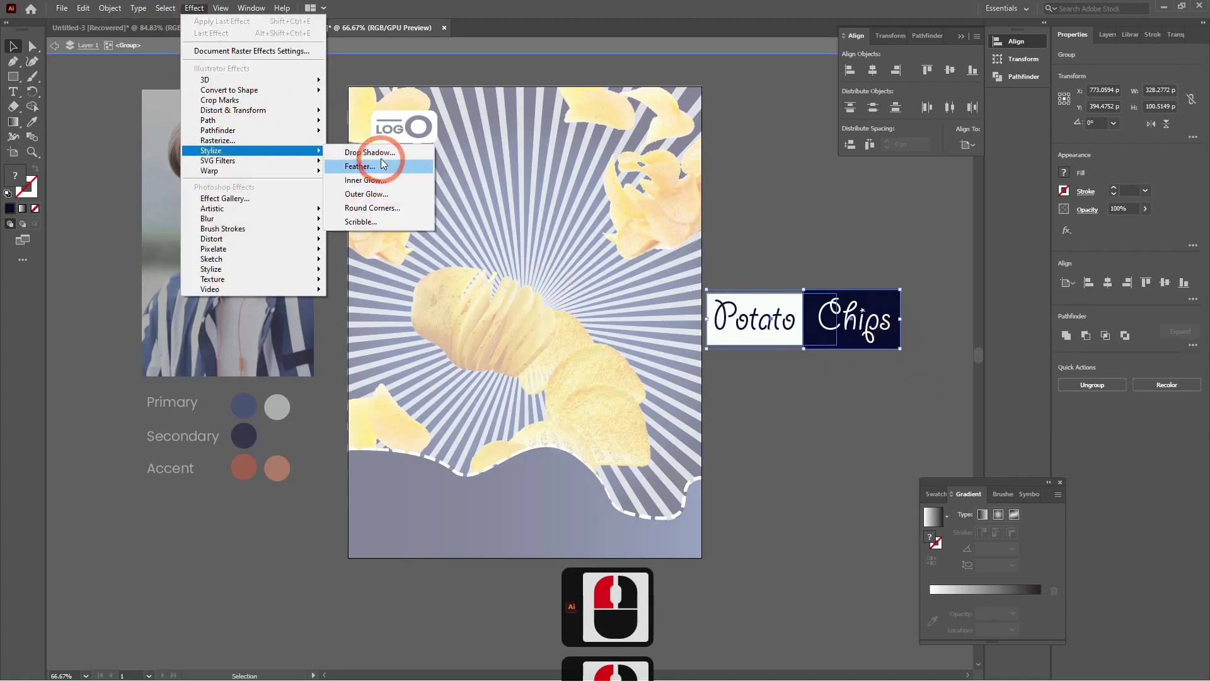
pyautogui.click(626, 306)
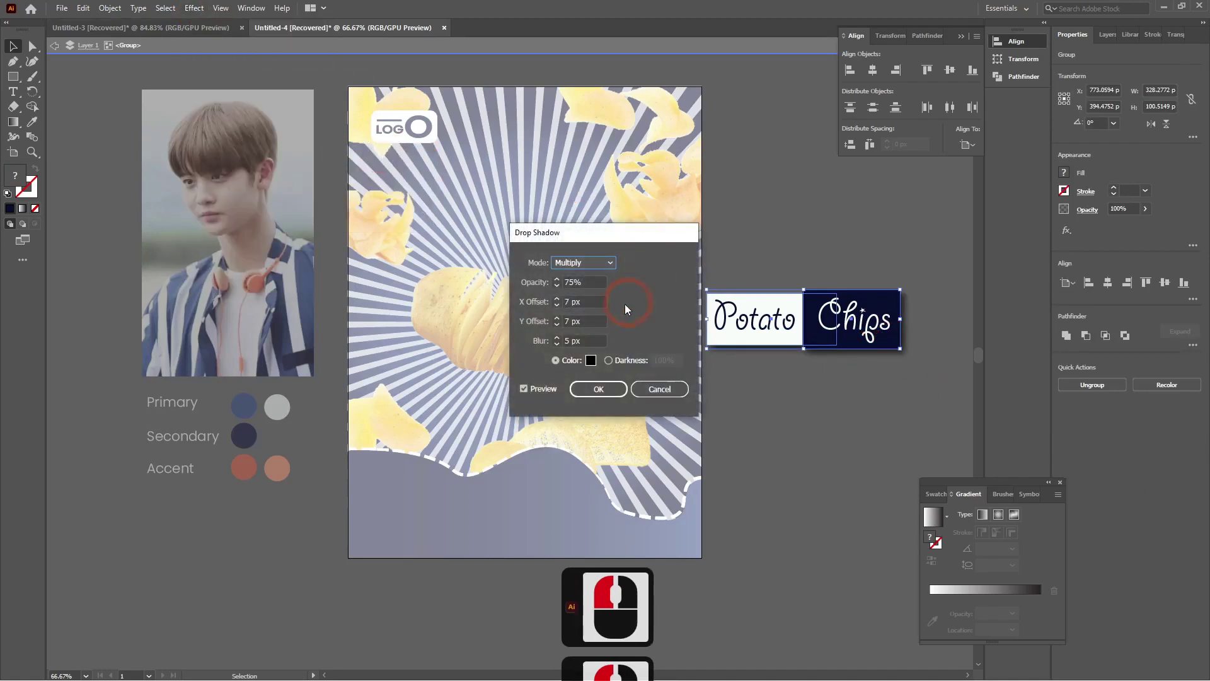
# Set the drop shadow's X offset, Y offset and blur to 2 px each and apply it.
pyautogui.click(587, 301)
pyautogui.hotkey('ctrl', 'a')
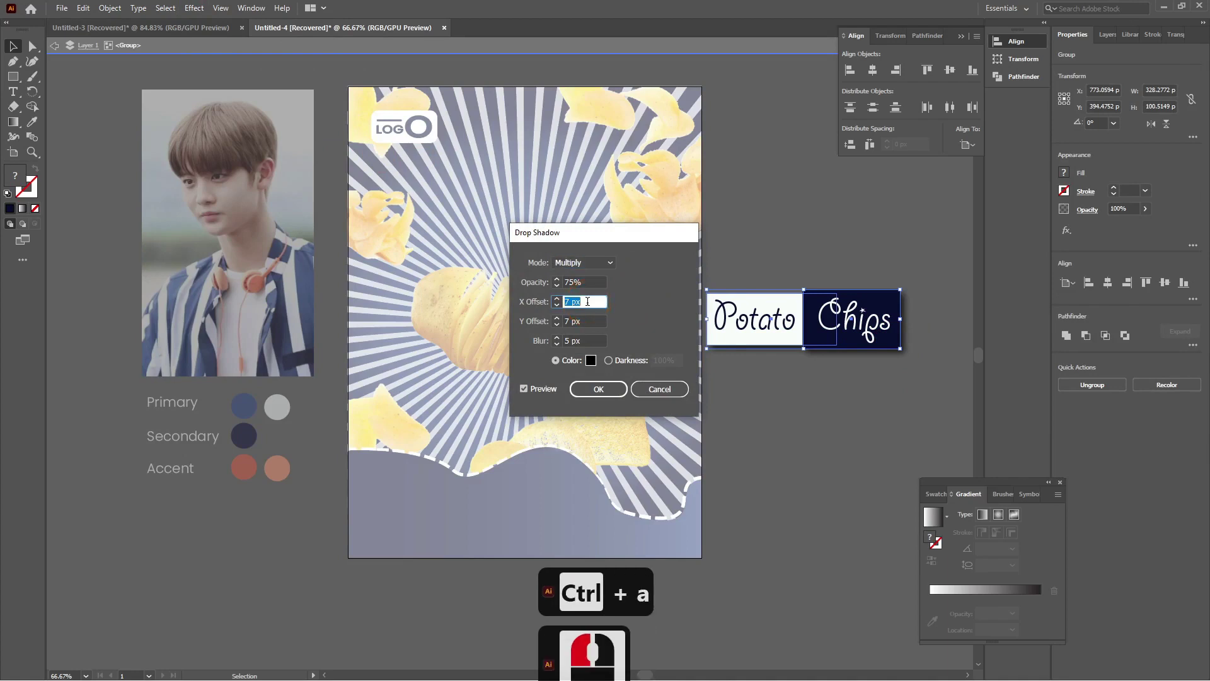
pyautogui.write('2')
pyautogui.press('Tab')
pyautogui.write('2')
pyautogui.press('Tab')
pyautogui.write('2')
pyautogui.press('Tab')
pyautogui.press('2')
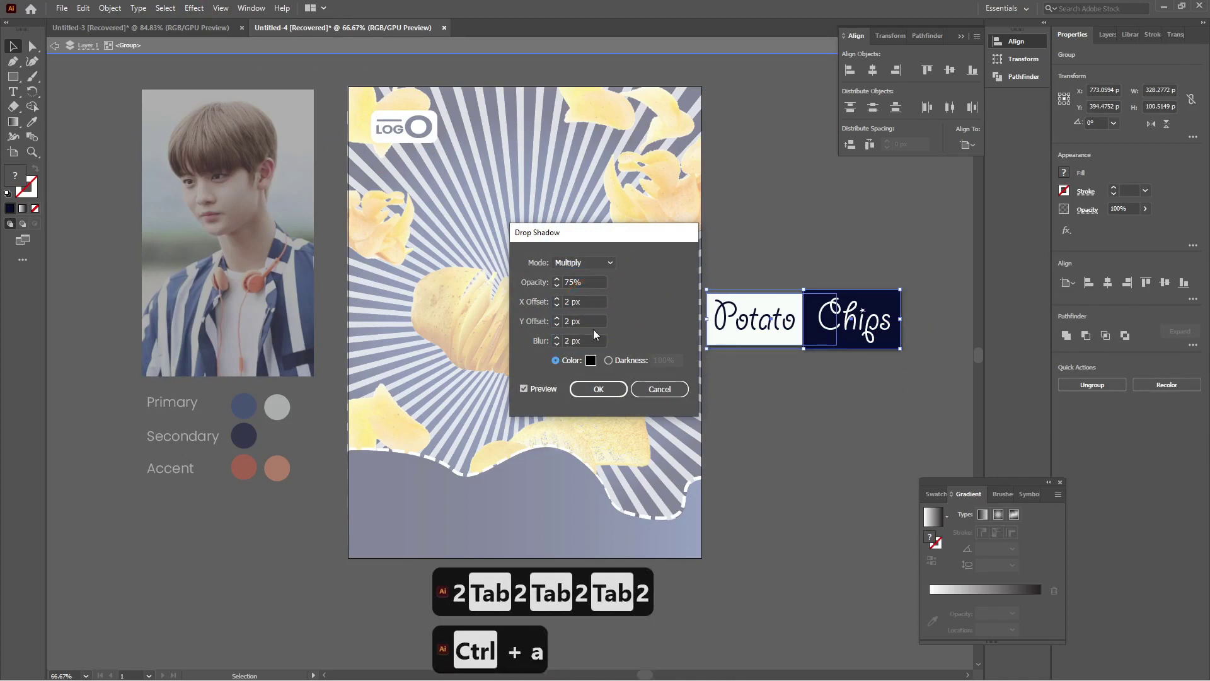
pyautogui.click(605, 390)
pyautogui.click(868, 388)
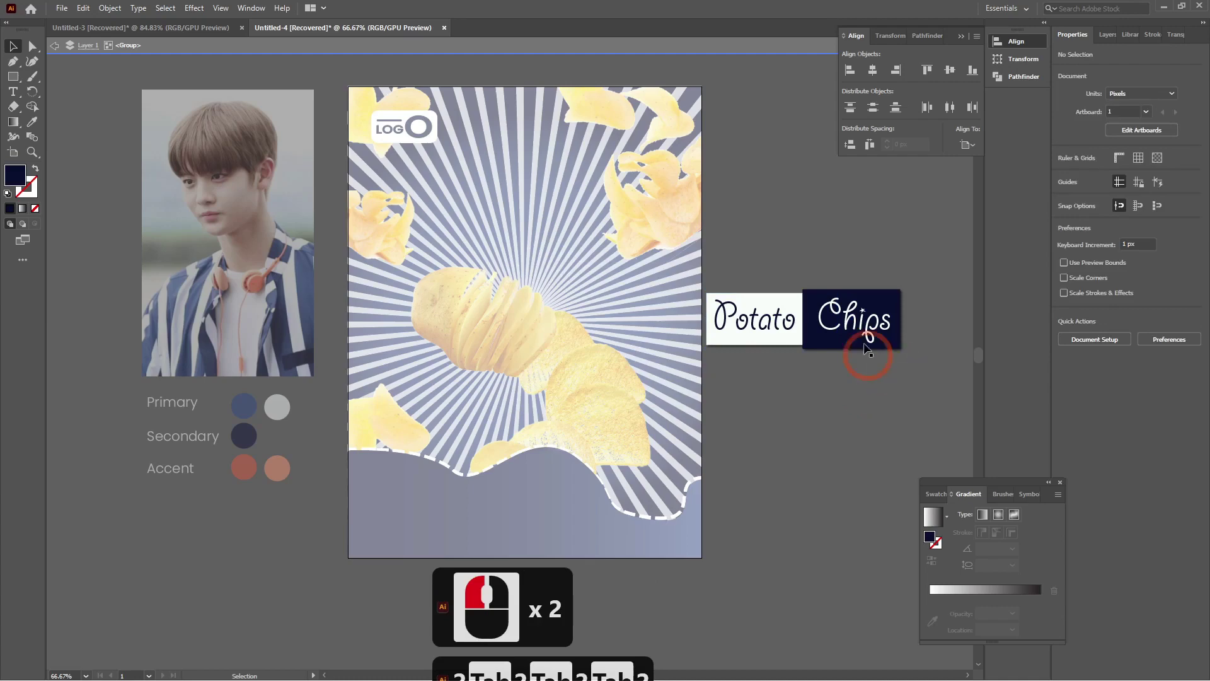
# Leave the group's isolation mode and move the "Potato Chips" banner onto the poster, above the sliced potato.
pyautogui.click(856, 325)
pyautogui.click(808, 406)
pyautogui.click(823, 228)
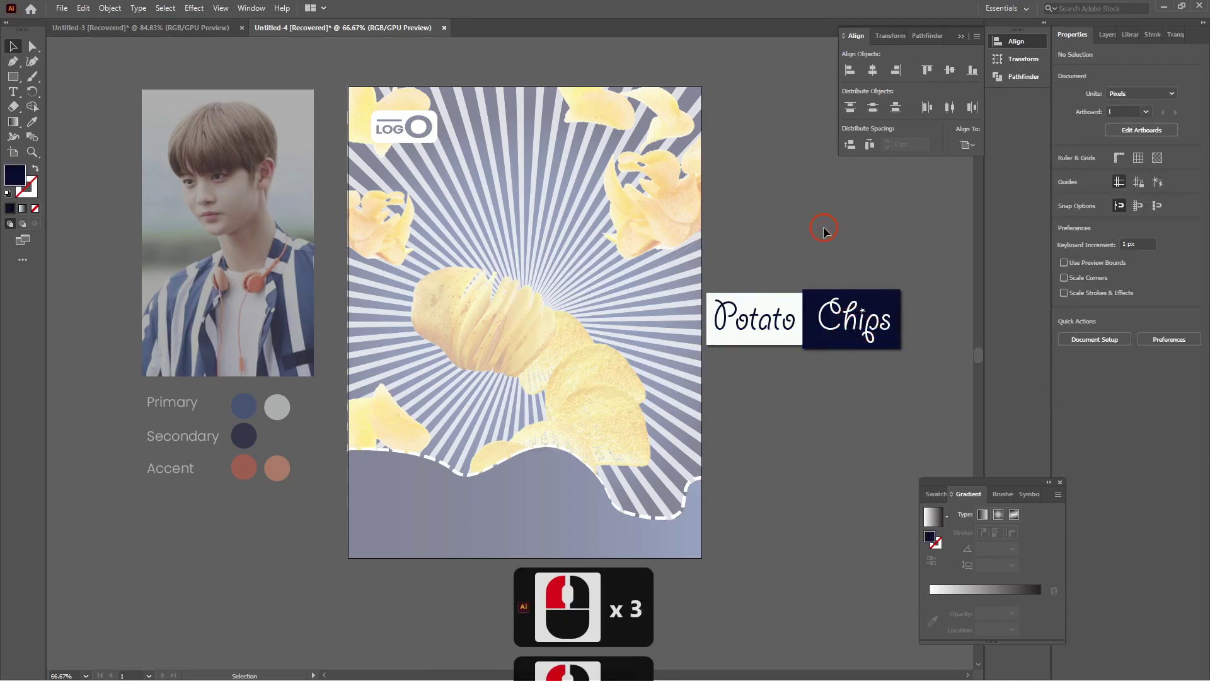
pyautogui.click(823, 229)
pyautogui.click(793, 348)
pyautogui.moveTo(810, 324); pyautogui.dragTo(546, 199)
pyautogui.click(854, 278)
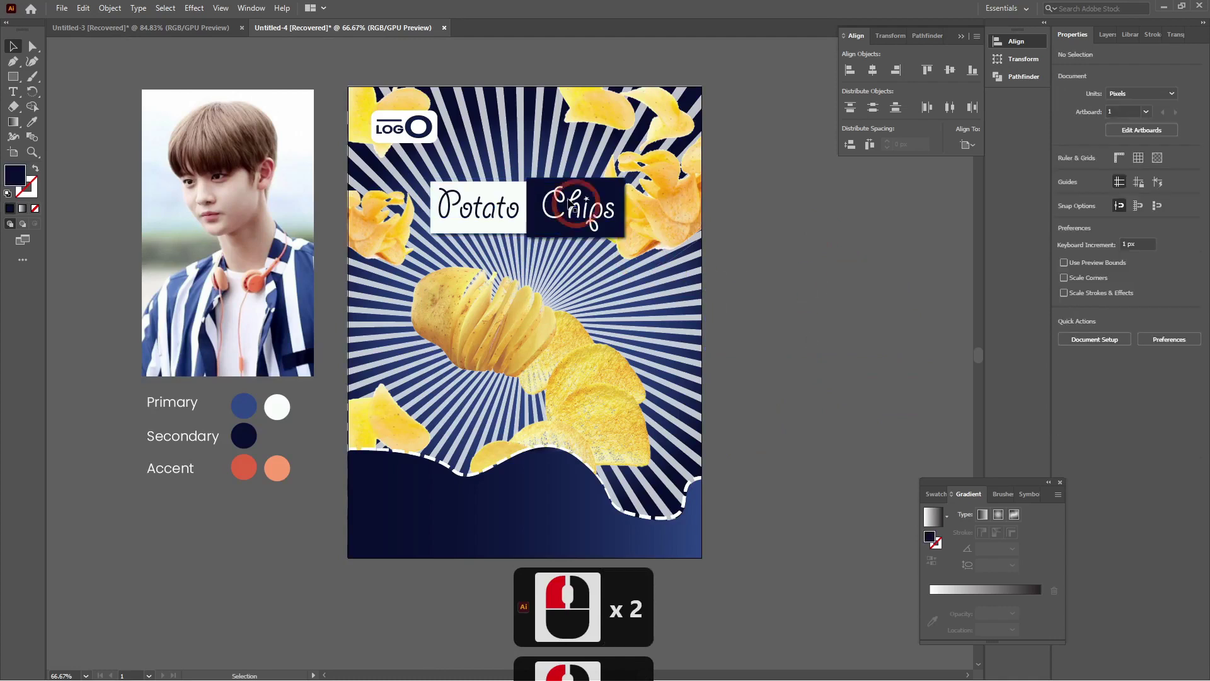
# Enlarge the banner to about 354 px wide and center it horizontally on the poster.
pyautogui.click(568, 199)
pyautogui.moveTo(626, 238); pyautogui.dragTo(639, 257)
pyautogui.click(872, 70)
pyautogui.click(846, 302)
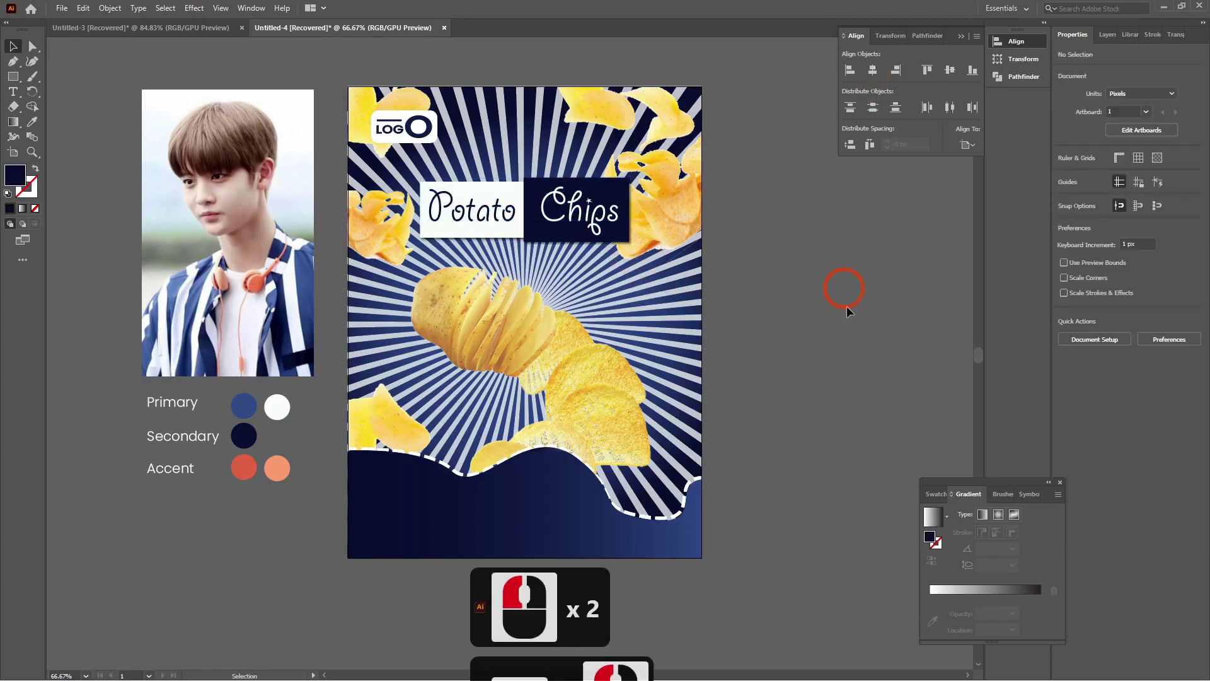
# Nudge the banner down about 35 px so it sits just above the sliced potato.
pyautogui.click(563, 213)
pyautogui.press('Down')
pyautogui.press('Down')
pyautogui.press('Down')
pyautogui.press('Down')
pyautogui.press('Down')
pyautogui.press('Down')
pyautogui.press('Down')
pyautogui.press('Down')
pyautogui.press('Down')
pyautogui.press('Down')
pyautogui.press('Down')
pyautogui.press('Down')
pyautogui.press('Down')
pyautogui.press('Down')
pyautogui.press('Down')
pyautogui.press('Down')
pyautogui.press('Down')
pyautogui.press('Down')
pyautogui.press('Down')
pyautogui.press('Down')
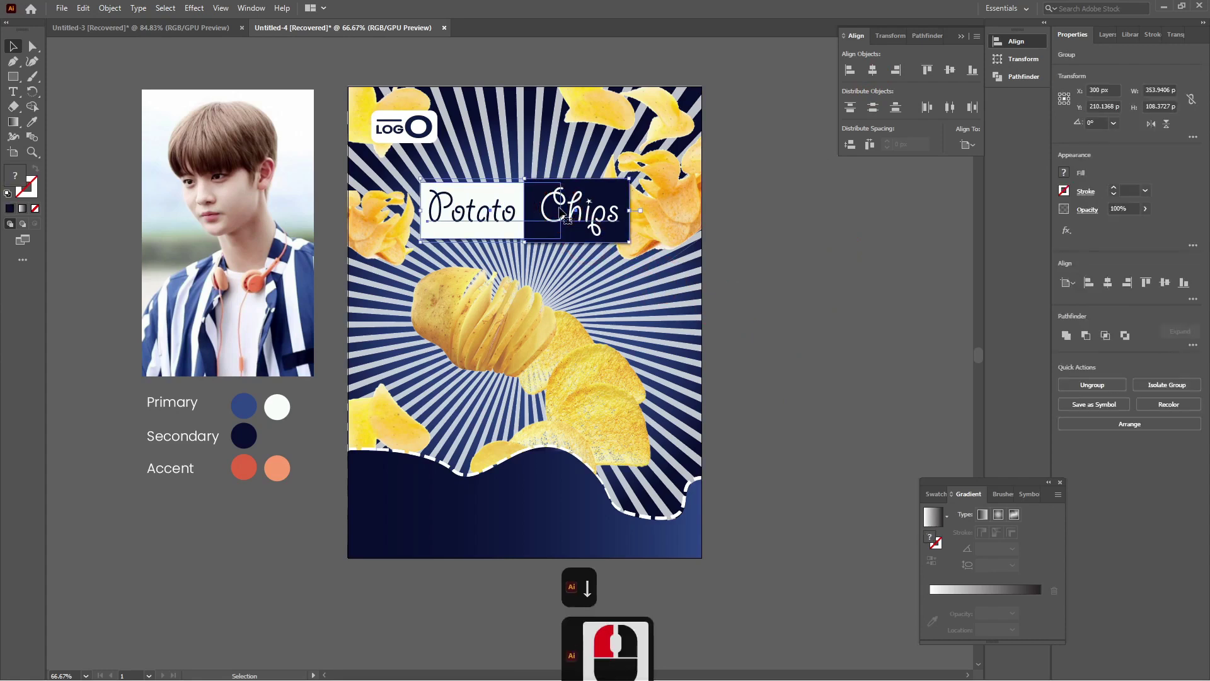
pyautogui.click(816, 316)
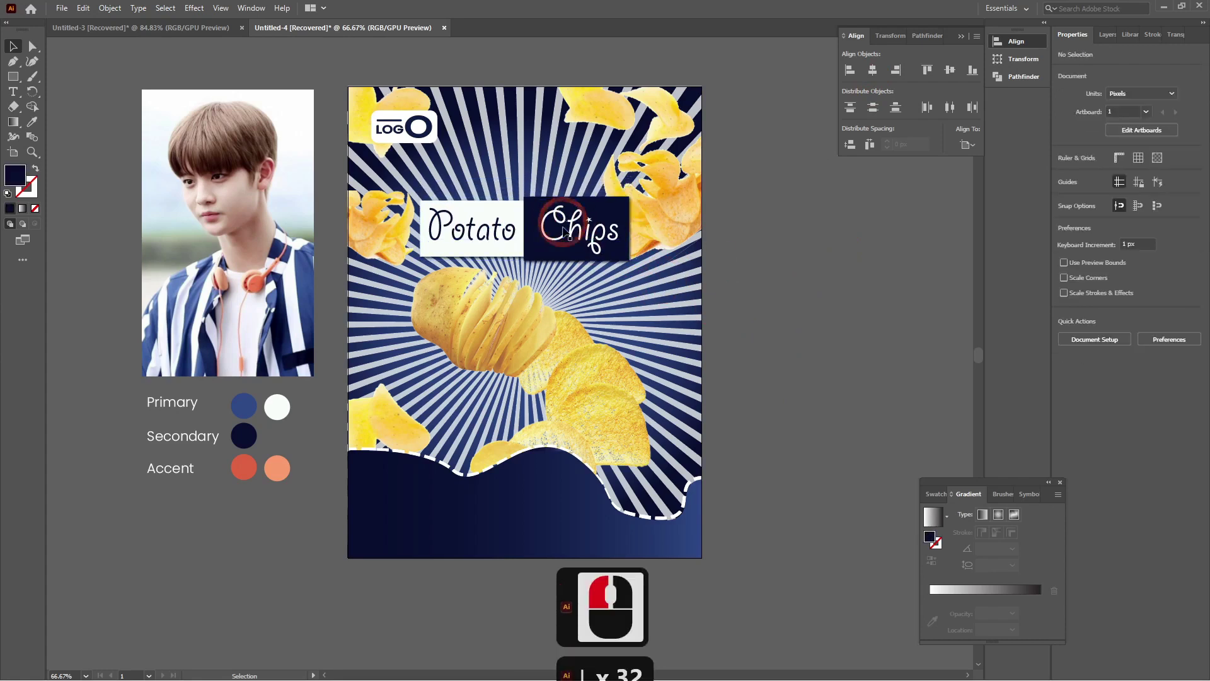
pyautogui.click(566, 222)
pyautogui.press('Down')
pyautogui.press('Down')
pyautogui.press('Down')
pyautogui.press('Down')
pyautogui.press('Down')
pyautogui.press('Down')
pyautogui.press('Down')
pyautogui.press('Down')
pyautogui.press('Down')
pyautogui.press('Down')
pyautogui.press('Down')
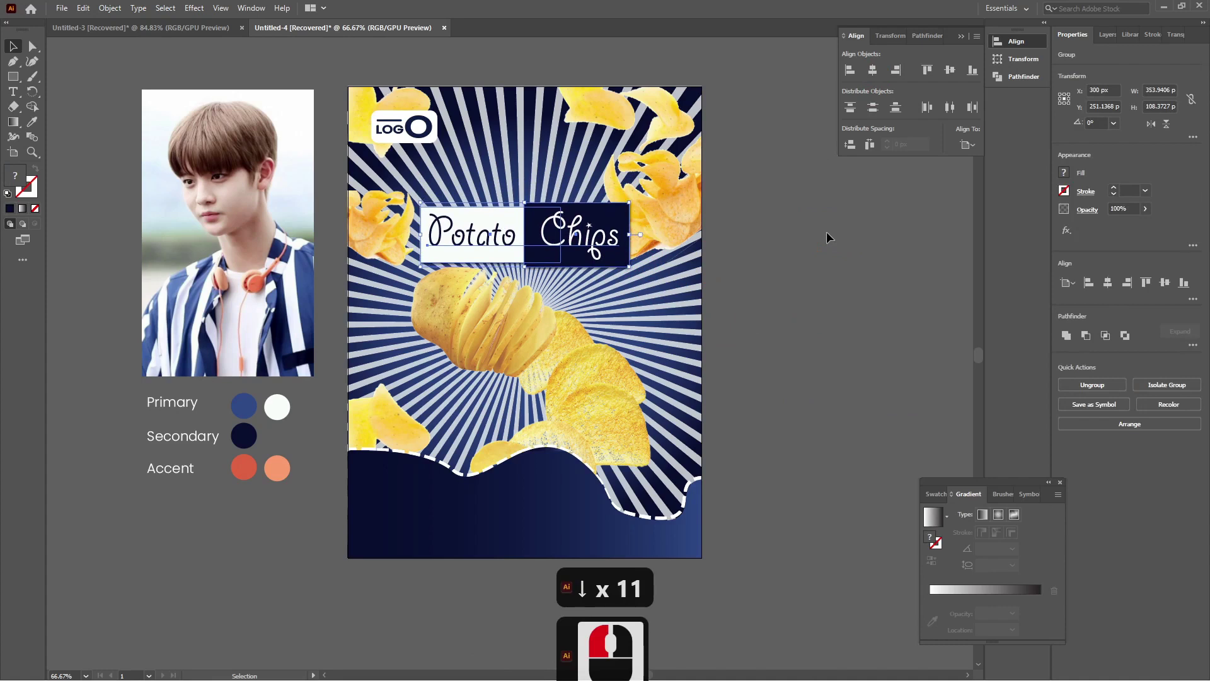
pyautogui.press('Up')
pyautogui.press('Up')
pyautogui.press('Up')
pyautogui.press('Up')
pyautogui.press('Up')
pyautogui.press('Up')
pyautogui.click(857, 273)
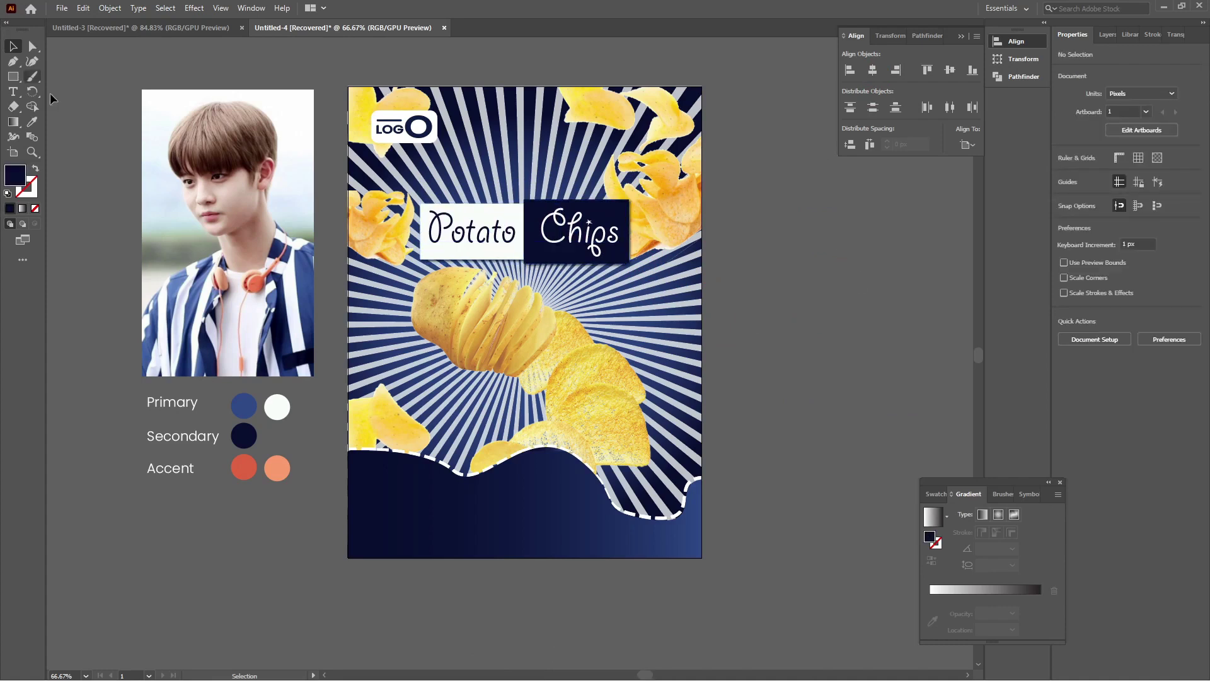
# Add a text line reading "Delicious flavour" on the empty canvas beside the poster.
pyautogui.click(12, 92)
pyautogui.click(775, 348)
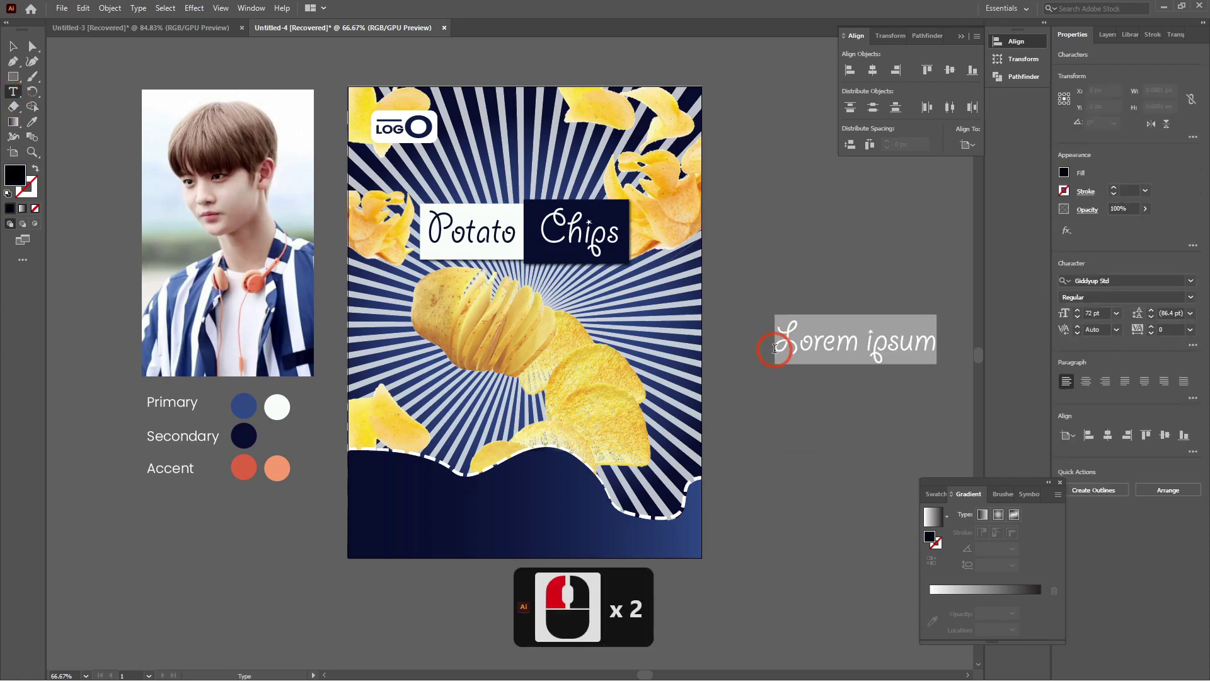
pyautogui.write('Del')
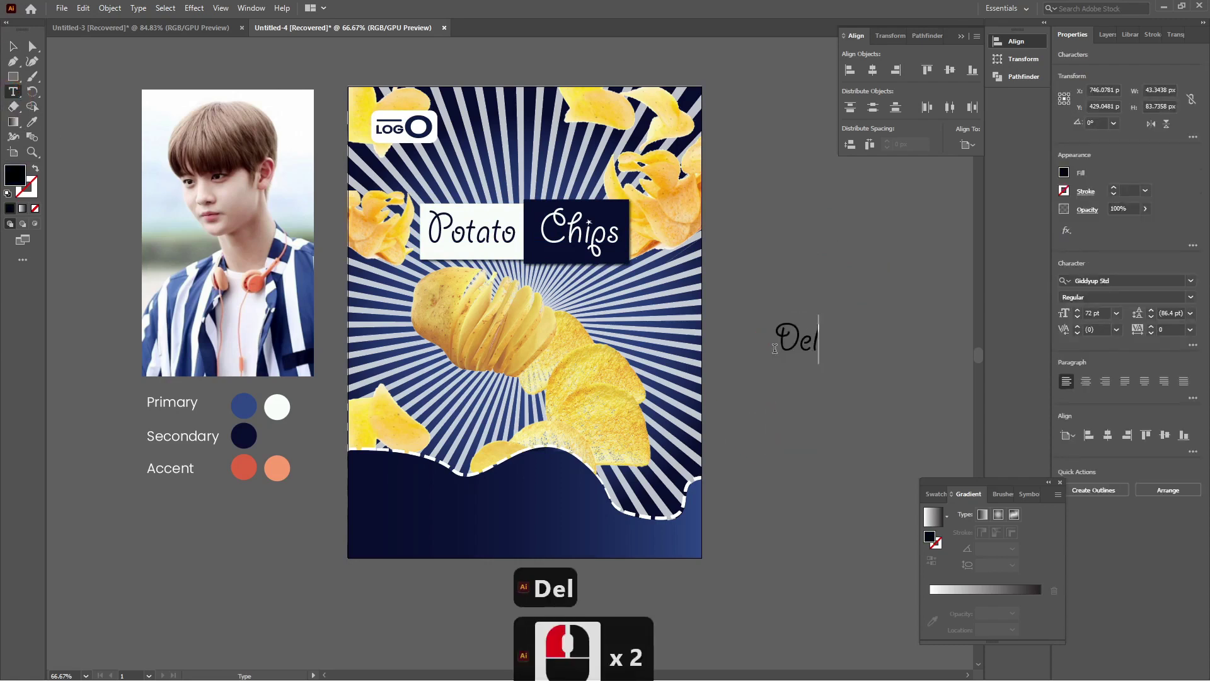
pyautogui.write('icious f')
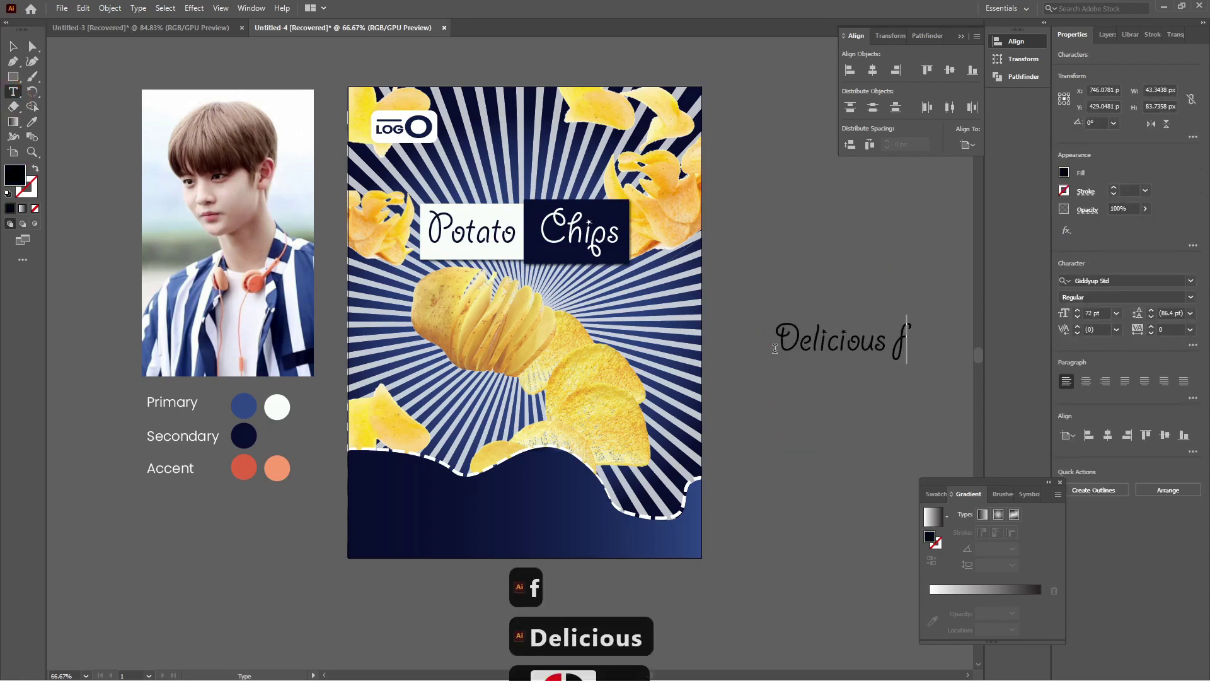
pyautogui.write('lavour')
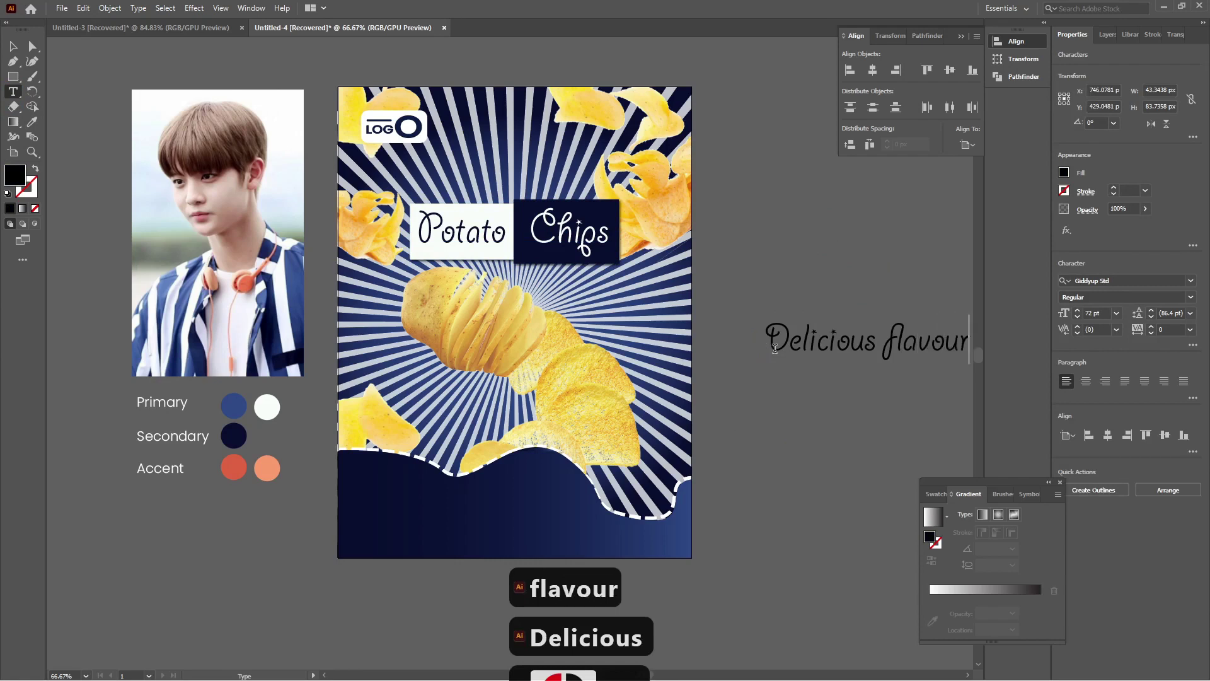
# Place the "Delicious flavour" text above the "Potato Chips" banner, set it to 60 pt and center it horizontally on the poster.
pyautogui.click(12, 48)
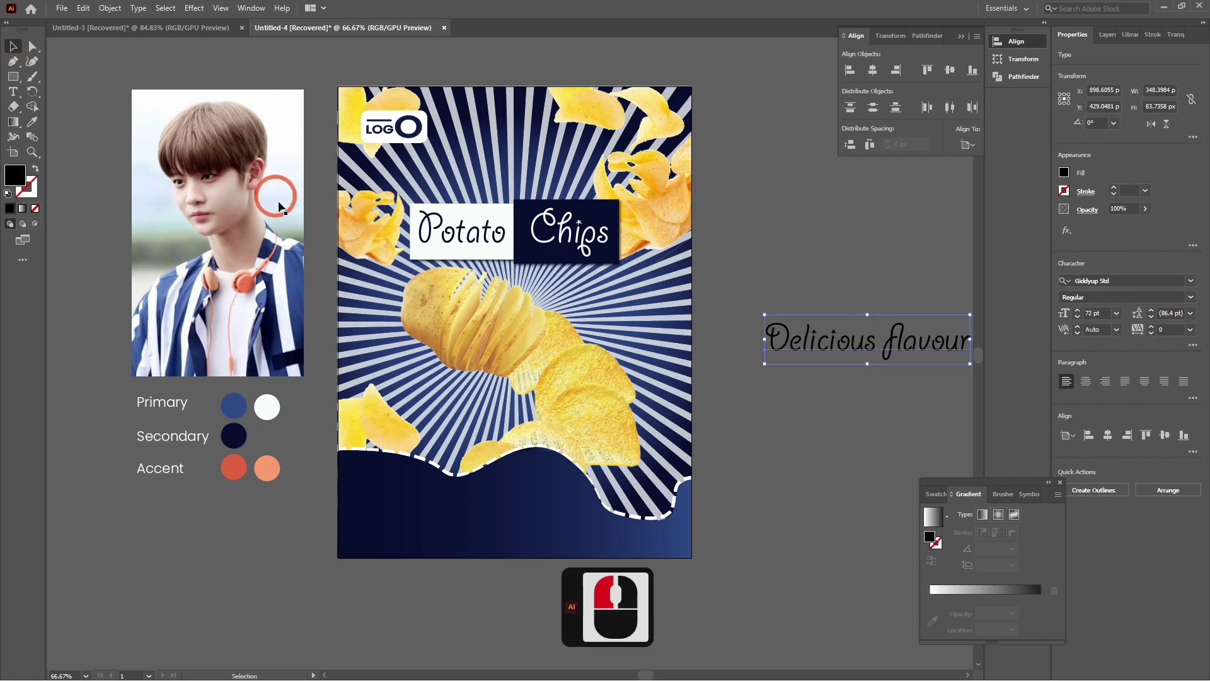
pyautogui.moveTo(904, 344); pyautogui.dragTo(560, 169)
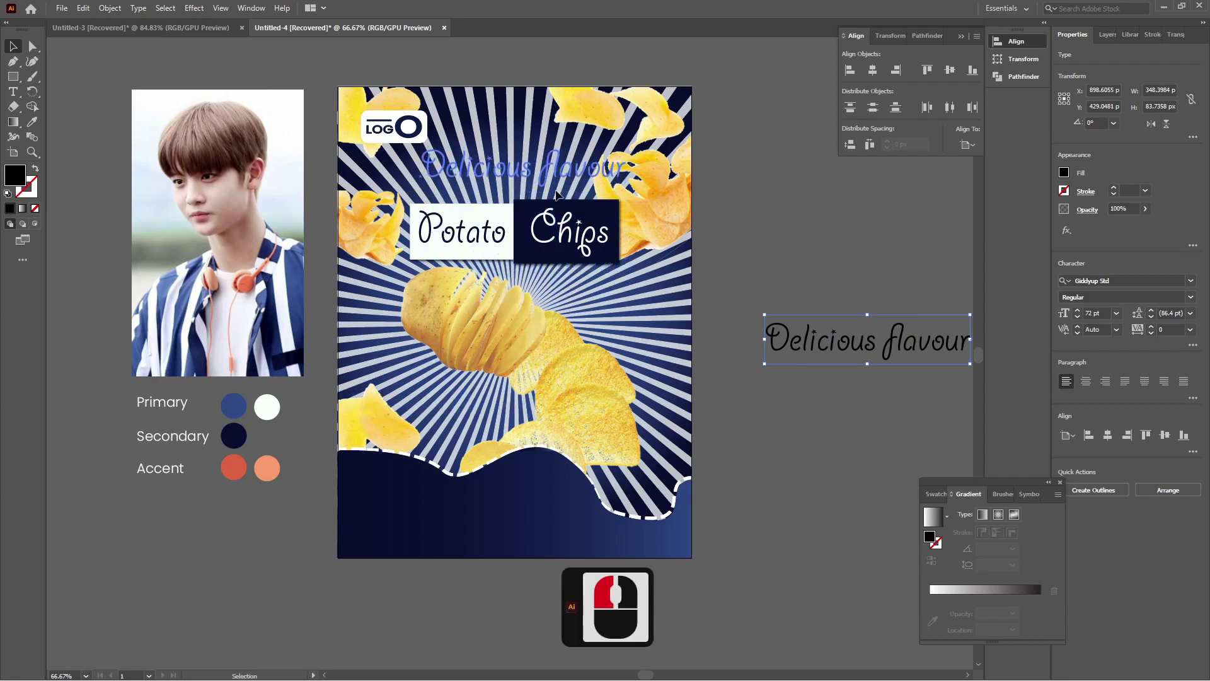
pyautogui.click(1122, 311)
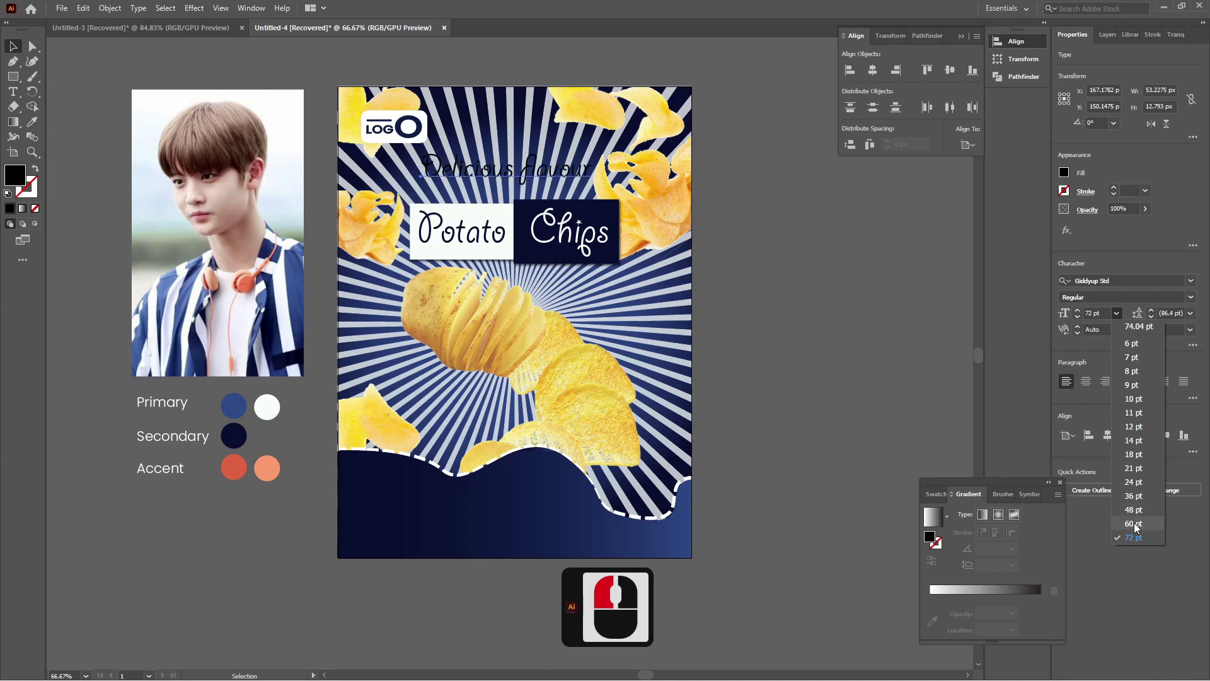
pyautogui.click(1133, 524)
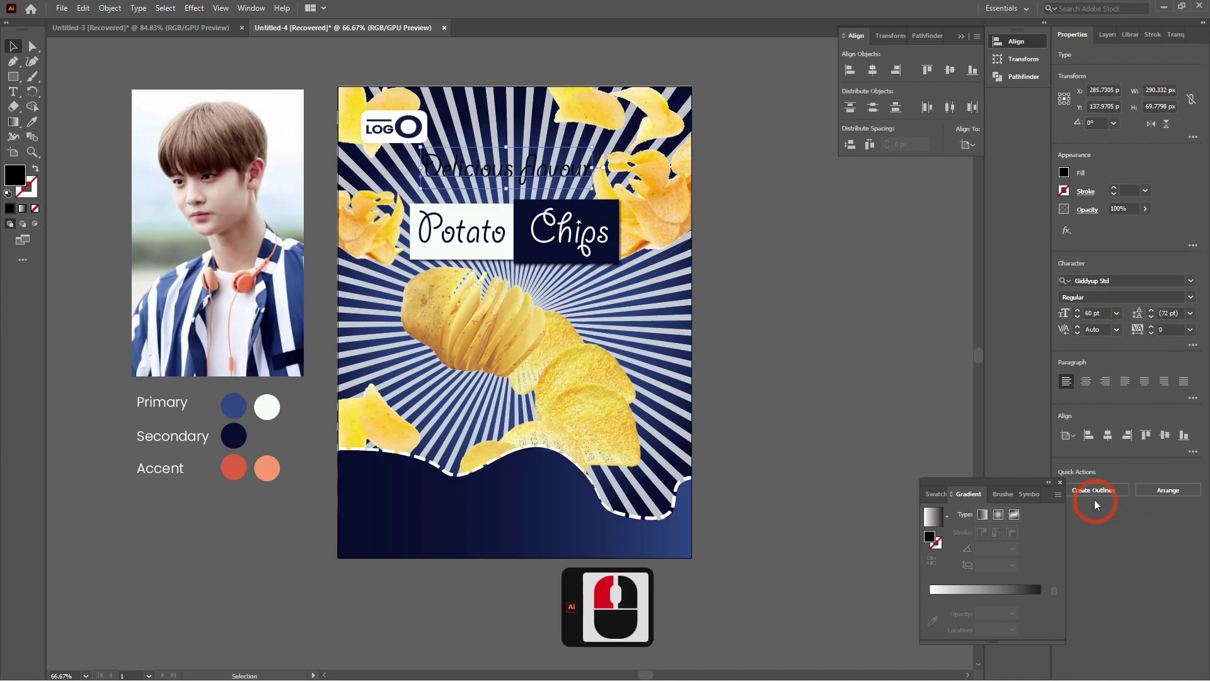
pyautogui.click(872, 70)
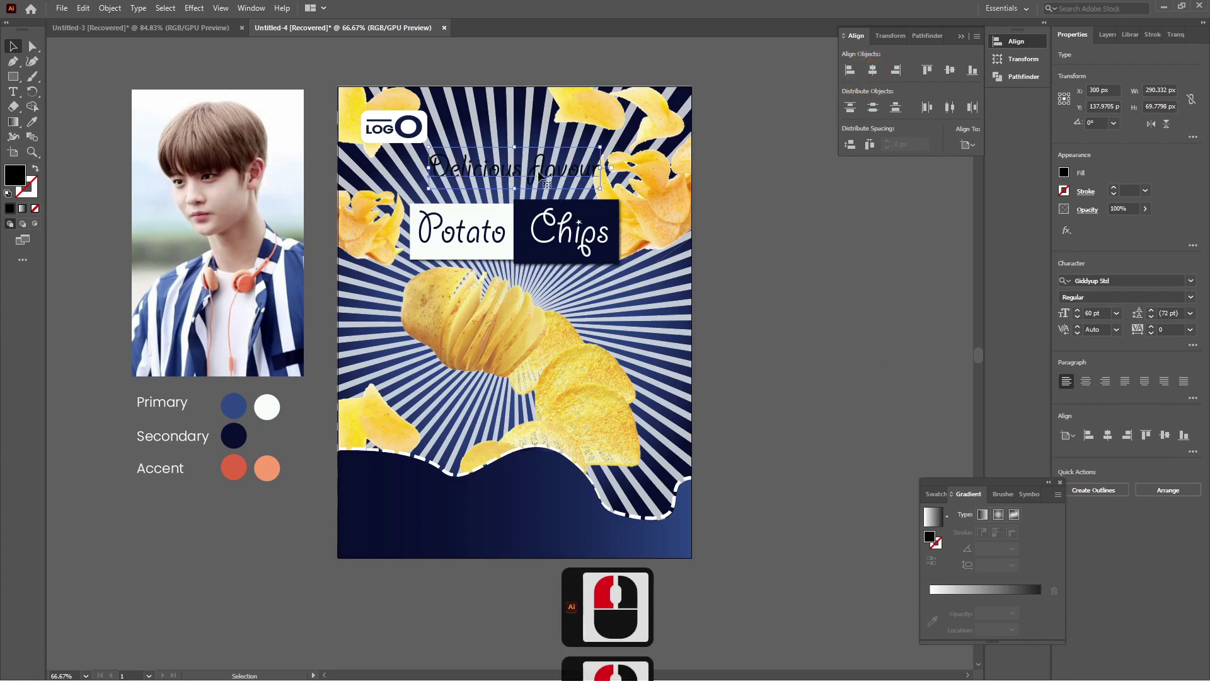
# Draw a rectangle about 339 by 48 px on the empty canvas beside the poster and fill it with the red accent color.
pyautogui.moveTo(12, 78); pyautogui.dragTo(60, 80)
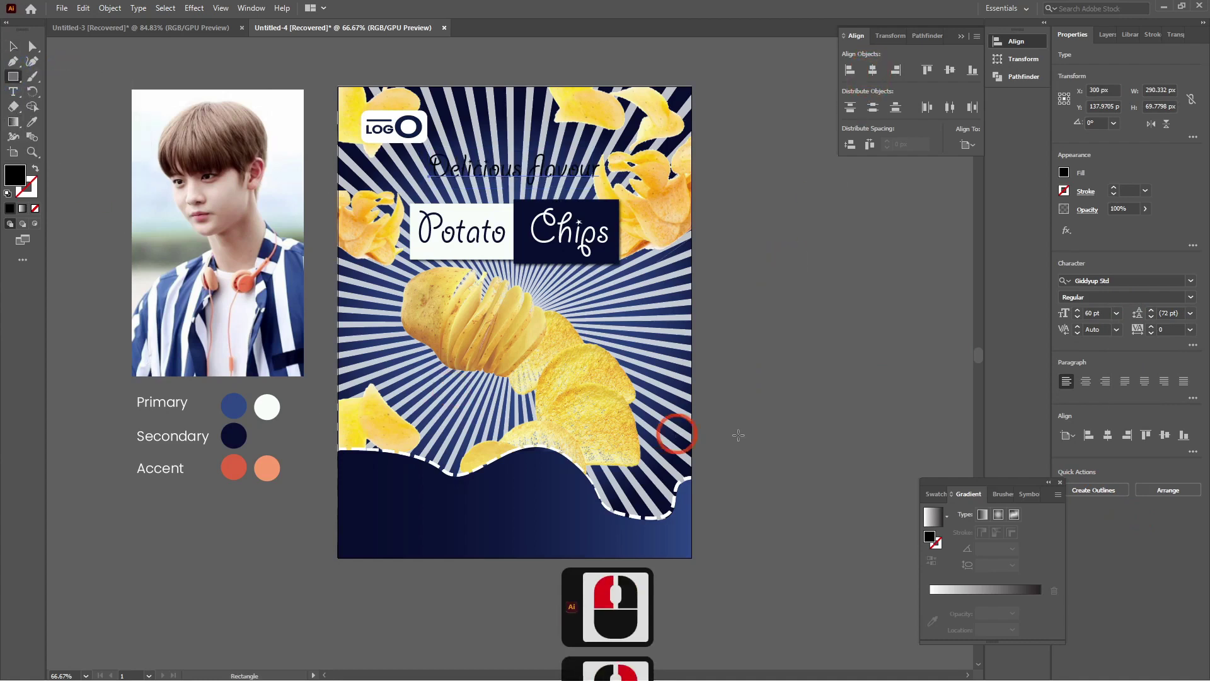
pyautogui.moveTo(785, 321); pyautogui.dragTo(945, 320)
pyautogui.click(33, 121)
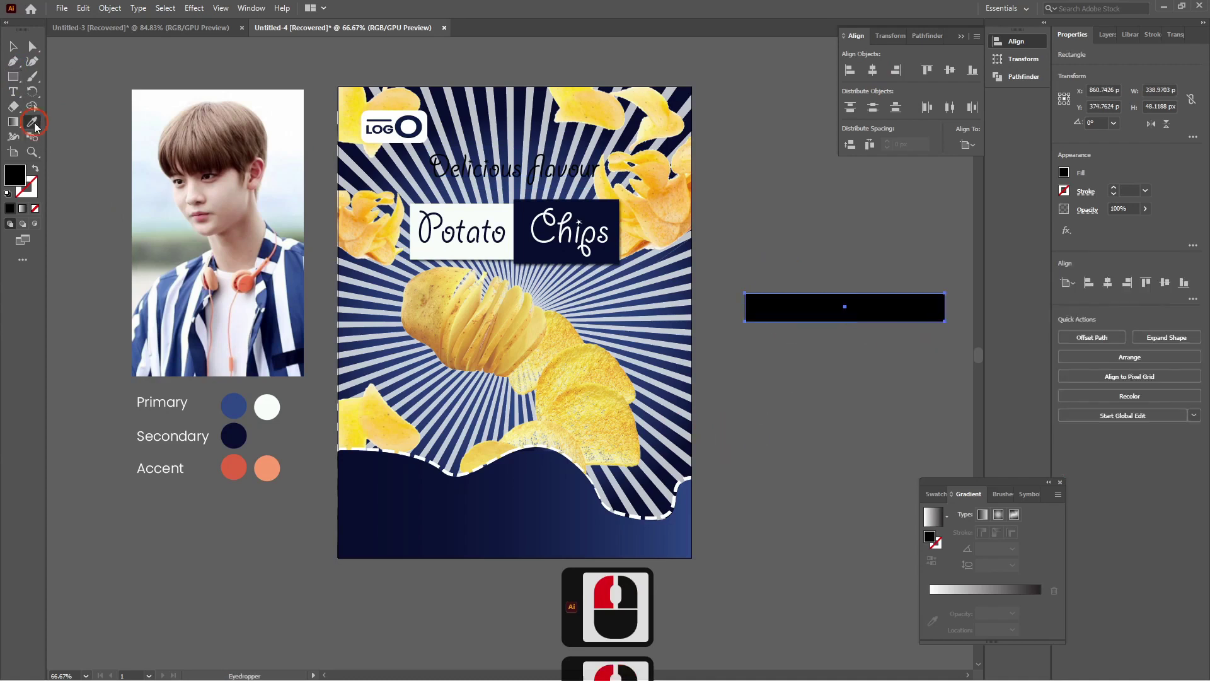
pyautogui.click(233, 467)
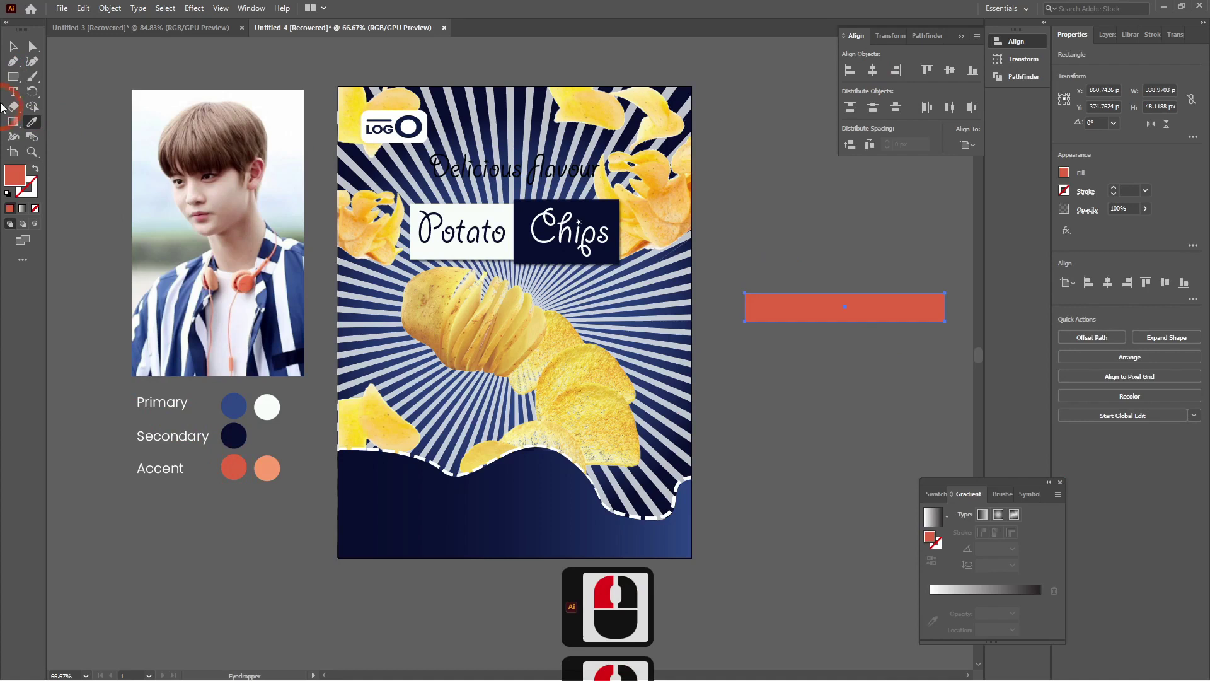
pyautogui.click(12, 46)
pyautogui.click(527, 172)
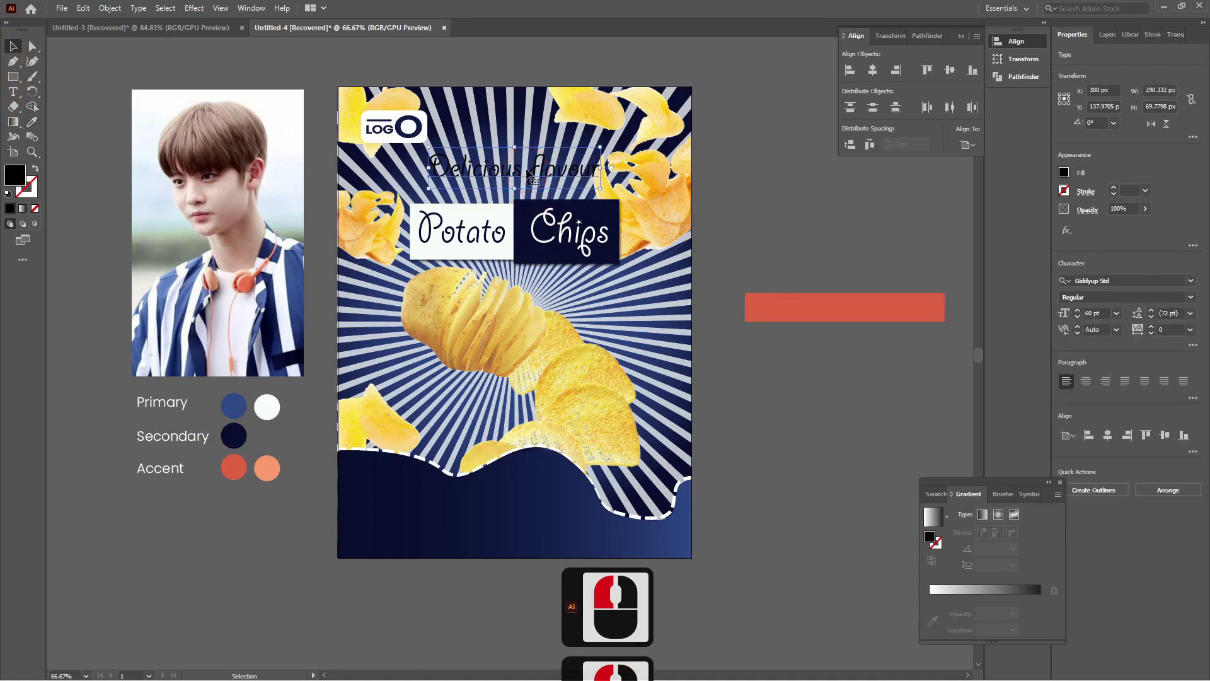
pyautogui.moveTo(528, 172); pyautogui.dragTo(849, 308)
pyautogui.click(804, 357)
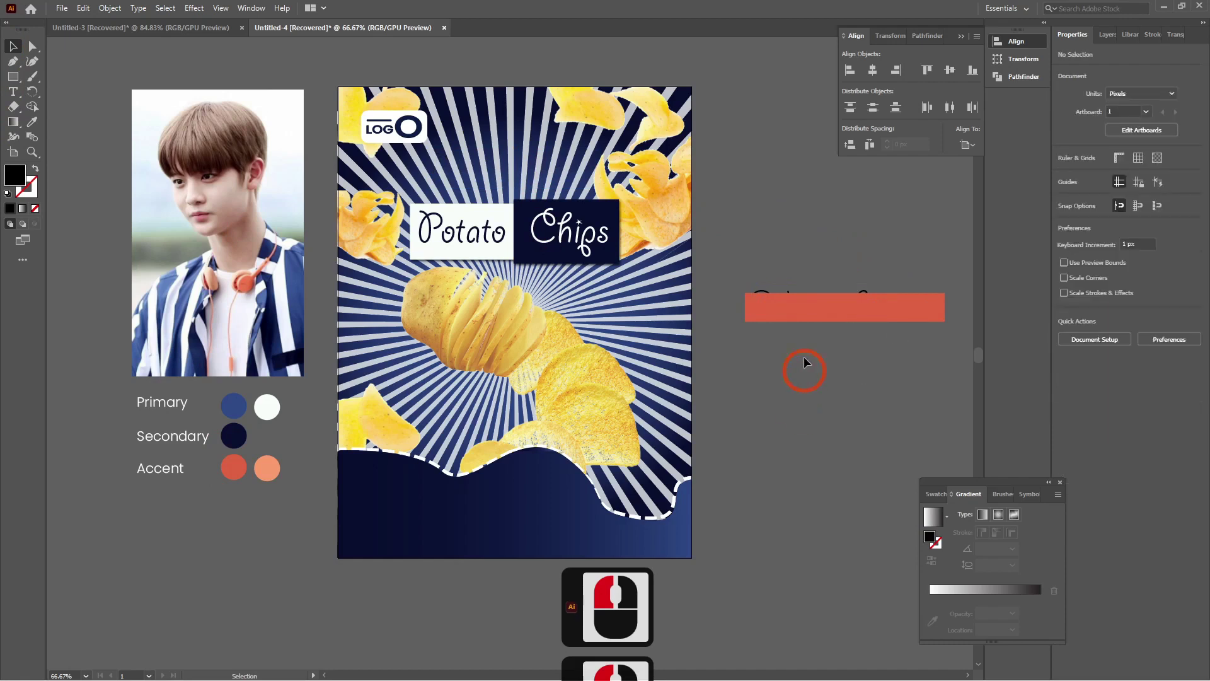
pyautogui.hotkey('ctrl', 'z')
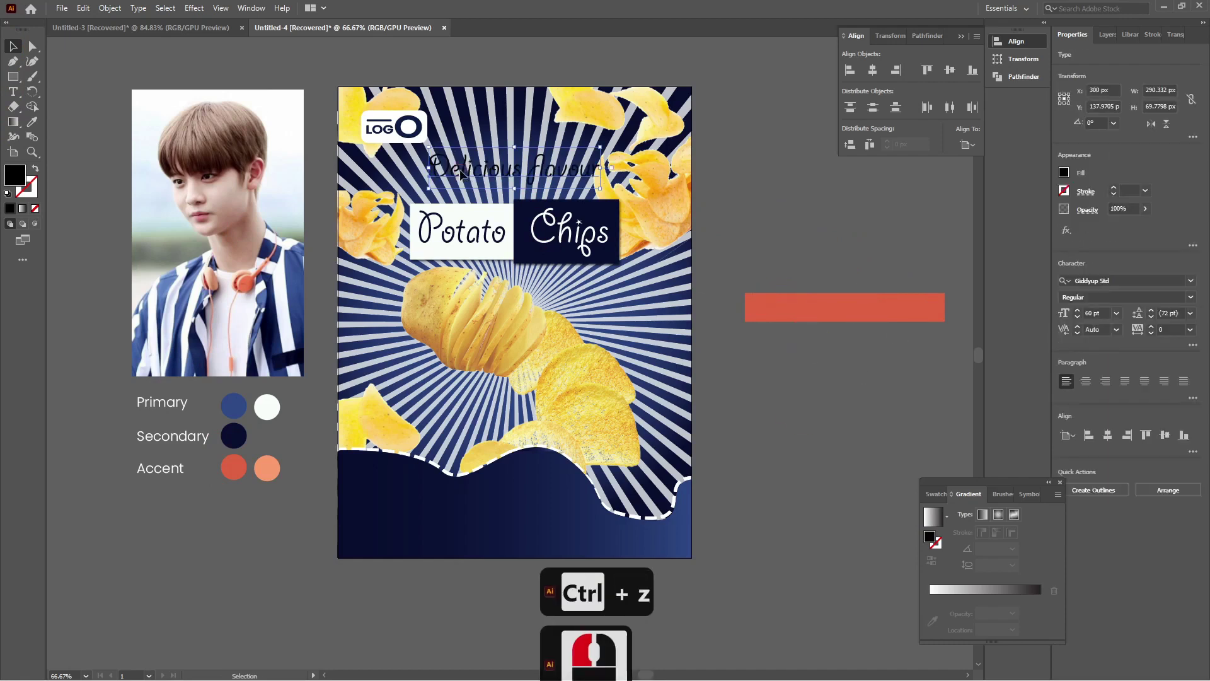
# Move the "Delicious flavour" text onto the red rectangle and bring it to the front.
pyautogui.moveTo(460, 174); pyautogui.dragTo(788, 308)
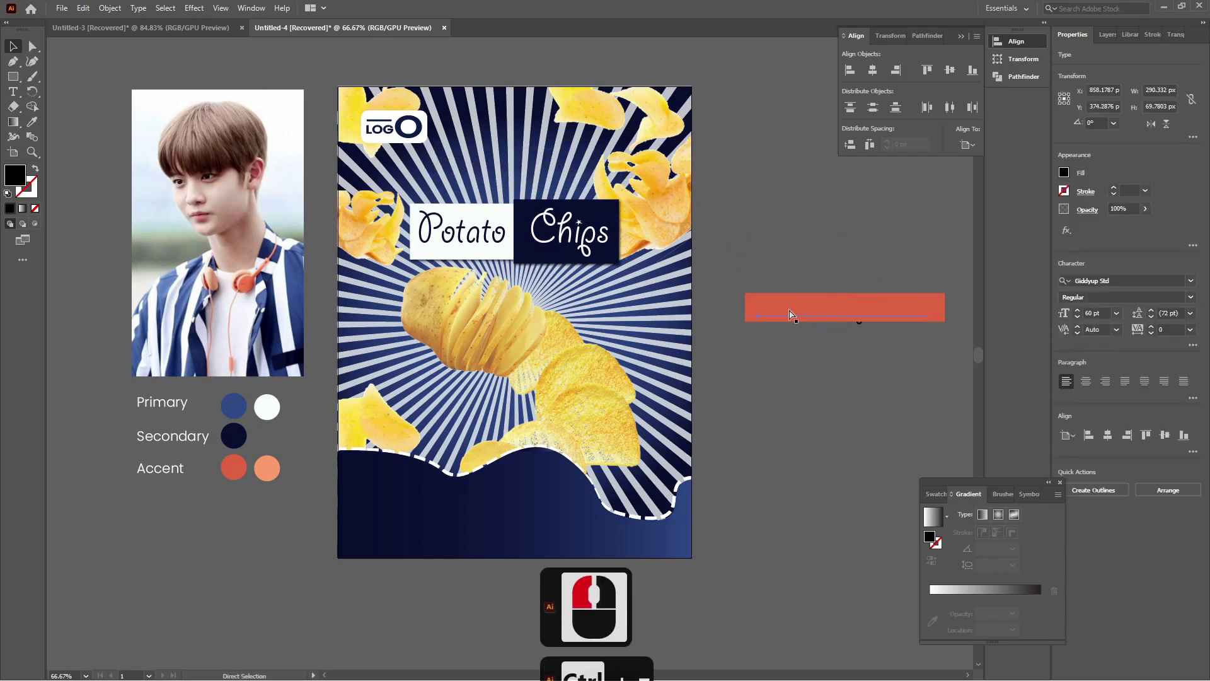
pyautogui.hotkey('ctrl', 'shift', ']')
pyautogui.click(792, 394)
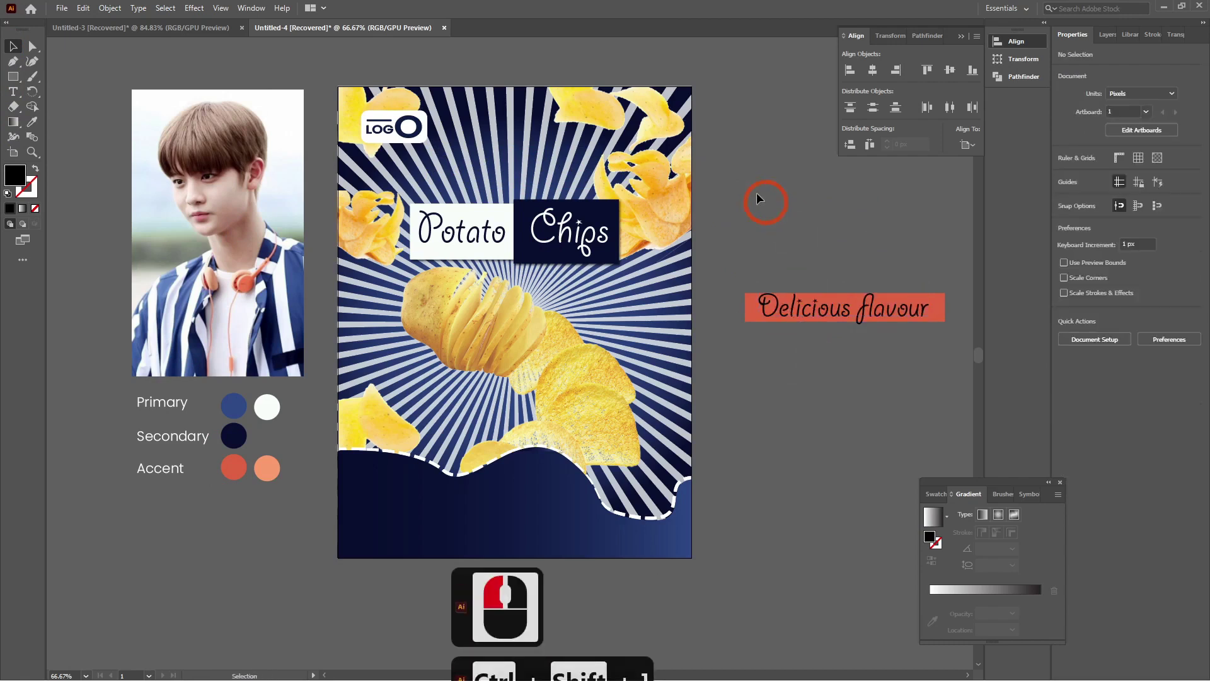
# Center the "Delicious flavour" text and the red rectangle on each other horizontally and vertically.
pyautogui.moveTo(765, 202); pyautogui.dragTo(929, 387)
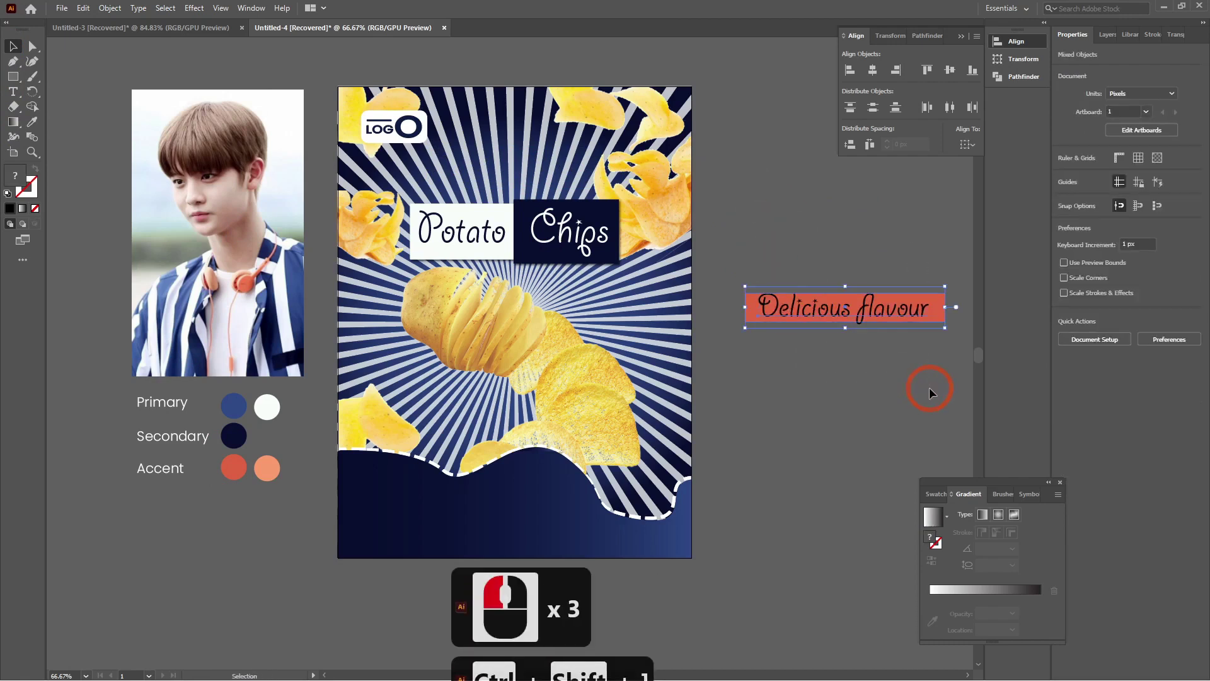
pyautogui.click(872, 71)
pyautogui.click(950, 71)
pyautogui.click(834, 420)
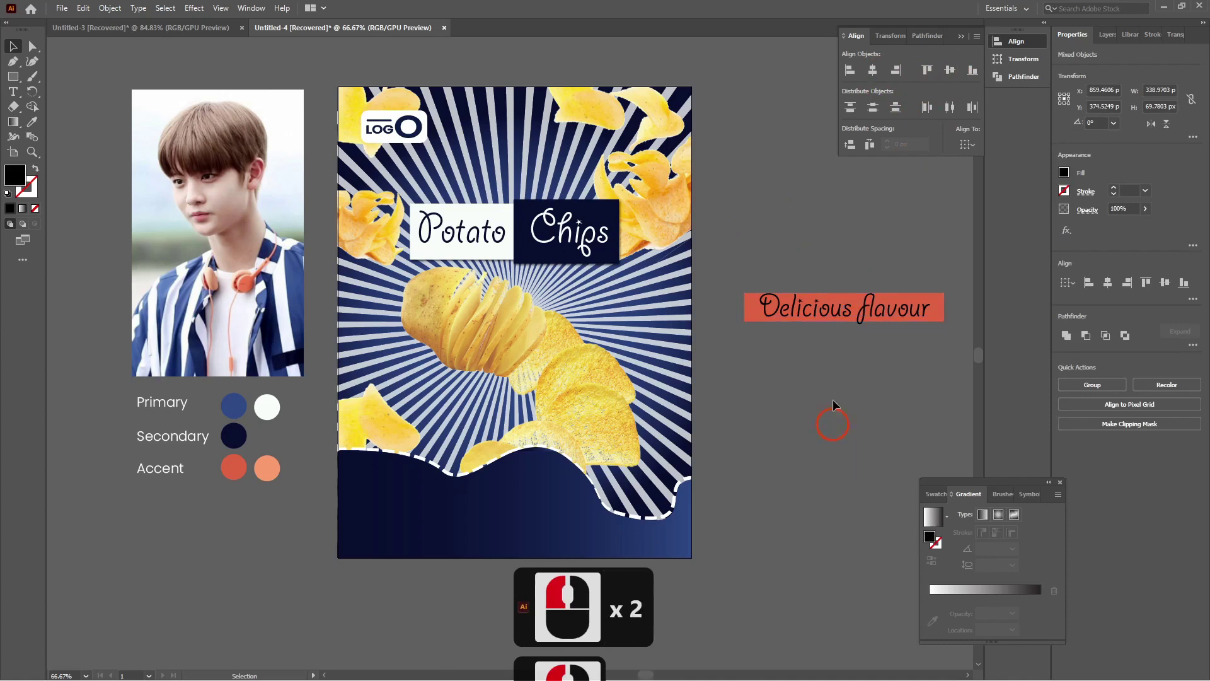
# Resize the red rectangle to about 321 px wide and 58 px high, and nudge the tagline text up about 1 px.
pyautogui.click(757, 317)
pyautogui.moveTo(845, 294); pyautogui.dragTo(845, 288)
pyautogui.click(770, 345)
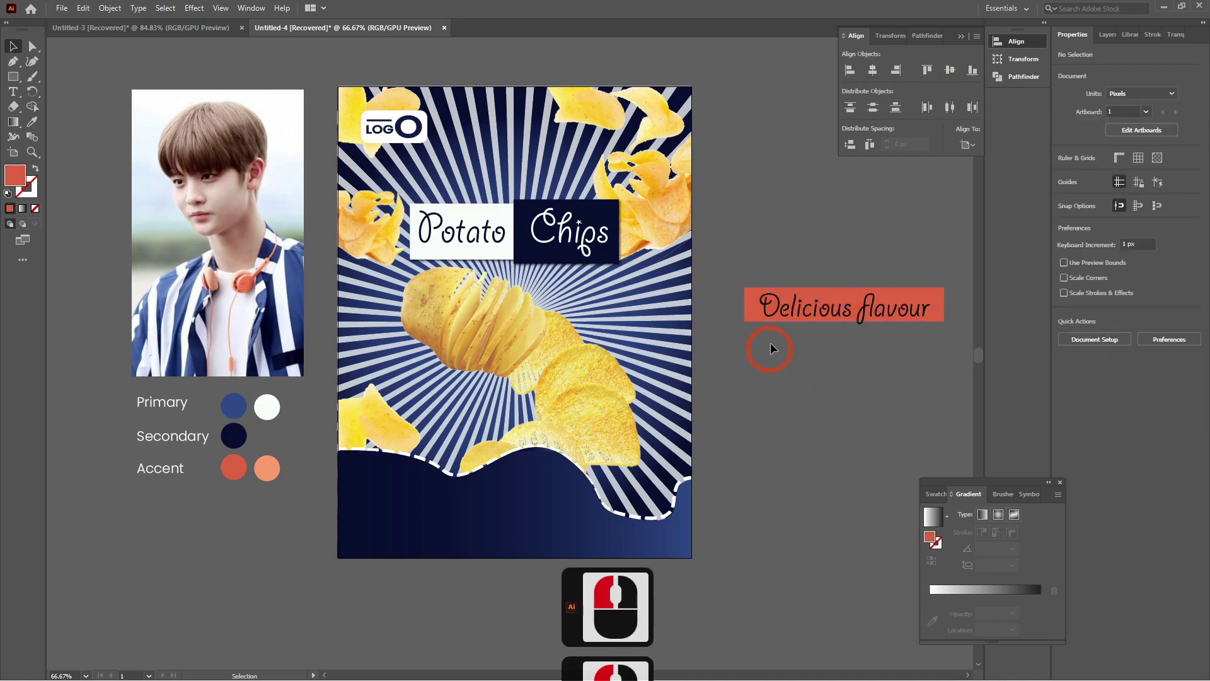
pyautogui.click(812, 310)
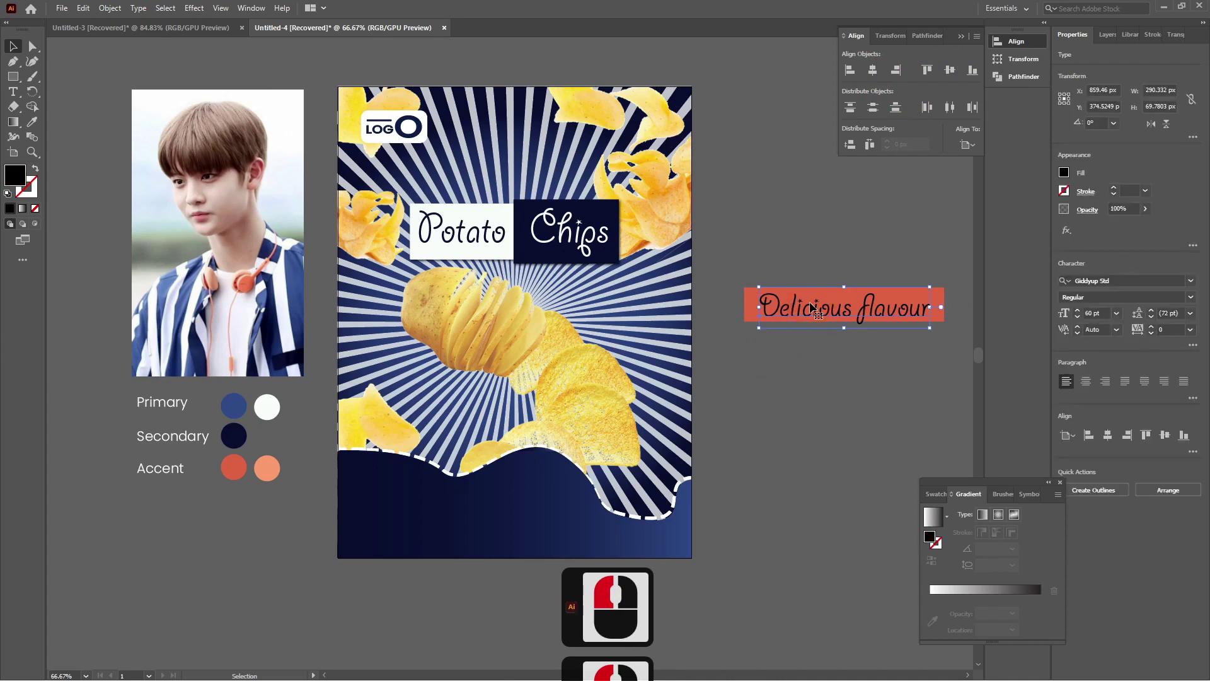
pyautogui.click(838, 351)
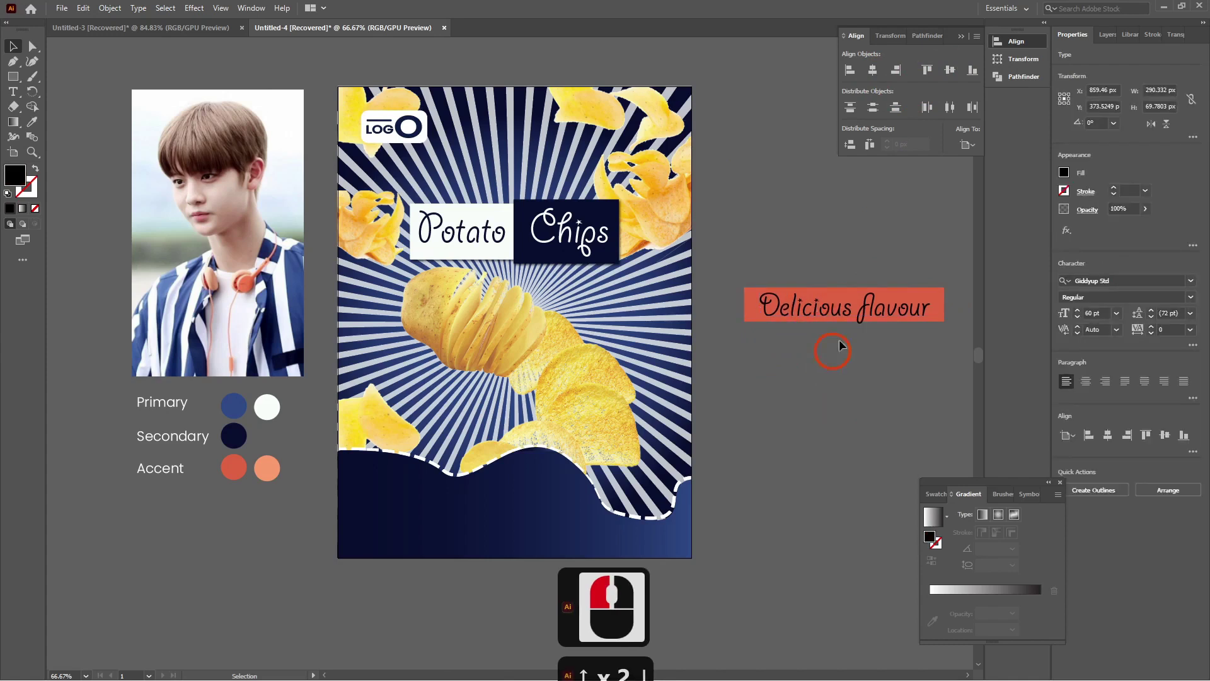
pyautogui.click(937, 301)
pyautogui.moveTo(944, 305); pyautogui.dragTo(933, 307)
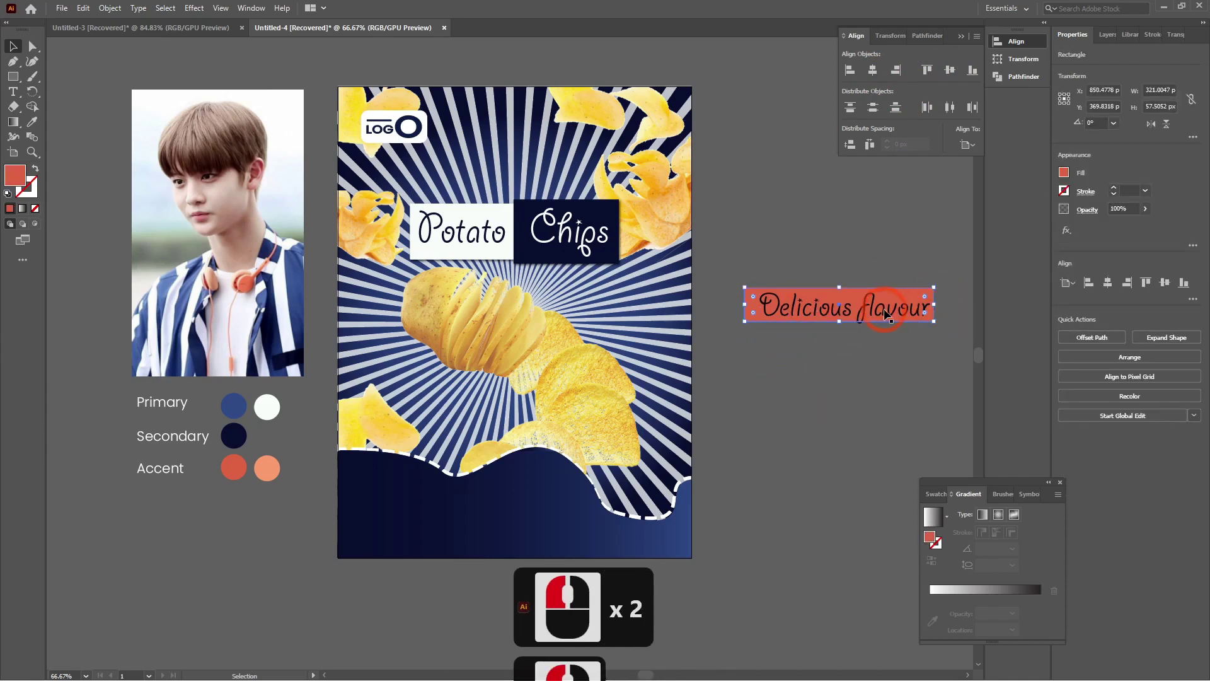
# Nudge the "Delicious flavour" text left about 11 px within the shortened red rectangle.
pyautogui.click(883, 309)
pyautogui.press('Left')
pyautogui.press('Left')
pyautogui.press('Left')
pyautogui.press('Left')
pyautogui.press('Left')
pyautogui.press('Left')
pyautogui.press('Left')
pyautogui.press('Left')
pyautogui.press('Left')
pyautogui.press('Left')
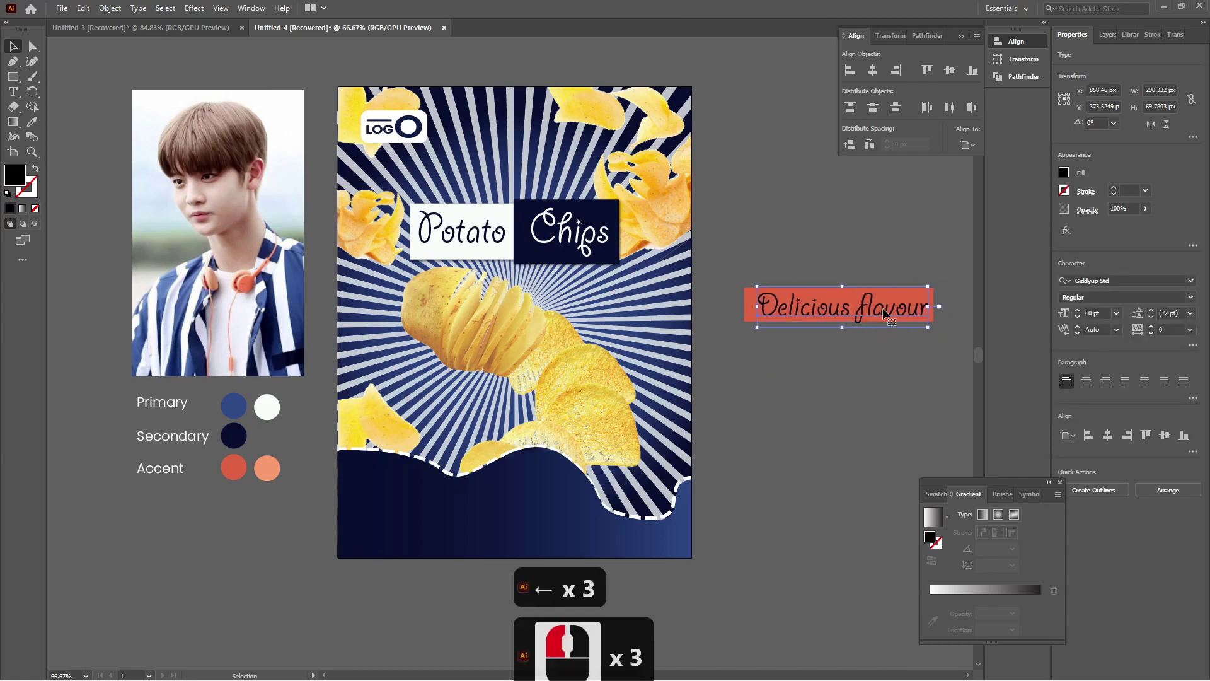
pyautogui.press('Left')
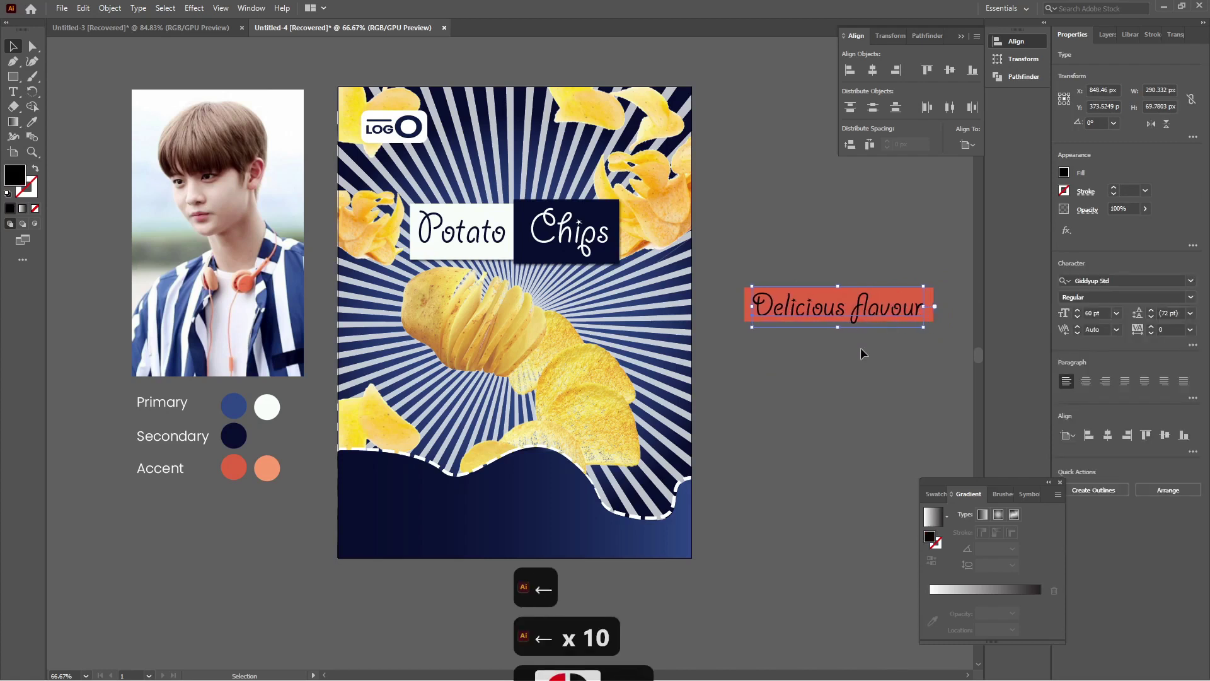
pyautogui.click(861, 347)
# Nudge the "Delicious flavour" text 1 px right and 6 px up within the red rectangle.
pyautogui.click(865, 321)
pyautogui.press('Right')
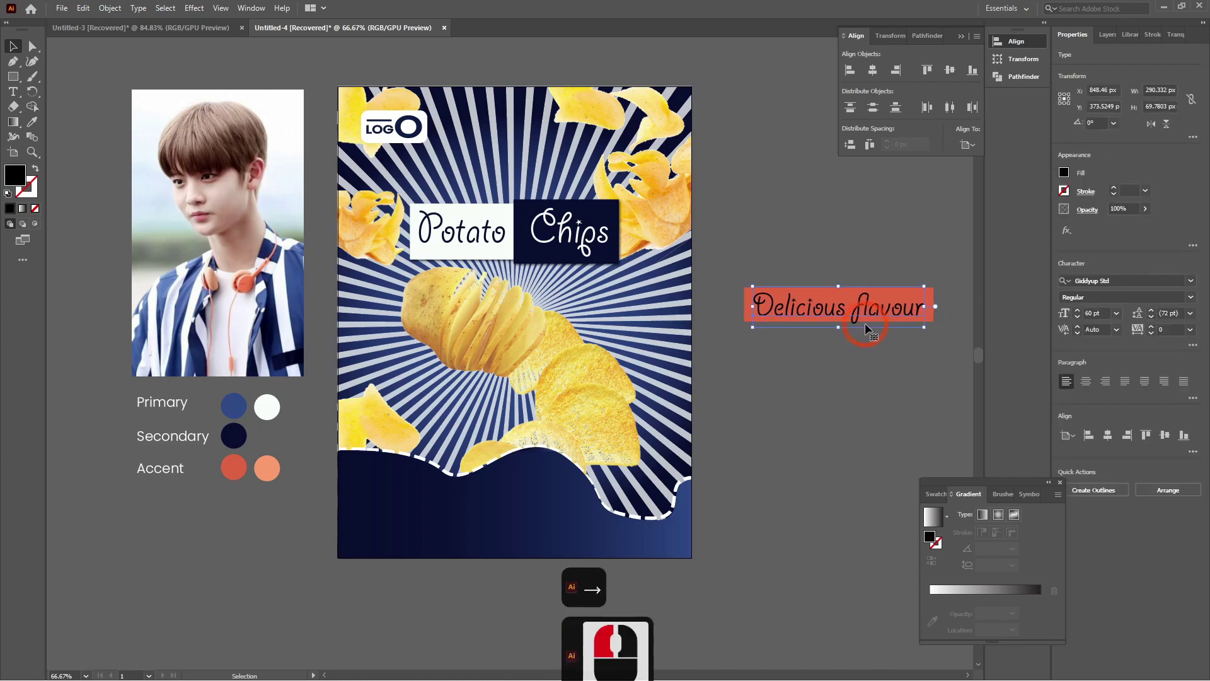
pyautogui.press('Up')
pyautogui.press('Up')
pyautogui.press('Up')
pyautogui.press('Up')
pyautogui.press('Up')
pyautogui.press('Up')
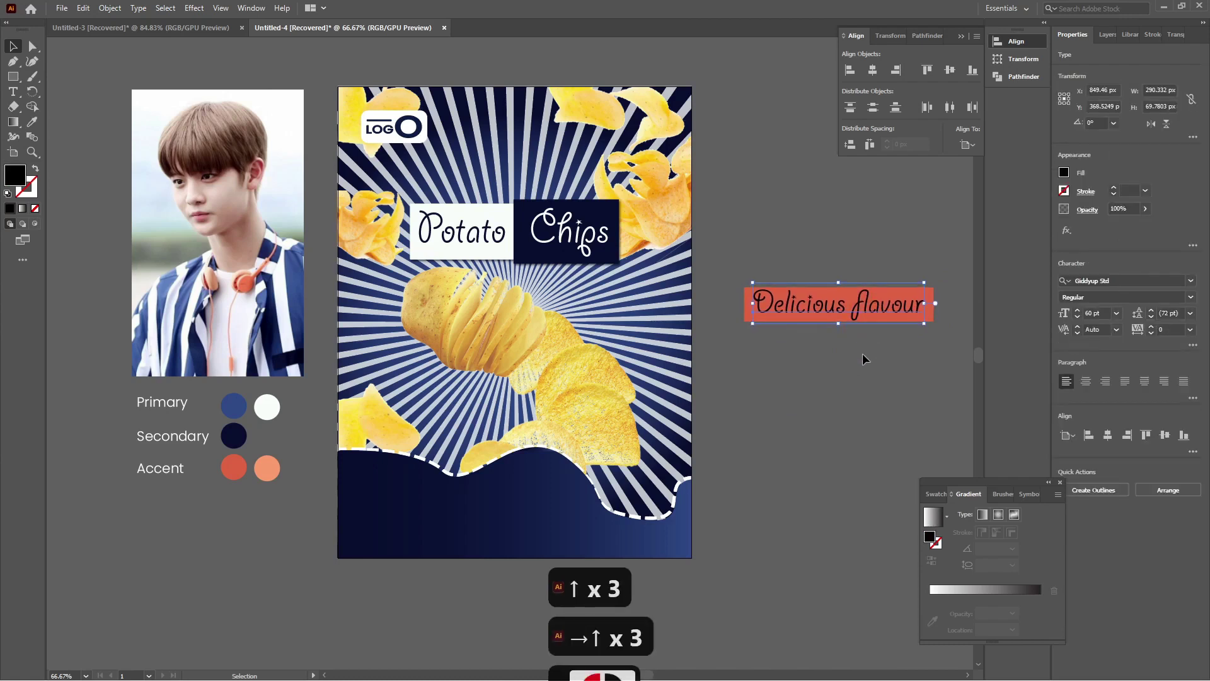
pyautogui.click(862, 353)
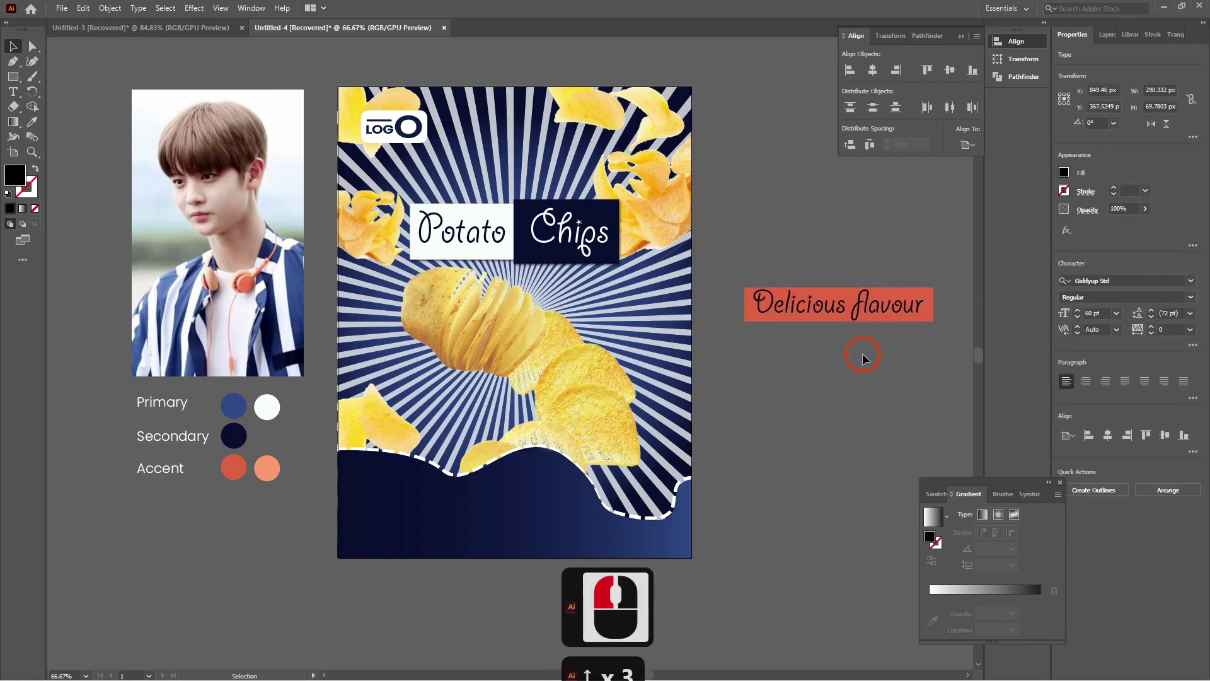
pyautogui.click(835, 304)
pyautogui.click(796, 336)
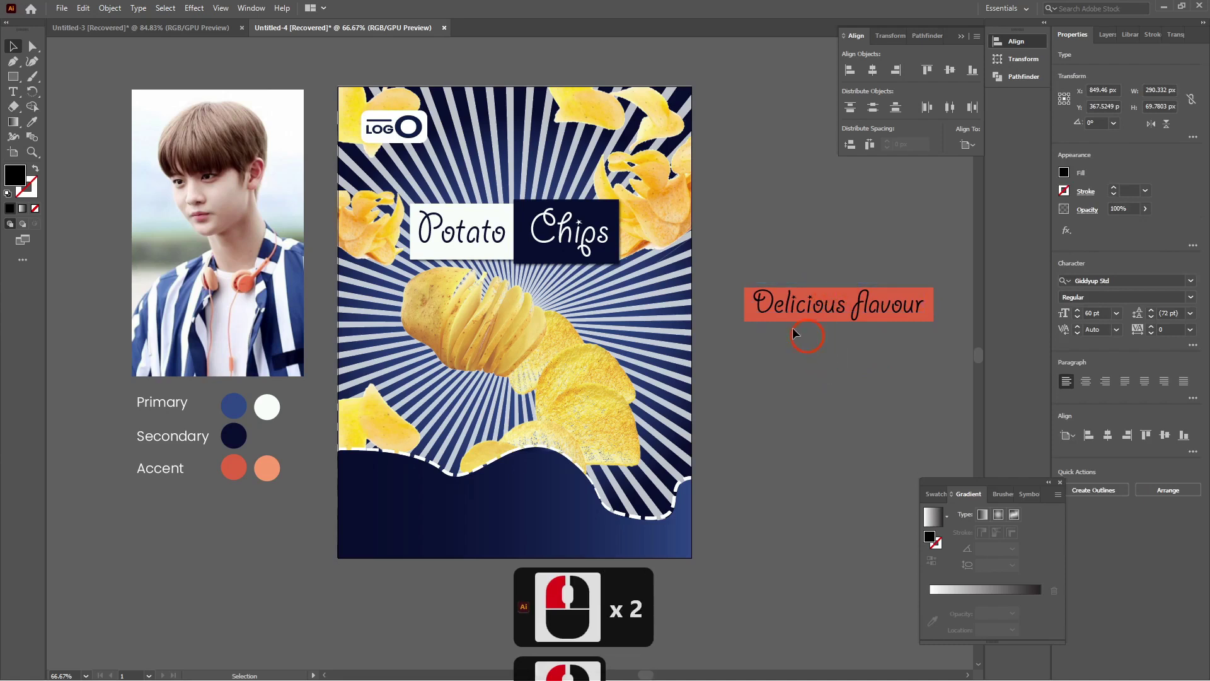
# Extend the red rectangle upward to about 65 px high and nudge the tagline text up 2 px.
pyautogui.click(749, 320)
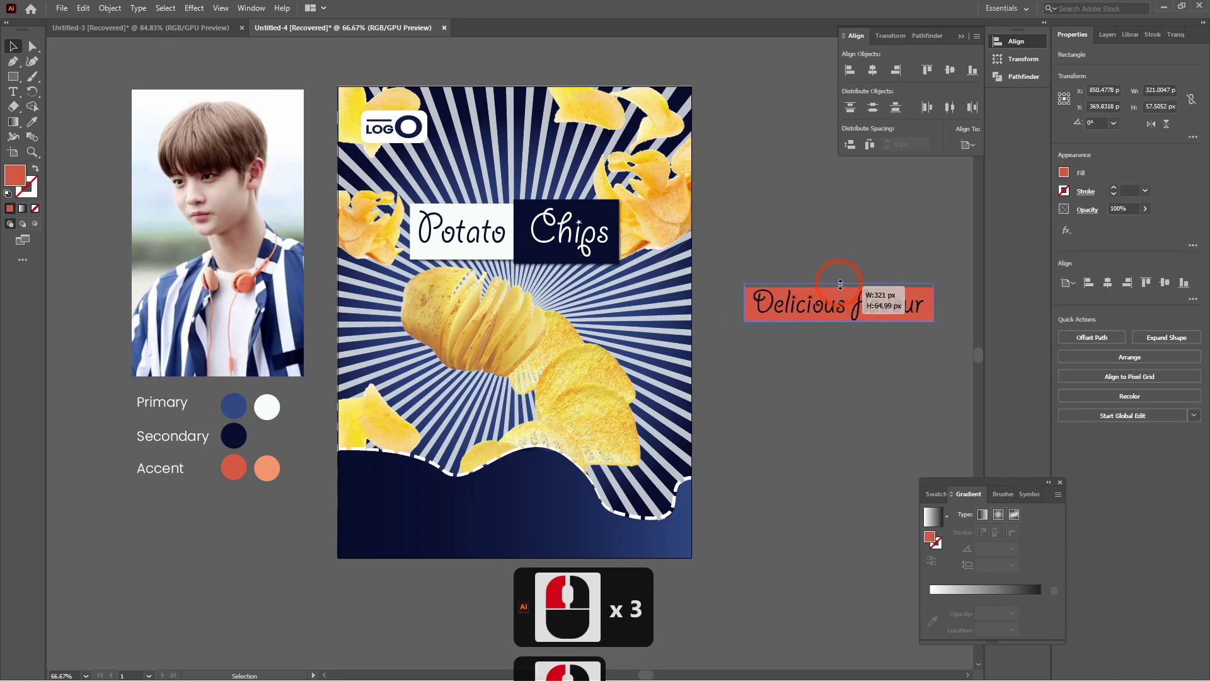
pyautogui.doubleClick(834, 257)
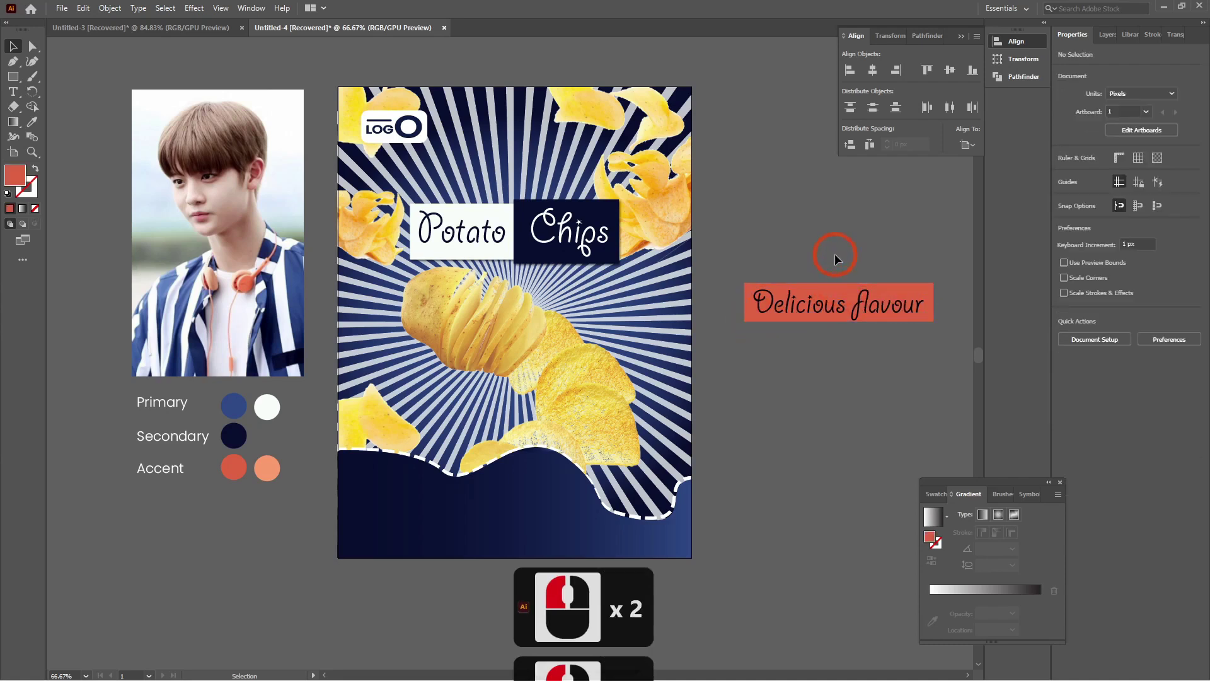
pyautogui.click(881, 308)
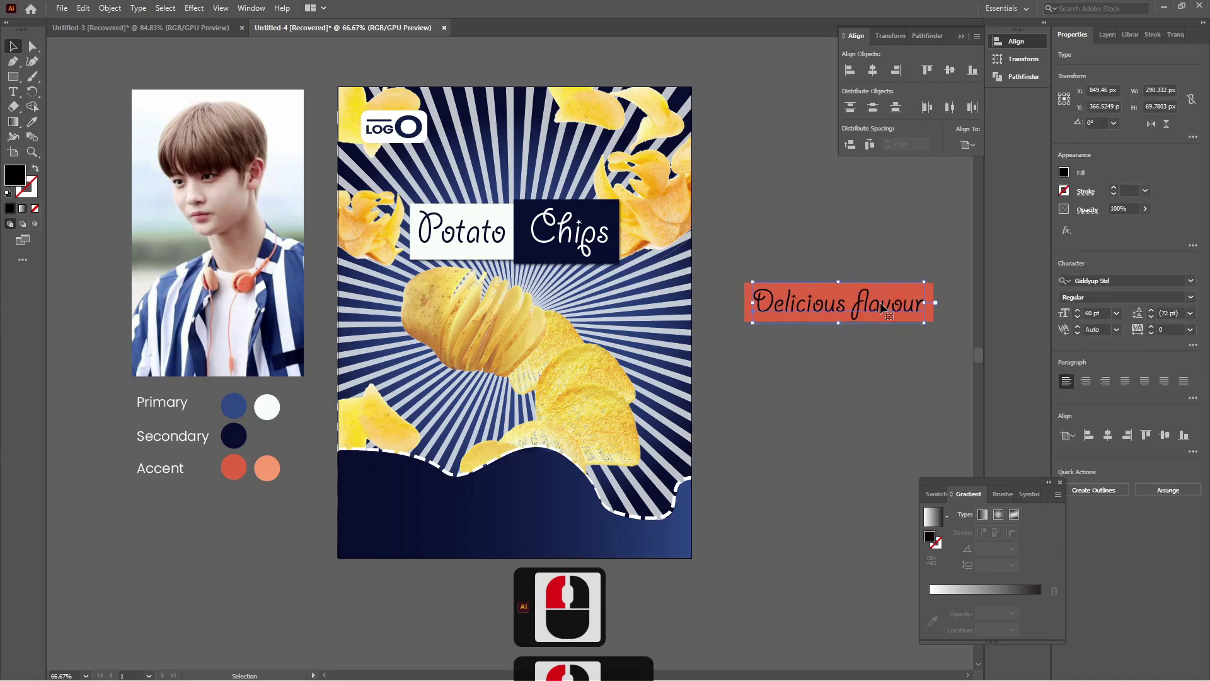
pyautogui.click(876, 359)
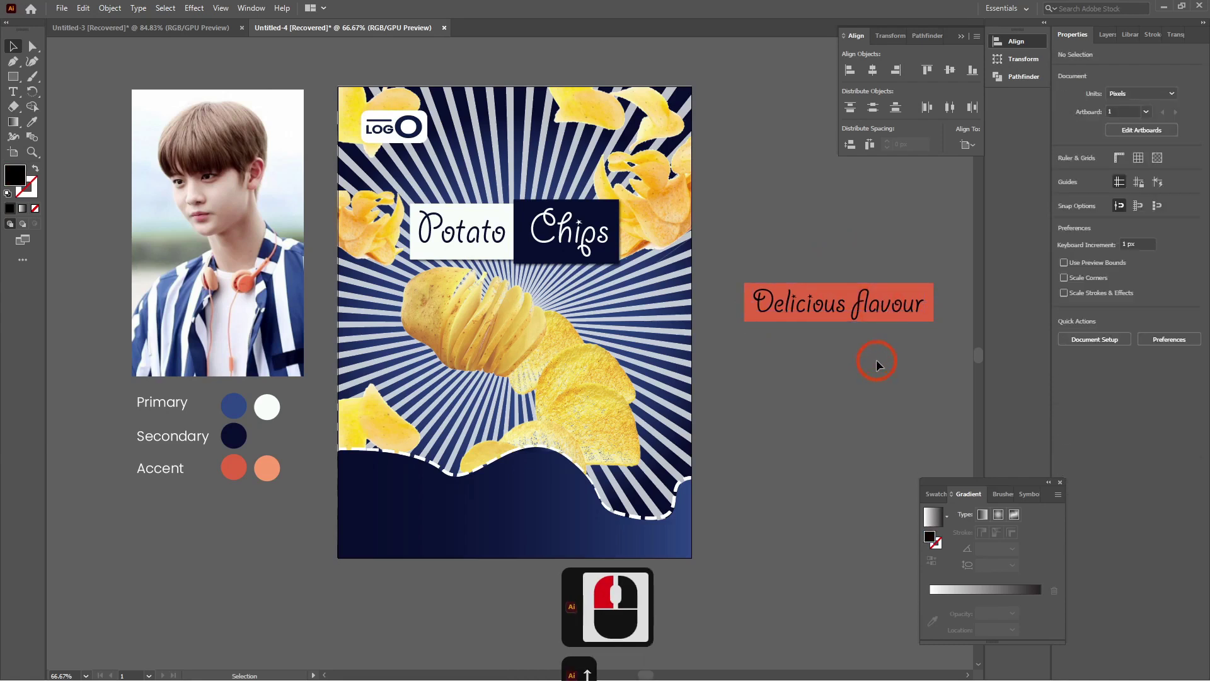
pyautogui.click(872, 310)
pyautogui.click(845, 369)
# Recolor the "Delicious flavour" text with the white primary color swatch.
pyautogui.click(797, 308)
pyautogui.click(32, 121)
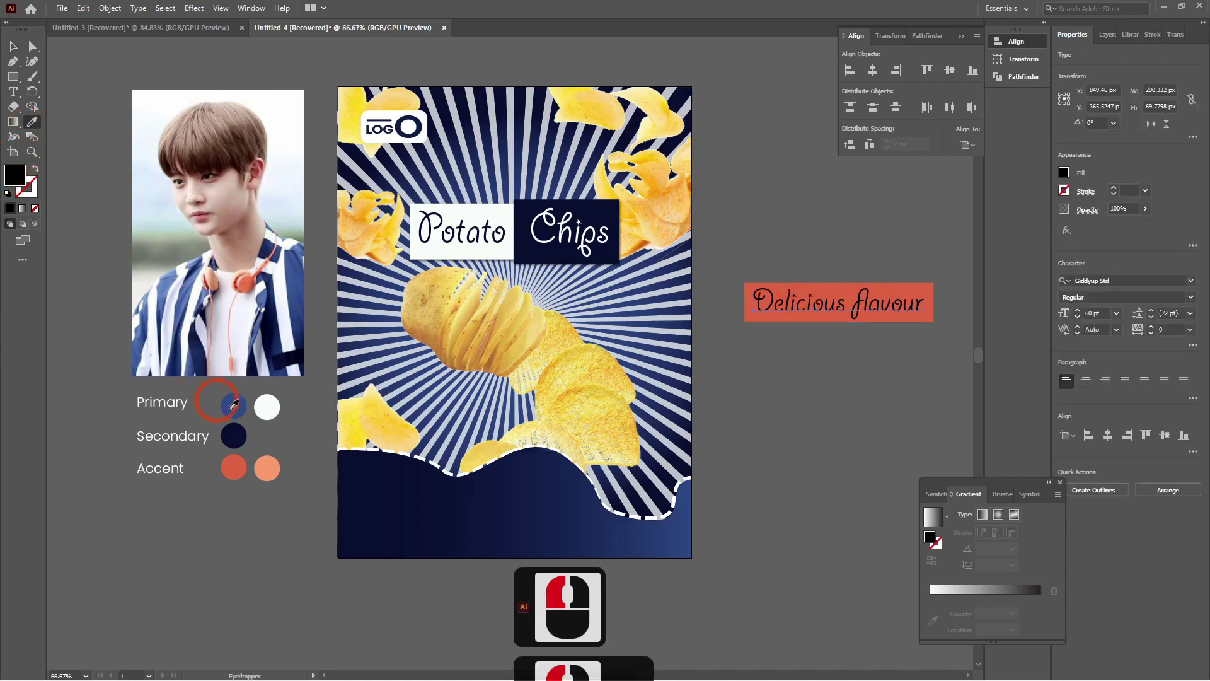
pyautogui.click(275, 403)
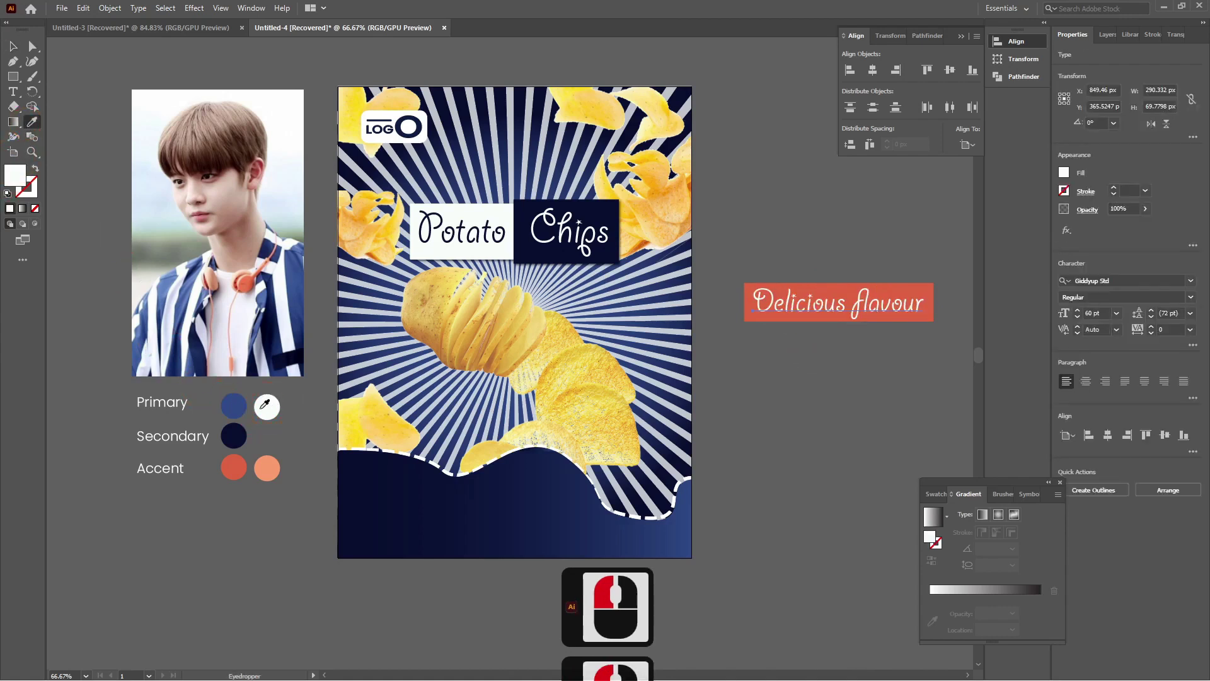
pyautogui.click(12, 46)
pyautogui.click(731, 252)
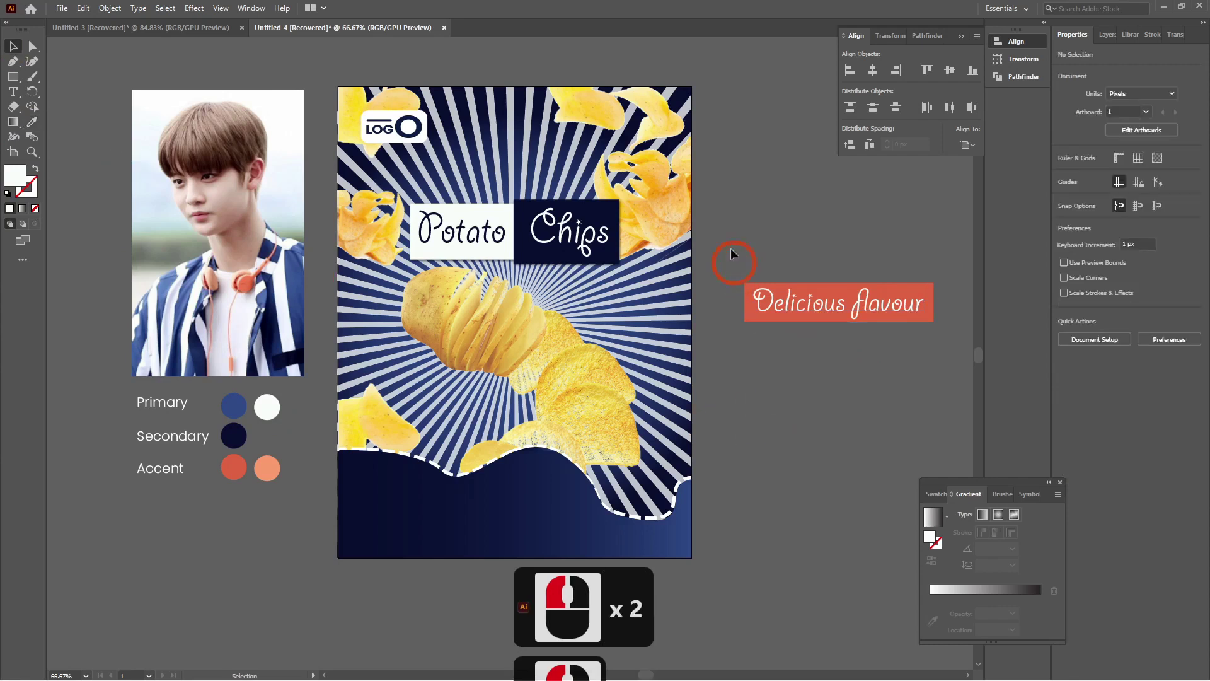
# Group the red rectangle with its "Delicious flavour" text and apply a drop shadow with 1 px X offset, Y offset and blur.
pyautogui.moveTo(800, 326); pyautogui.dragTo(925, 388)
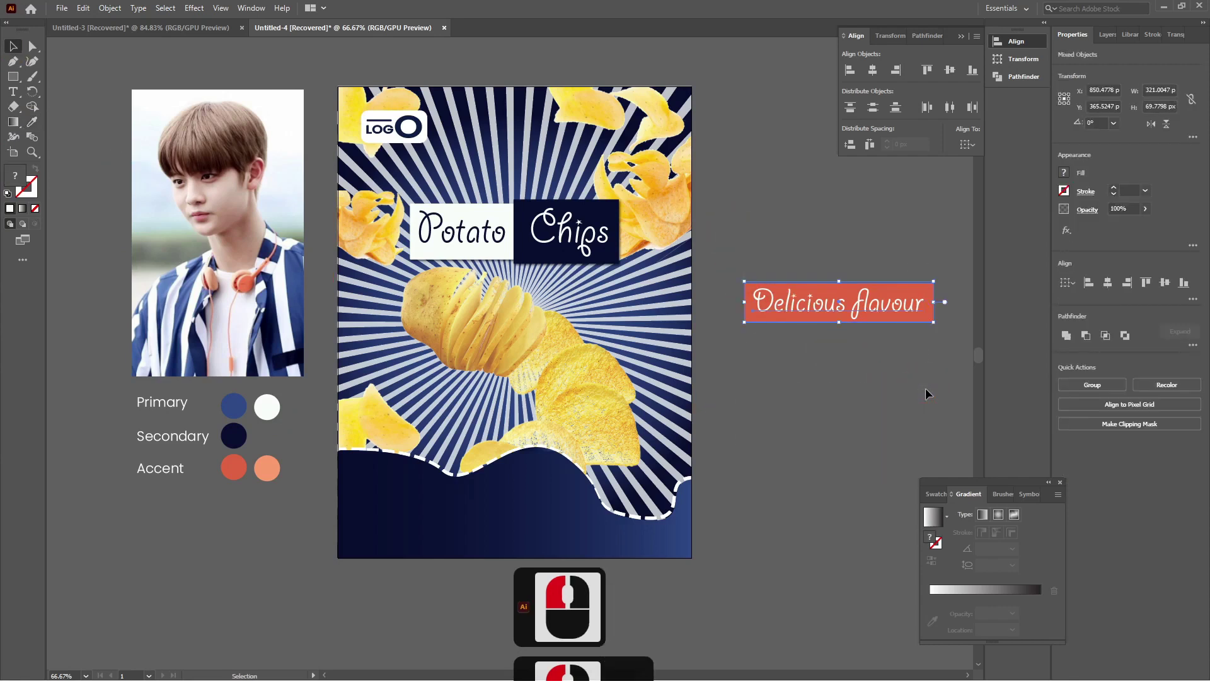
pyautogui.hotkey('ctrl', 'g')
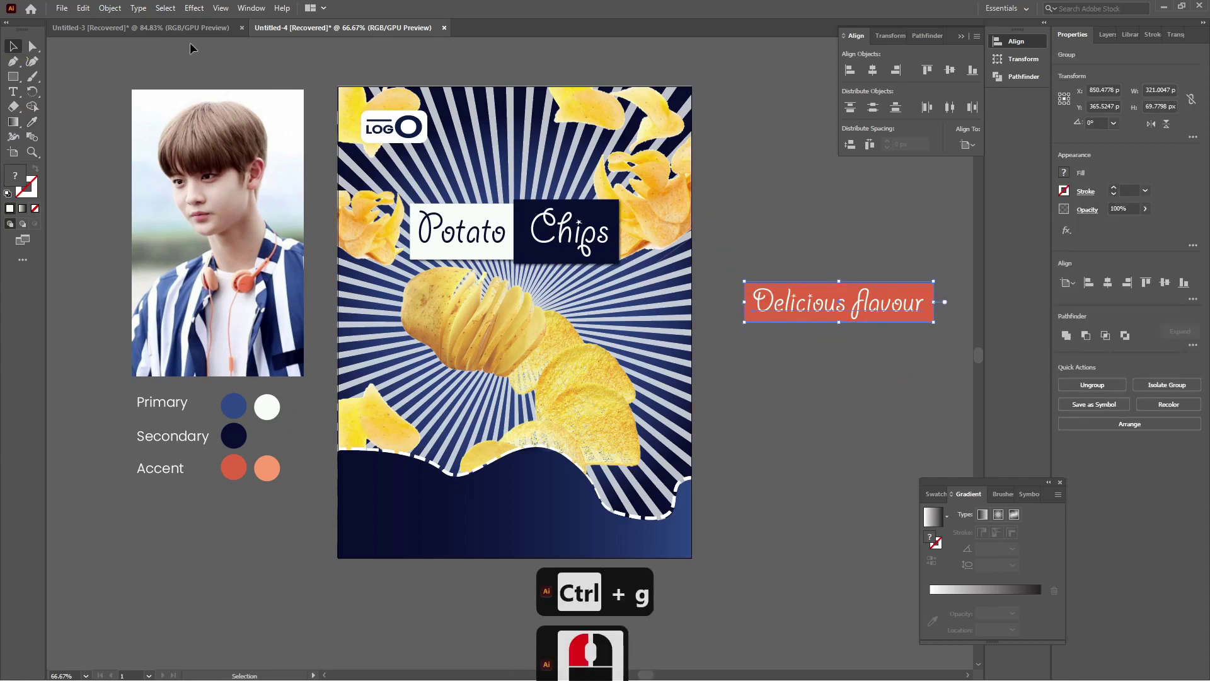
pyautogui.click(194, 8)
pyautogui.moveTo(233, 155)
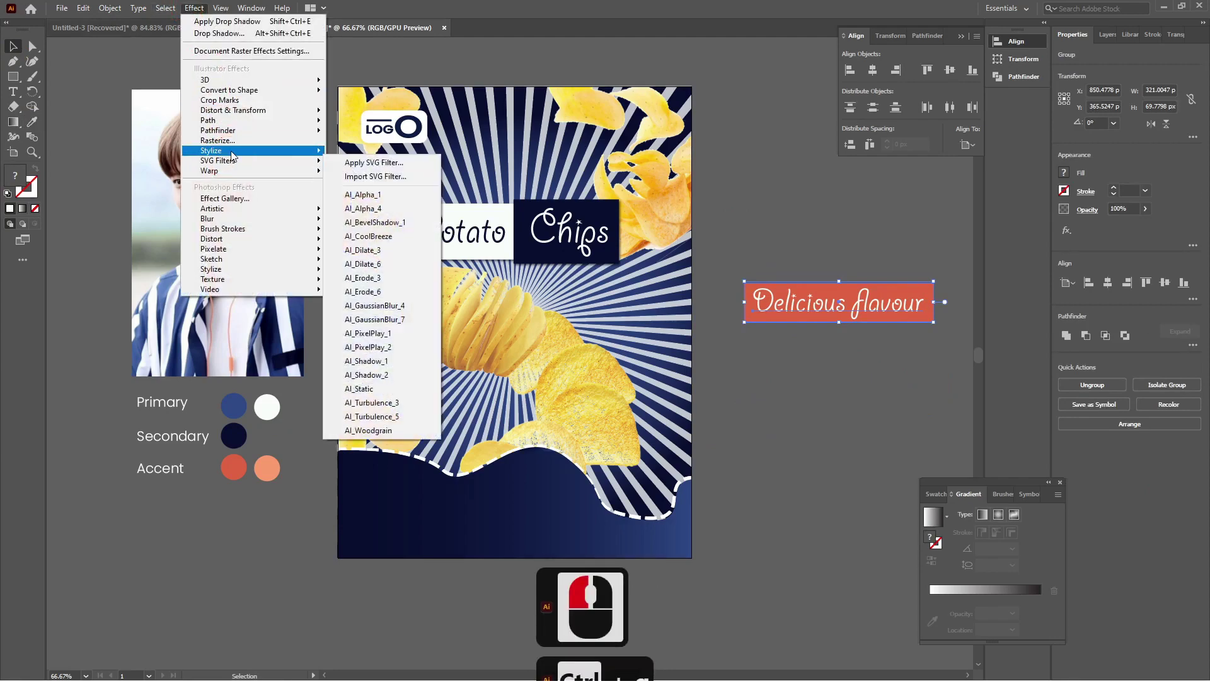
pyautogui.click(350, 154)
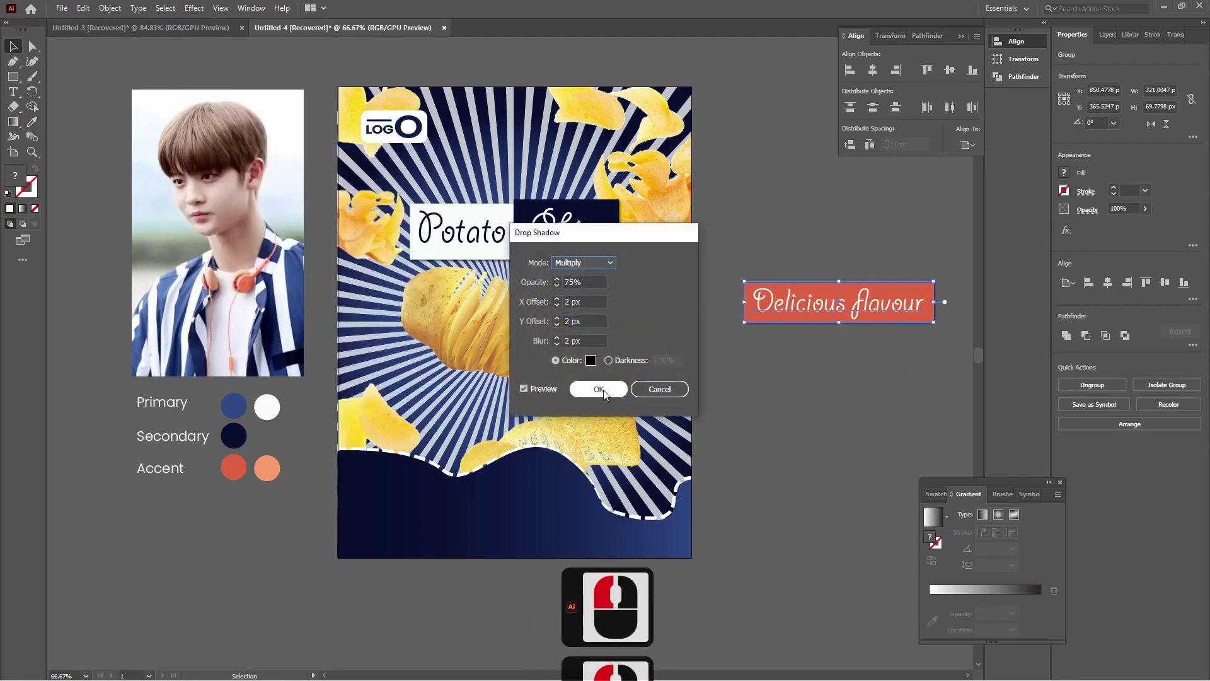
pyautogui.click(573, 301)
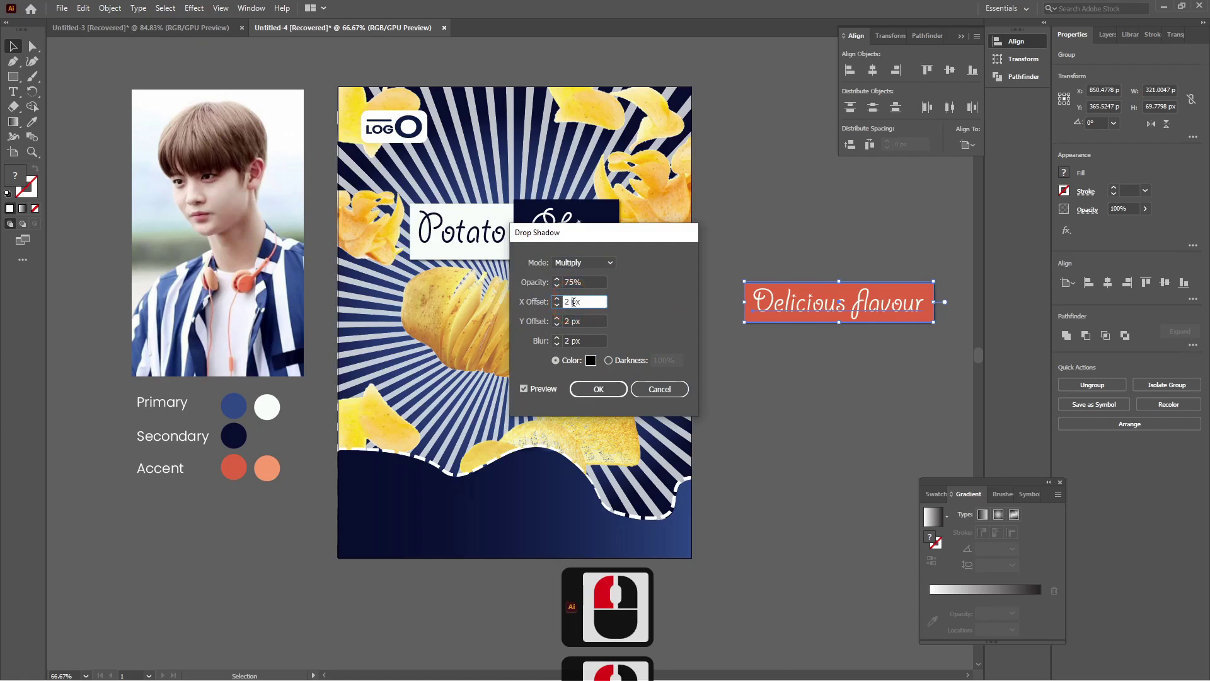
pyautogui.hotkey('ctrl', 'a')
pyautogui.write('1')
pyautogui.press('Tab')
pyautogui.write('1')
pyautogui.press('Tab')
pyautogui.write('1')
pyautogui.click(581, 392)
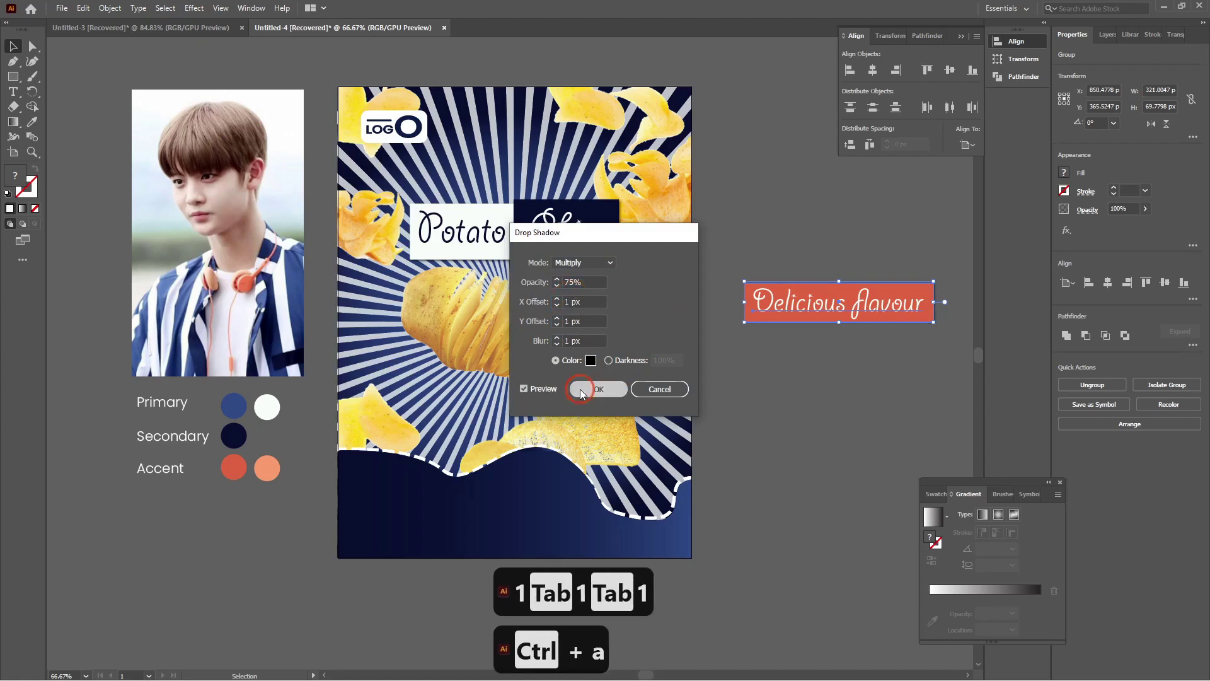
pyautogui.click(833, 384)
# Centre the "Delicious flavour" label horizontally on the artboard and align it to the artboard's top edge.
pyautogui.click(811, 301)
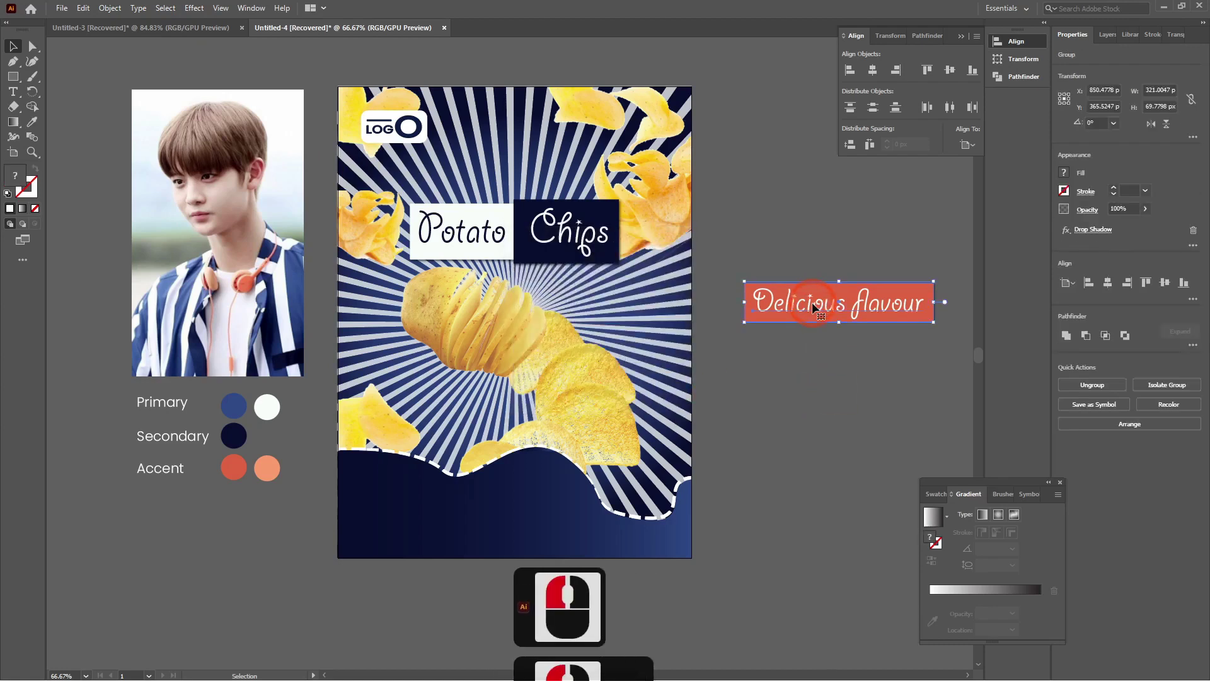
pyautogui.click(873, 69)
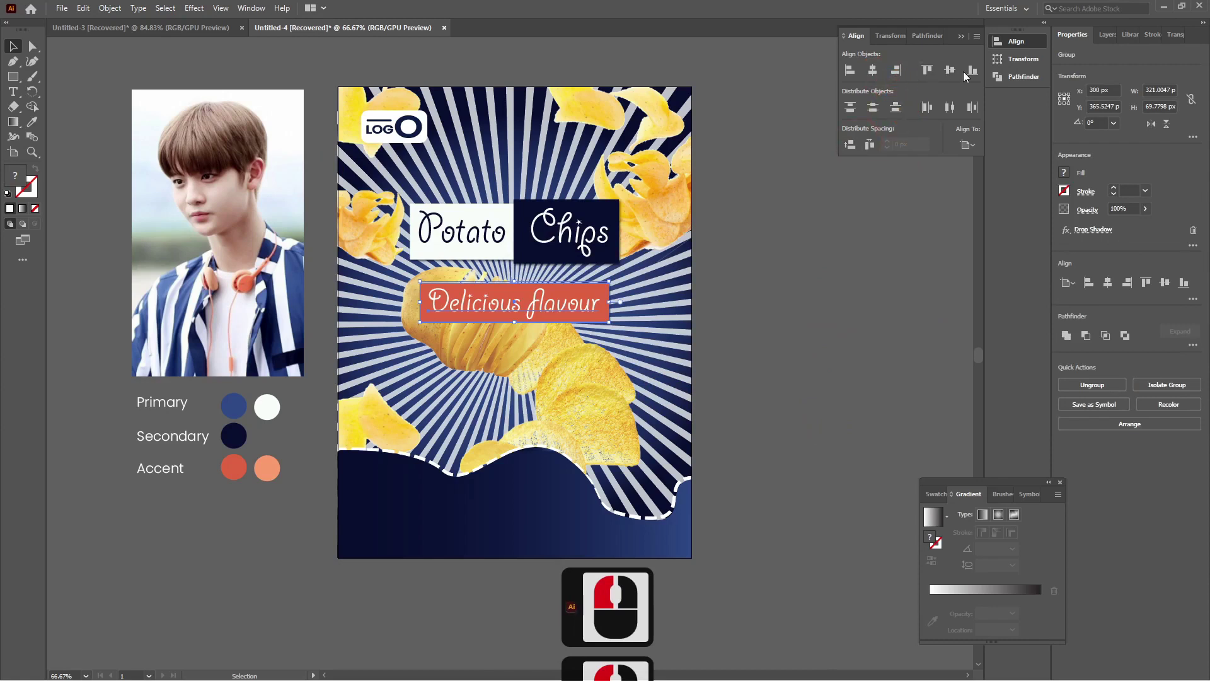
pyautogui.click(925, 70)
# Nudge the "Delicious flavour" label down about 110 px to sit just above the "Potato Chips" banner.
pyautogui.press('Down')
pyautogui.press('Down')
pyautogui.press('Down')
pyautogui.press('Down')
pyautogui.press('Down')
pyautogui.press('Down')
pyautogui.press('Down')
pyautogui.press('Down')
pyautogui.press('Down')
pyautogui.press('Down')
pyautogui.press('Down')
pyautogui.press('Down')
pyautogui.press('Down')
pyautogui.press('Down')
pyautogui.press('Down')
pyautogui.press('Down')
pyautogui.press('Down')
pyautogui.press('Down')
pyautogui.press('Down')
pyautogui.press('Down')
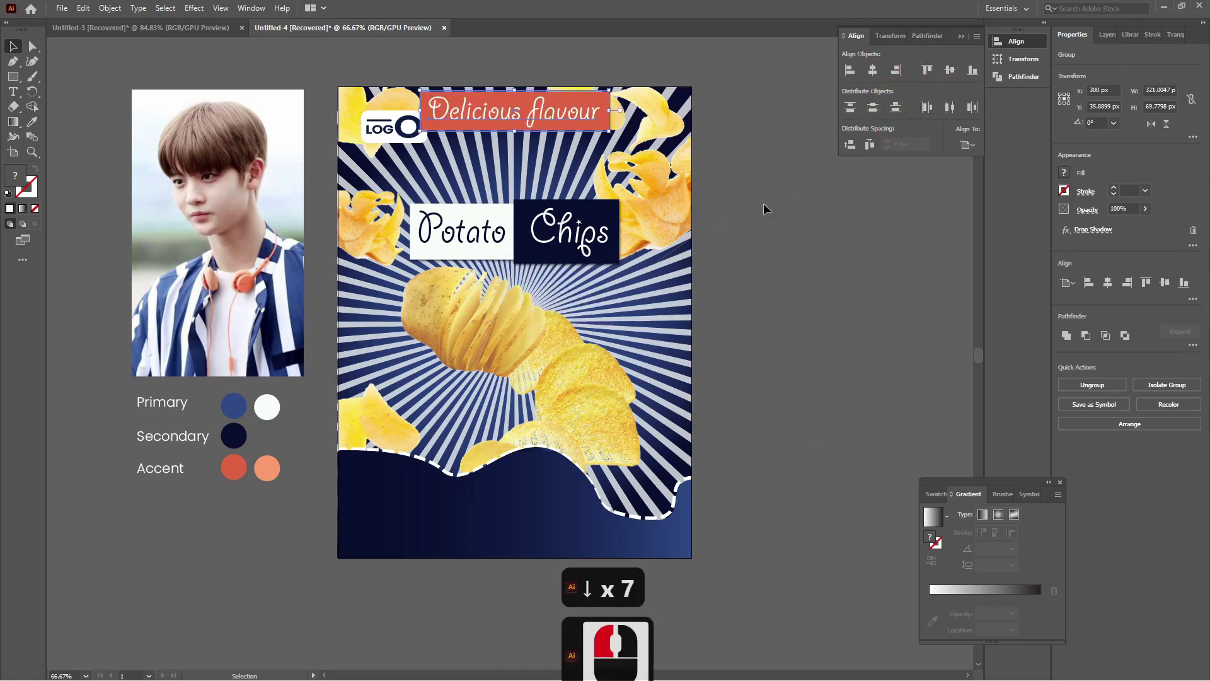
pyautogui.press('Down')
pyautogui.press('Down')
pyautogui.press('Down')
pyautogui.press('Down')
pyautogui.press('Down')
pyautogui.press('Down')
pyautogui.press('Down')
pyautogui.press('Down')
pyautogui.press('Down')
pyautogui.press('Down')
pyautogui.press('Down')
pyautogui.press('Down')
pyautogui.press('Down')
pyautogui.press('Down')
pyautogui.press('Down')
pyautogui.press('Down')
pyautogui.press('Down')
pyautogui.press('Down')
pyautogui.press('Down')
pyautogui.press('Down')
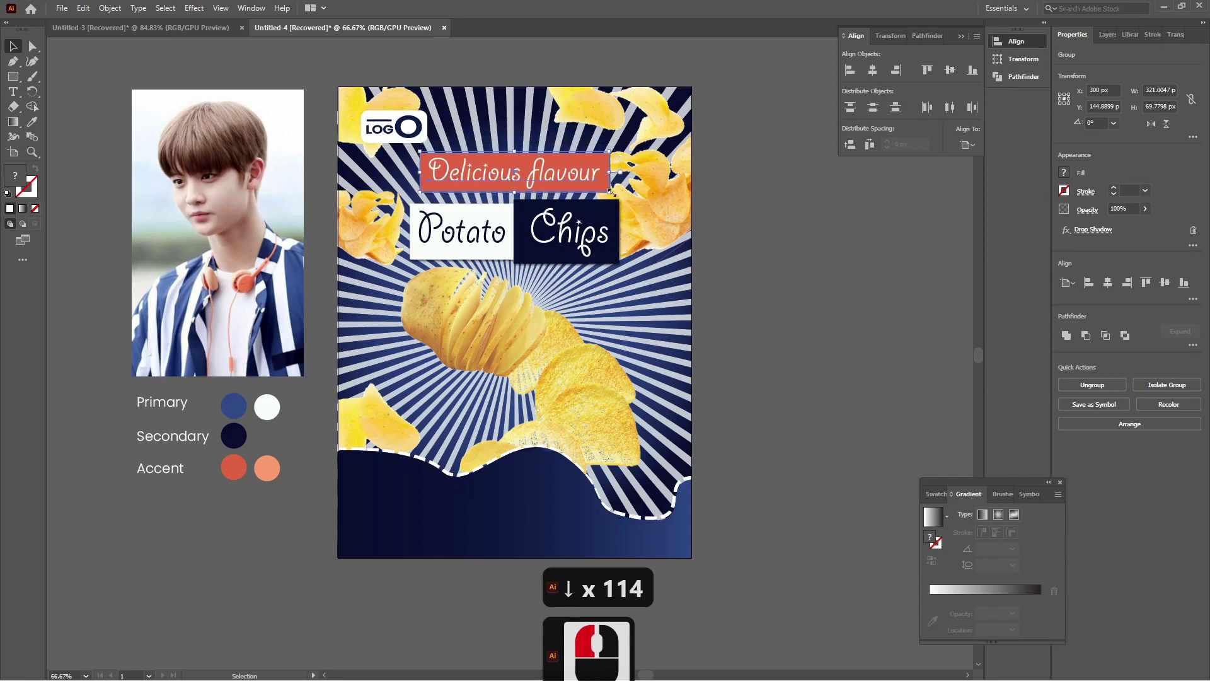
# Scale the "Delicious flavour" label down proportionally to about 232 × 50 px, keeping it horizontally centred.
pyautogui.press('shift')
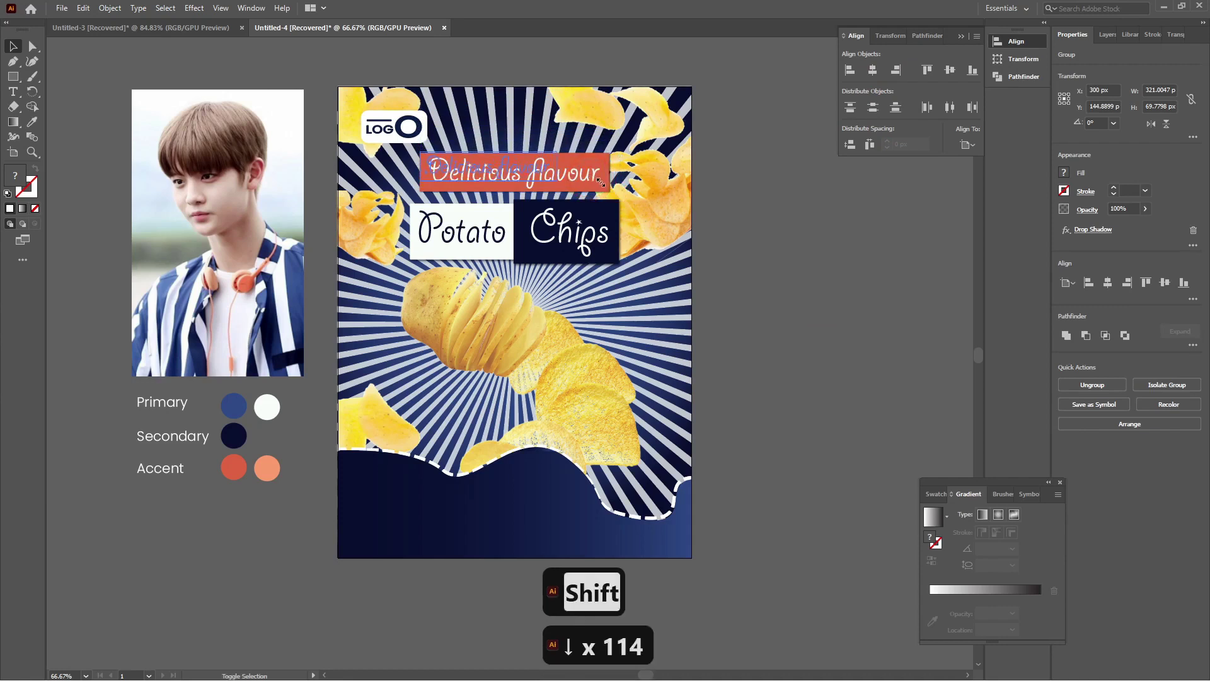
pyautogui.moveTo(597, 180); pyautogui.dragTo(581, 181)
pyautogui.click(816, 251)
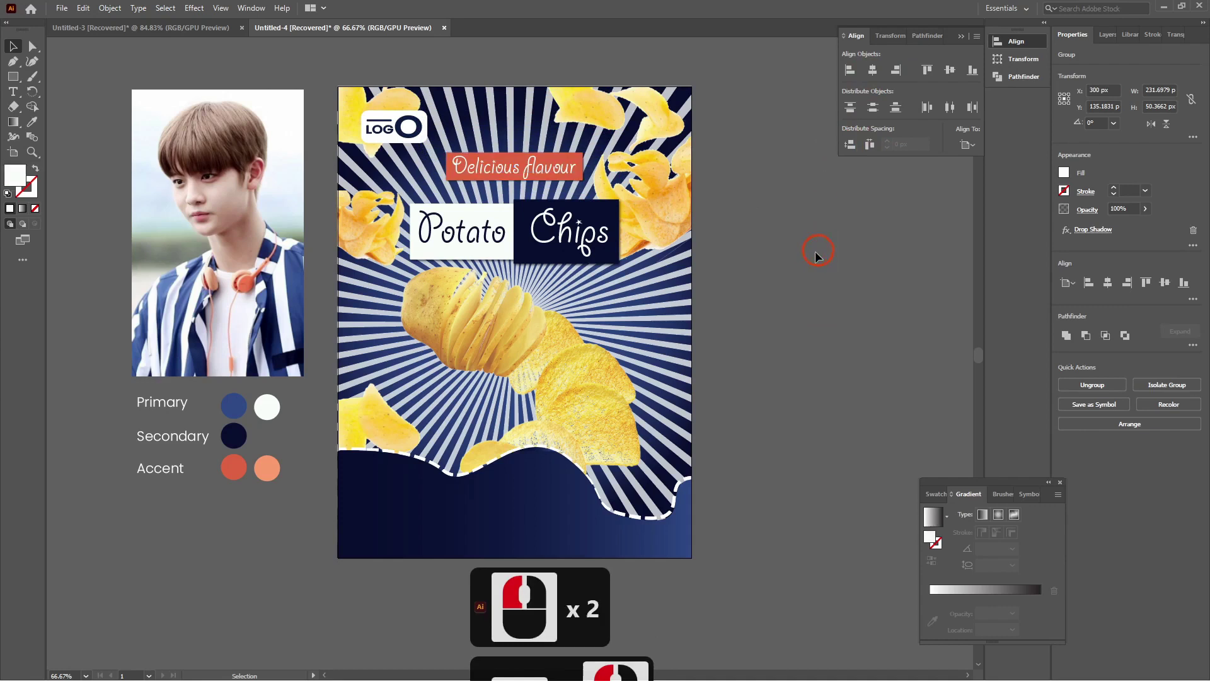
# Nudge the "Potato Chips" banner group down about 31 px.
pyautogui.click(572, 252)
pyautogui.press('Down')
pyautogui.press('Down')
pyautogui.press('Down')
pyautogui.press('Down')
pyautogui.press('Down')
pyautogui.press('Down')
pyautogui.press('Down')
pyautogui.press('Down')
pyautogui.press('Down')
pyautogui.press('Down')
pyautogui.press('Down')
pyautogui.press('Down')
pyautogui.press('Down')
pyautogui.press('Down')
pyautogui.press('Down')
pyautogui.press('Down')
pyautogui.press('Down')
pyautogui.press('Down')
pyautogui.press('Down')
pyautogui.press('Down')
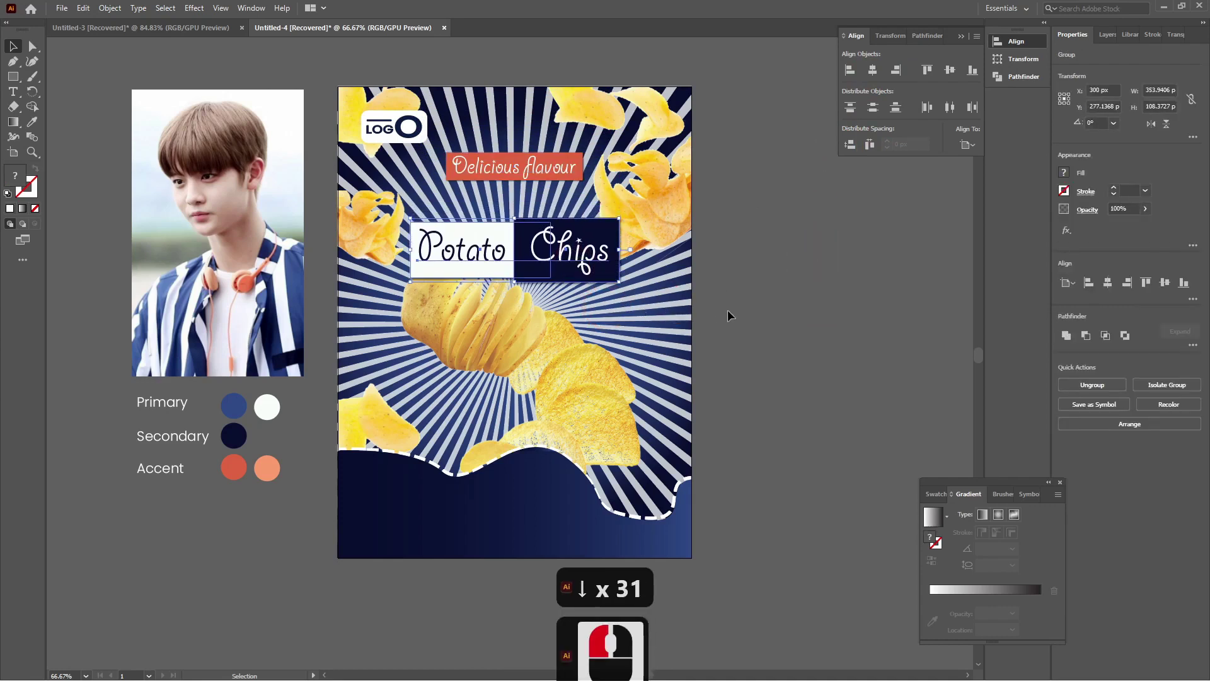
# Nudge the "Delicious flavour" label down about 22 px towards the banner.
pyautogui.click(531, 168)
pyautogui.press('Down')
pyautogui.press('Down')
pyautogui.press('Down')
pyautogui.press('Down')
pyautogui.press('Down')
pyautogui.press('Down')
pyautogui.press('Down')
pyautogui.press('Down')
pyautogui.press('Down')
pyautogui.press('Down')
pyautogui.press('Down')
pyautogui.press('Down')
pyautogui.press('Down')
pyautogui.press('Down')
pyautogui.press('Down')
pyautogui.press('Down')
pyautogui.press('Down')
pyautogui.press('Down')
pyautogui.press('Down')
pyautogui.press('Down')
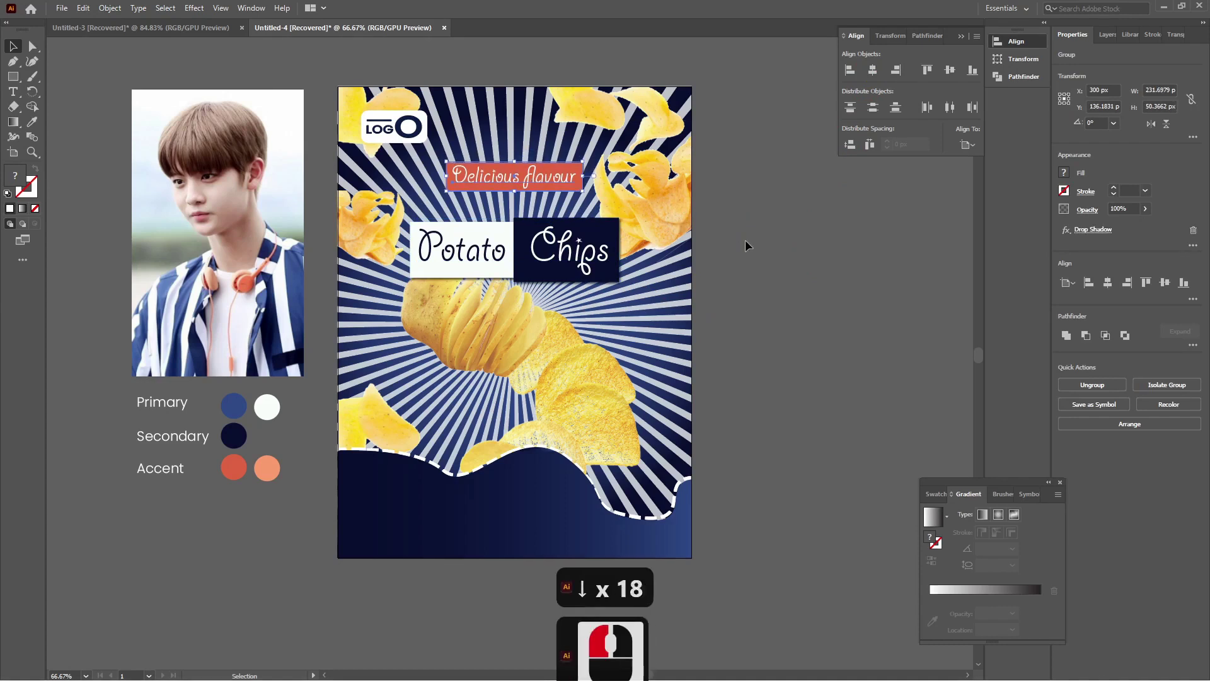
pyautogui.click(793, 260)
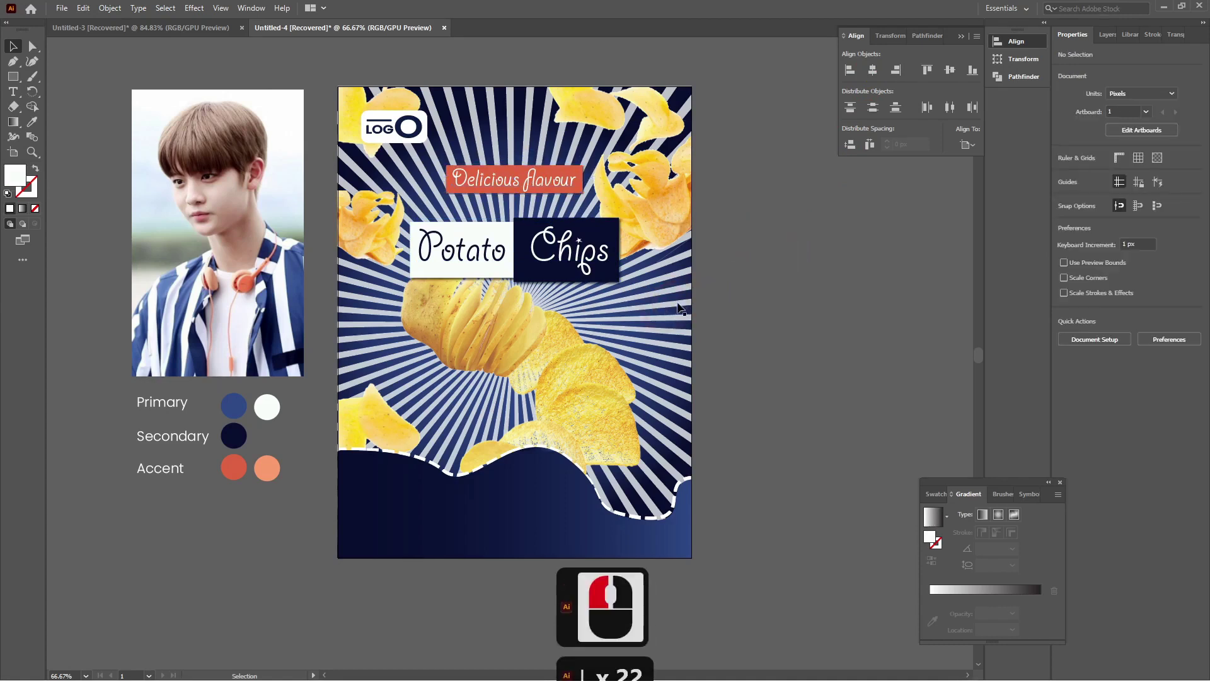
# Nudge the "Potato Chips" banner group up 7 px.
pyautogui.click(585, 270)
pyautogui.press('Up')
pyautogui.press('Up')
pyautogui.press('Up')
pyautogui.press('Up')
pyautogui.press('Up')
pyautogui.press('Up')
pyautogui.press('Up')
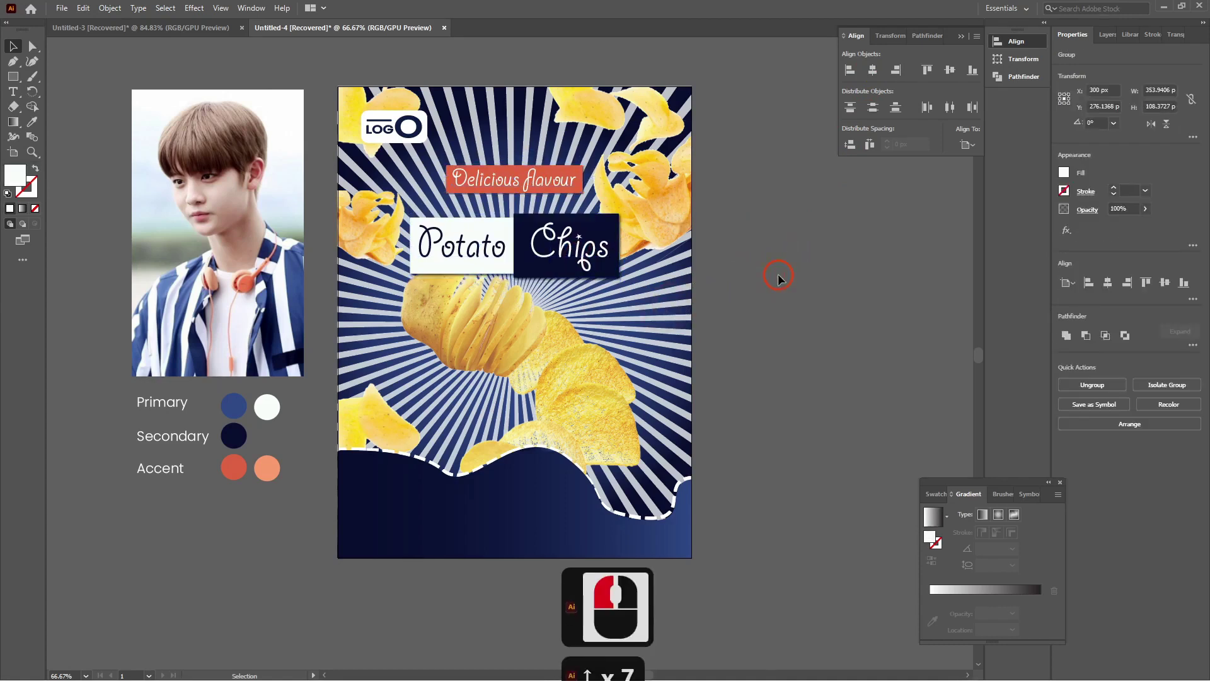
pyautogui.click(788, 324)
# Paste the copied "165 g" and lorem ipsum text group and move it onto the navy wave's lower-left area.
pyautogui.click(524, 566)
pyautogui.hotkey('ctrl', 'v')
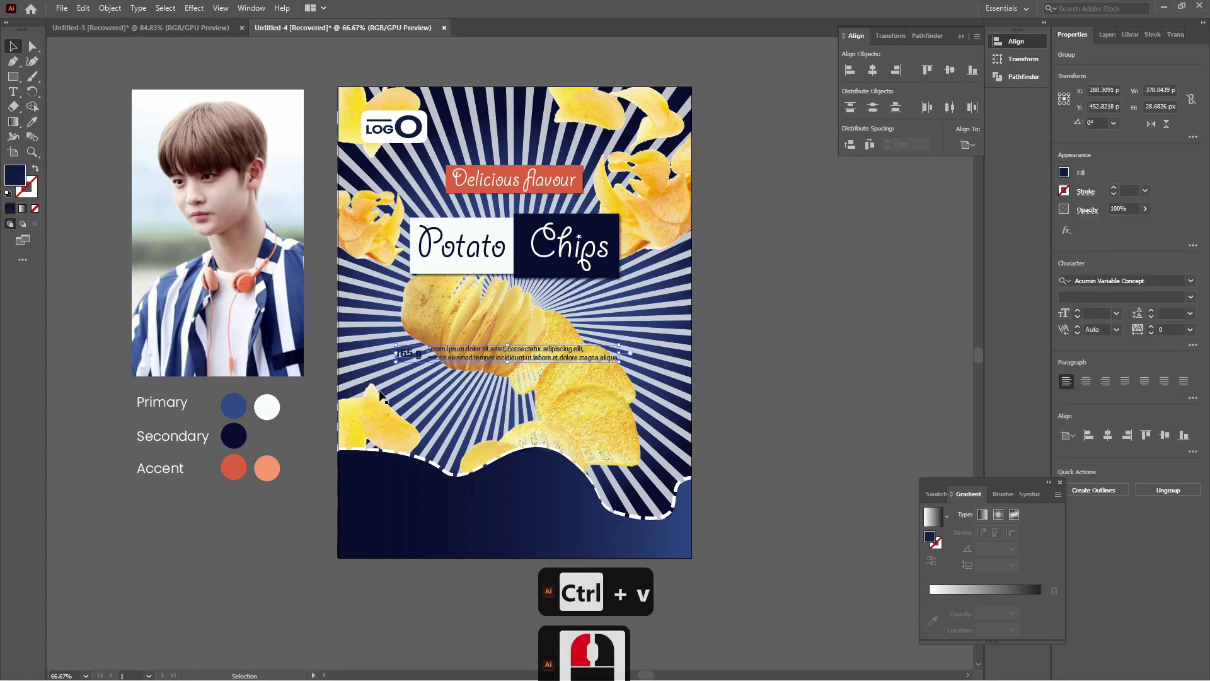
pyautogui.moveTo(411, 354); pyautogui.dragTo(375, 501)
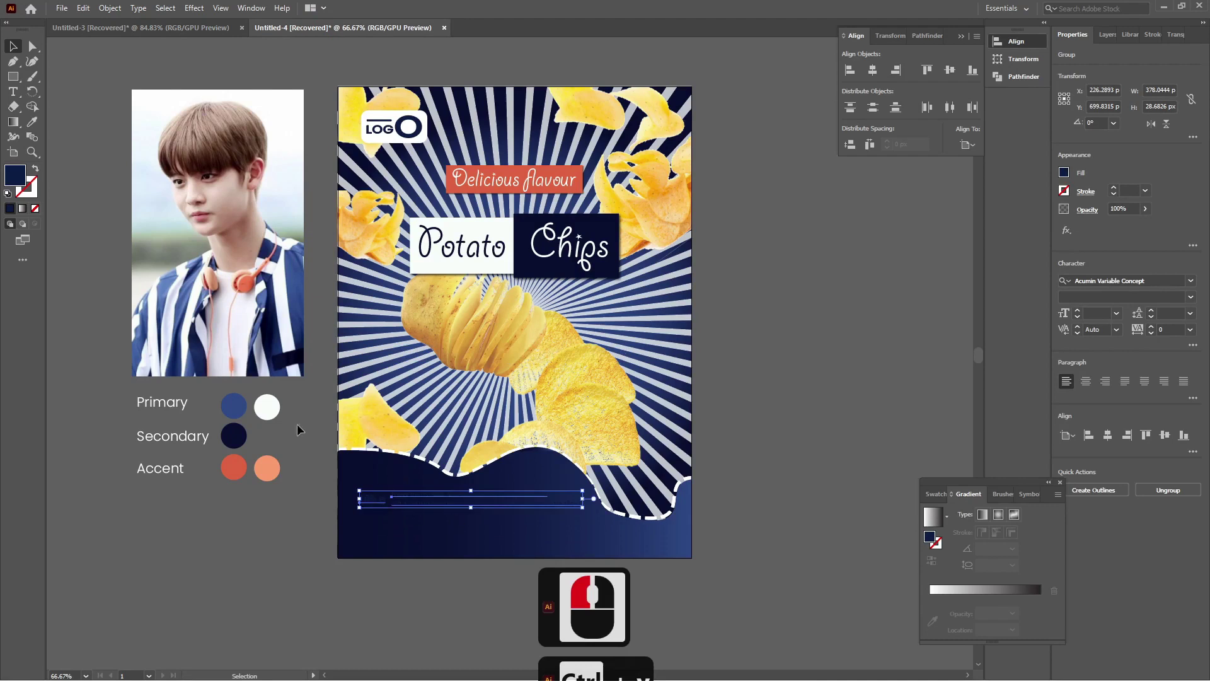
# Recolor the "165 g" and lorem ipsum text with the white primary color swatch.
pyautogui.click(32, 121)
pyautogui.click(266, 406)
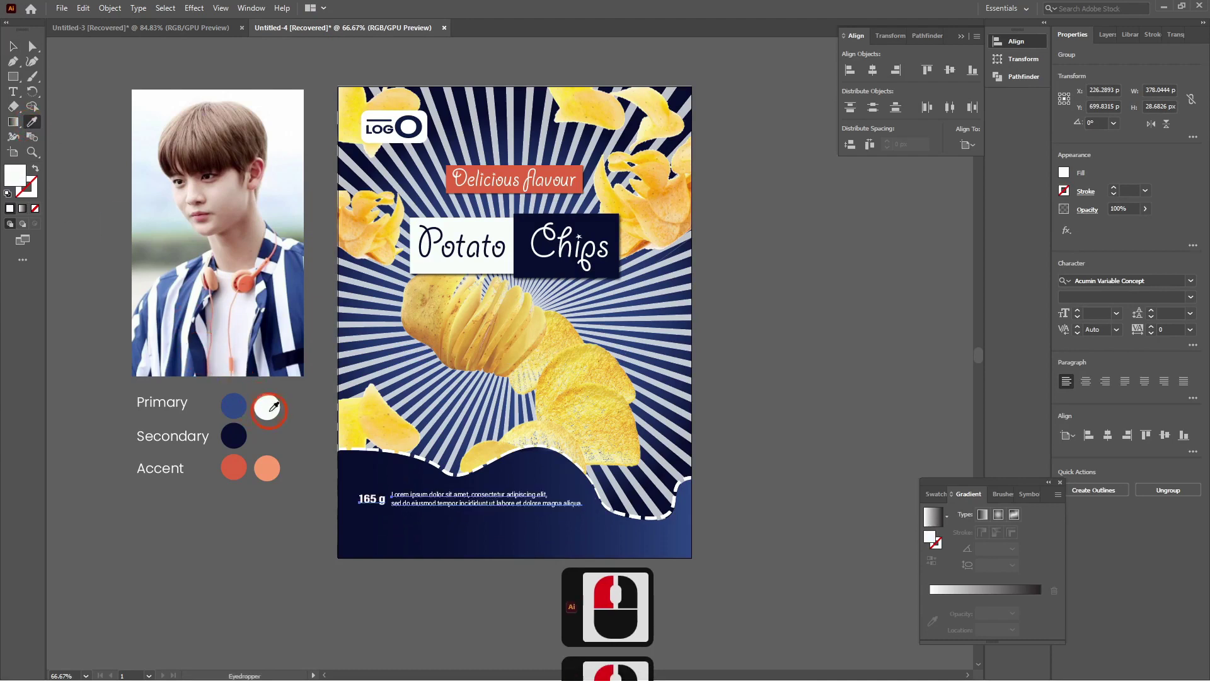
pyautogui.click(12, 46)
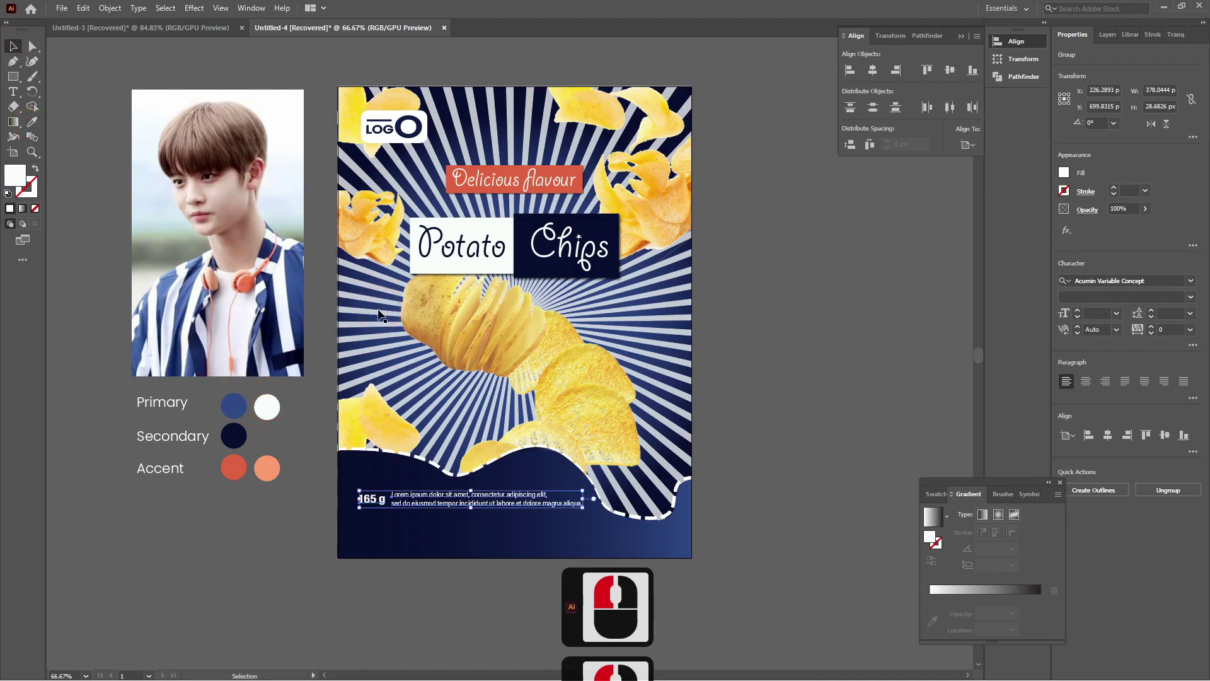
# Nudge the "165 g" text group down 24 px within the navy wave.
pyautogui.press('Down')
pyautogui.press('Down')
pyautogui.press('Down')
pyautogui.press('Down')
pyautogui.press('Down')
pyautogui.press('Down')
pyautogui.press('Down')
pyautogui.press('Down')
pyautogui.press('Down')
pyautogui.press('Down')
pyautogui.press('Down')
pyautogui.press('Down')
pyautogui.press('Down')
pyautogui.press('Down')
pyautogui.press('Down')
pyautogui.press('Down')
pyautogui.press('Down')
pyautogui.press('Down')
pyautogui.press('Down')
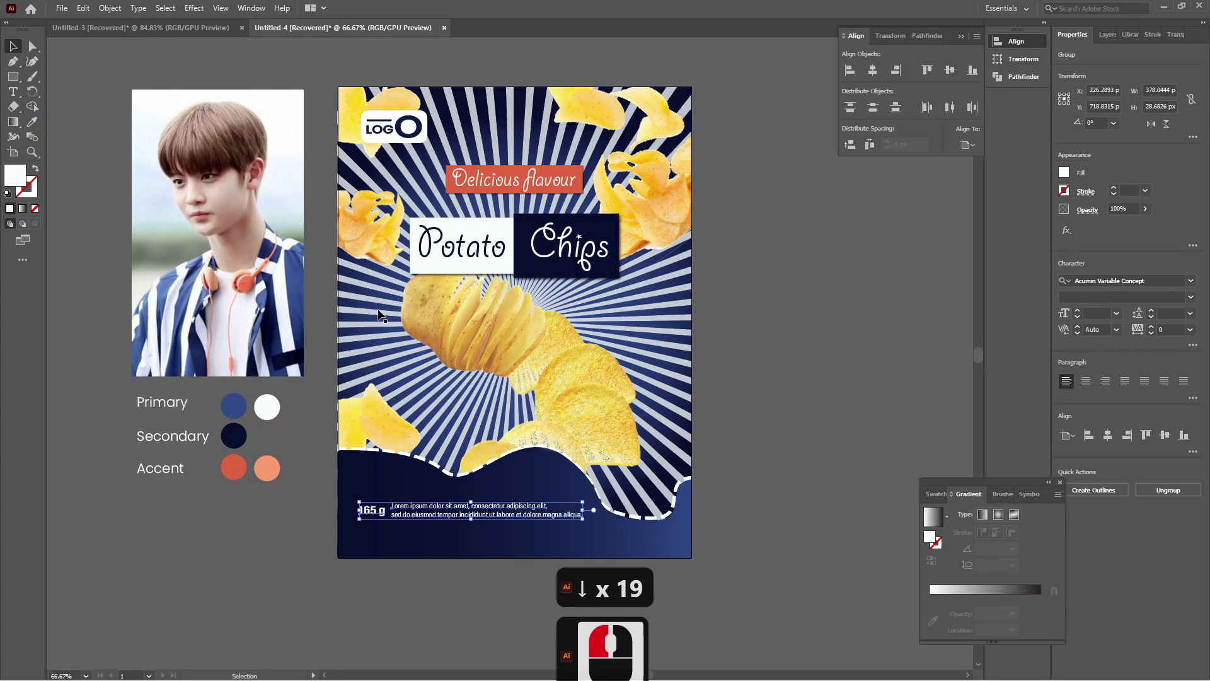
pyautogui.press('Down')
pyautogui.press('Down')
pyautogui.press('Down')
pyautogui.press('Down')
pyautogui.press('Down')
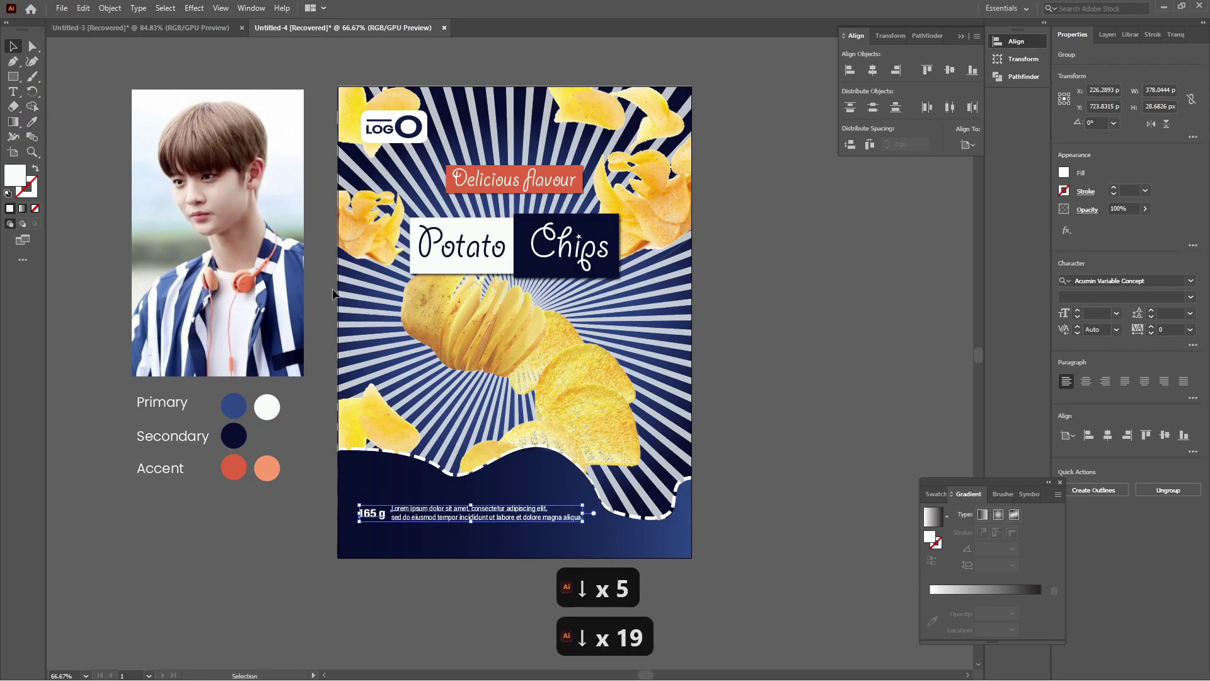
# Nudge the "165 g" text group right 13 px, past the logo's left edge.
pyautogui.press('shift')
pyautogui.press('Right')
pyautogui.press('Right')
pyautogui.press('Right')
pyautogui.press('Right')
pyautogui.press('Right')
pyautogui.press('Right')
pyautogui.press('Right')
pyautogui.press('Right')
pyautogui.press('Right')
pyautogui.press('Right')
pyautogui.press('Right')
pyautogui.press('Right')
pyautogui.press('Right')
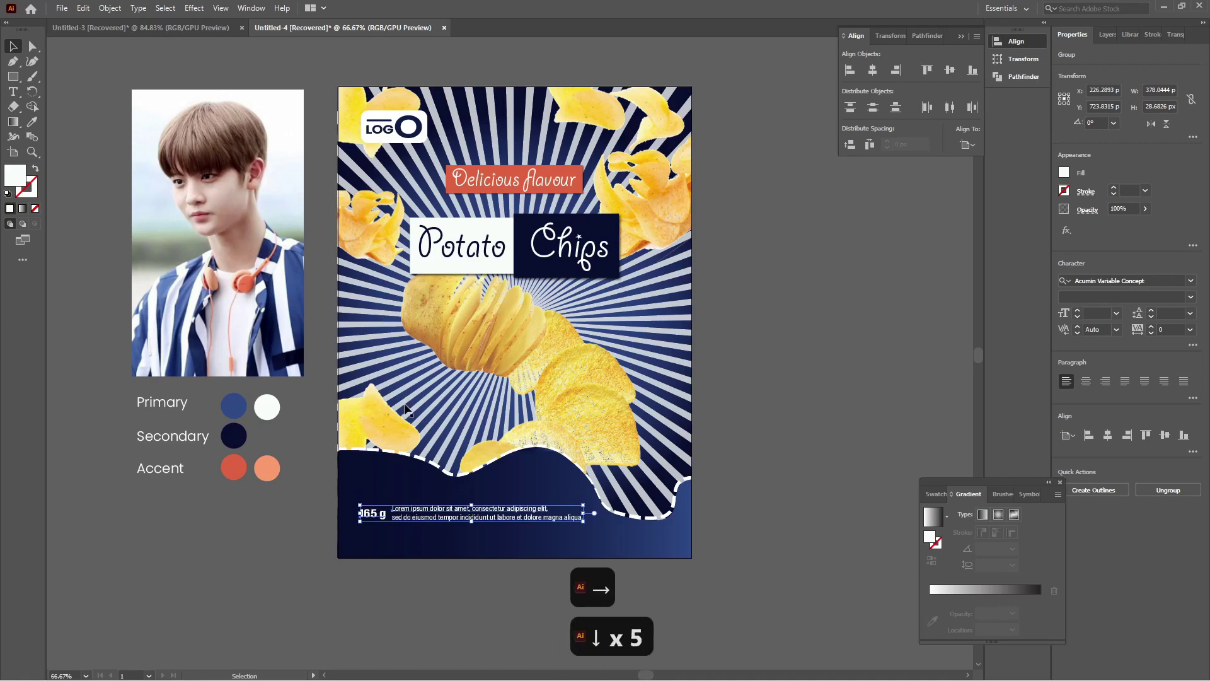
# Align the left edges of the "165 g" text group and the logo.
pyautogui.press('shift')
pyautogui.keyDown('shift'); pyautogui.click(377, 131); pyautogui.keyUp('shift')
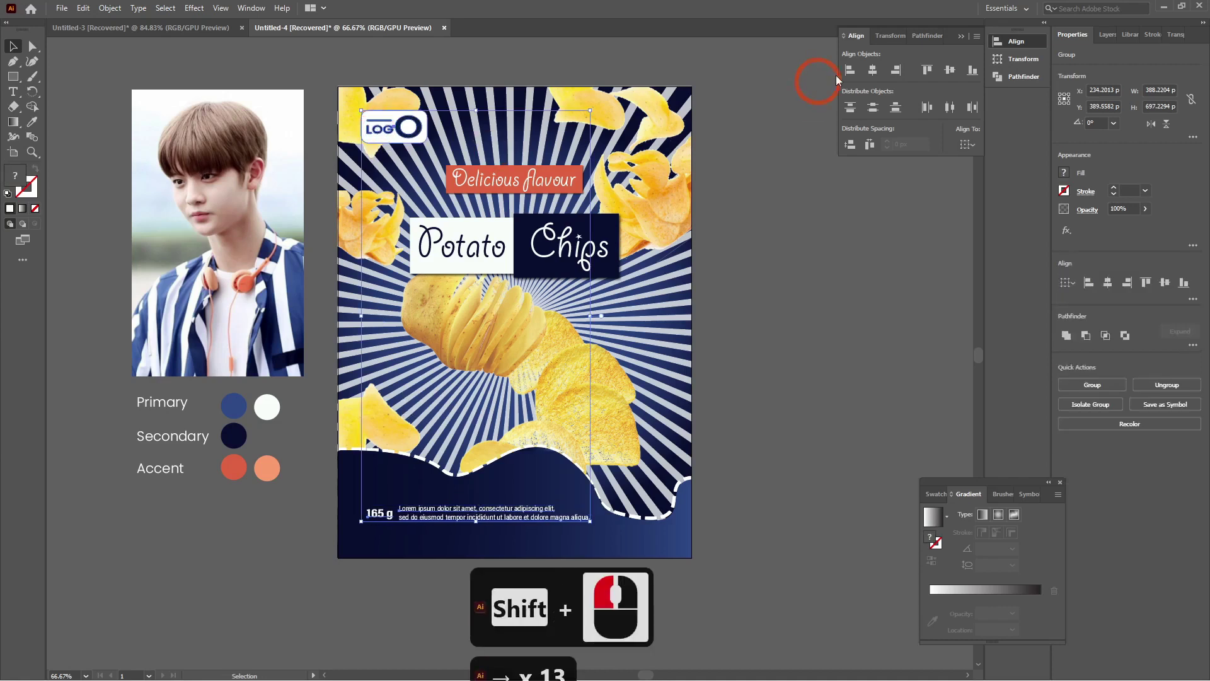
pyautogui.click(850, 69)
pyautogui.click(769, 368)
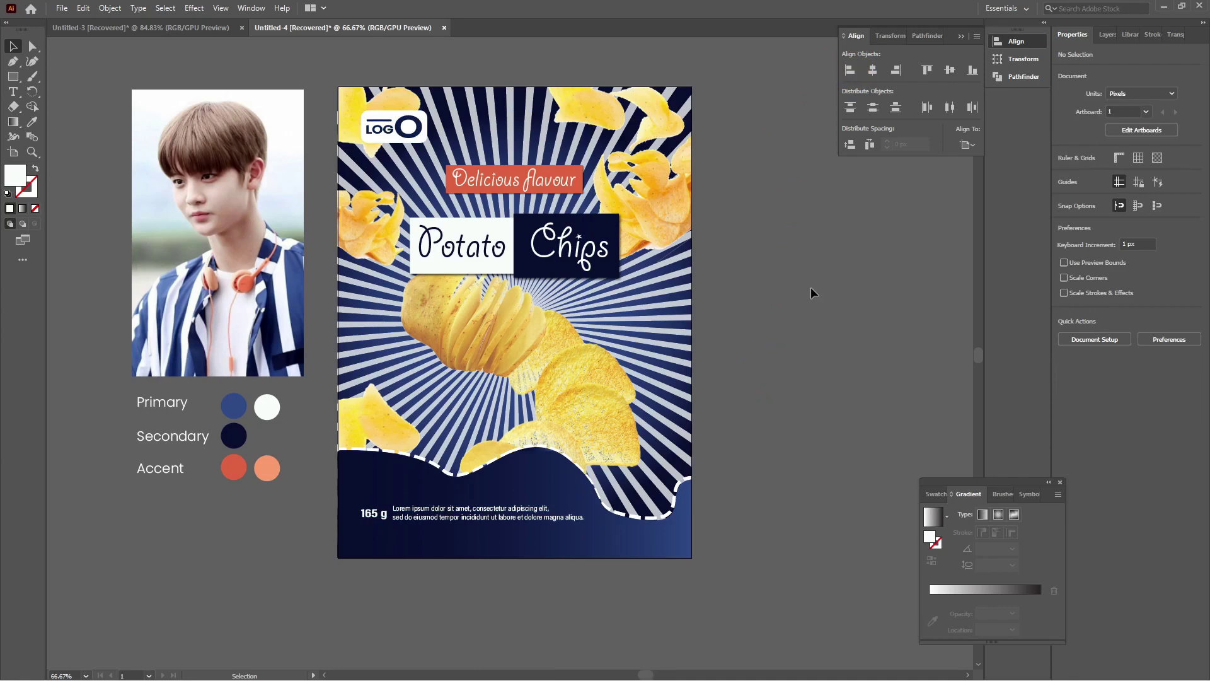
# Add the text "Original Taste" below the color palette, with "Taste" on a second line.
pyautogui.click(12, 94)
pyautogui.click(237, 539)
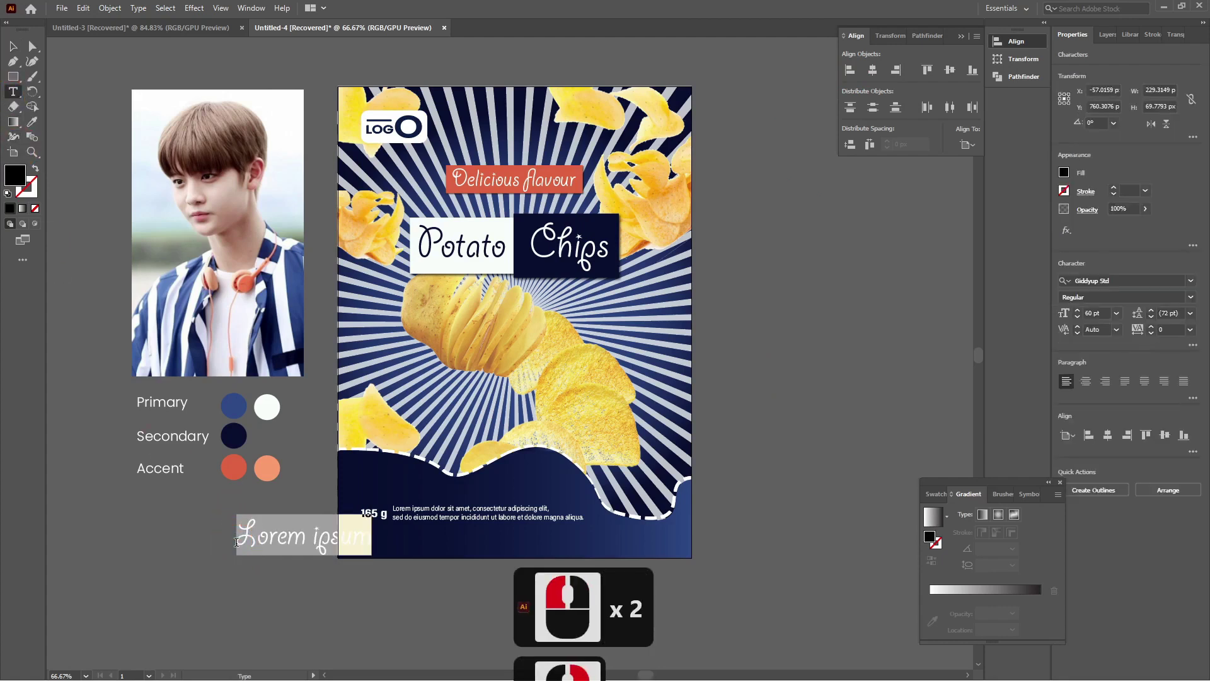
pyautogui.write('Original Tas')
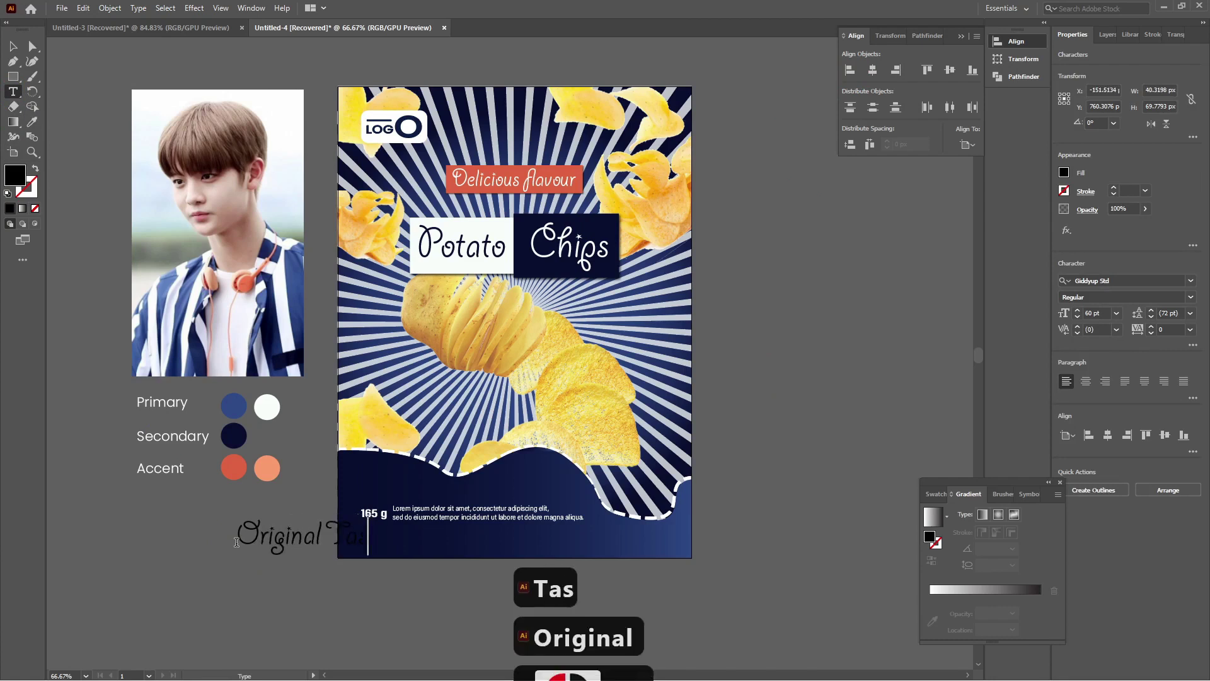
pyautogui.write('te')
pyautogui.press('Left')
pyautogui.press('Left')
pyautogui.press('Left')
pyautogui.press('Left')
pyautogui.press('Left')
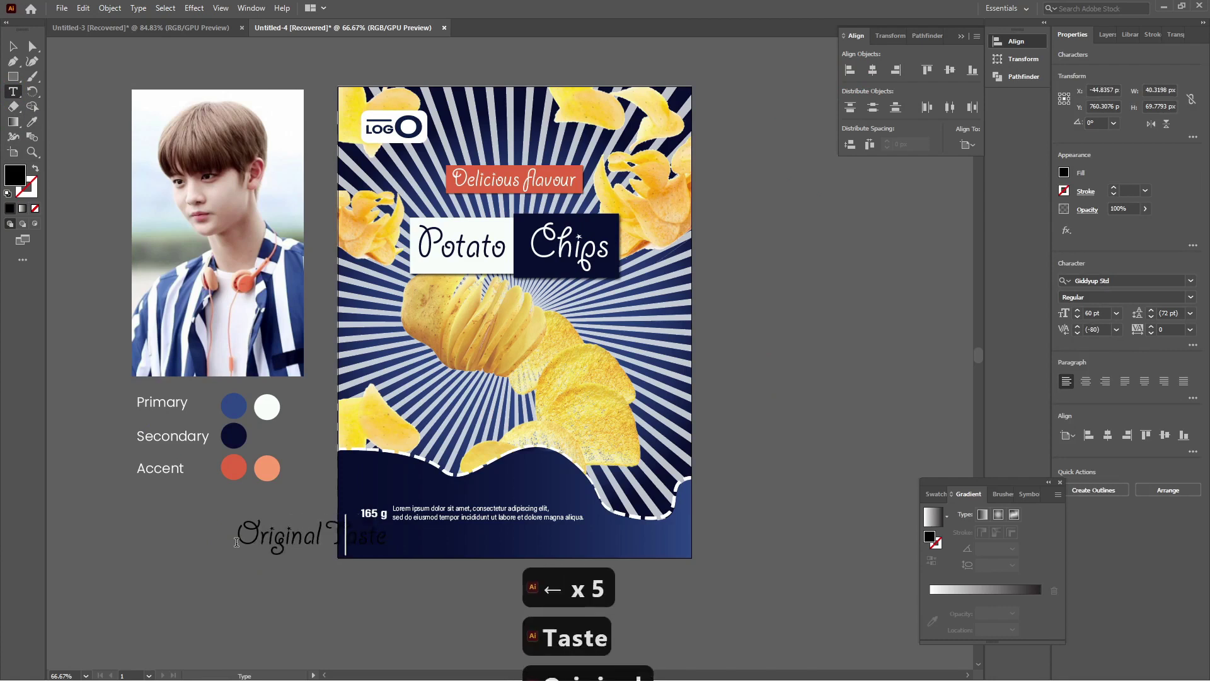
pyautogui.press('Return')
# Center-align both lines of the "Original Taste" text.
pyautogui.hotkey('ctrl', 'a')
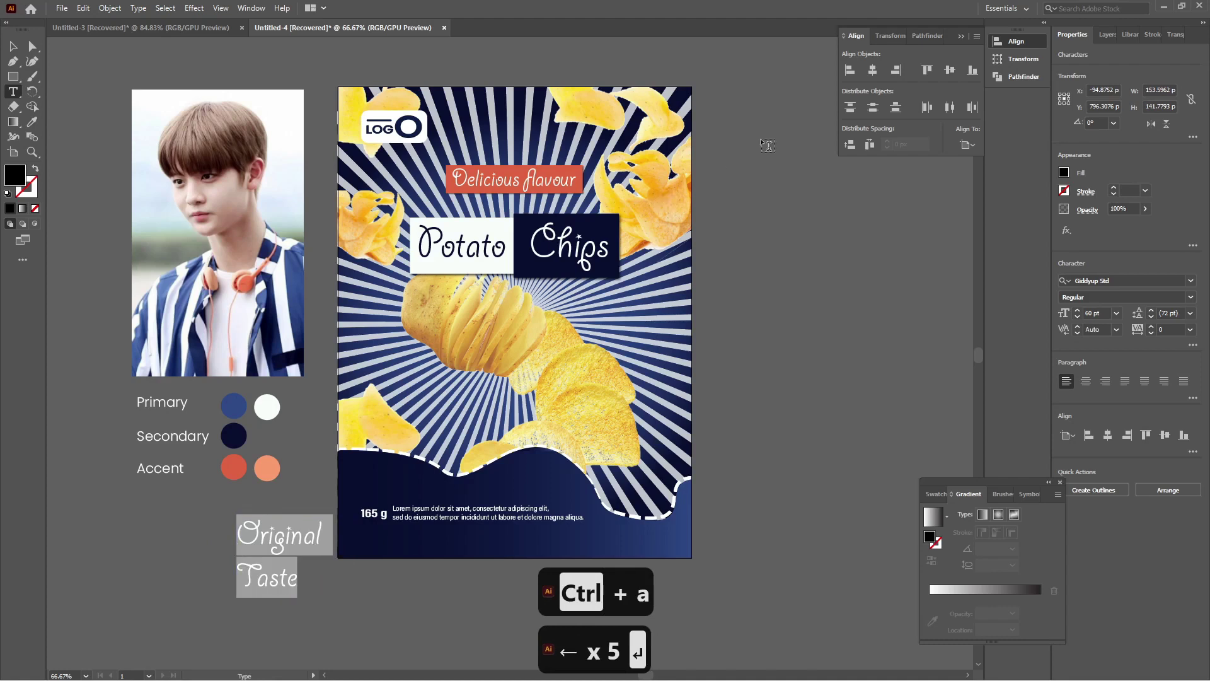
pyautogui.click(1087, 382)
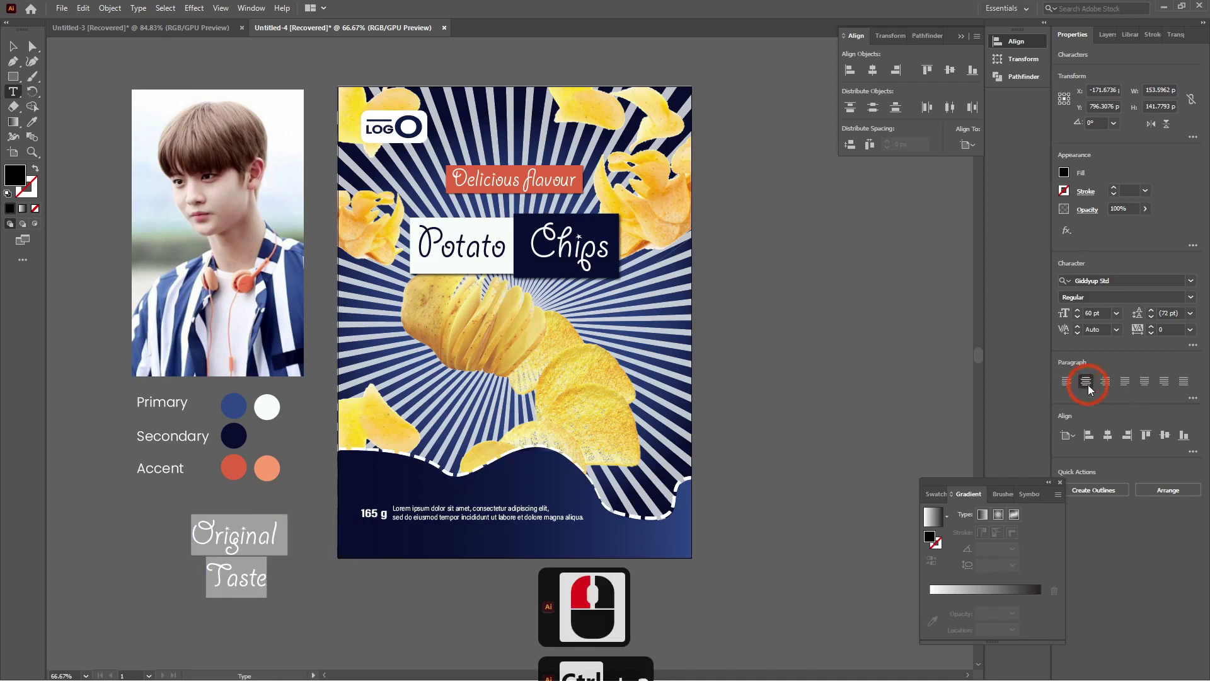
pyautogui.click(10, 48)
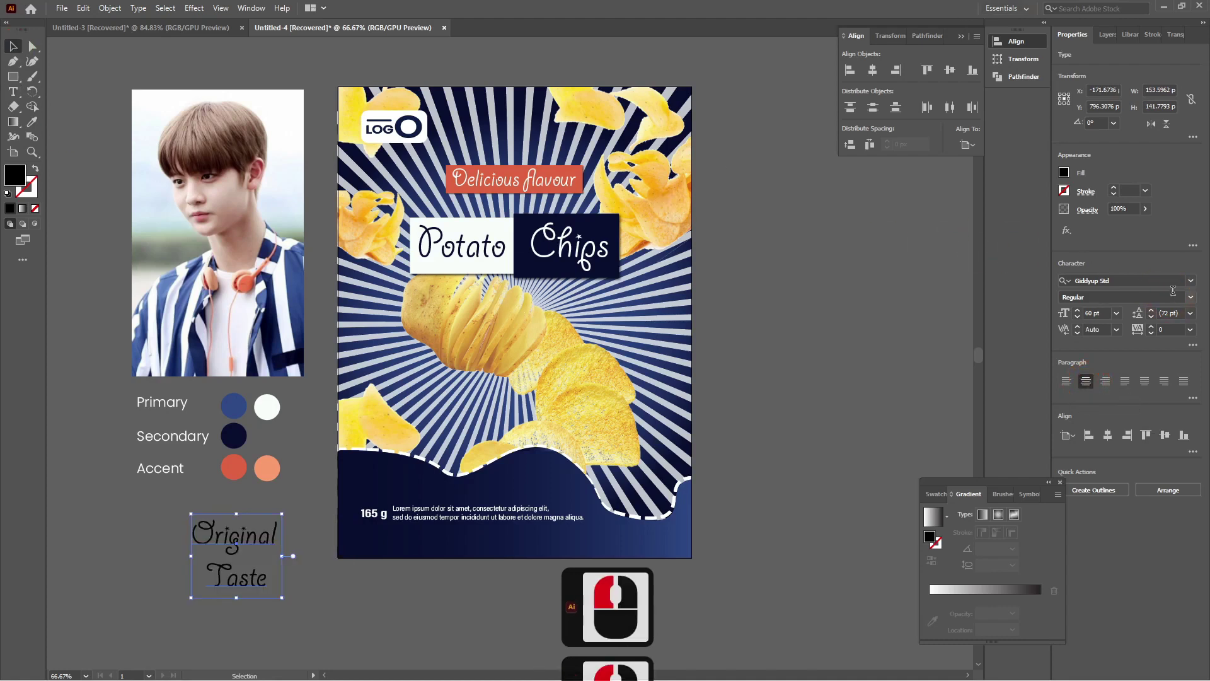
# Change the "Original Taste" text's font to Rudiment and keep its paragraph alignment centered.
pyautogui.click(1190, 282)
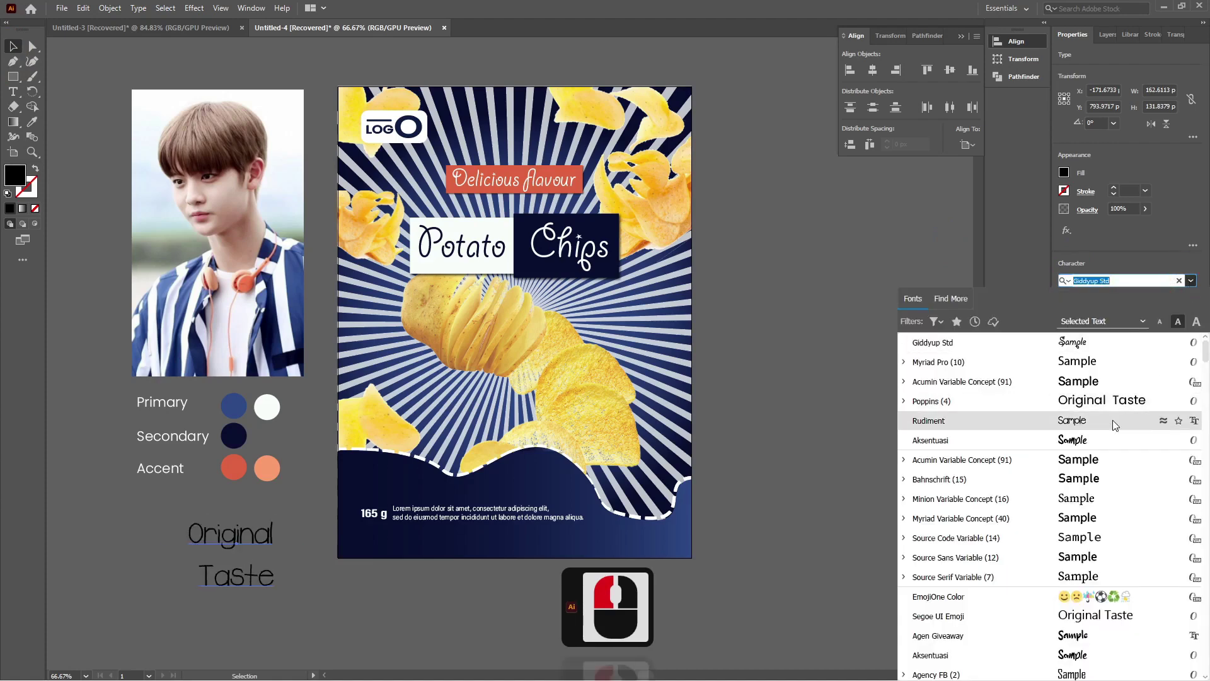
pyautogui.click(812, 293)
pyautogui.click(1087, 381)
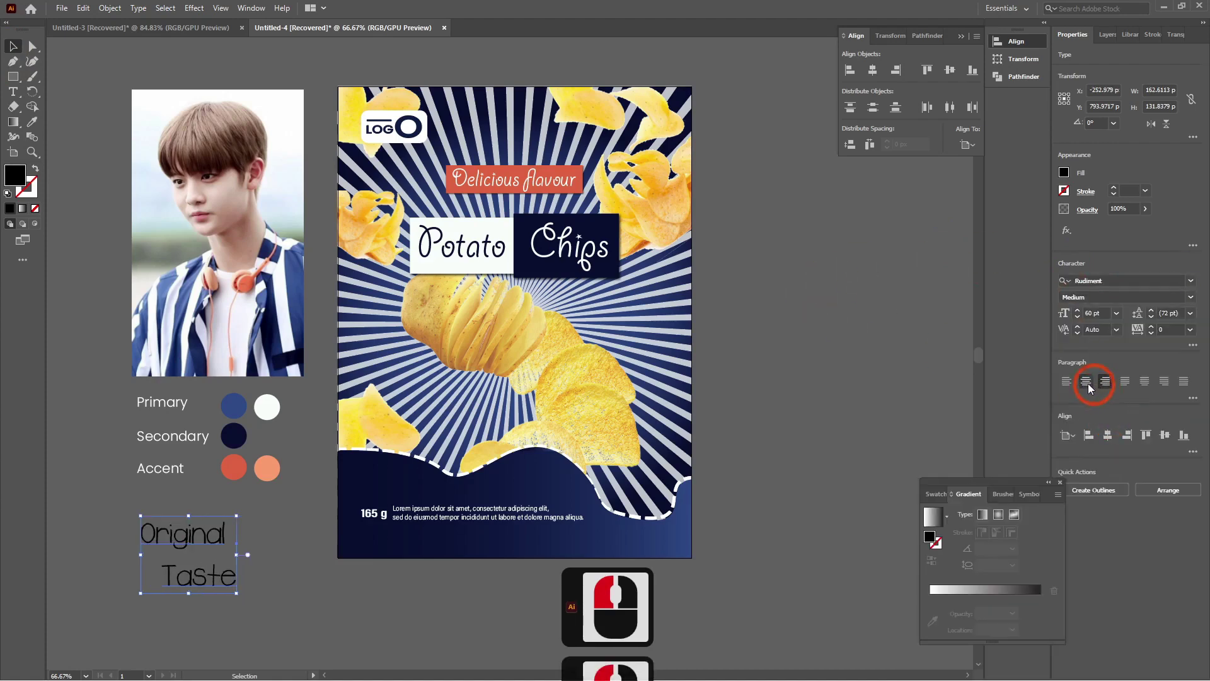
pyautogui.click(1086, 381)
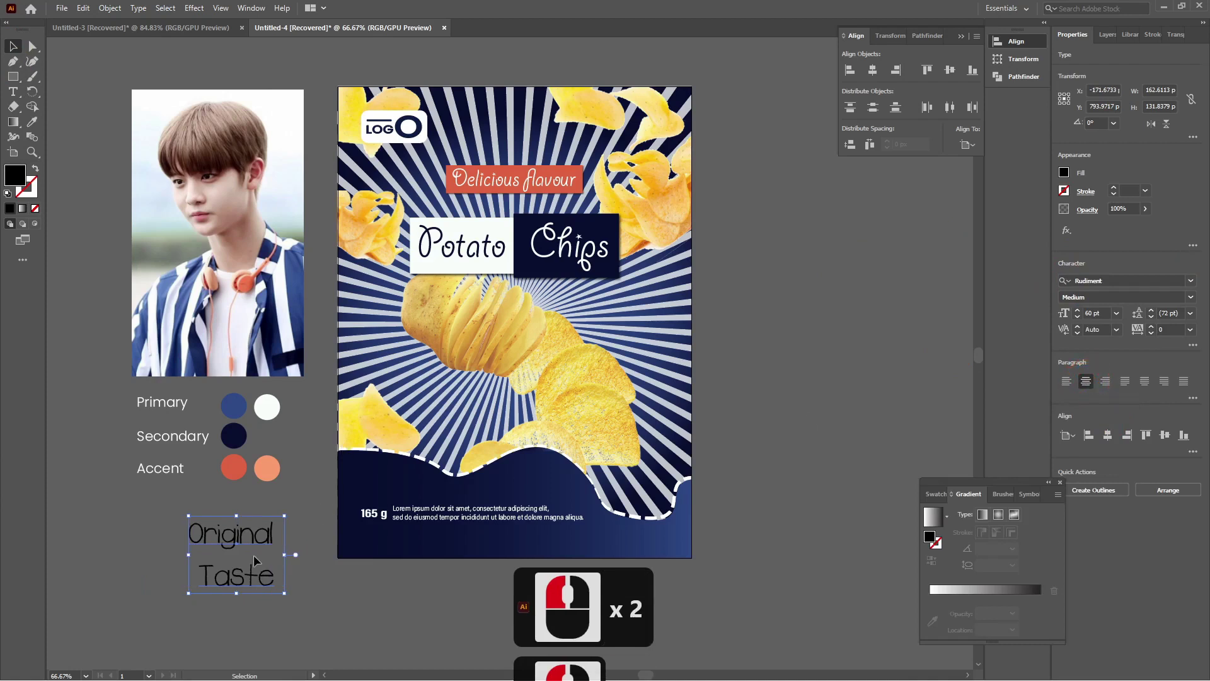
# Redo the line break between "Original" and "Taste" so that the two centered lines sit evenly.
pyautogui.doubleClick(243, 576)
pyautogui.press('BackSpace')
pyautogui.press('BackSpace')
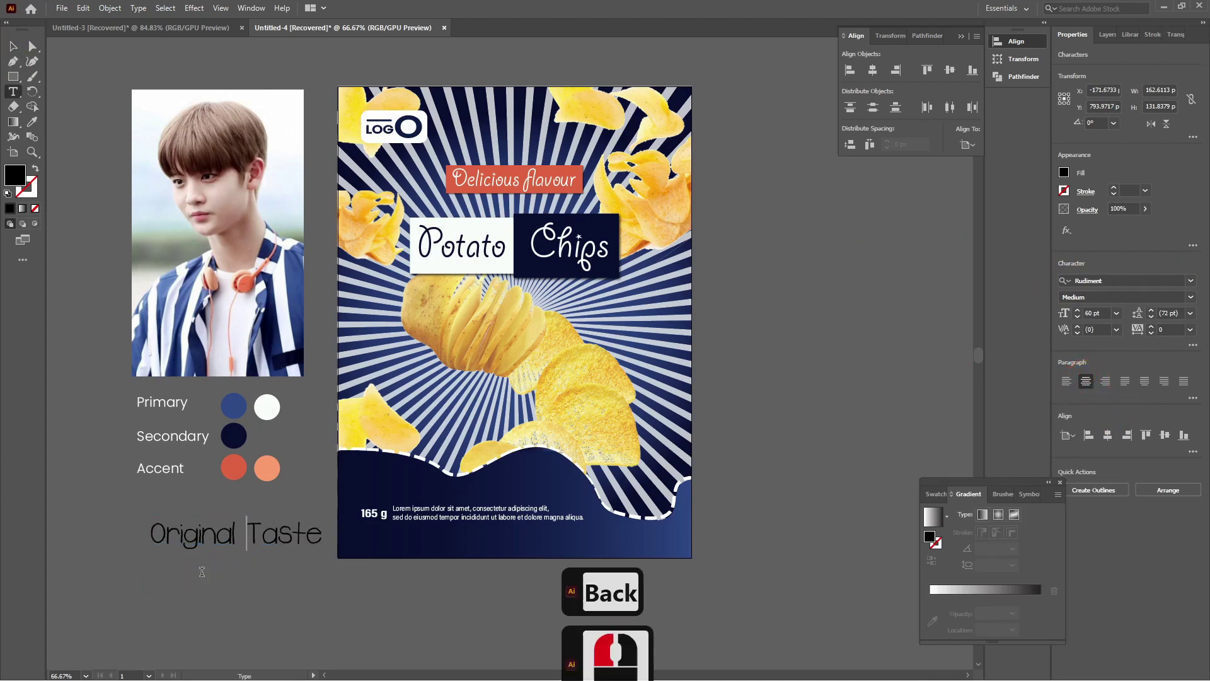
pyautogui.press('Return')
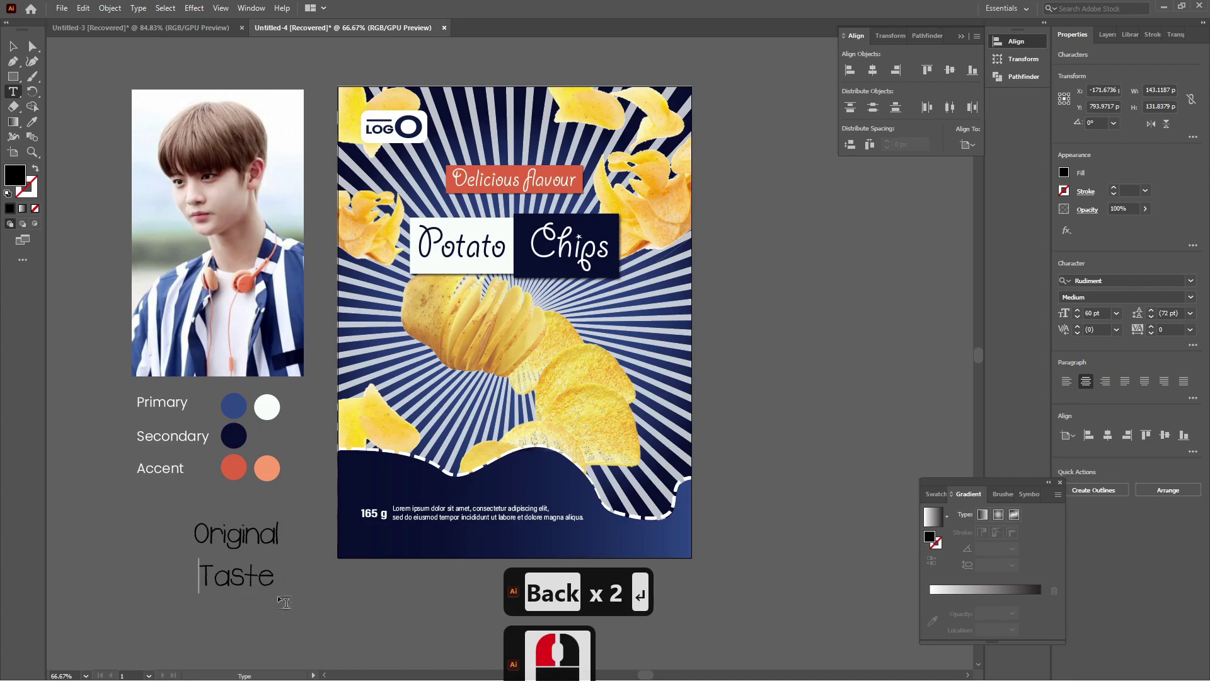
pyautogui.hotkey('ctrl', 'a')
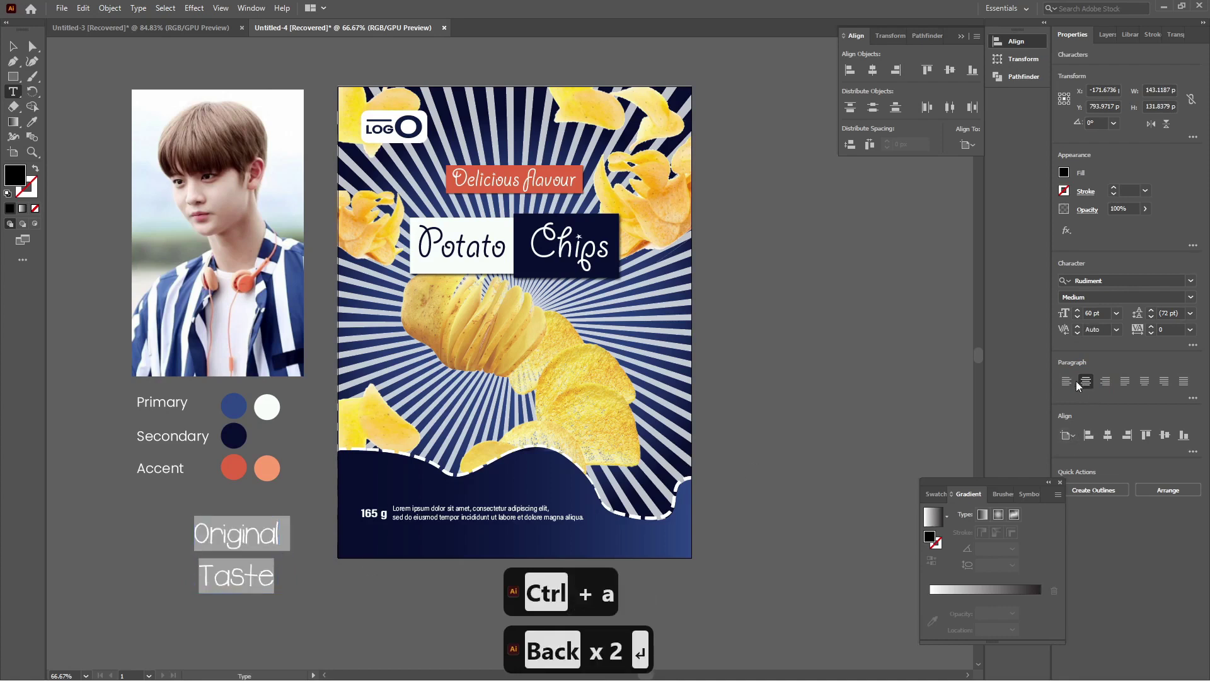
pyautogui.click(1073, 382)
pyautogui.click(1032, 407)
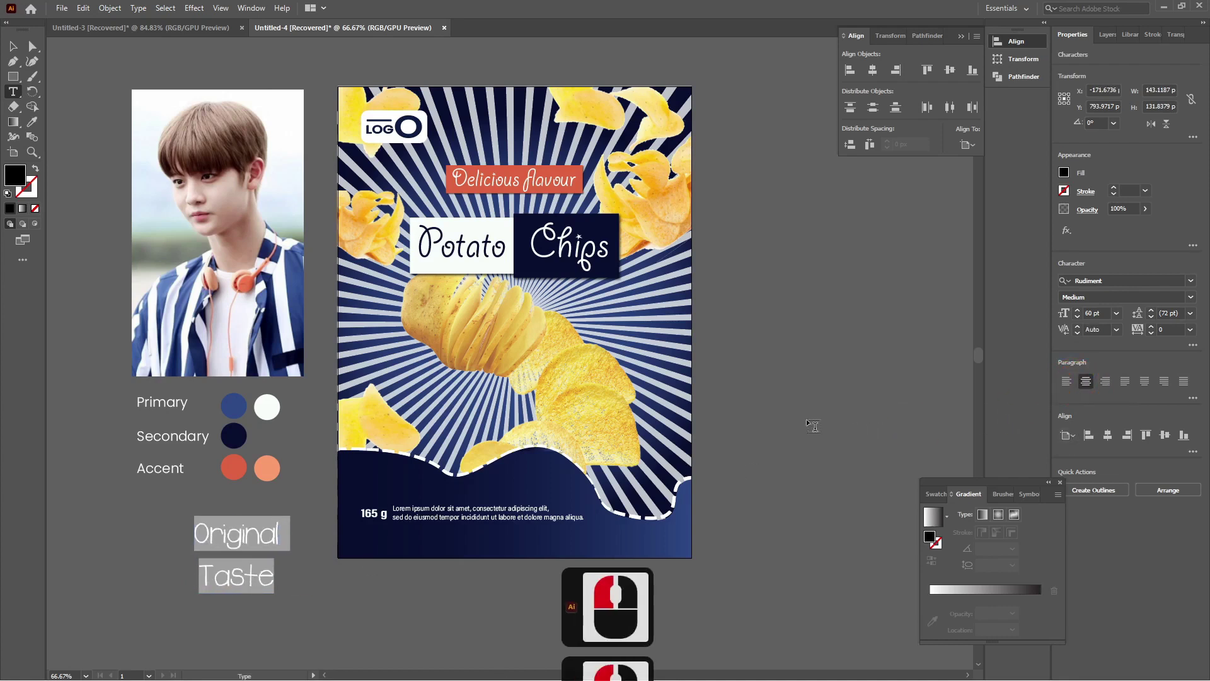
# Draw a circle about 206 px in diameter beside the "Original Taste" text and fill it with the red accent color.
pyautogui.click(16, 80)
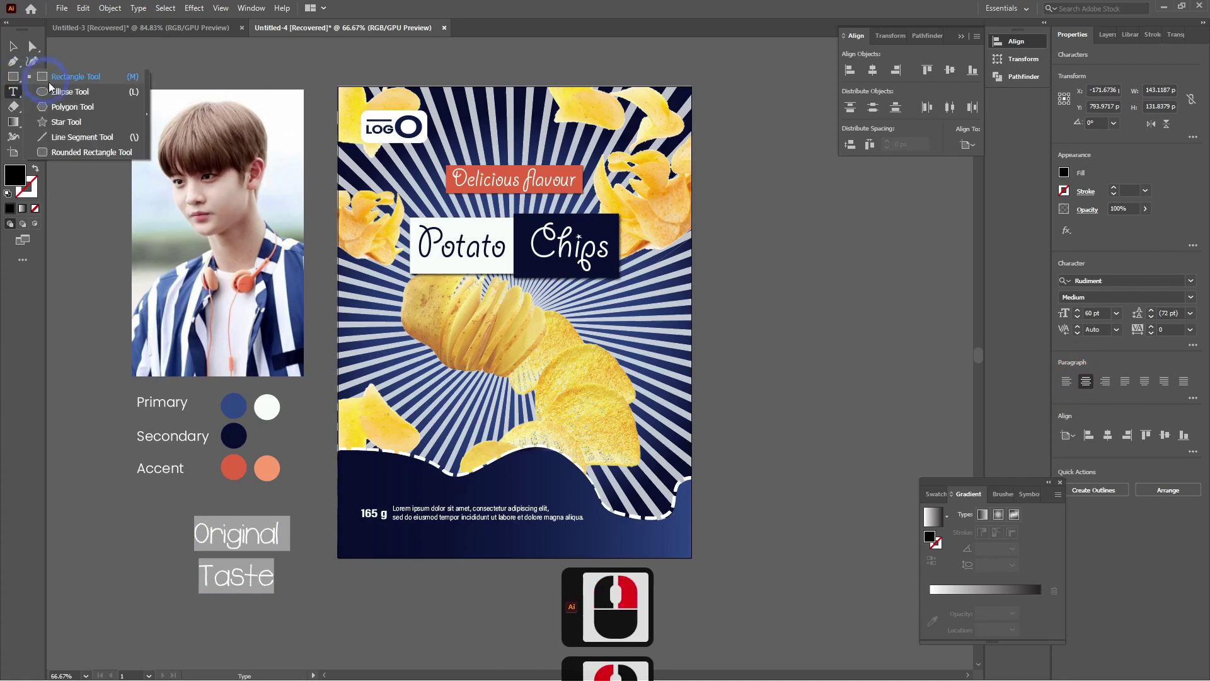
pyautogui.click(53, 88)
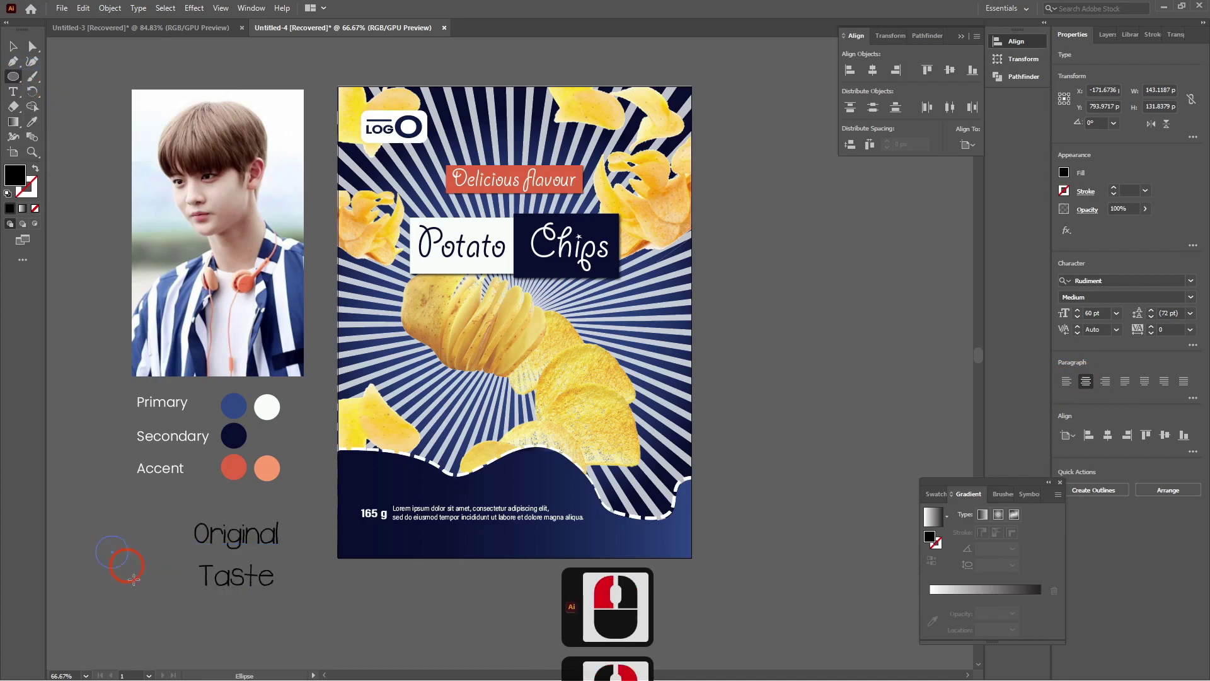
pyautogui.moveTo(188, 640); pyautogui.dragTo(217, 657)
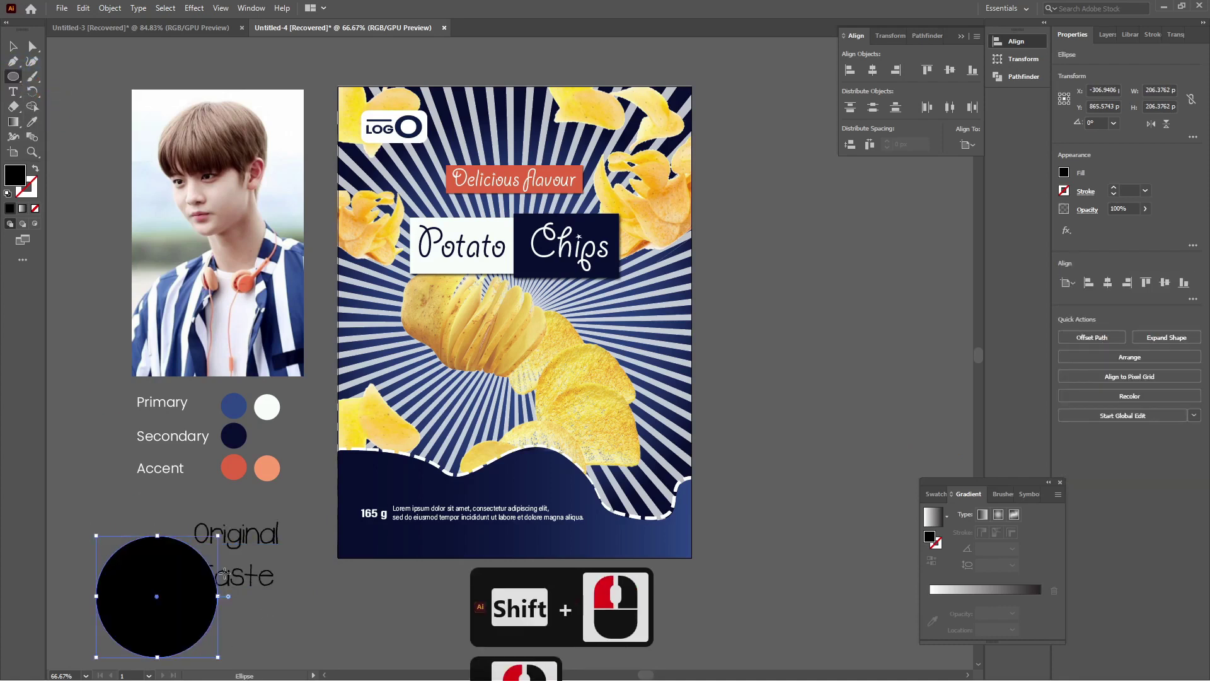
pyautogui.click(32, 122)
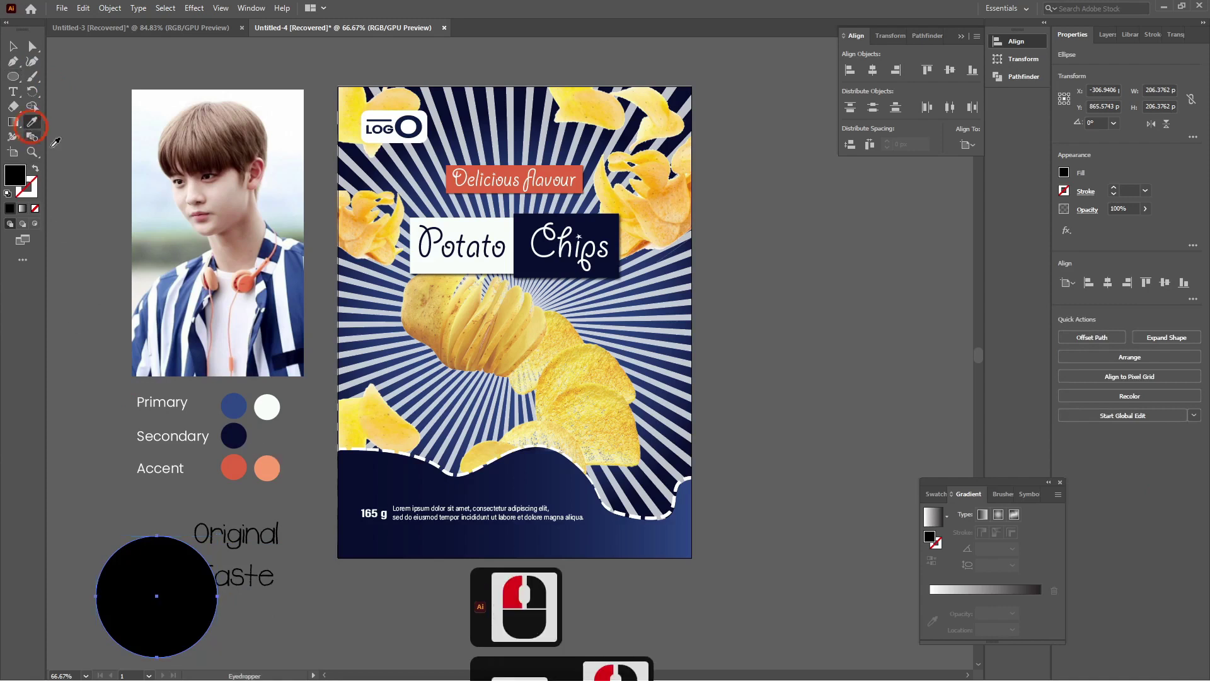
pyautogui.click(230, 467)
pyautogui.press('v')
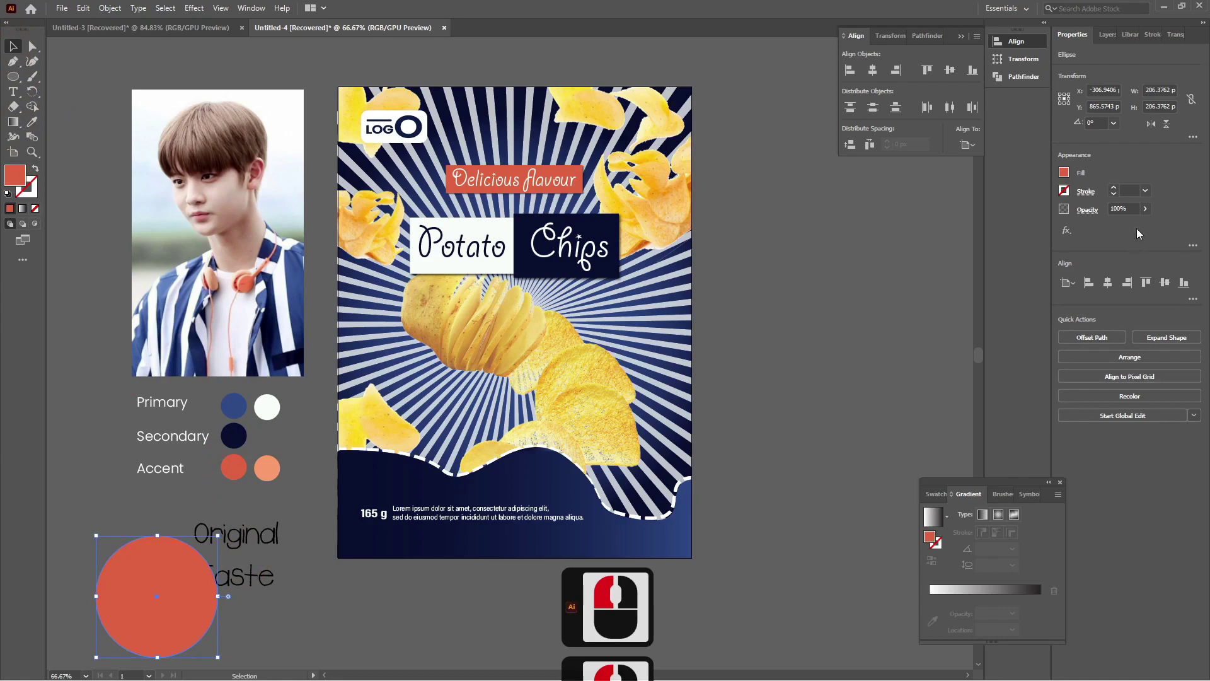
# Give the red circle a white 2 pt stroke.
pyautogui.click(1145, 191)
pyautogui.click(1151, 261)
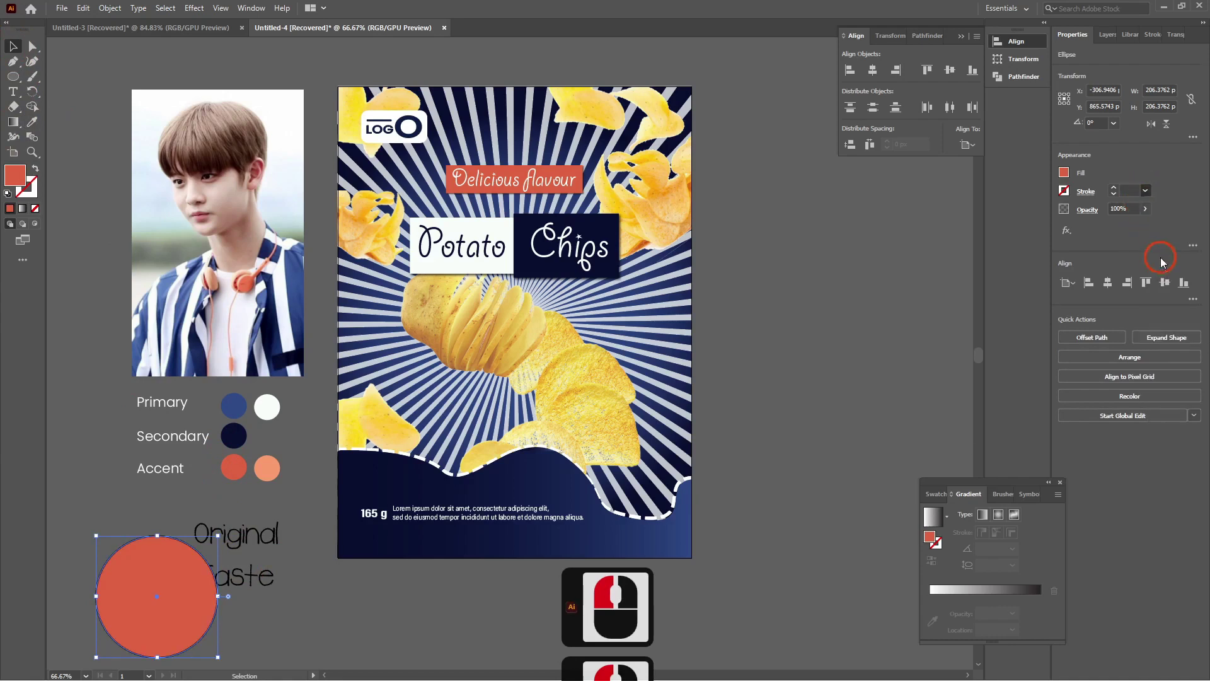
pyautogui.click(1064, 190)
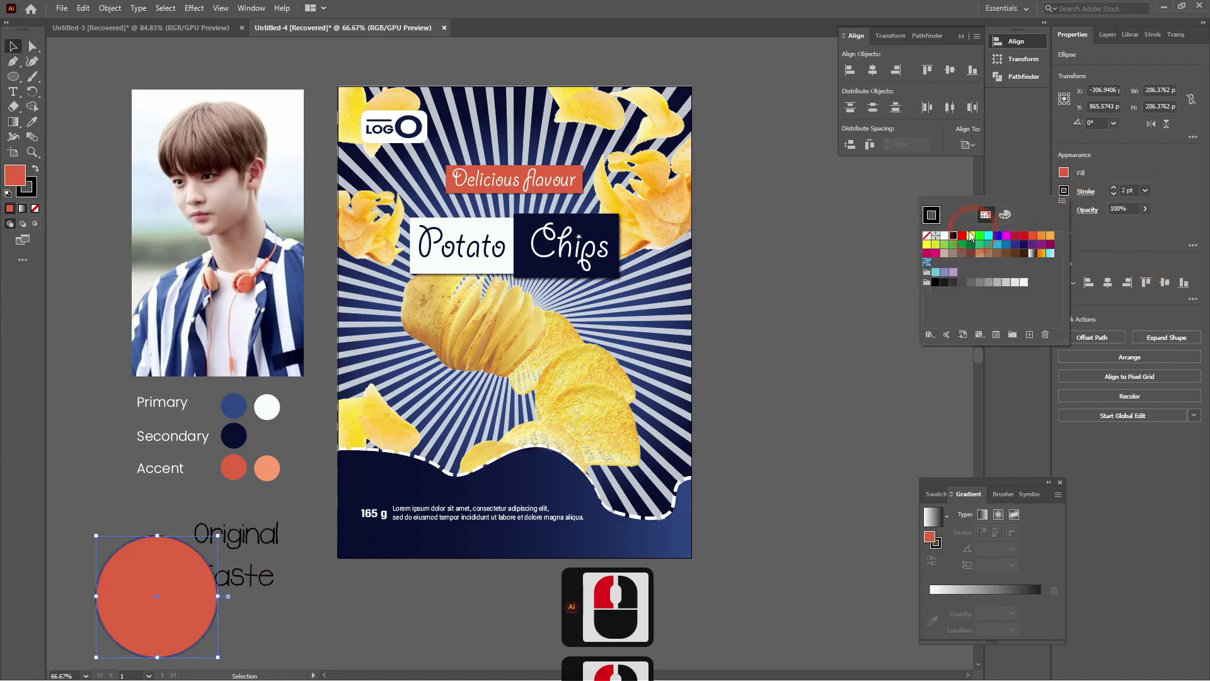
pyautogui.click(944, 235)
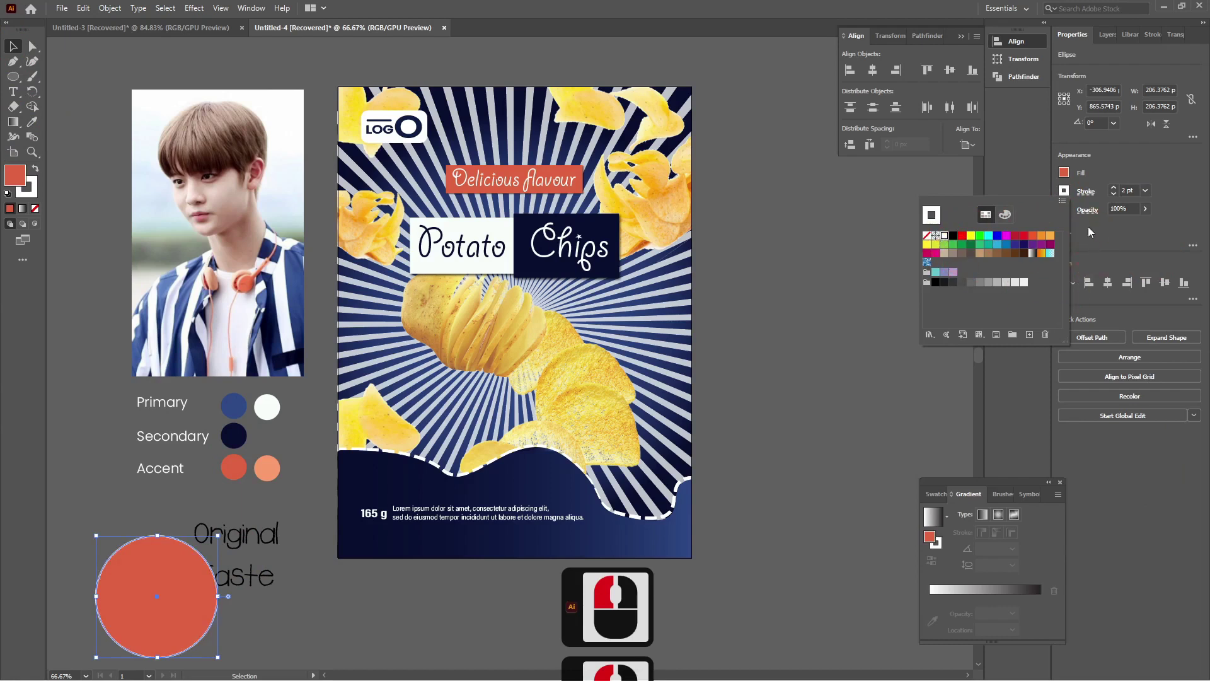
# Turn the circle's white stroke into a dashed line and set its weight to 5 pt.
pyautogui.click(1085, 196)
pyautogui.click(1085, 196)
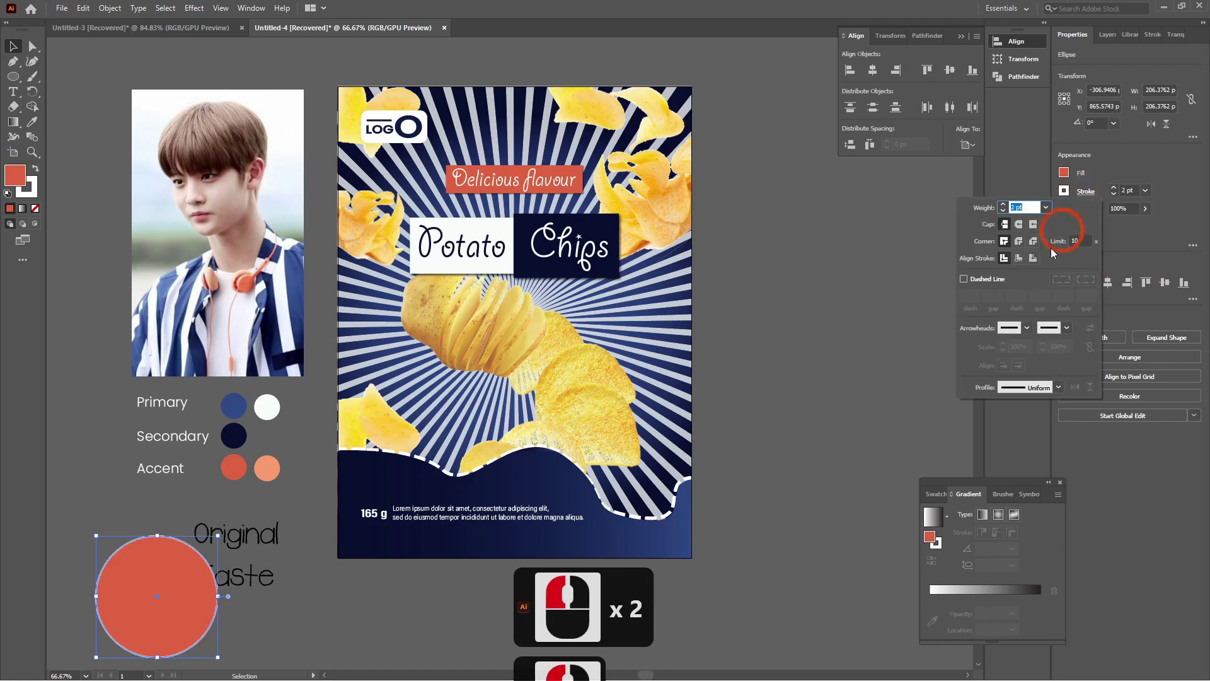
pyautogui.click(971, 278)
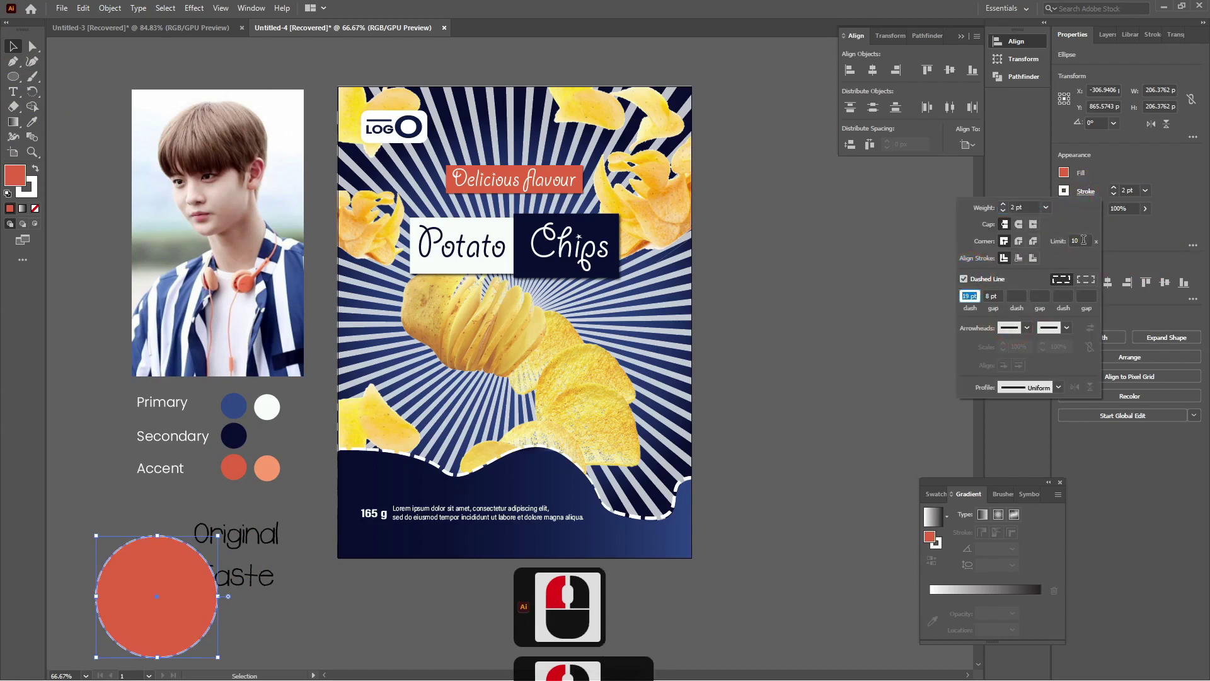
pyautogui.click(1114, 188)
pyautogui.click(1115, 188)
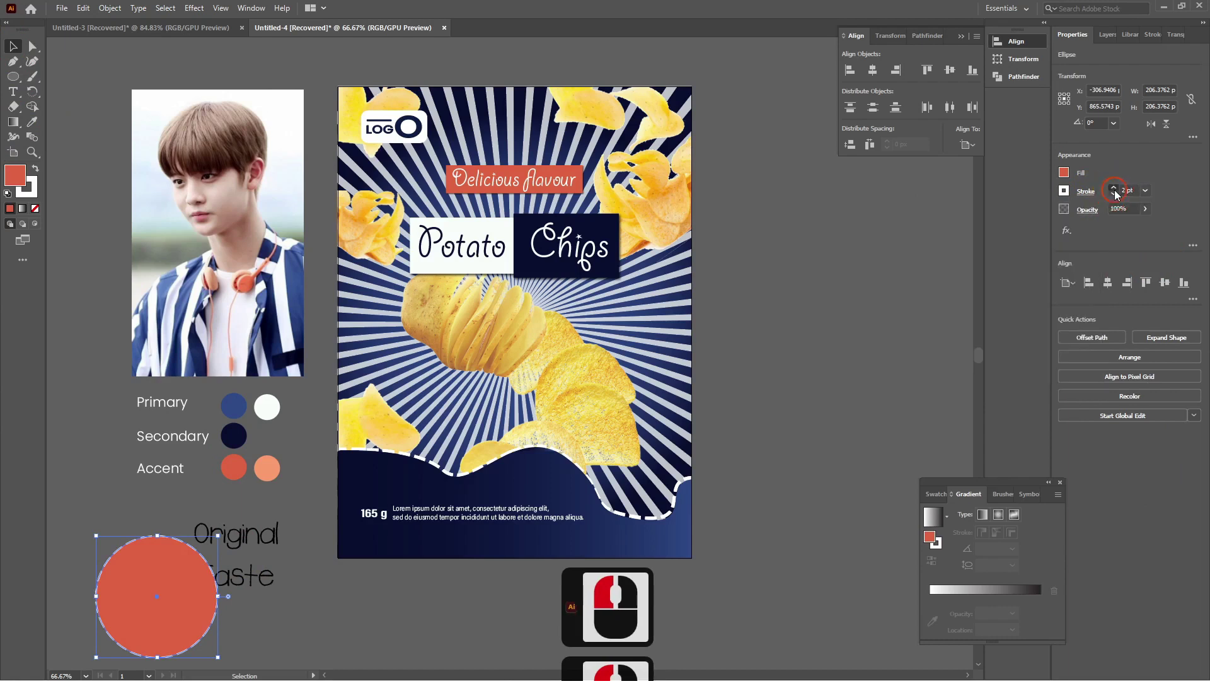
pyautogui.click(1114, 188)
pyautogui.click(1114, 188)
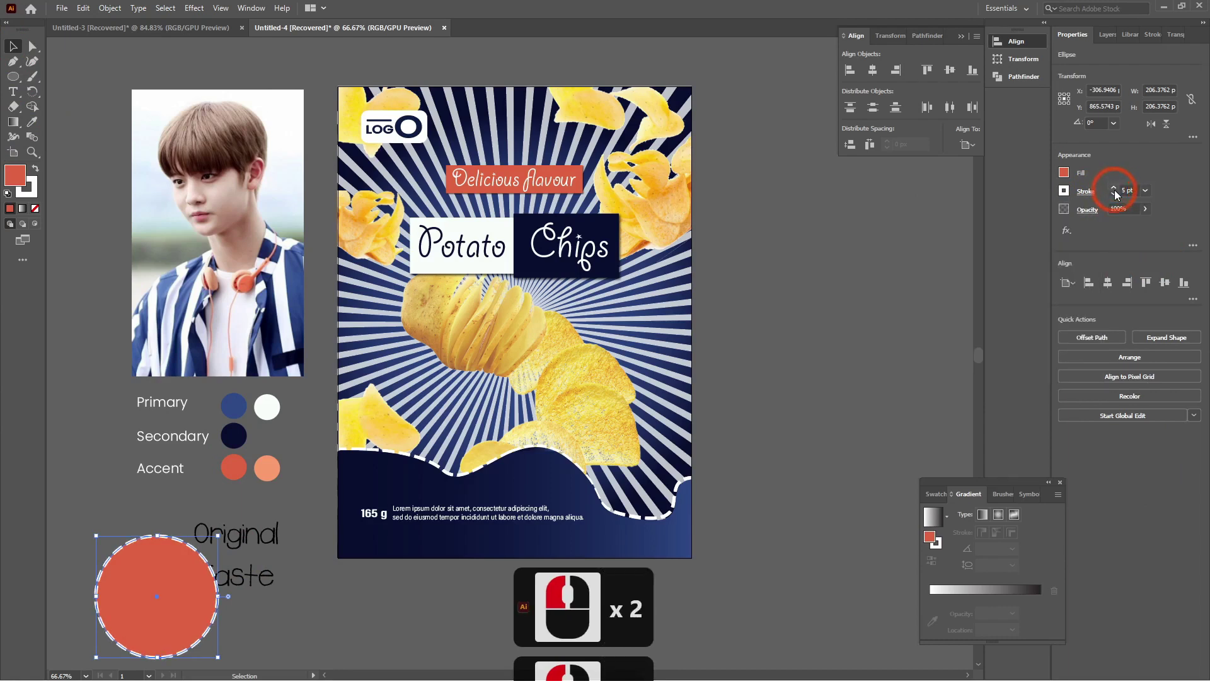
# Bring the "Original Taste" text to the front of the red circle.
pyautogui.click(264, 540)
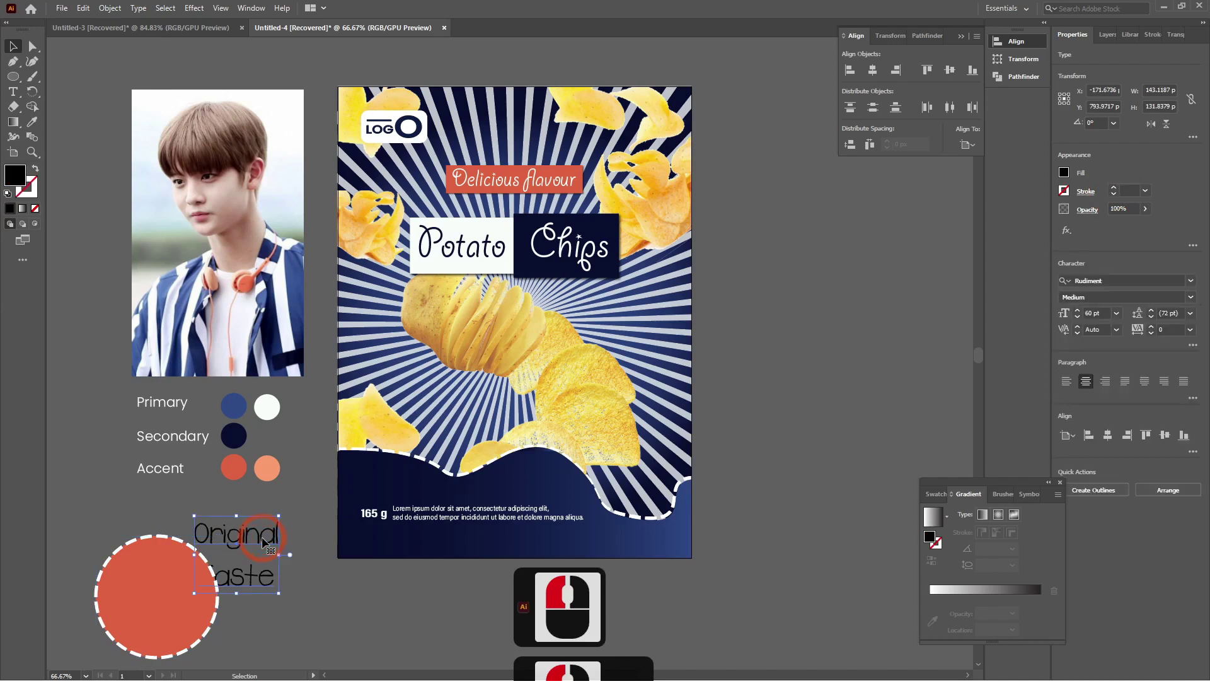
pyautogui.keyDown('shift'); pyautogui.click(152, 599); pyautogui.keyUp('shift')
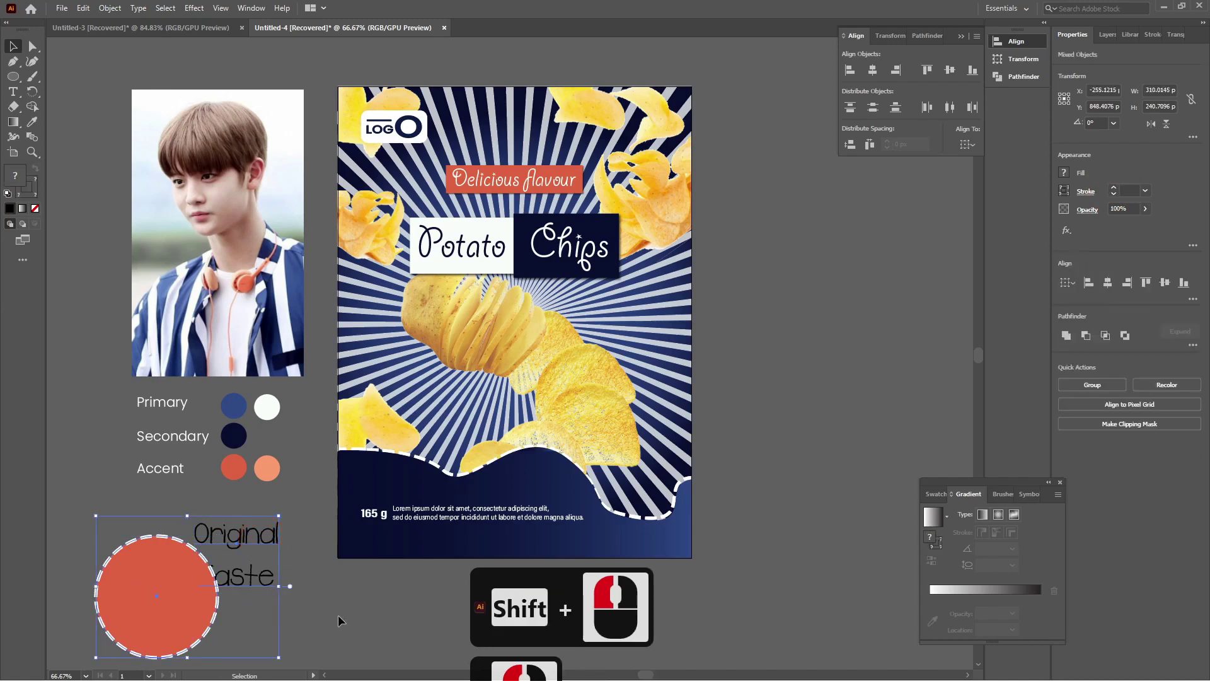
pyautogui.click(262, 541)
pyautogui.doubleClick(263, 542)
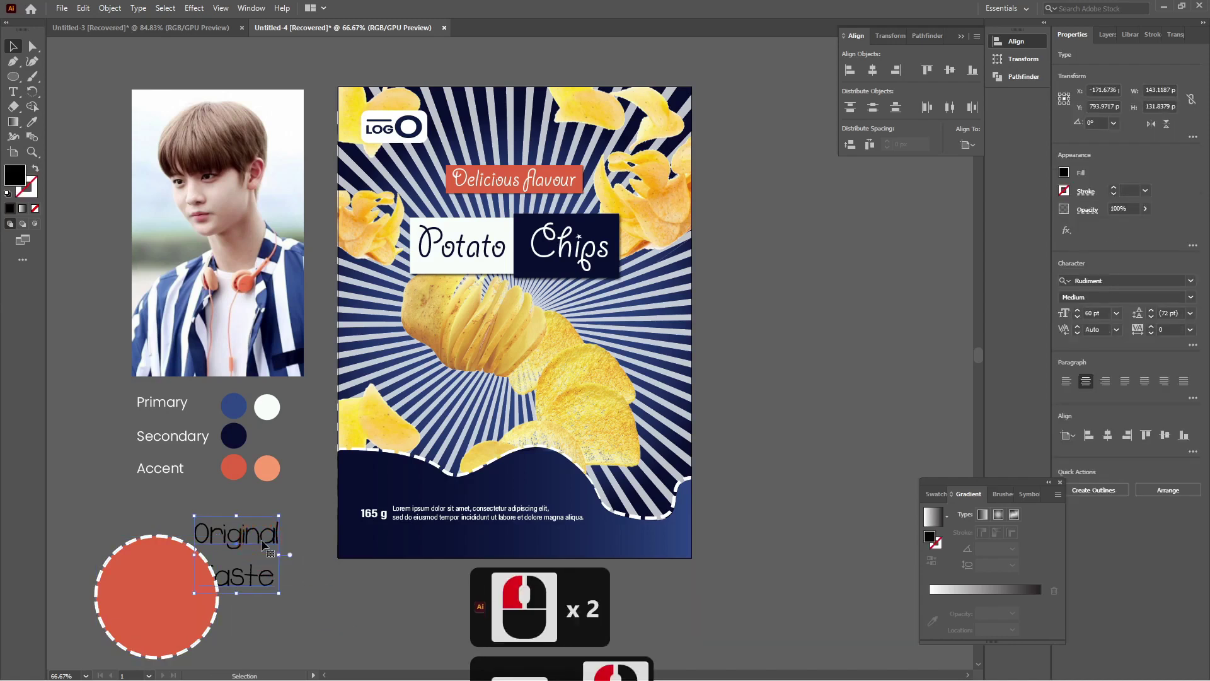
pyautogui.hotkey('ctrl', 'shift', ']')
# Center the "Original Taste" text and the red circle on each other horizontally and vertically.
pyautogui.keyDown('shift'); pyautogui.click(192, 587); pyautogui.keyUp('shift')
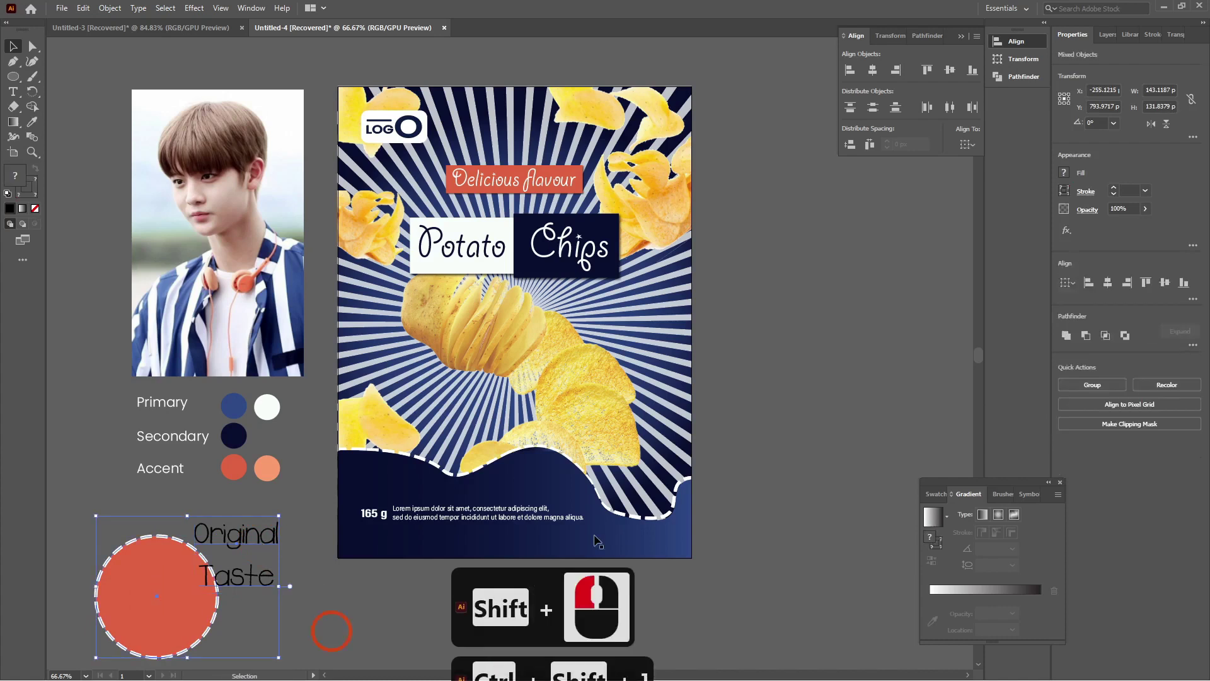
pyautogui.click(872, 69)
pyautogui.click(950, 70)
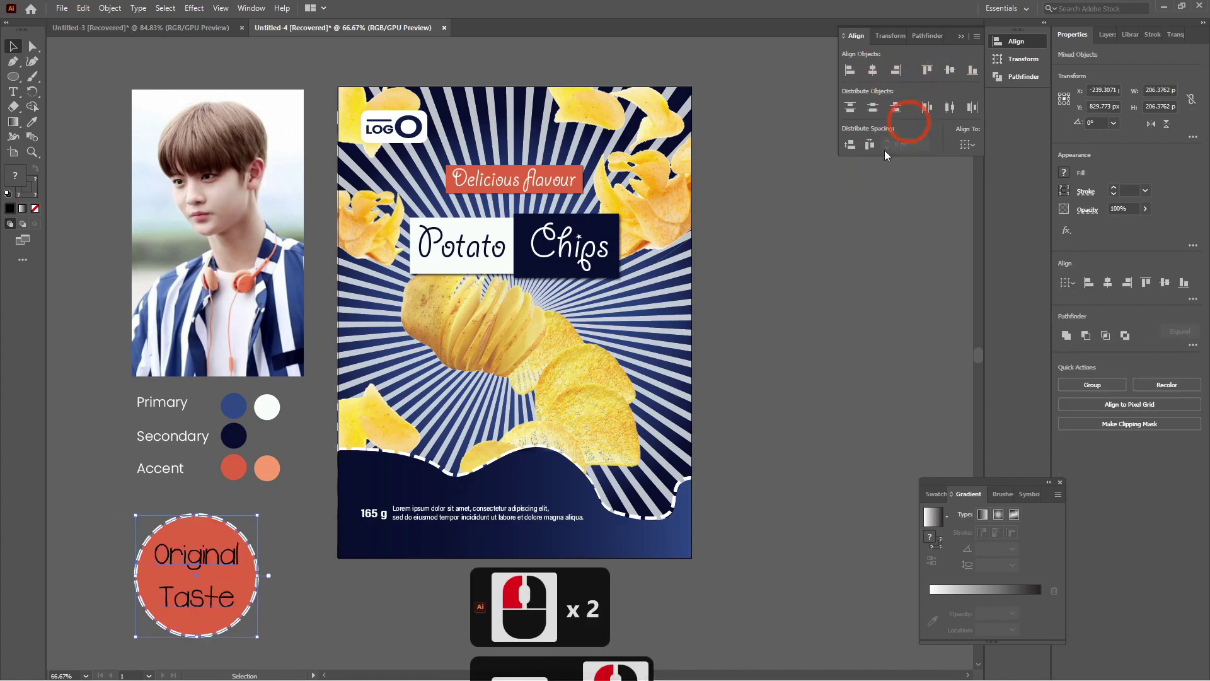
pyautogui.click(310, 600)
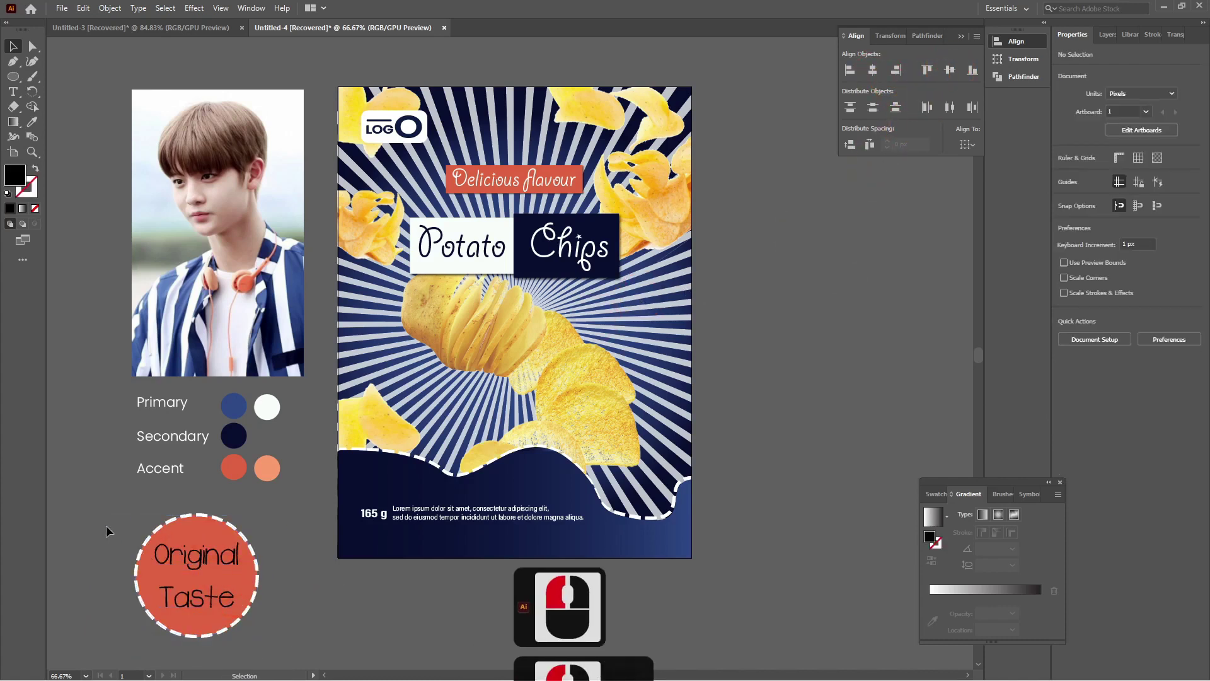
# Group the circle and its text into a badge and scale it down proportionally to about 144 px wide.
pyautogui.moveTo(106, 525); pyautogui.dragTo(292, 615)
pyautogui.hotkey('ctrl', 'g')
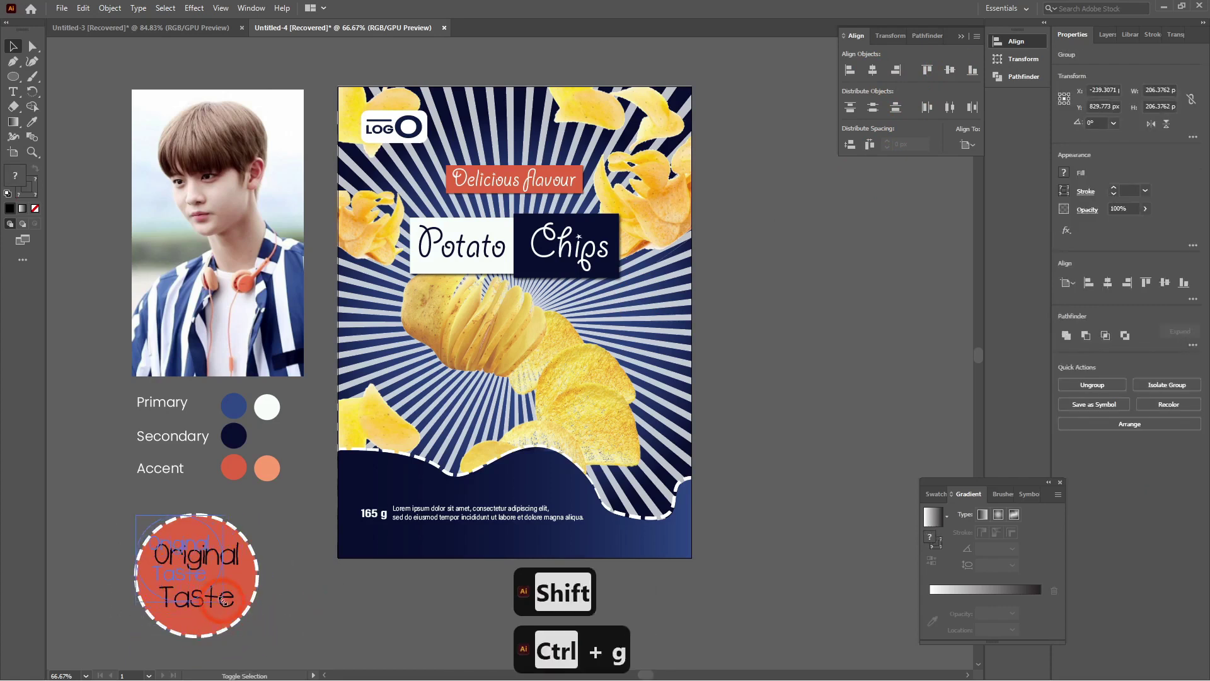
pyautogui.moveTo(258, 637); pyautogui.dragTo(220, 599)
# Place the "Original Taste" badge over the wave's dip above the description text, fine-tuning it 21 px left and 2 px up.
pyautogui.moveTo(213, 548); pyautogui.dragTo(439, 457)
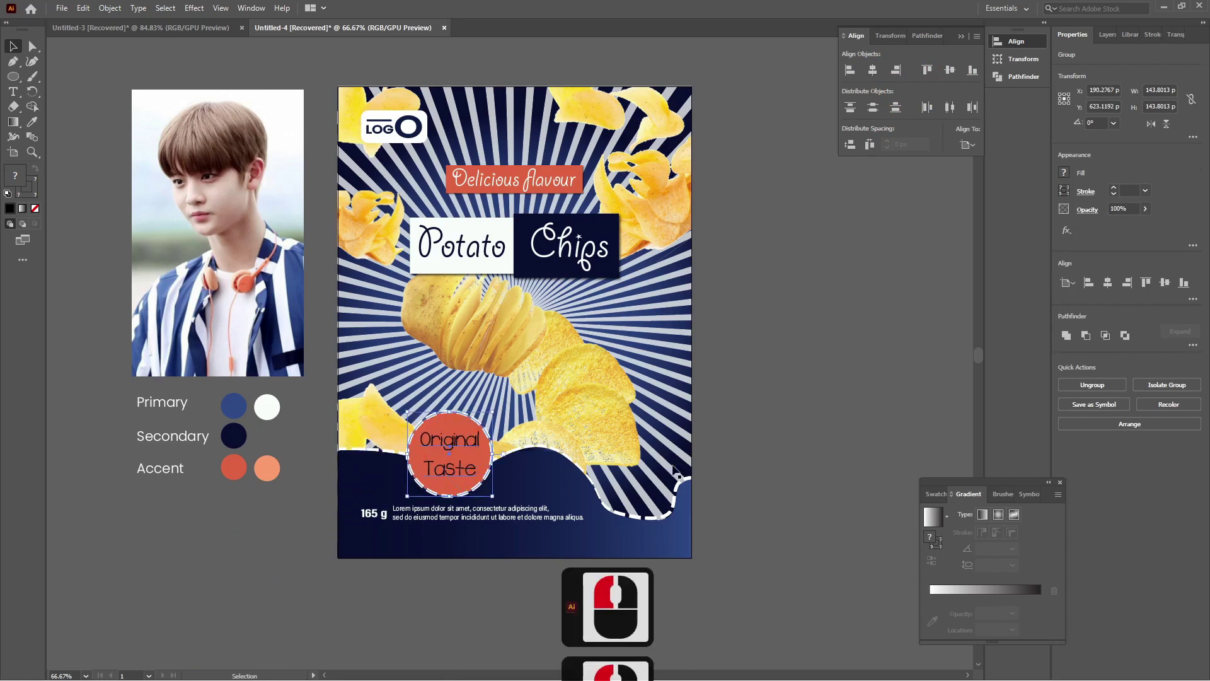
pyautogui.press('Left')
pyautogui.press('Left')
pyautogui.press('Left')
pyautogui.press('Left')
pyautogui.press('Left')
pyautogui.press('Left')
pyautogui.press('Left')
pyautogui.press('Left')
pyautogui.press('Left')
pyautogui.press('Left')
pyautogui.press('Left')
pyautogui.press('Left')
pyautogui.press('Left')
pyautogui.press('Left')
pyautogui.press('Left')
pyautogui.press('Left')
pyautogui.press('Left')
pyautogui.press('Left')
pyautogui.press('Left')
pyautogui.press('Left')
pyautogui.press('Left')
pyautogui.press('Left')
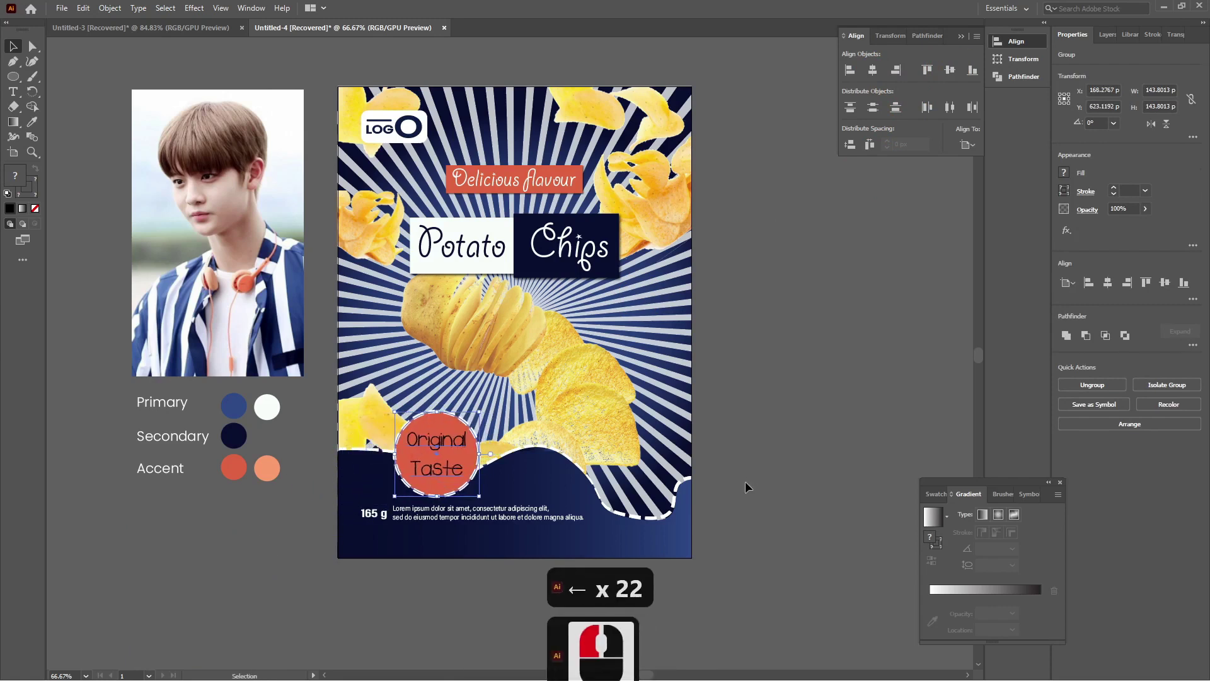
pyautogui.press('Up')
pyautogui.press('Up')
pyautogui.press('Right')
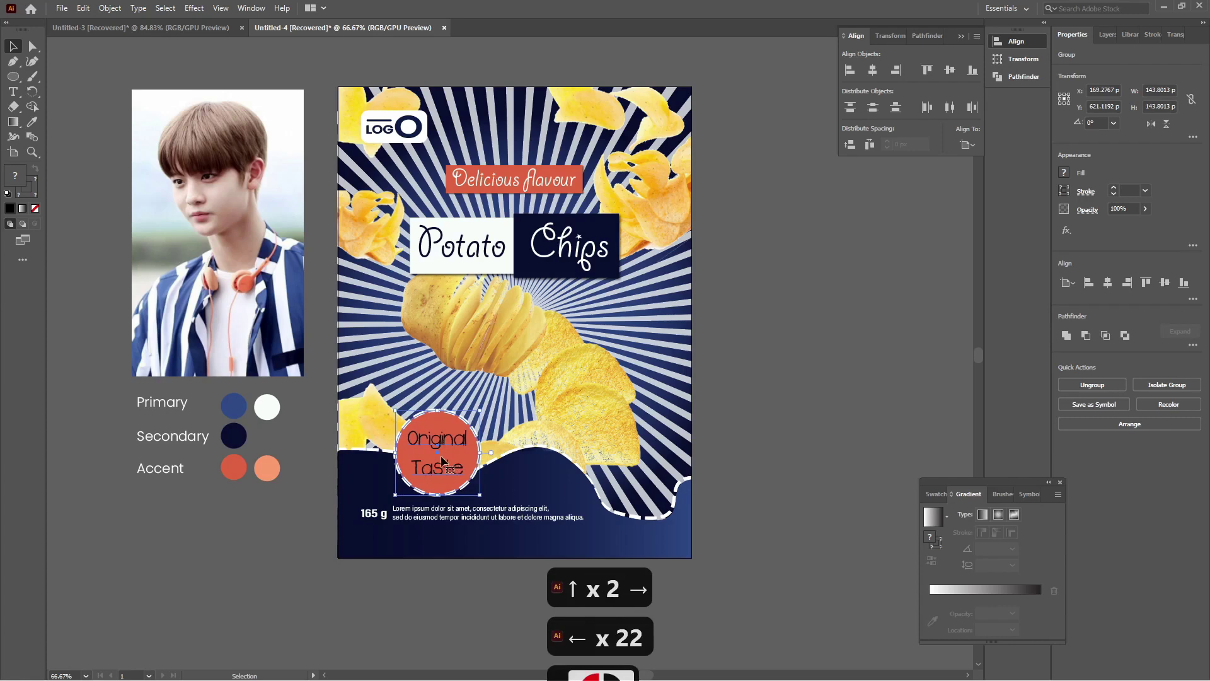
# Move the "Original Taste" badge to the wave's dip near the poster's lower-right corner, scaled down proportionally to about 117 px wide.
pyautogui.moveTo(447, 465); pyautogui.dragTo(643, 501)
pyautogui.press('Left')
pyautogui.press('Left')
pyautogui.press('Left')
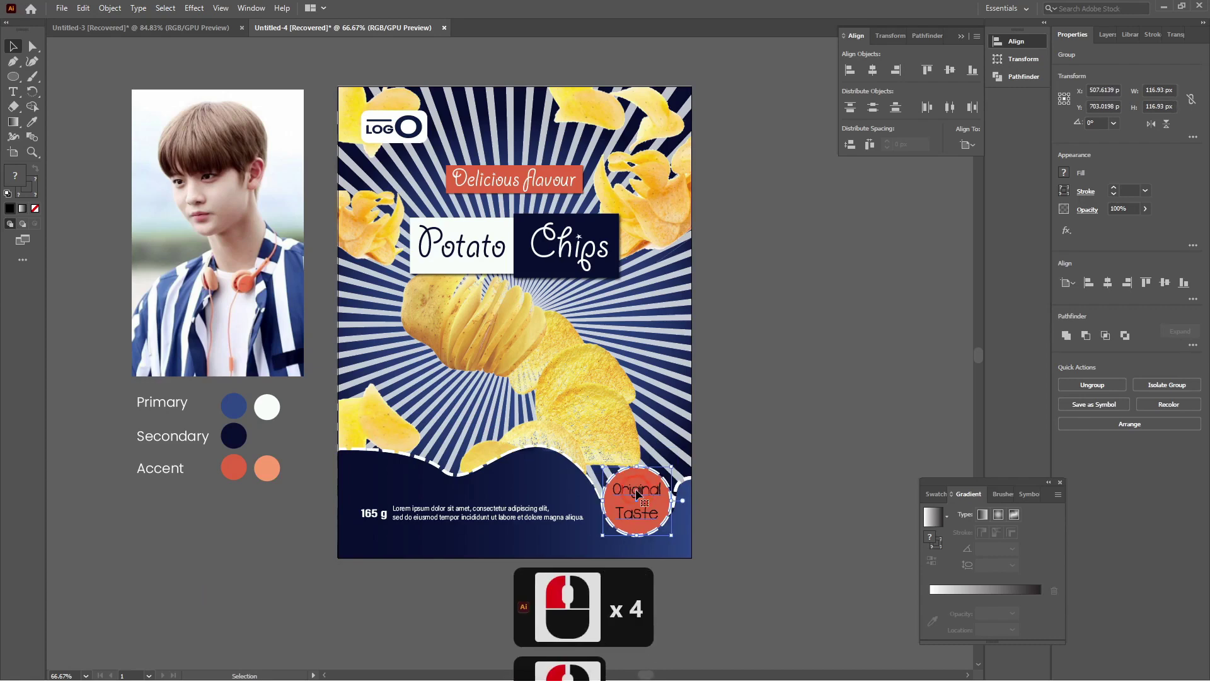
# Recolor the badge's "Original Taste" text white by sampling the white palette circle inside the group's isolation mode.
pyautogui.doubleClick(637, 491)
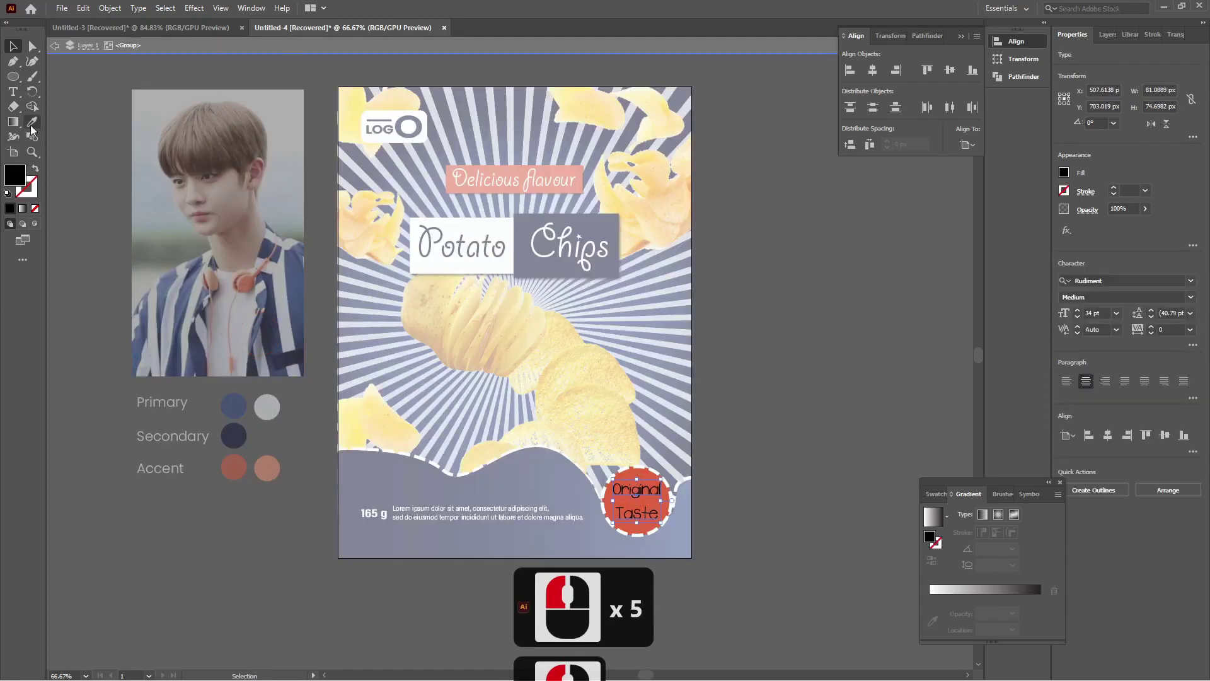
pyautogui.click(267, 407)
pyautogui.click(13, 47)
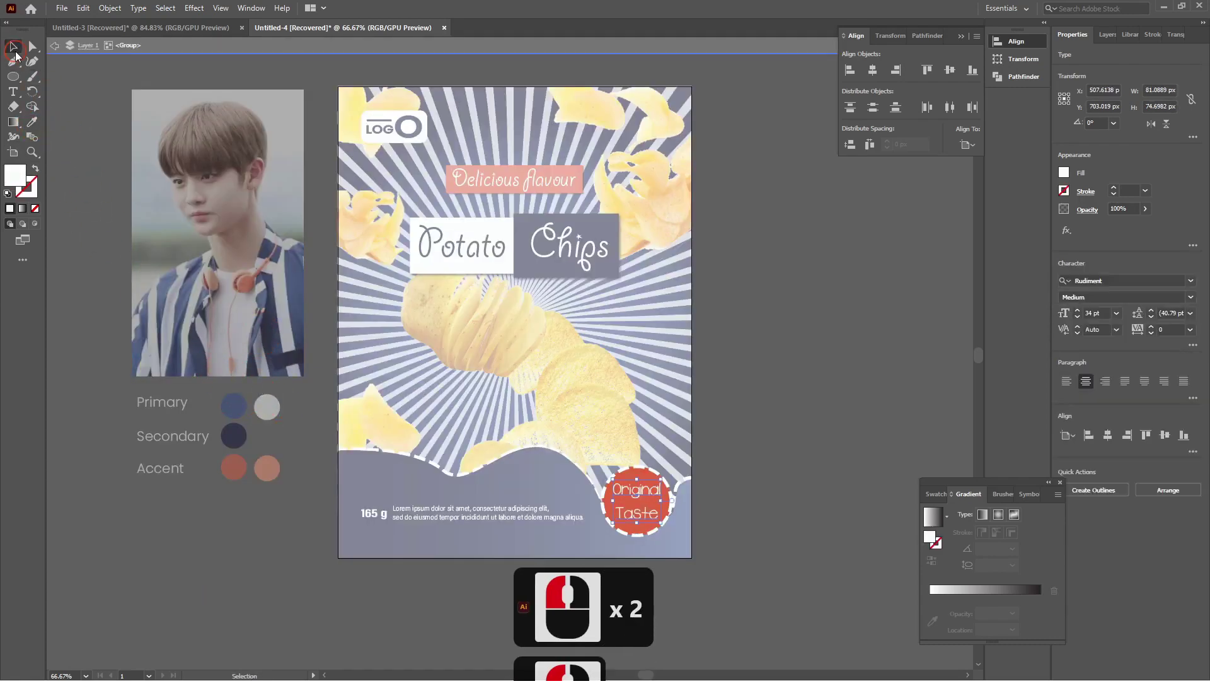
pyautogui.doubleClick(716, 551)
pyautogui.doubleClick(713, 550)
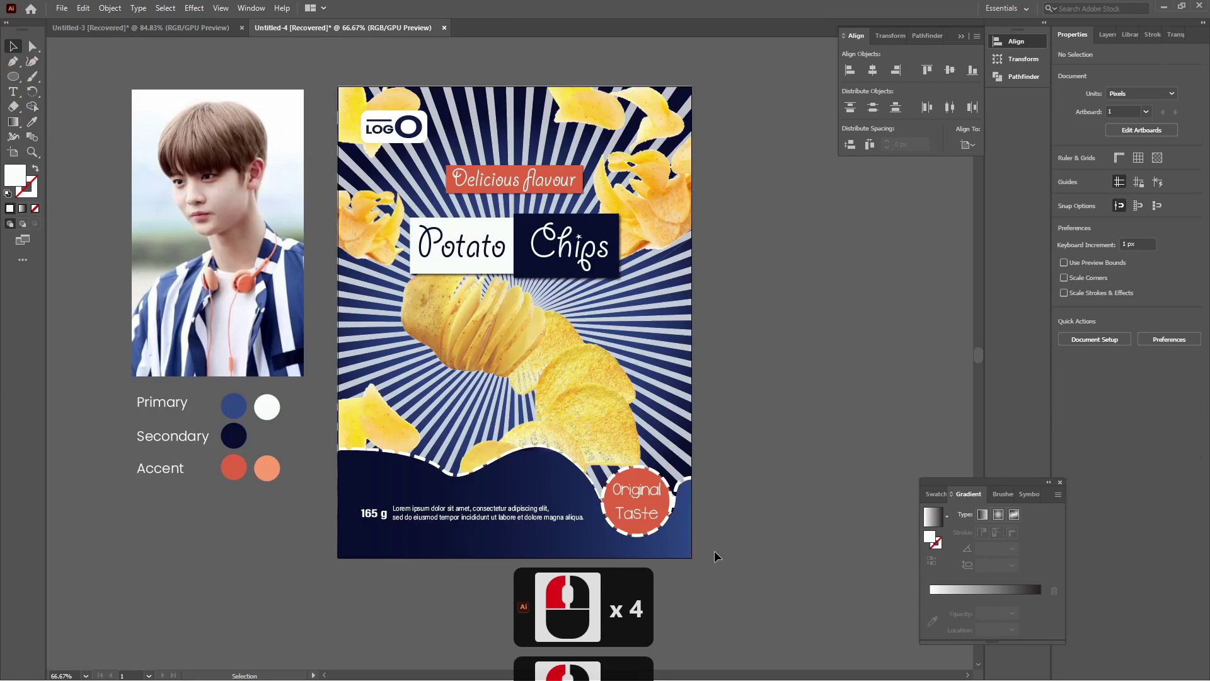
# Enlarge the "Original Taste" badge proportionally to about 131 px wide and nudge it slightly left to stay within the poster.
pyautogui.click(644, 528)
pyautogui.moveTo(670, 530); pyautogui.dragTo(675, 539)
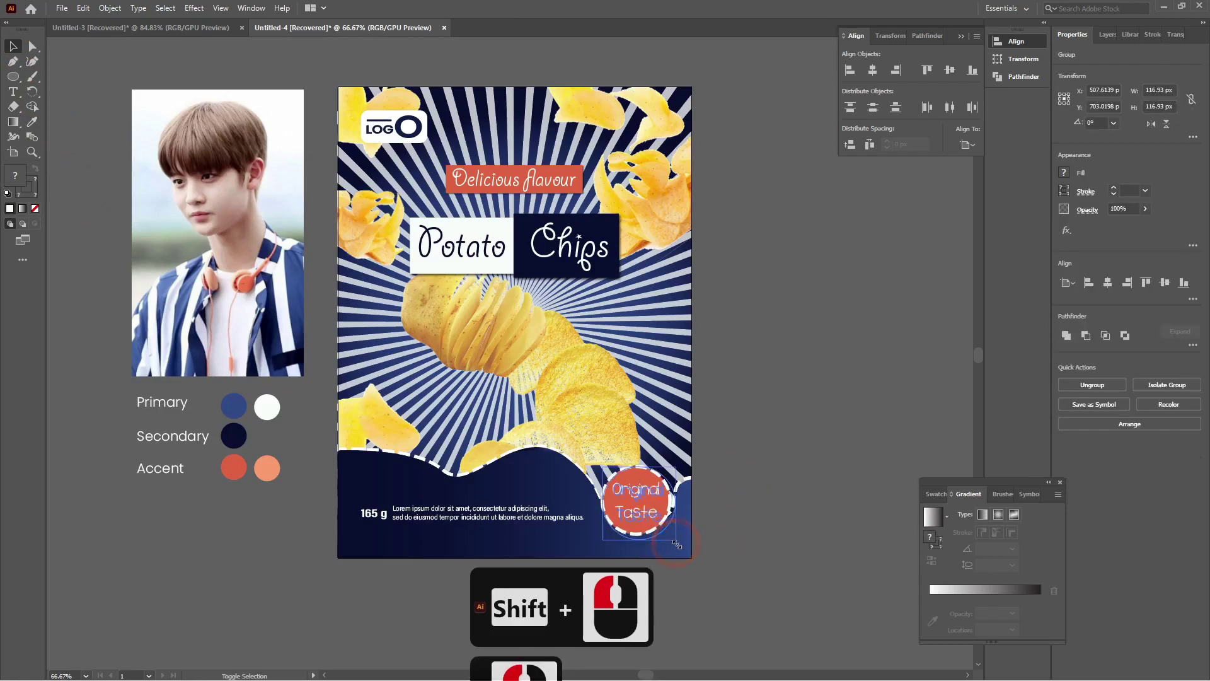
pyautogui.click(740, 529)
pyautogui.click(653, 511)
pyautogui.press('Left')
pyautogui.press('Left')
pyautogui.press('Left')
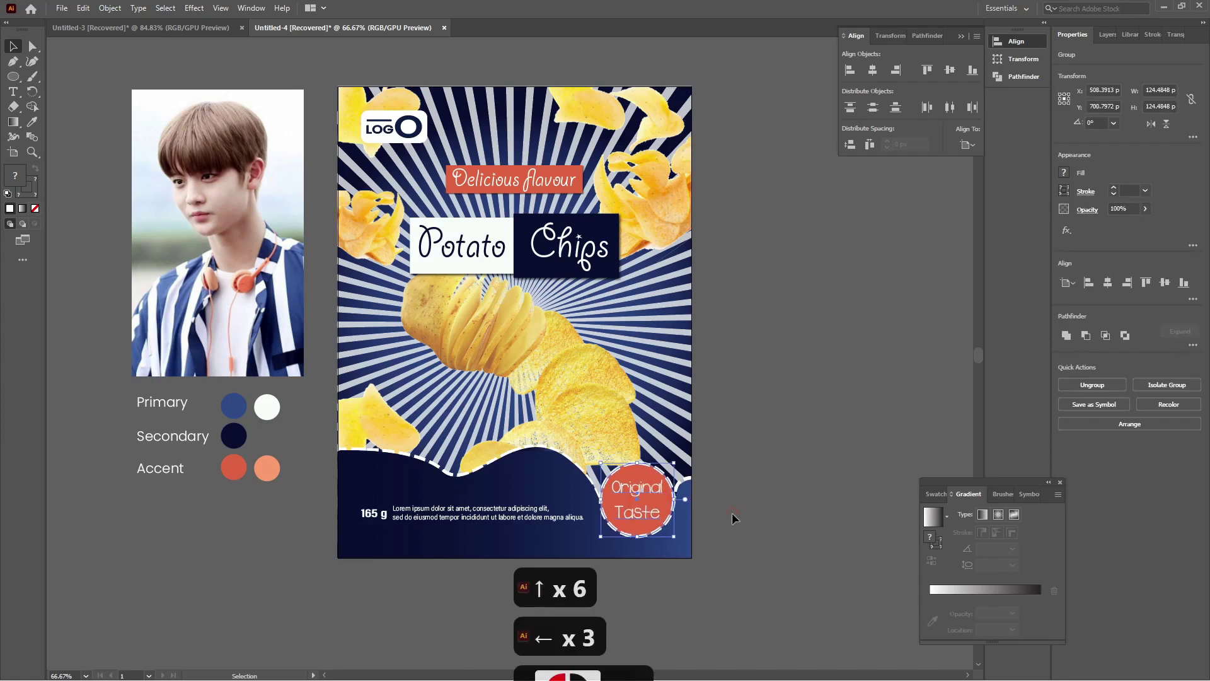
pyautogui.click(632, 515)
pyautogui.click(632, 516)
pyautogui.press('Left')
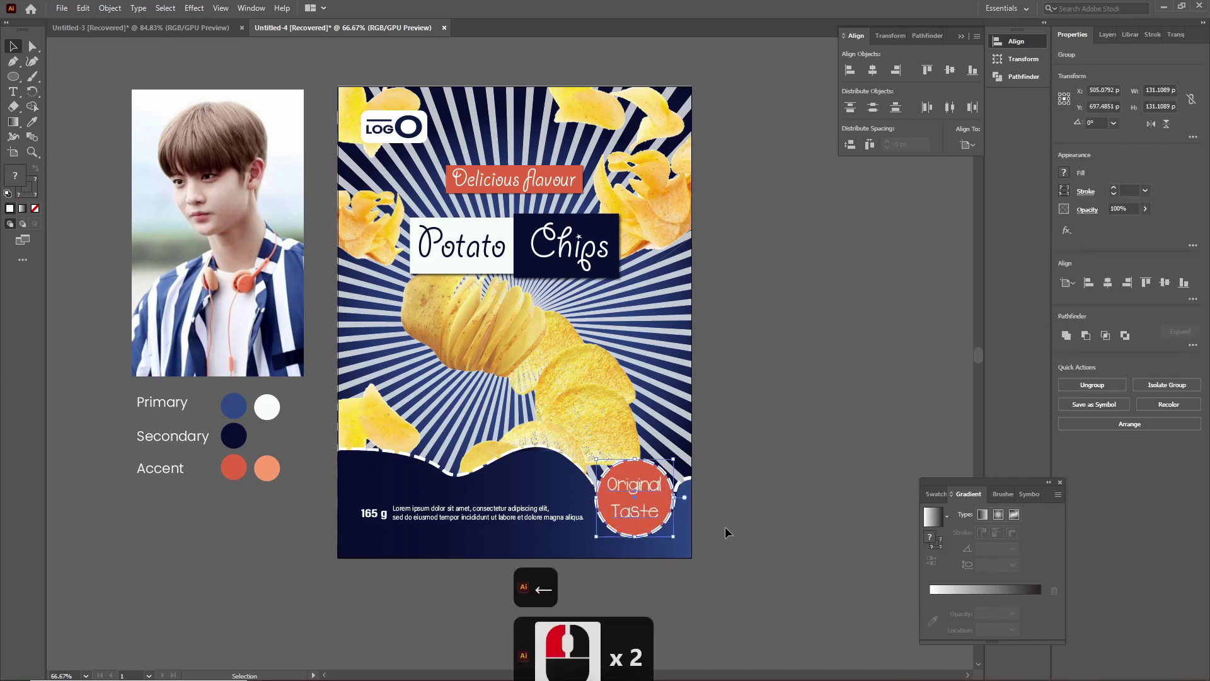
# Nudge the "Original Taste" badge about 6 px up and 7 px right so it straddles the wave's dashed edge.
pyautogui.press('Up')
pyautogui.press('Up')
pyautogui.press('Up')
pyautogui.press('Up')
pyautogui.press('Up')
pyautogui.press('Up')
pyautogui.press('Up')
pyautogui.press('Up')
pyautogui.press('Up')
pyautogui.press('Up')
pyautogui.press('Up')
pyautogui.press('Up')
pyautogui.press('Up')
pyautogui.press('Up')
pyautogui.press('Up')
pyautogui.press('Up')
pyautogui.press('Right')
pyautogui.press('Right')
pyautogui.press('Right')
pyautogui.press('Right')
pyautogui.press('Right')
pyautogui.press('Right')
pyautogui.press('Right')
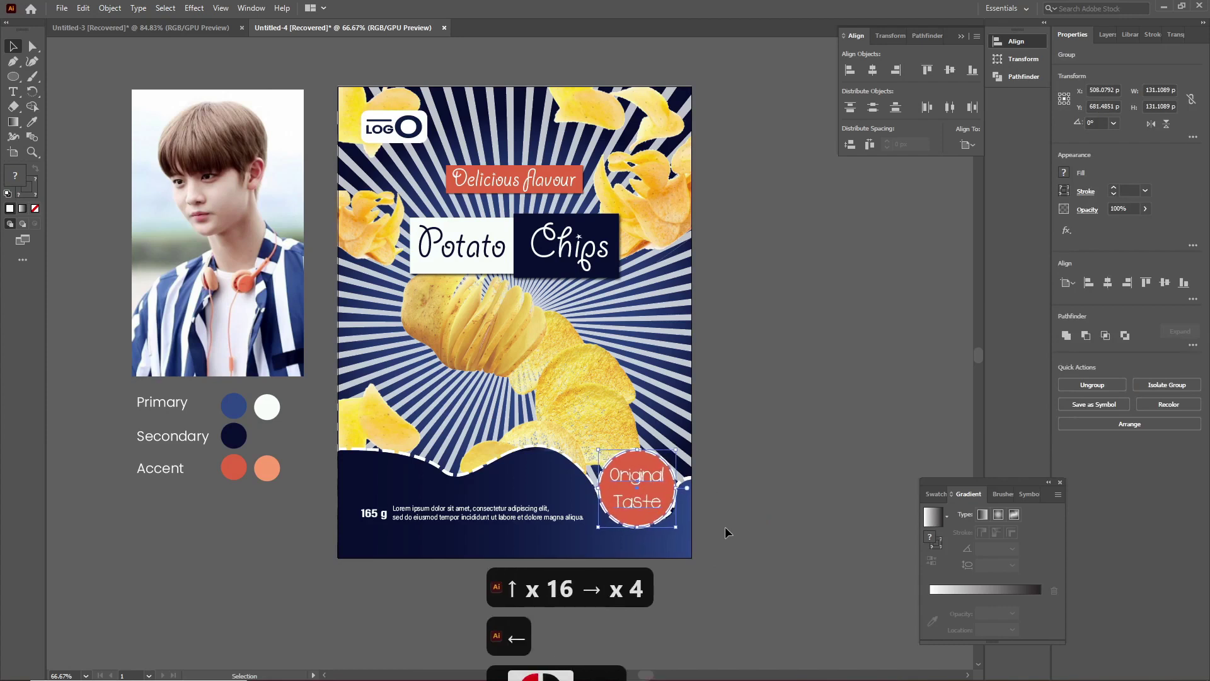
pyautogui.press('Down')
pyautogui.press('Down')
pyautogui.press('Down')
pyautogui.press('Down')
pyautogui.press('Down')
pyautogui.press('Down')
pyautogui.press('Down')
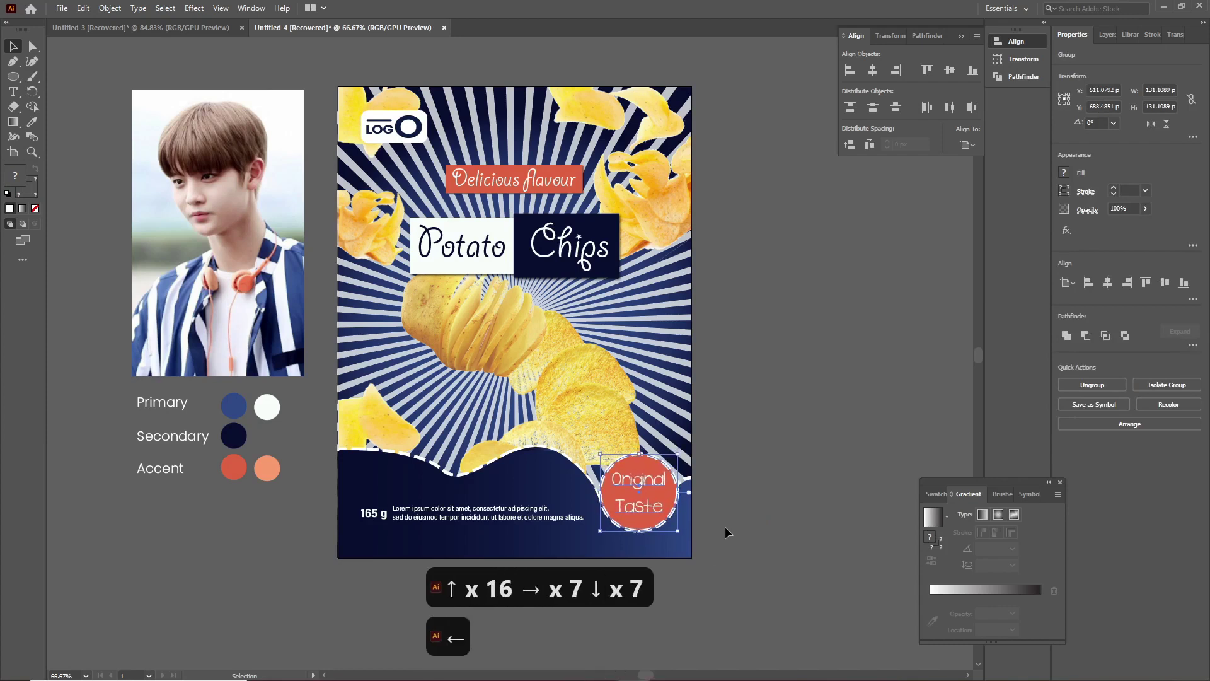
pyautogui.press('Right')
pyautogui.press('Down')
pyautogui.press('Down')
pyautogui.press('Down')
pyautogui.click(733, 504)
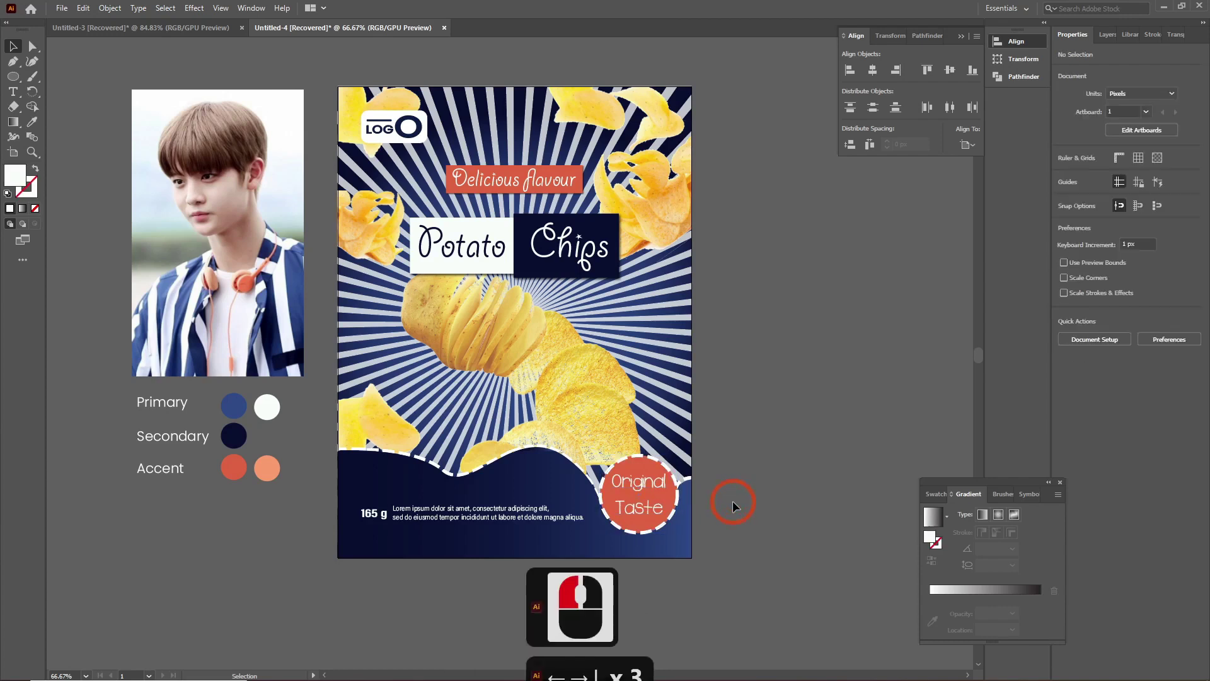
# Delete the reference photo beside the artboard.
pyautogui.click(157, 176)
pyautogui.press('Delete')
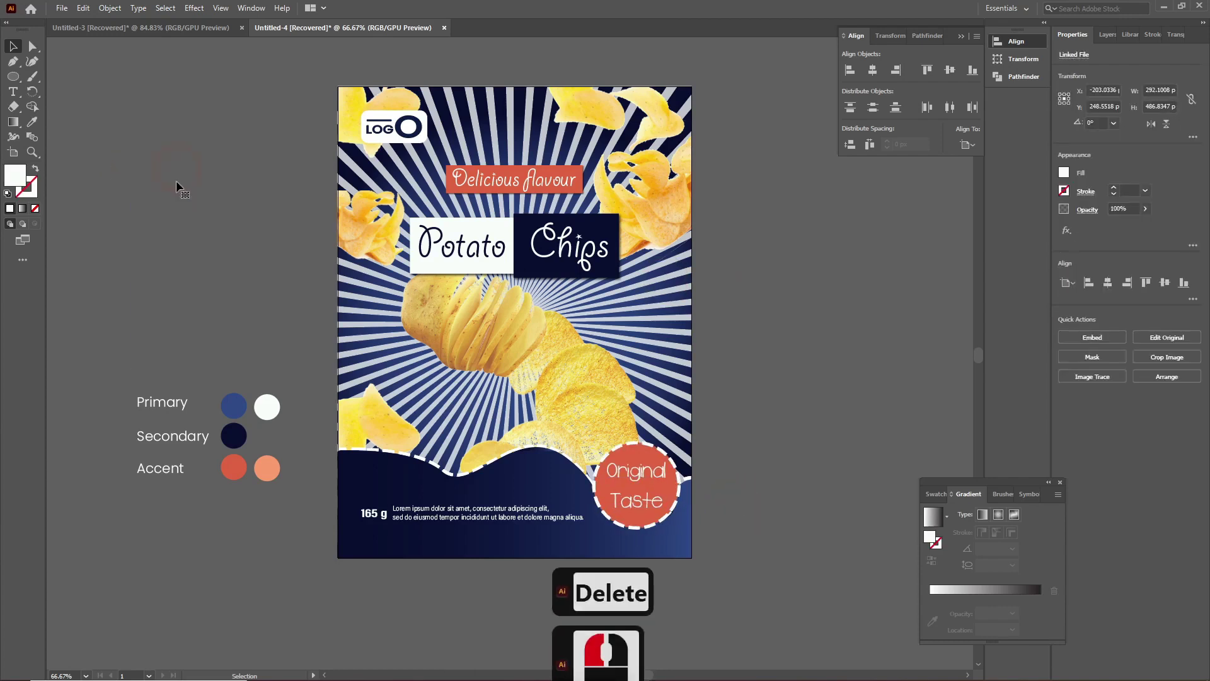
pyautogui.click(310, 579)
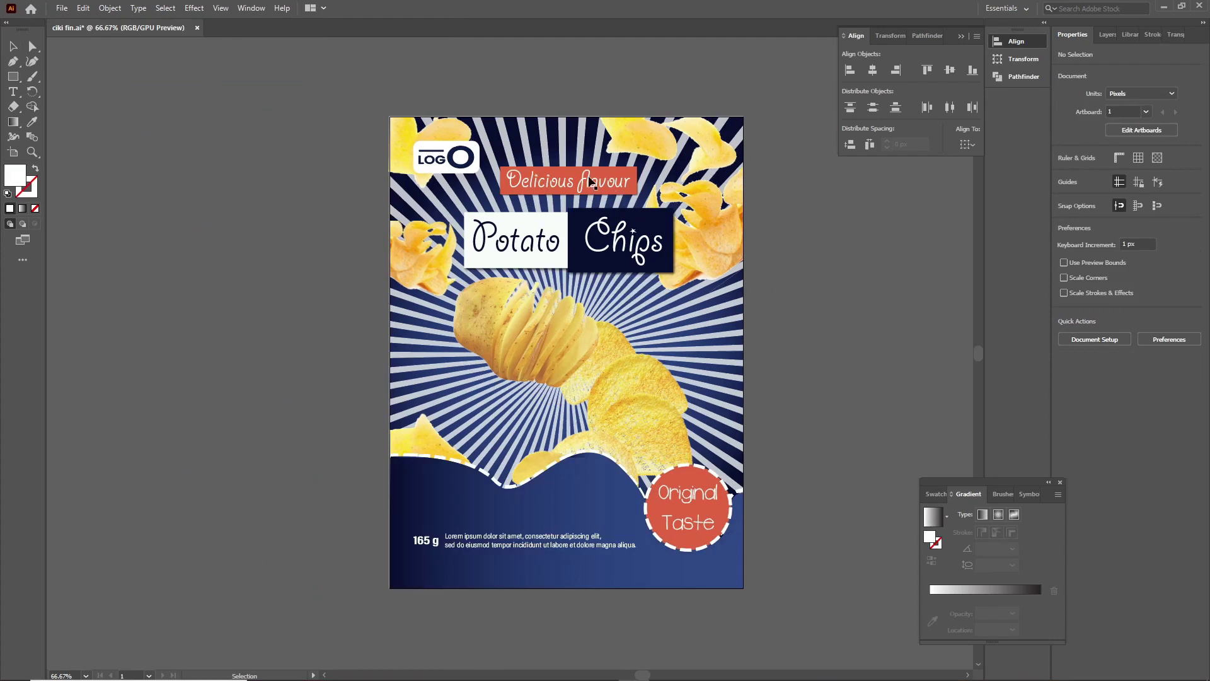
# Move the "Delicious flavour" label from above the title to below the sliced potato, nudging it up to about Y 505 px.
pyautogui.click(593, 183)
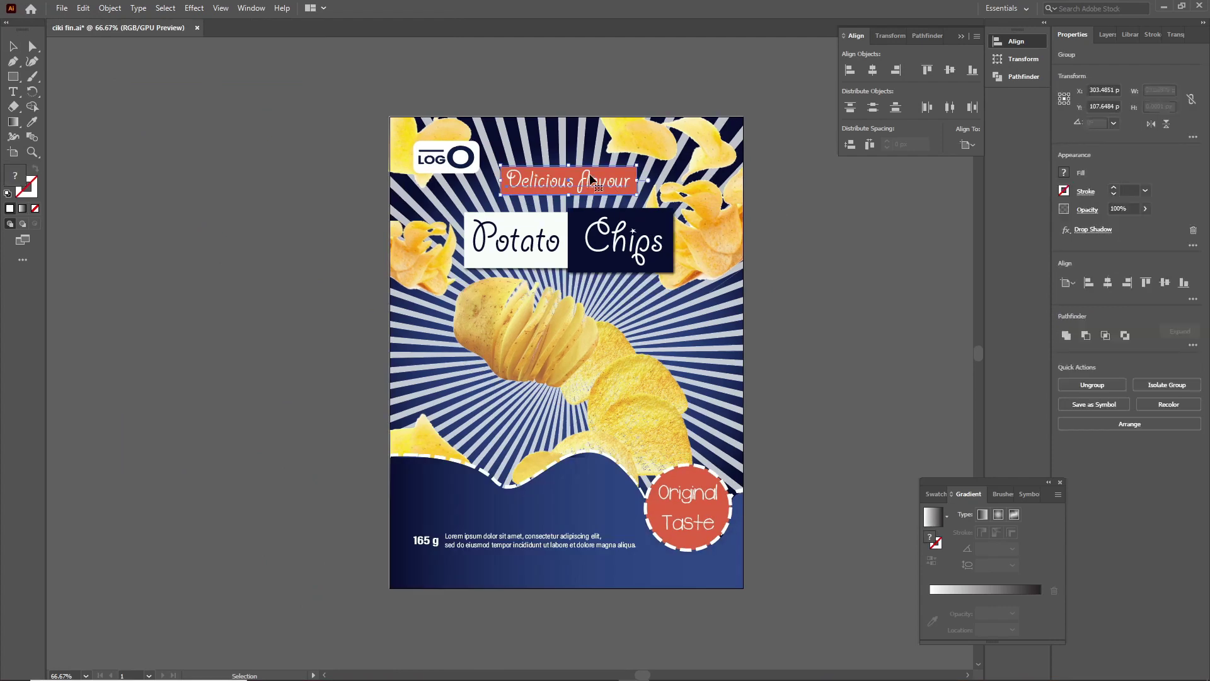
pyautogui.moveTo(610, 185); pyautogui.dragTo(521, 426)
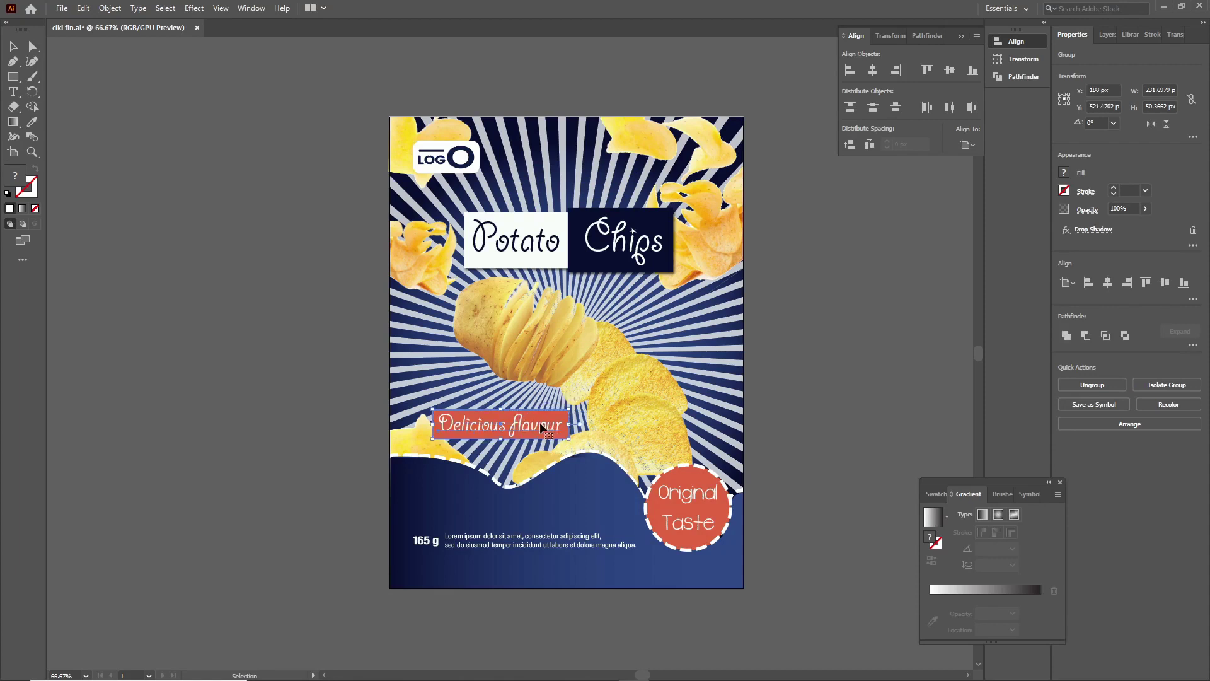
pyautogui.press('Up')
pyautogui.press('Up')
pyautogui.press('Up')
pyautogui.press('Up')
pyautogui.press('Up')
pyautogui.press('Up')
pyautogui.press('Up')
pyautogui.press('Up')
pyautogui.press('Up')
pyautogui.press('Up')
pyautogui.press('Up')
pyautogui.press('Up')
pyautogui.press('Up')
pyautogui.press('Up')
pyautogui.press('Left')
pyautogui.press('Left')
pyautogui.press('Left')
pyautogui.press('Left')
pyautogui.press('Left')
pyautogui.press('Left')
pyautogui.press('Left')
pyautogui.press('Left')
pyautogui.press('Left')
pyautogui.press('Left')
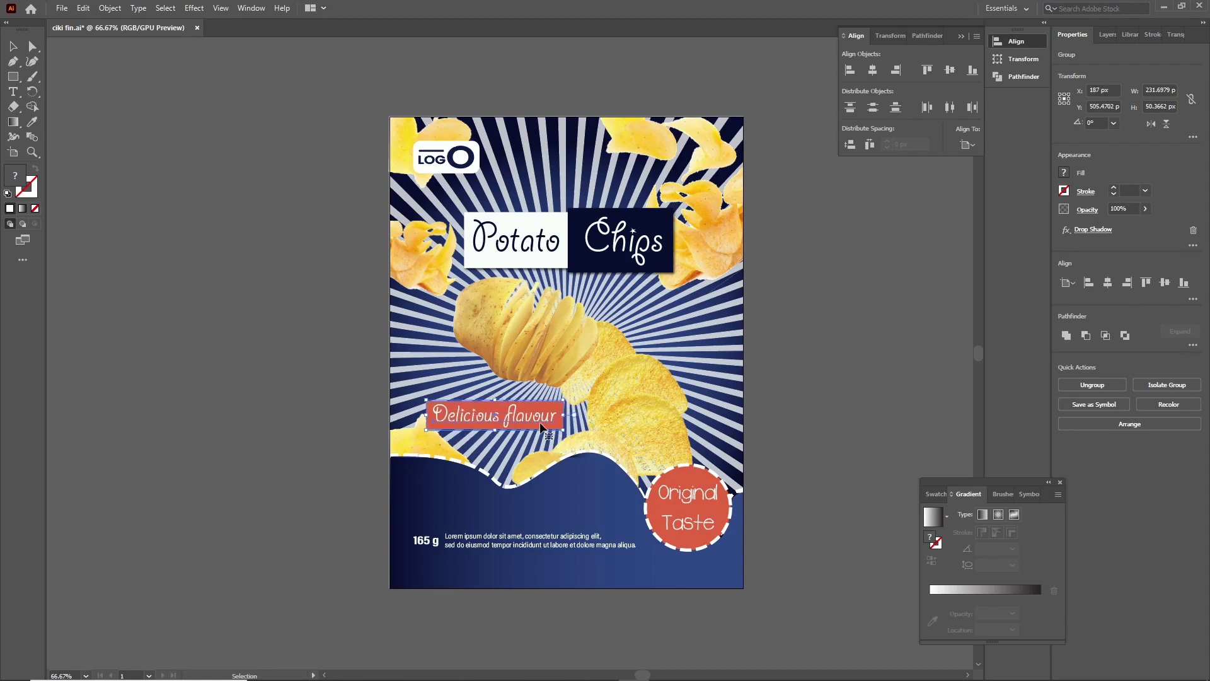
# Fine-tune the "Delicious flavour" label's position to about X 188 px and Y 499 px, then deselect it.
pyautogui.press('Up')
pyautogui.press('Up')
pyautogui.press('Up')
pyautogui.press('Up')
pyautogui.press('Right')
pyautogui.press('Right')
pyautogui.press('Right')
pyautogui.press('Right')
pyautogui.press('Right')
pyautogui.press('Right')
pyautogui.press('Right')
pyautogui.press('Right')
pyautogui.press('Right')
pyautogui.press('Right')
pyautogui.press('Up')
pyautogui.press('Up')
pyautogui.press('Up')
pyautogui.press('Up')
pyautogui.press('Up')
pyautogui.press('Up')
pyautogui.press('Up')
pyautogui.press('Up')
pyautogui.press('Up')
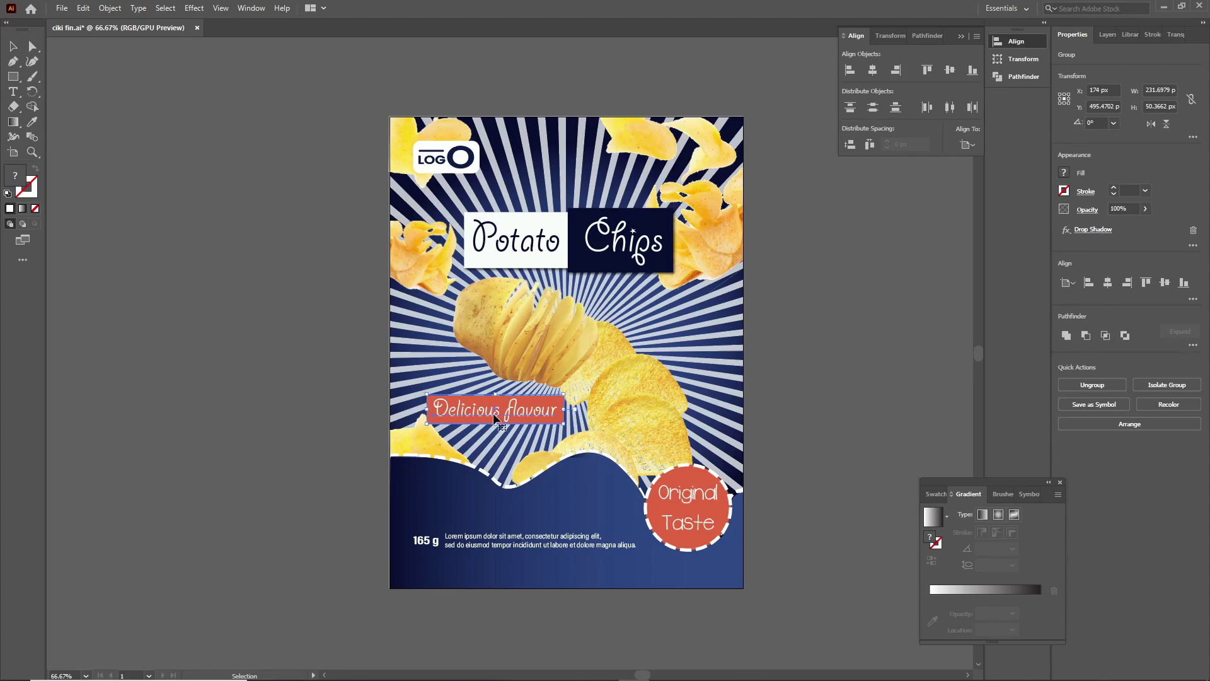
pyautogui.press('Down')
pyautogui.press('Down')
pyautogui.press('Right')
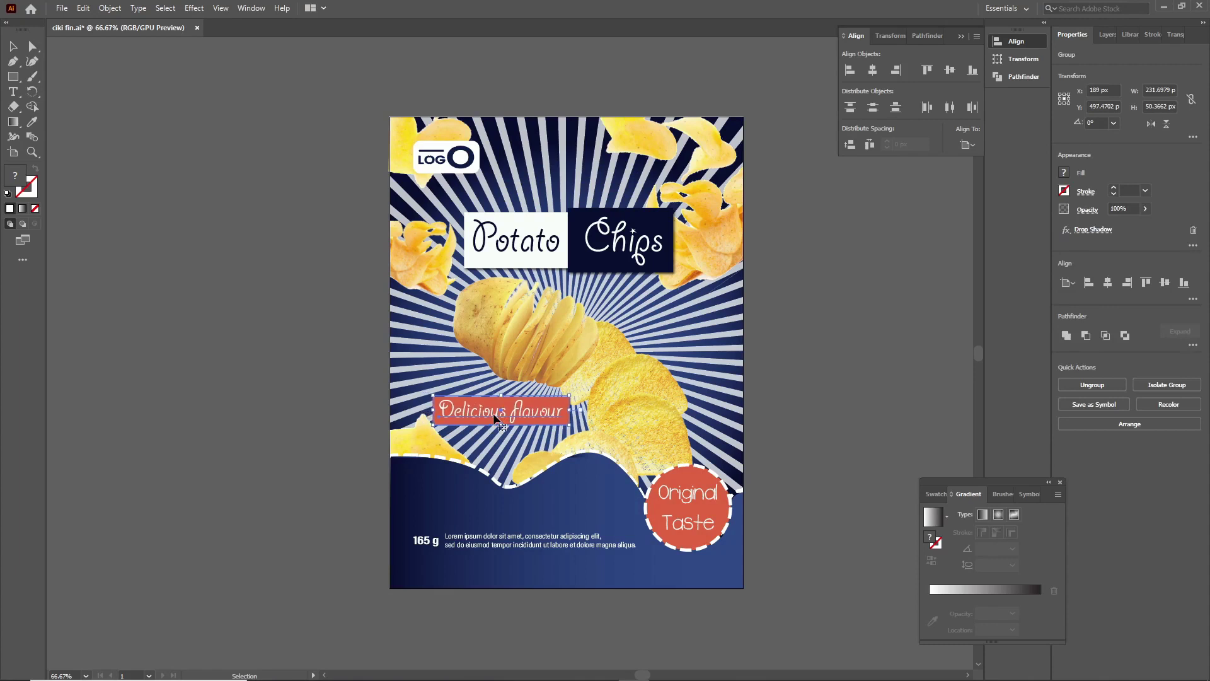
pyautogui.click(831, 361)
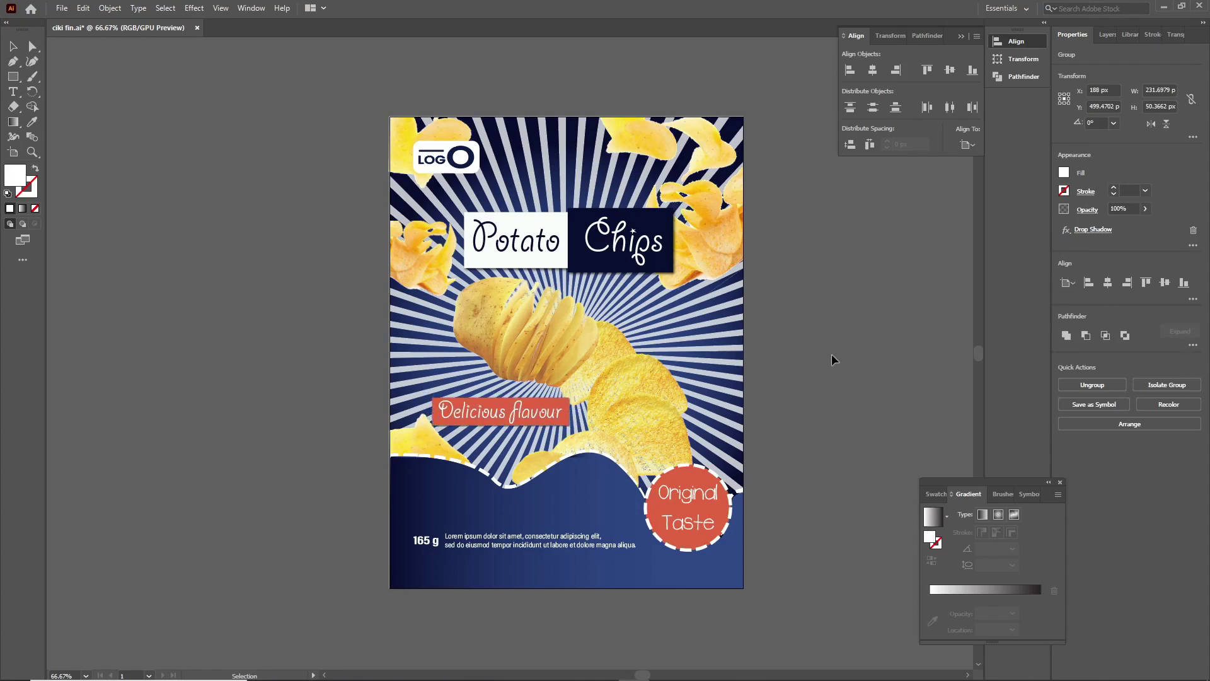